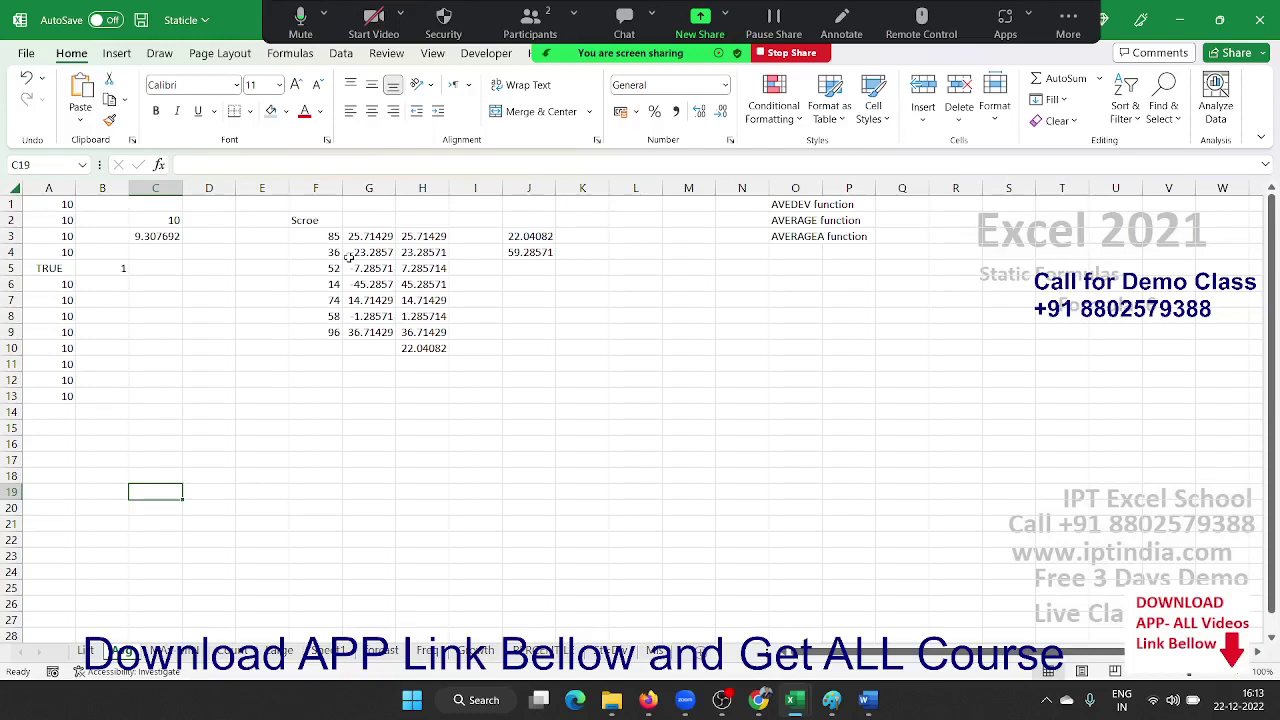
# Delete the old results, including the AVERAGE output, from B2:C6.
pyautogui.click(311, 410)
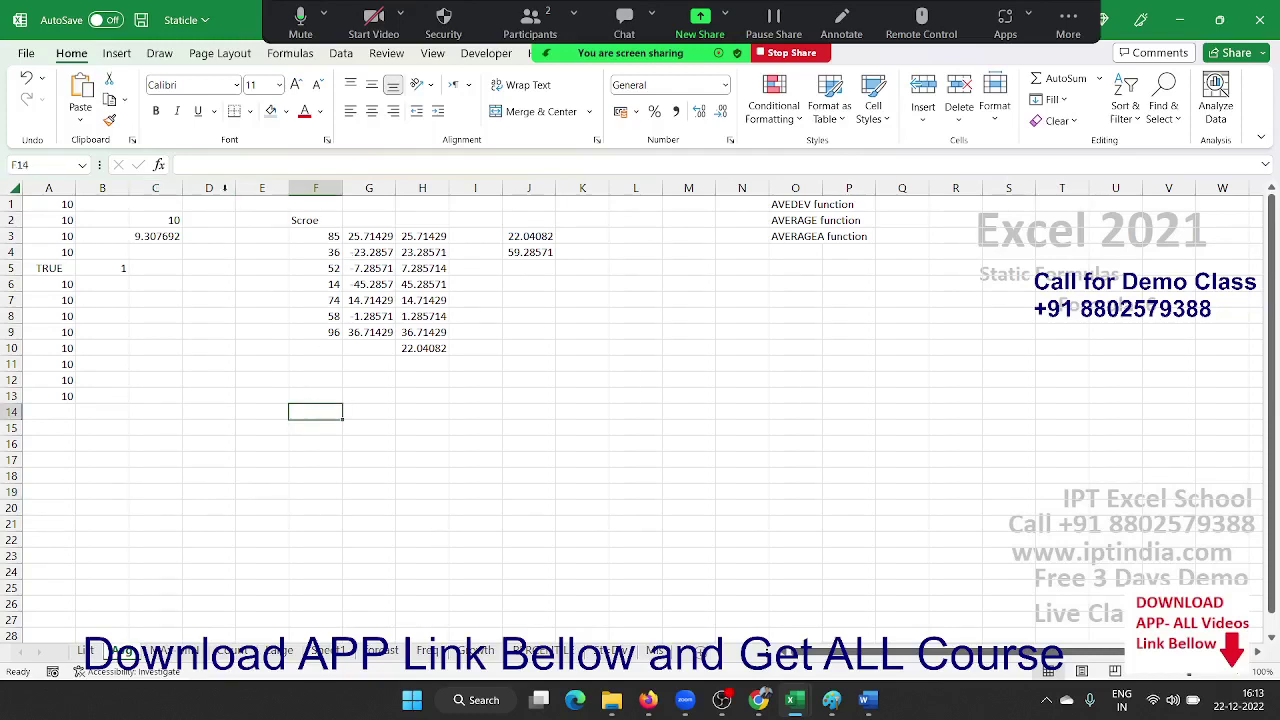
pyautogui.moveTo(143, 222); pyautogui.dragTo(124, 281)
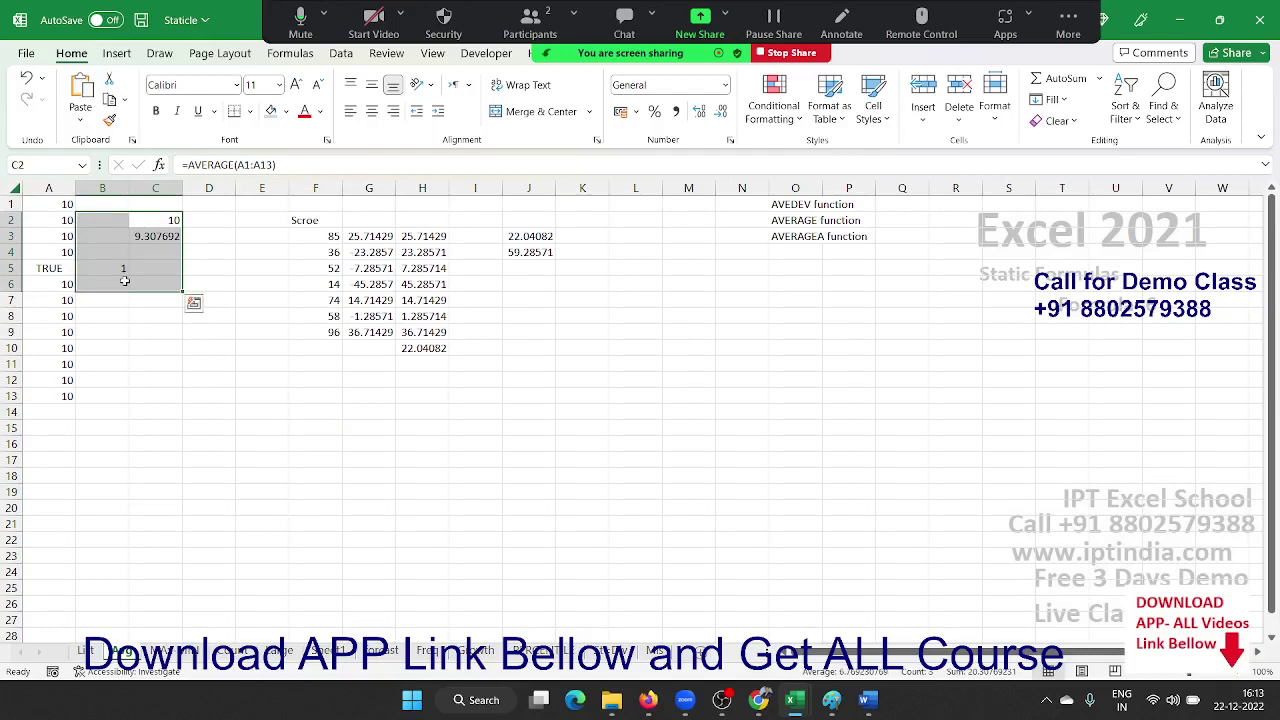
pyautogui.press('Delete')
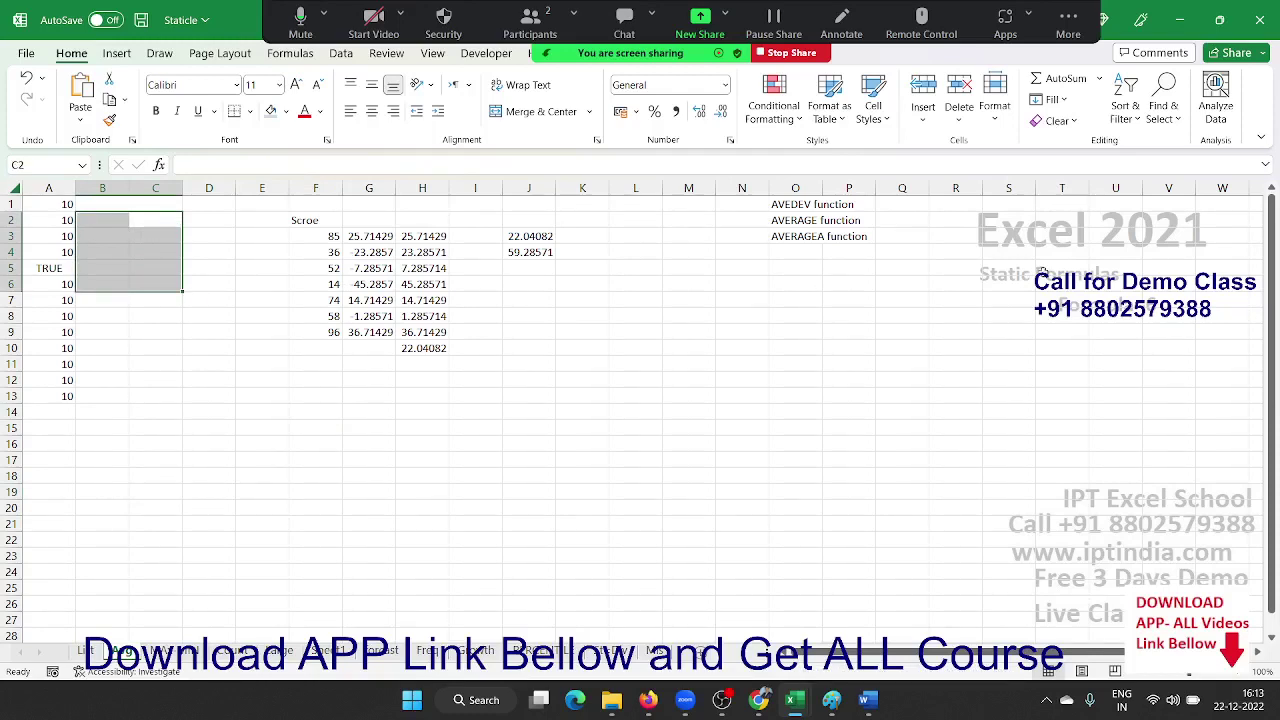
pyautogui.click(796, 206)
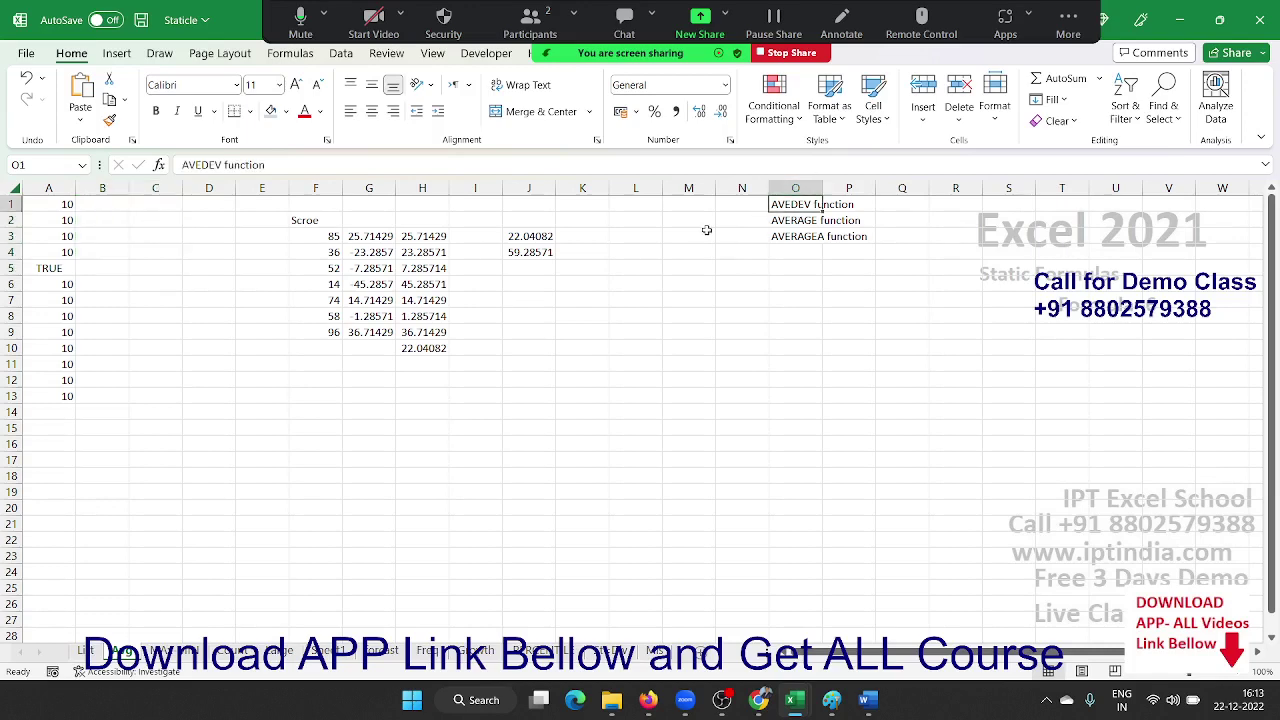
# Enter =AVERAGE(A1:A13) in C1.
pyautogui.click(527, 238)
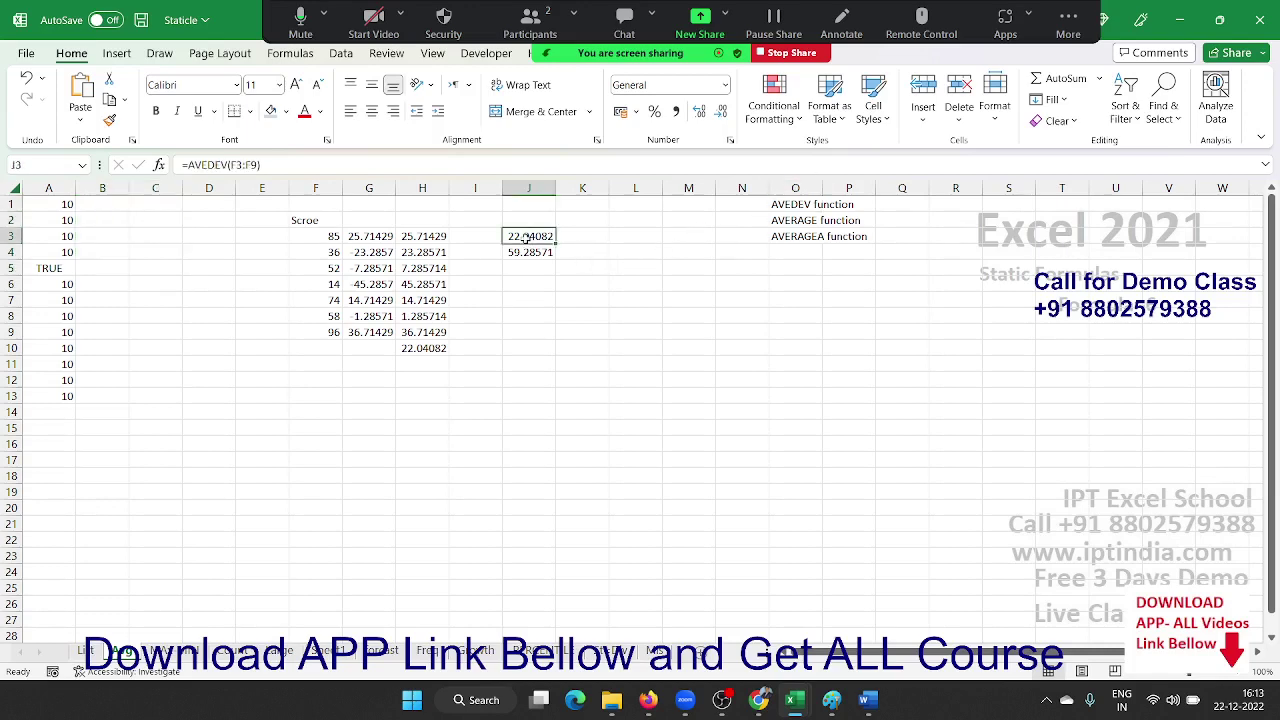
pyautogui.click(156, 207)
pyautogui.write('=av')
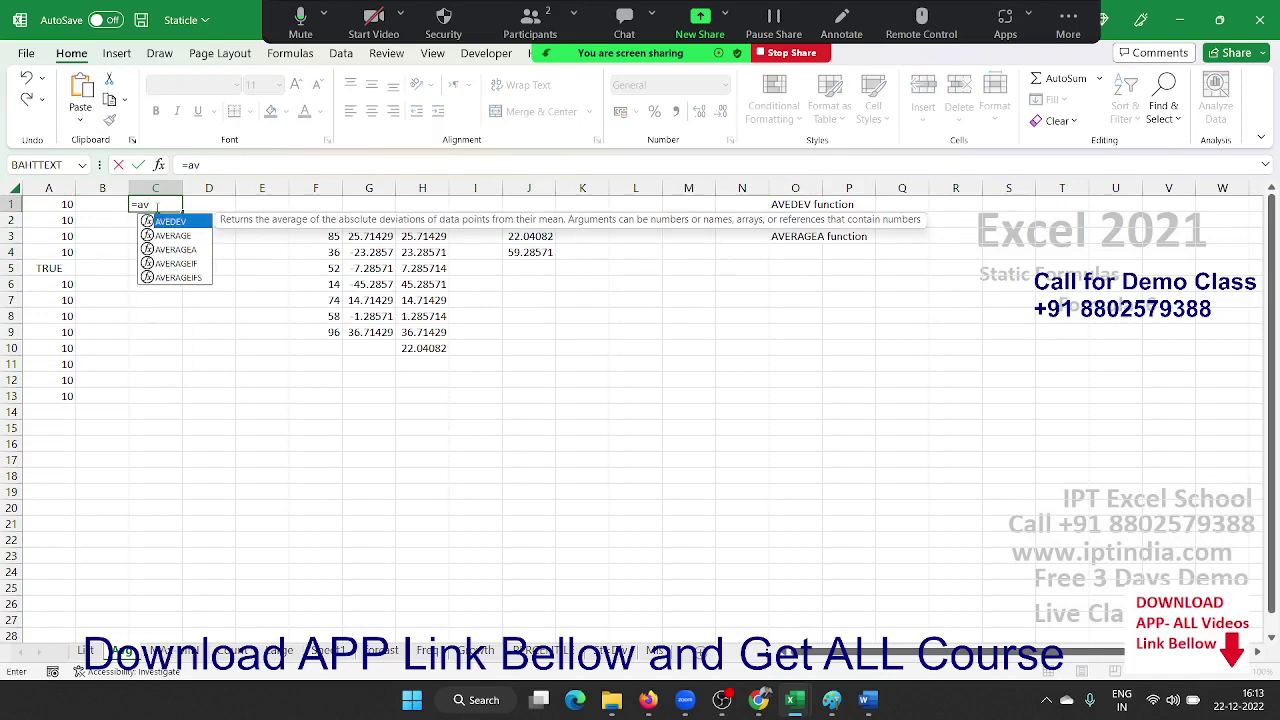
pyautogui.press('Down')
pyautogui.press('Down')
pyautogui.press('Up')
pyautogui.press('Tab')
pyautogui.press('Left')
pyautogui.press('Left')
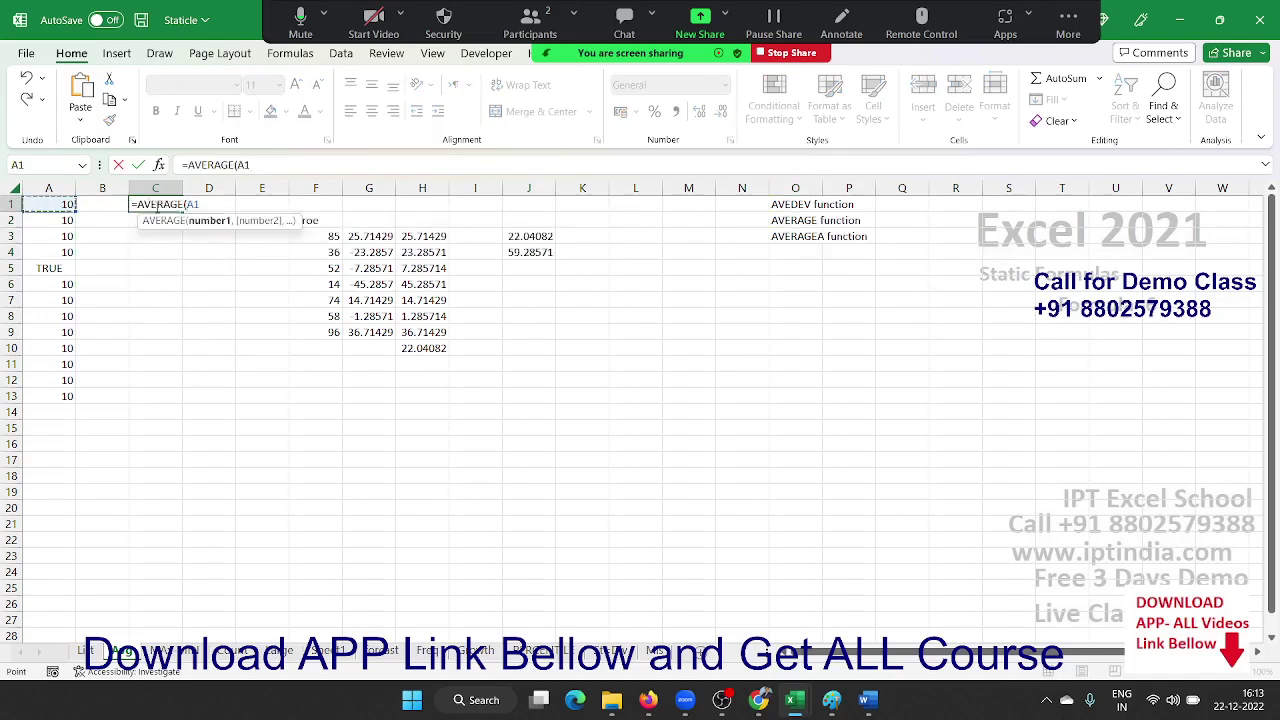
pyautogui.hotkey('ctrl', 'shift', 'Down')
pyautogui.press('Return')
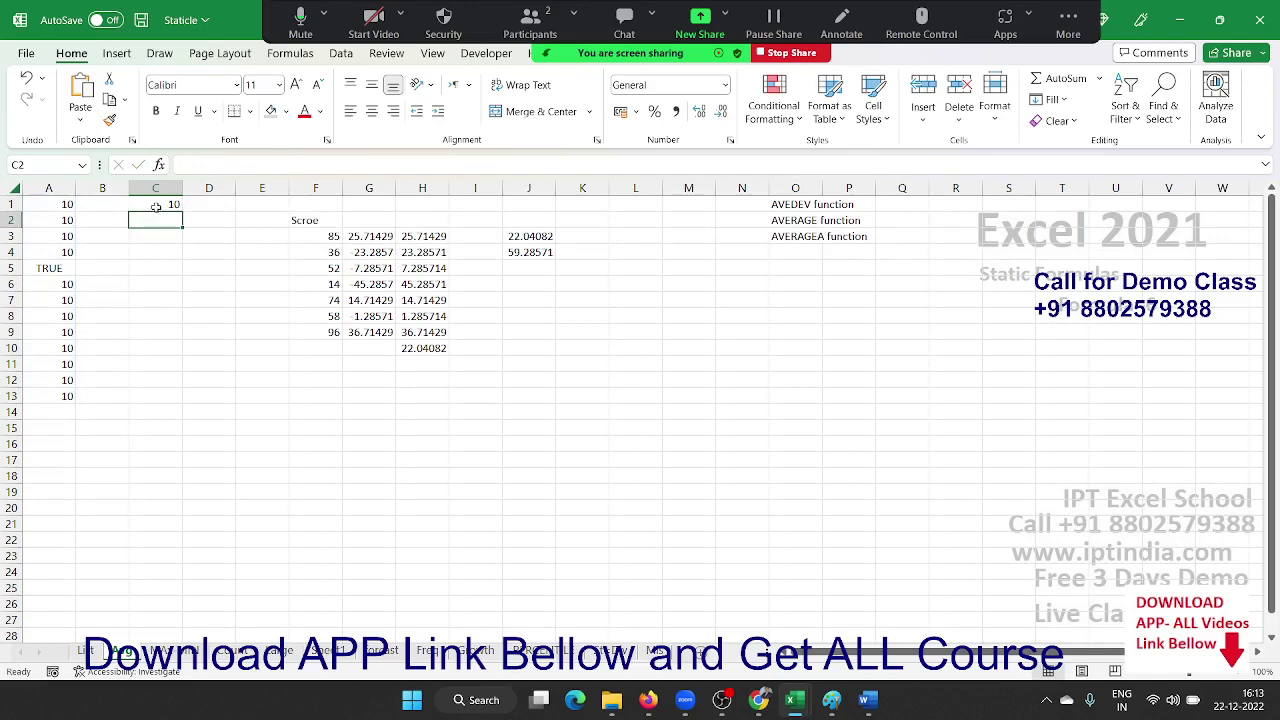
# Enter =AVERAGEA(A1:A13) in C2, returning 9.307692.
pyautogui.write('=')
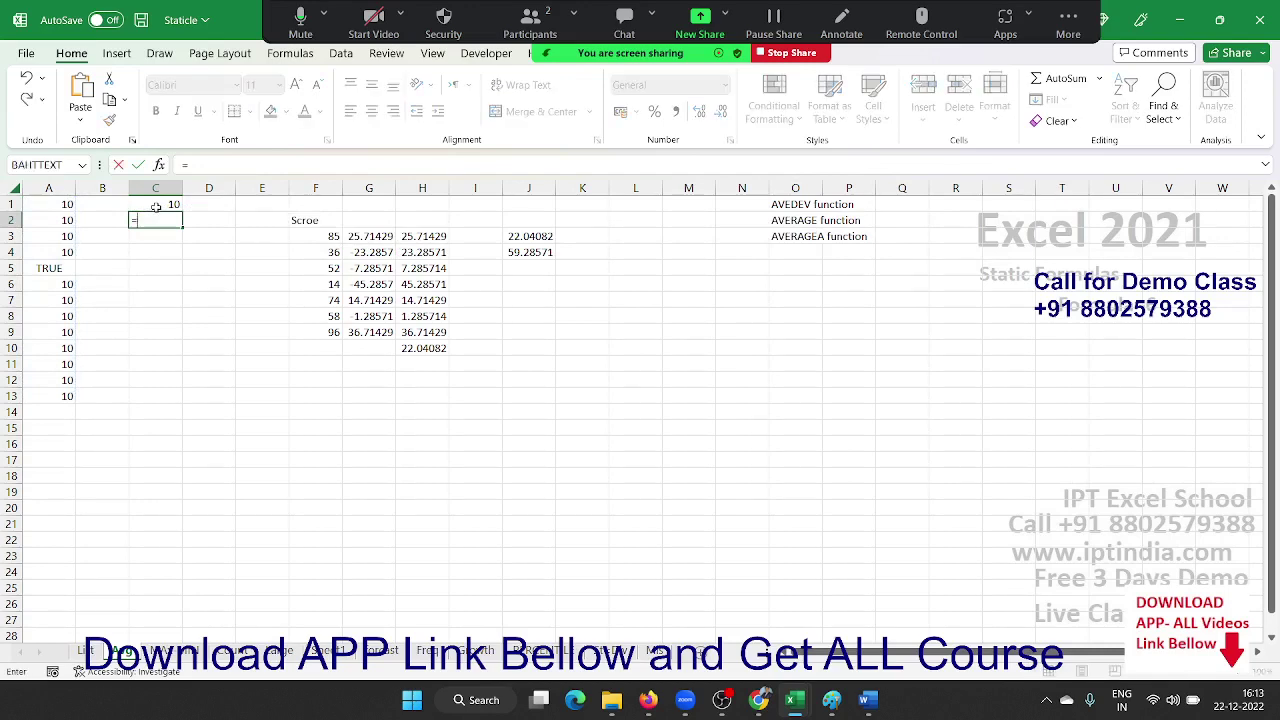
pyautogui.write('av')
pyautogui.press('Down')
pyautogui.press('Down')
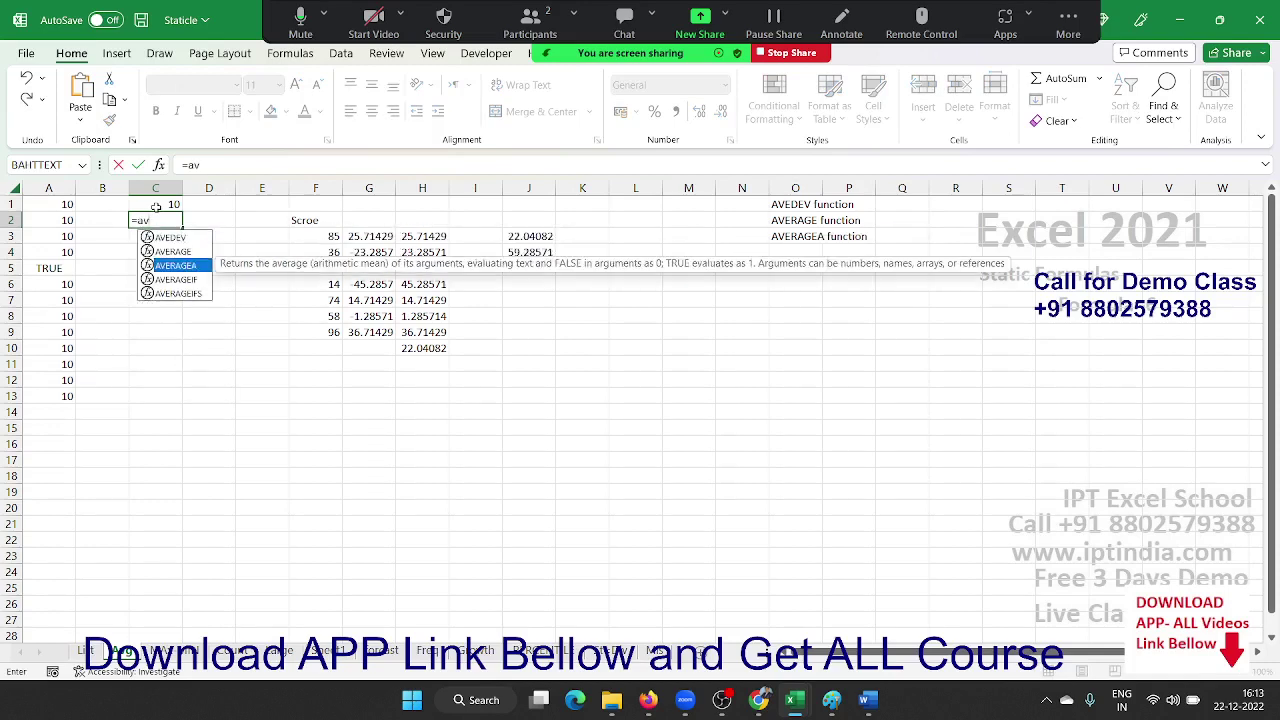
pyautogui.press('Tab')
pyautogui.press('Left')
pyautogui.press('Left')
pyautogui.press('Up')
pyautogui.hotkey('ctrl', 'shift', 'Down')
pyautogui.press('Return')
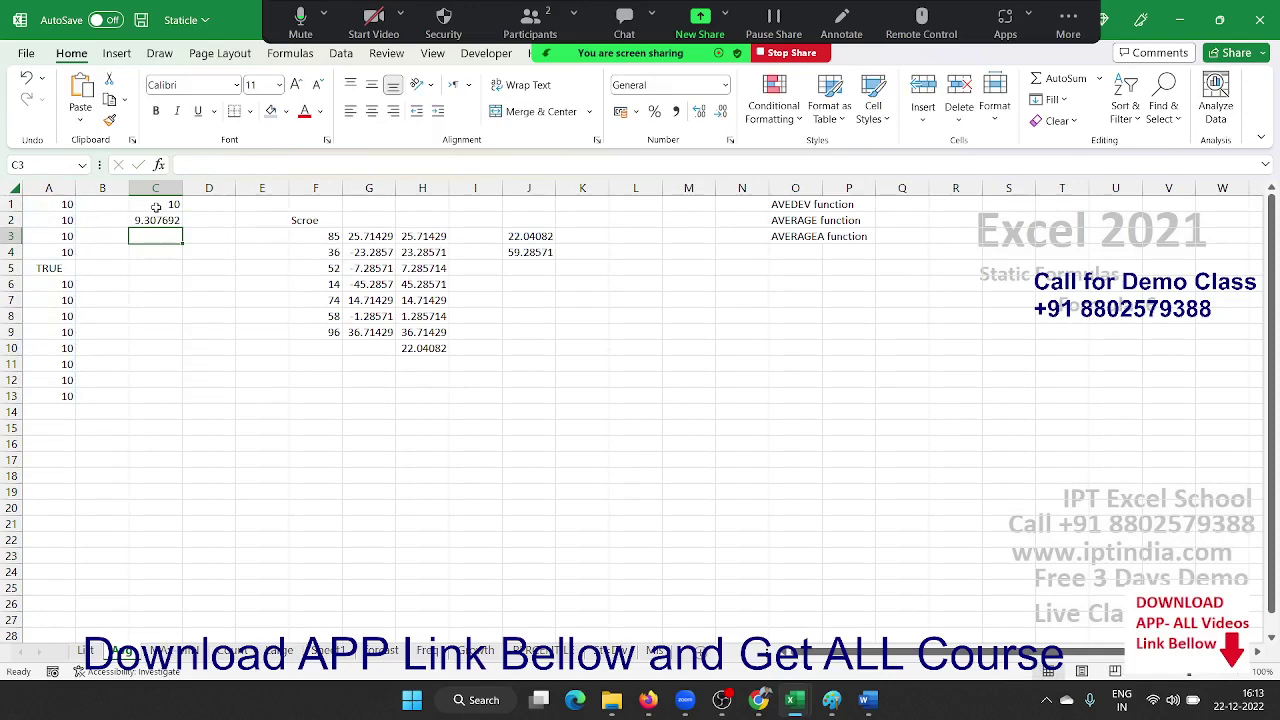
# Replace the 10 in A7 with FALSE.
pyautogui.press('Left')
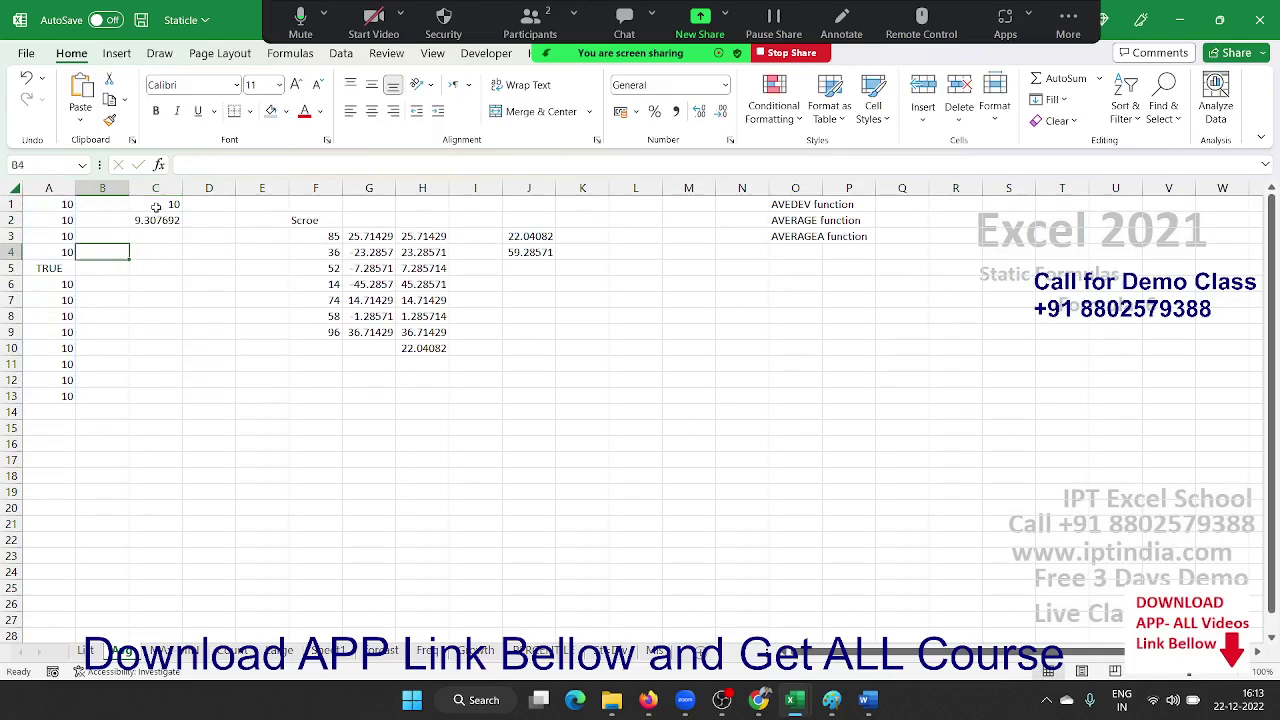
pyautogui.press('Left')
pyautogui.press('Down')
pyautogui.press('Down')
pyautogui.press('Down')
pyautogui.press('Down')
pyautogui.press('F2')
pyautogui.press('BackSpace')
pyautogui.press('BackSpace')
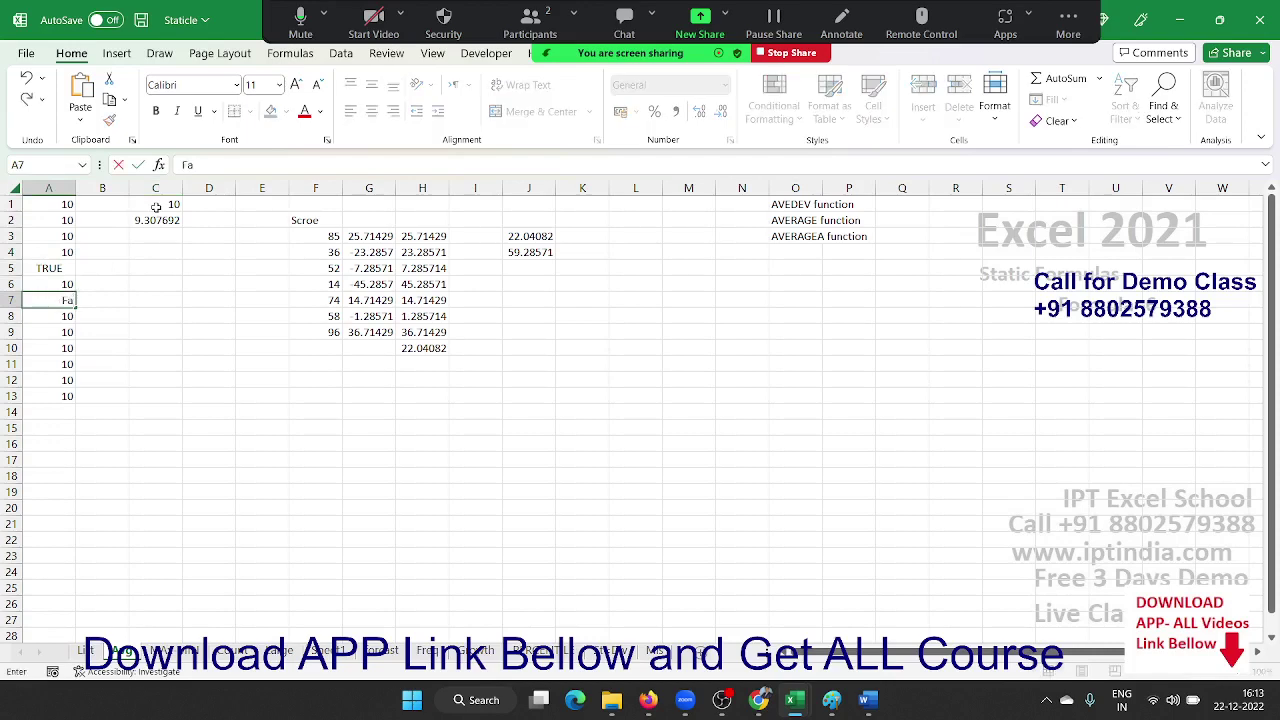
pyautogui.write('Fals')
pyautogui.write('e')
pyautogui.press('Return')
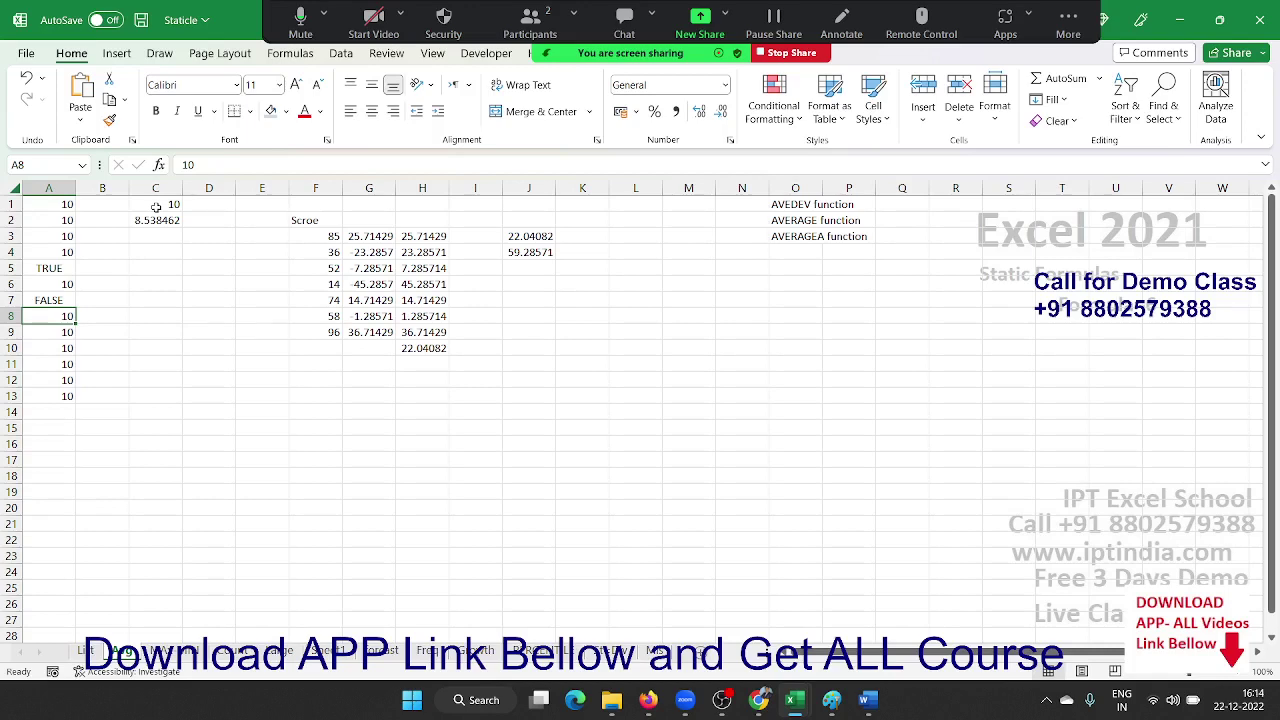
# Compare the formulas in C2, C1 and J3 after the change.
pyautogui.click(157, 222)
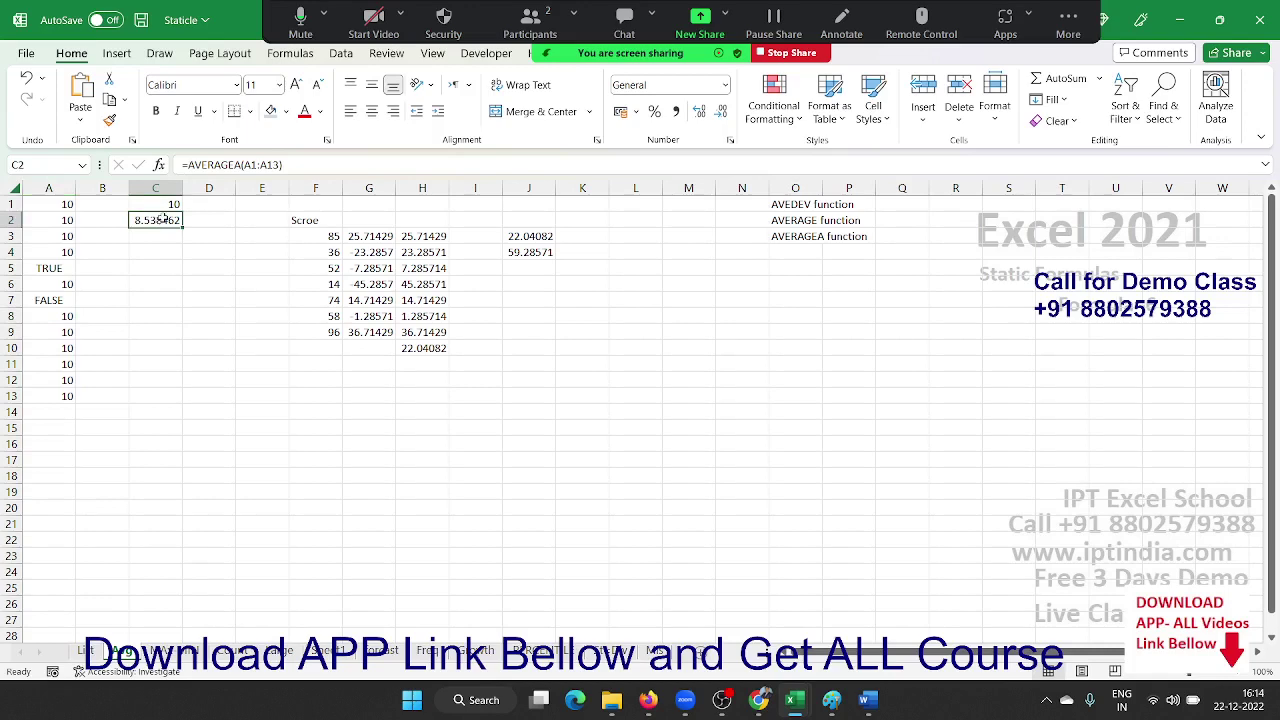
pyautogui.click(171, 205)
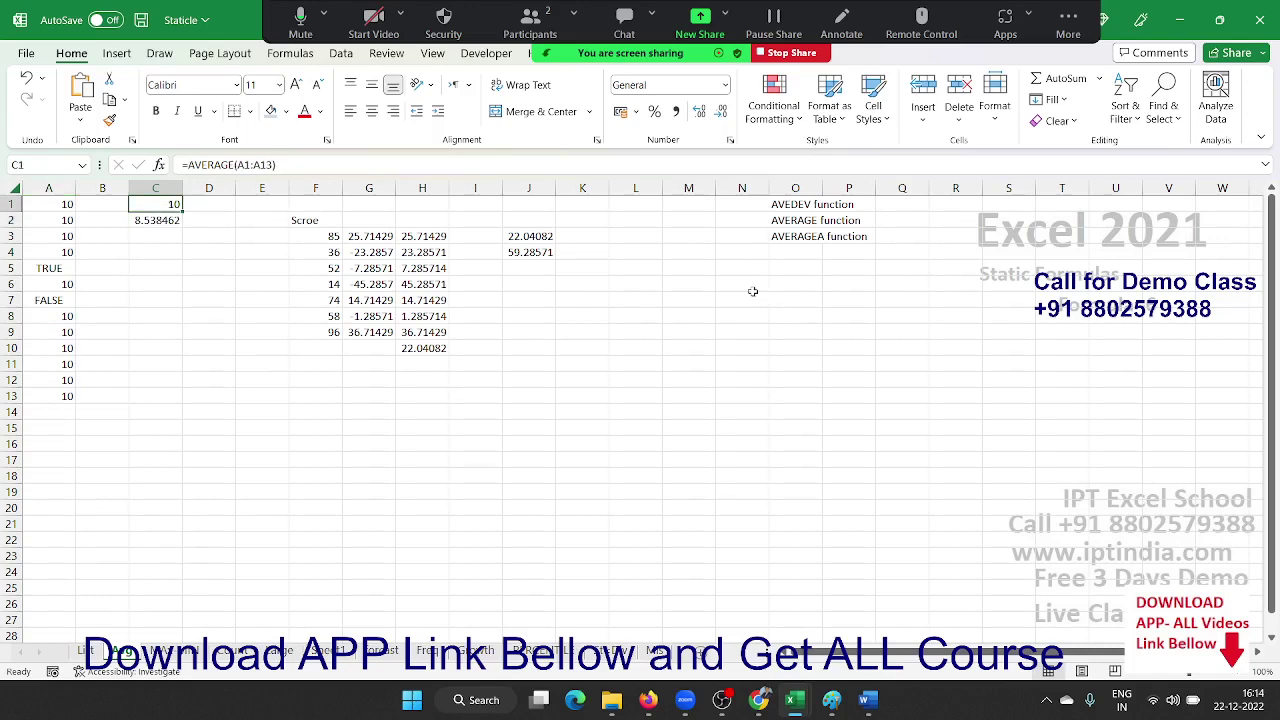
pyautogui.click(541, 238)
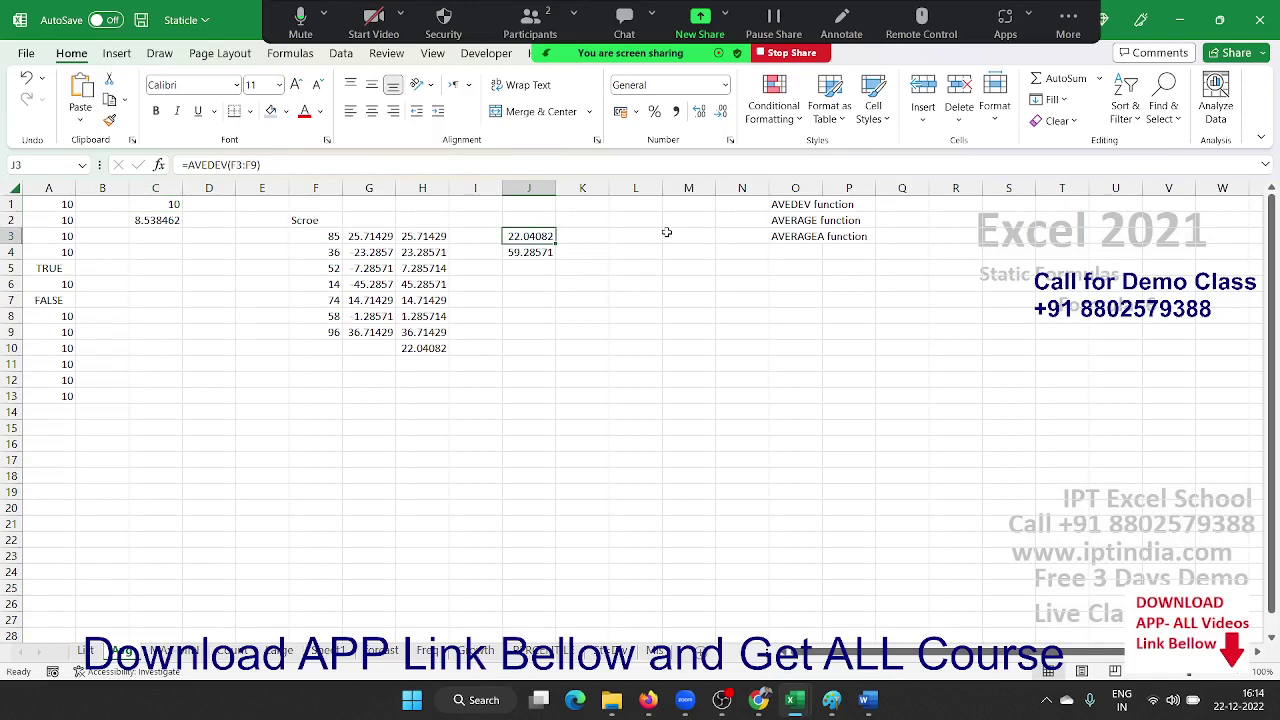
# Clear the helper values in G3:H9 and the #REF! error in H10.
pyautogui.press('Left')
pyautogui.press('Left')
pyautogui.press('Left')
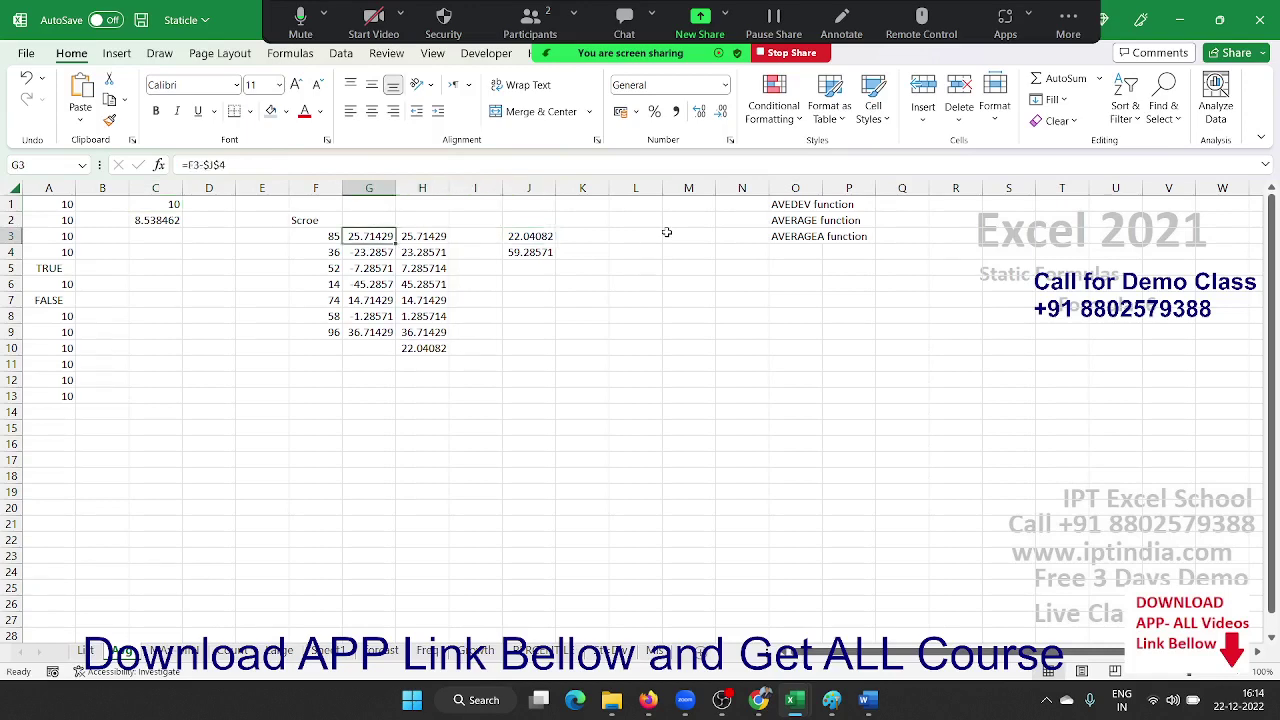
pyautogui.hotkey('shift', 'Right')
pyautogui.hotkey('ctrl', 'shift', 'Down')
pyautogui.press('Delete')
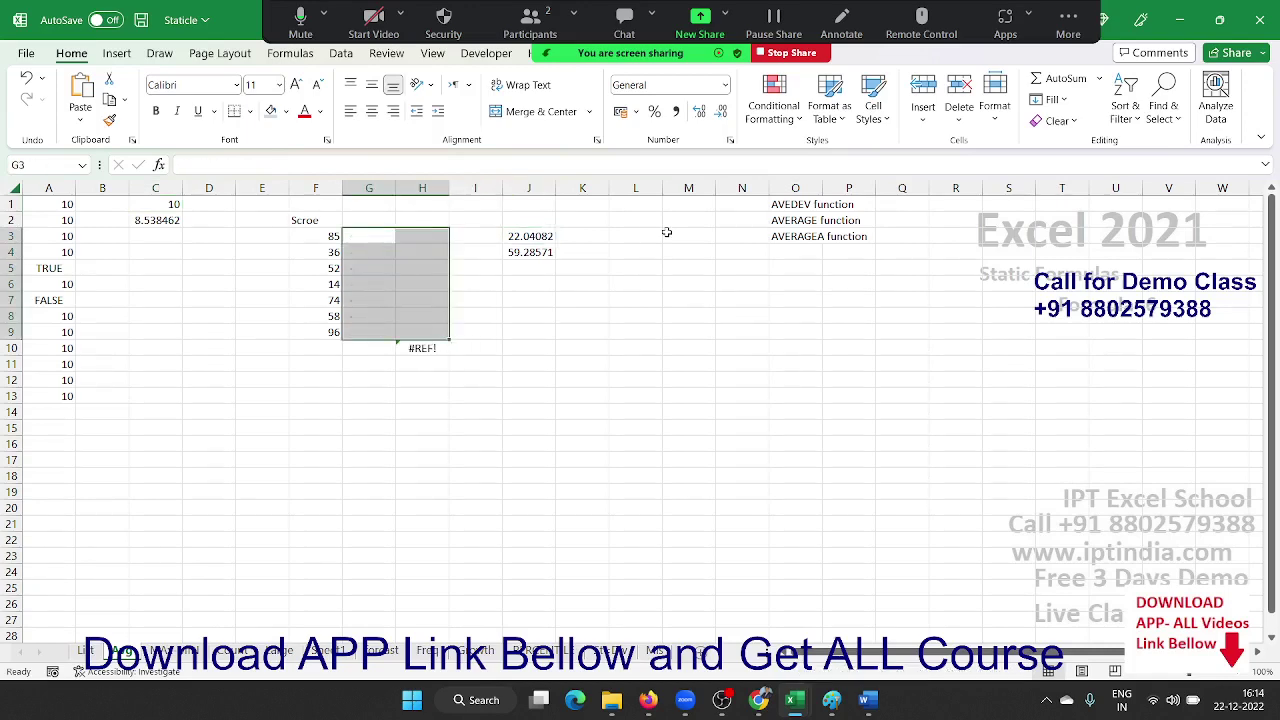
pyautogui.press('Down')
pyautogui.press('Down')
pyautogui.press('Down')
pyautogui.press('Down')
pyautogui.press('Down')
pyautogui.press('Down')
pyautogui.press('Down')
pyautogui.press('Right')
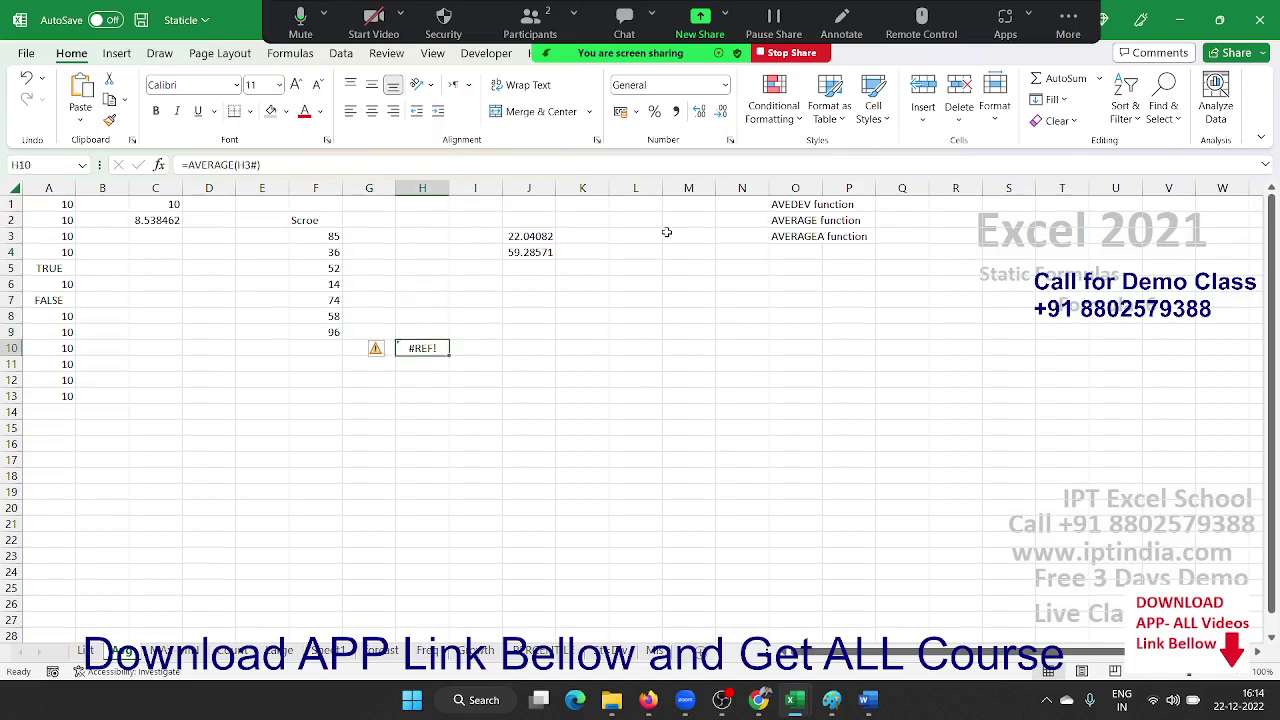
pyautogui.press('Delete')
# Delete the old results in J3:J4.
pyautogui.press('Up')
pyautogui.press('Up')
pyautogui.press('Up')
pyautogui.press('Up')
pyautogui.press('Up')
pyautogui.press('Right')
# Enter =AVEDEV(F3:F9) in J3, returning 22.0408.
pyautogui.press('Up')
pyautogui.press('Up')
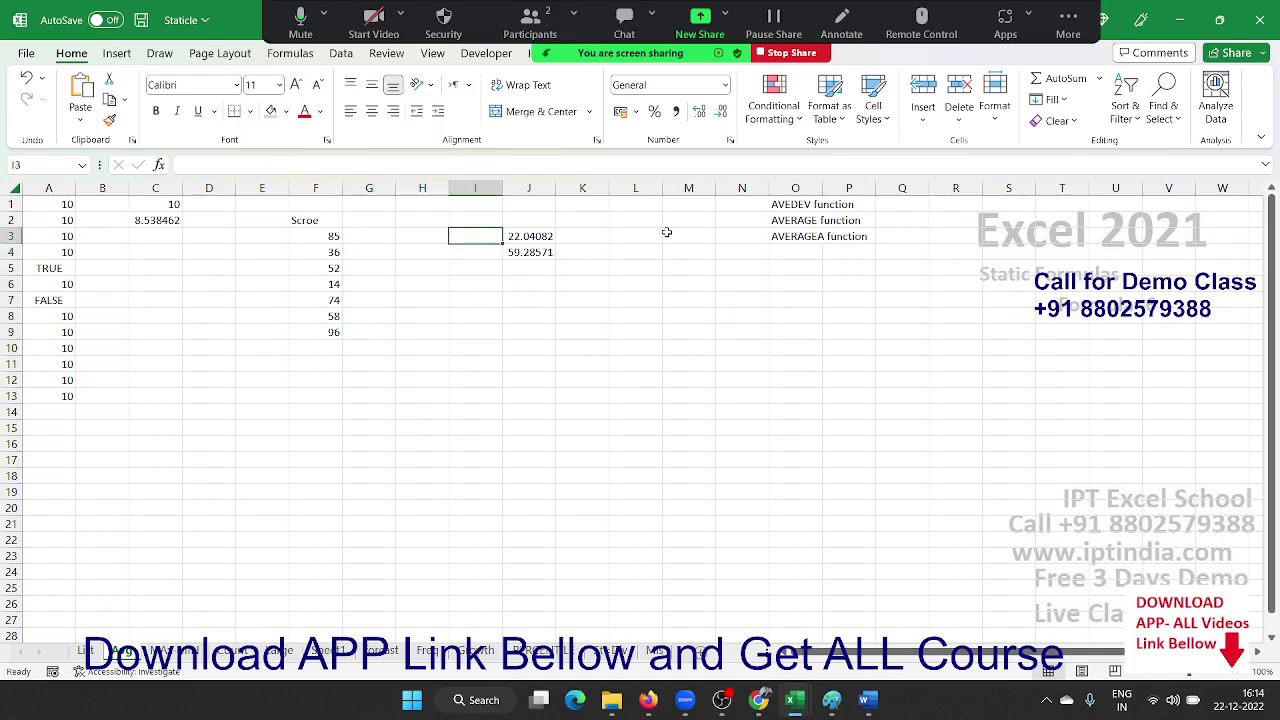
pyautogui.press('Right')
pyautogui.hotkey('shift', 'Down')
pyautogui.press('Delete')
pyautogui.press('Up')
pyautogui.press('Down')
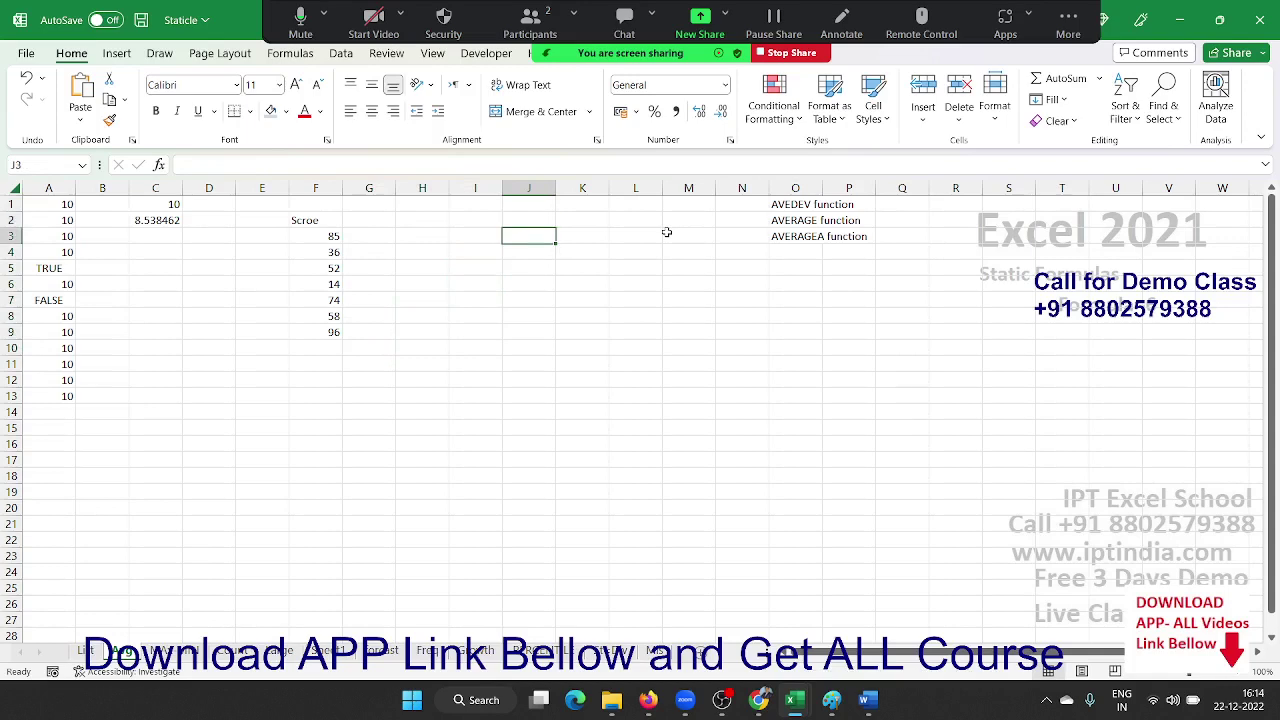
pyautogui.write('=ave')
pyautogui.press('Tab')
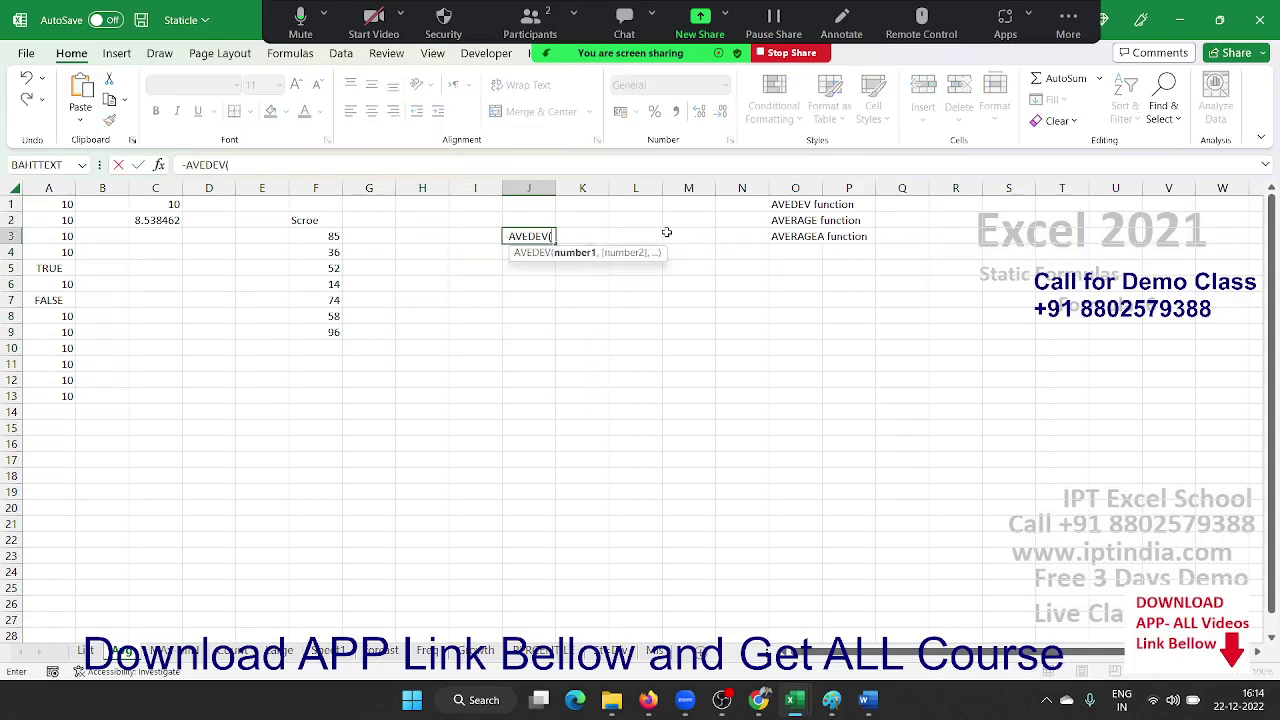
pyautogui.press('Left')
pyautogui.press('Left')
pyautogui.press('Left')
pyautogui.press('Left')
pyautogui.hotkey('ctrl', 'shift', 'Down')
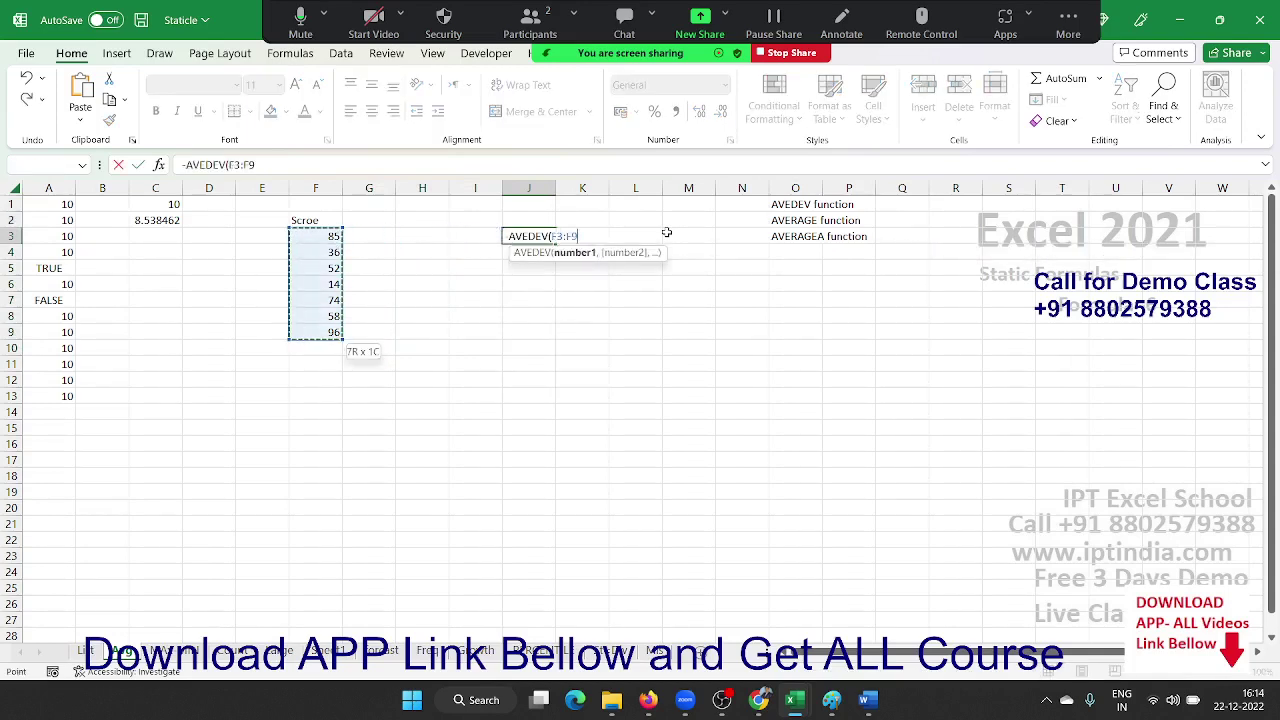
pyautogui.hotkey('ctrl', 'Return')
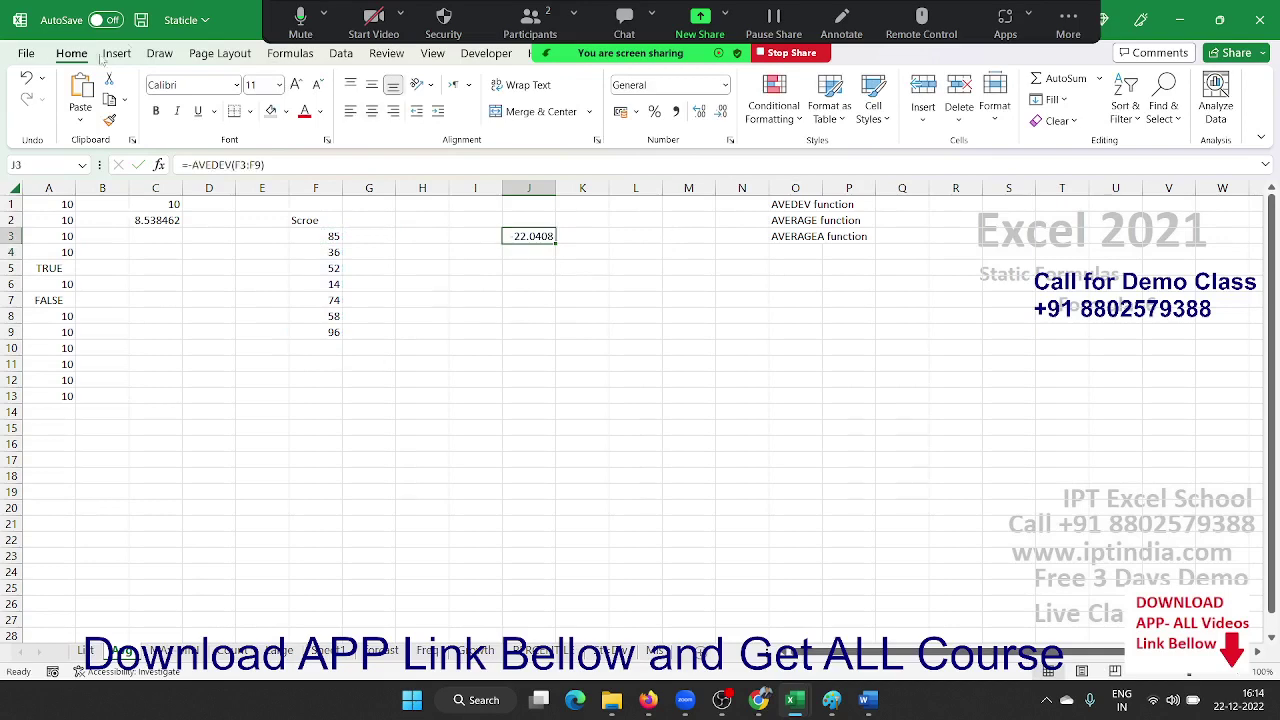
# Save the workbook as Staticle (Excel Workbook) in D:\EXCEL 2021\Function\7.Static.
pyautogui.click(27, 54)
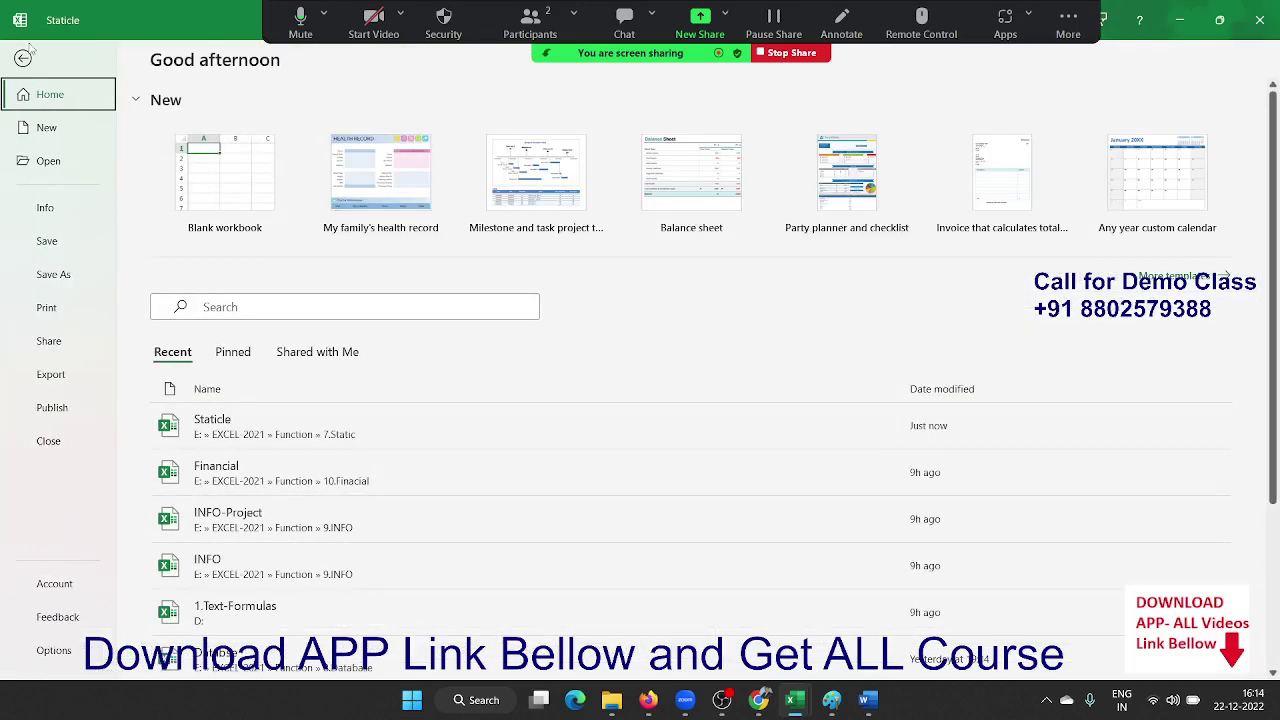
pyautogui.click(75, 288)
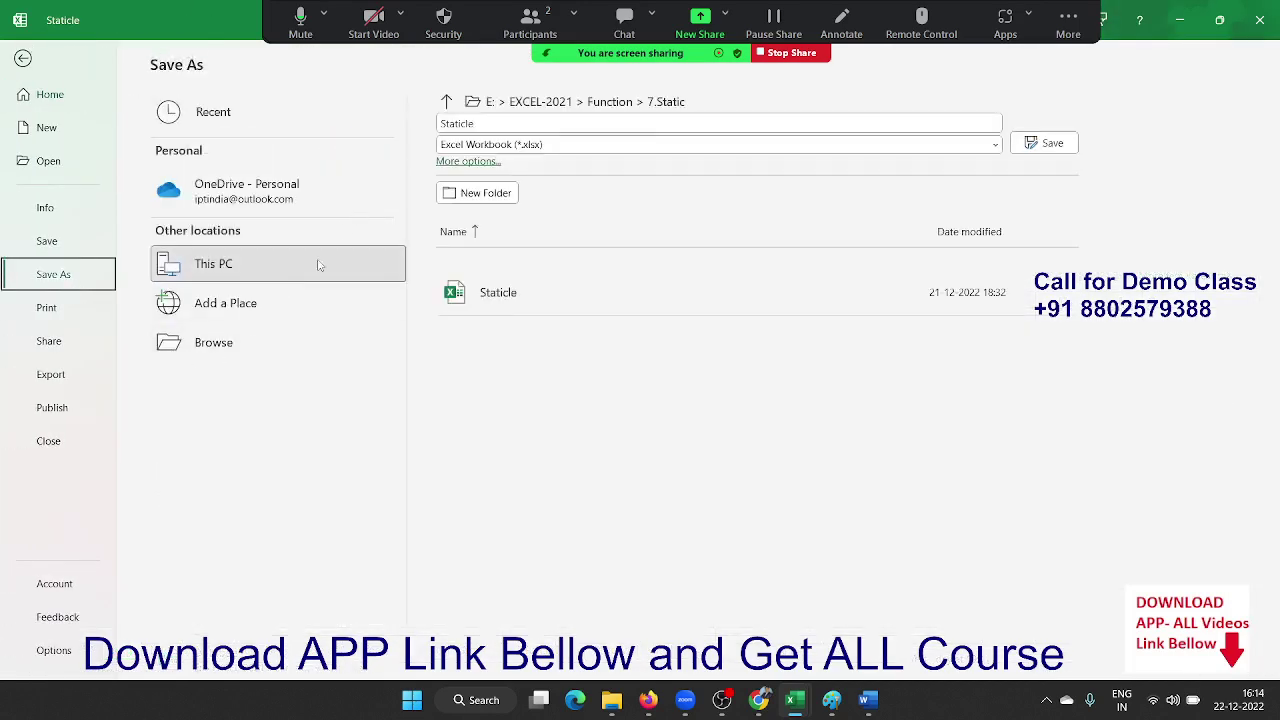
pyautogui.click(201, 350)
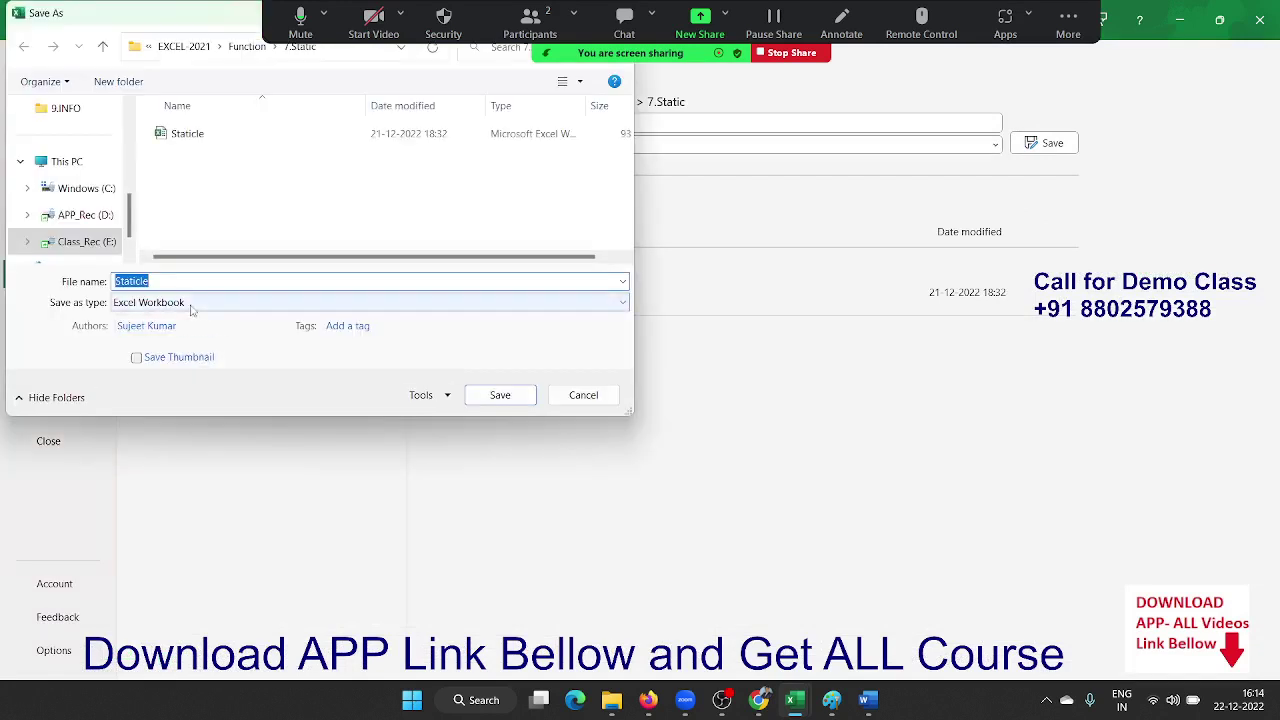
pyautogui.click(189, 302)
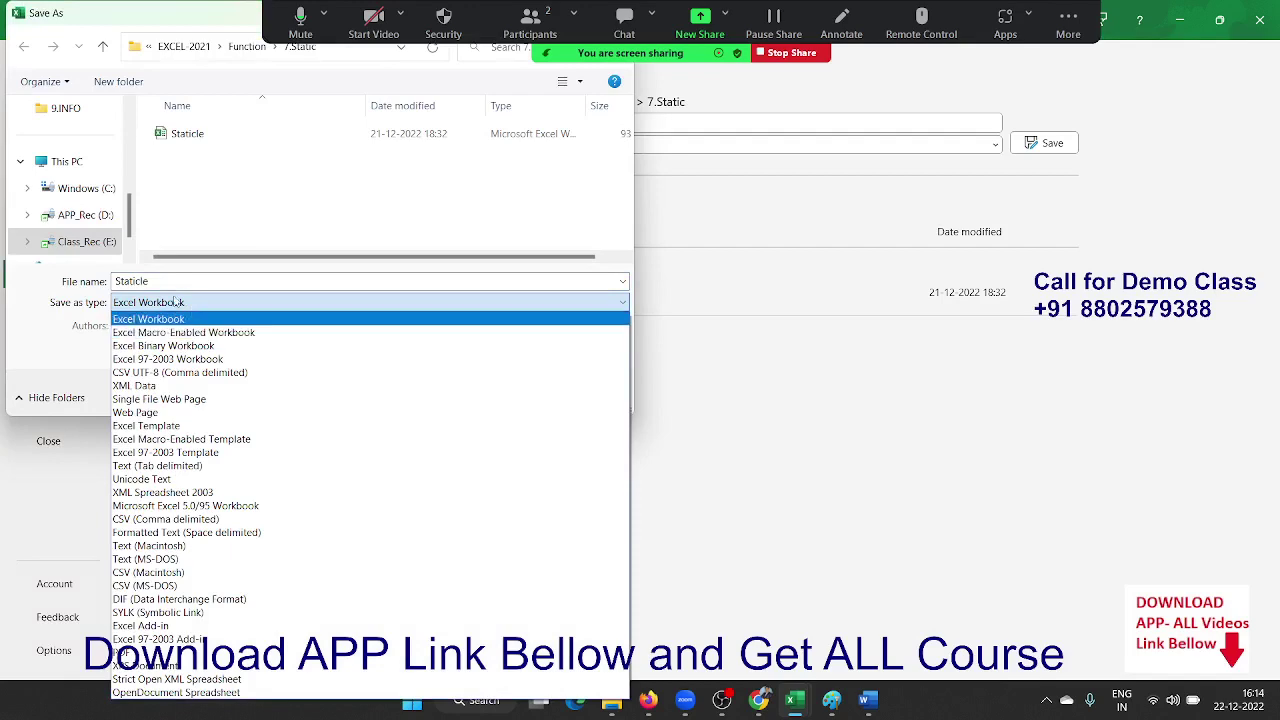
pyautogui.click(40, 310)
pyautogui.click(85, 215)
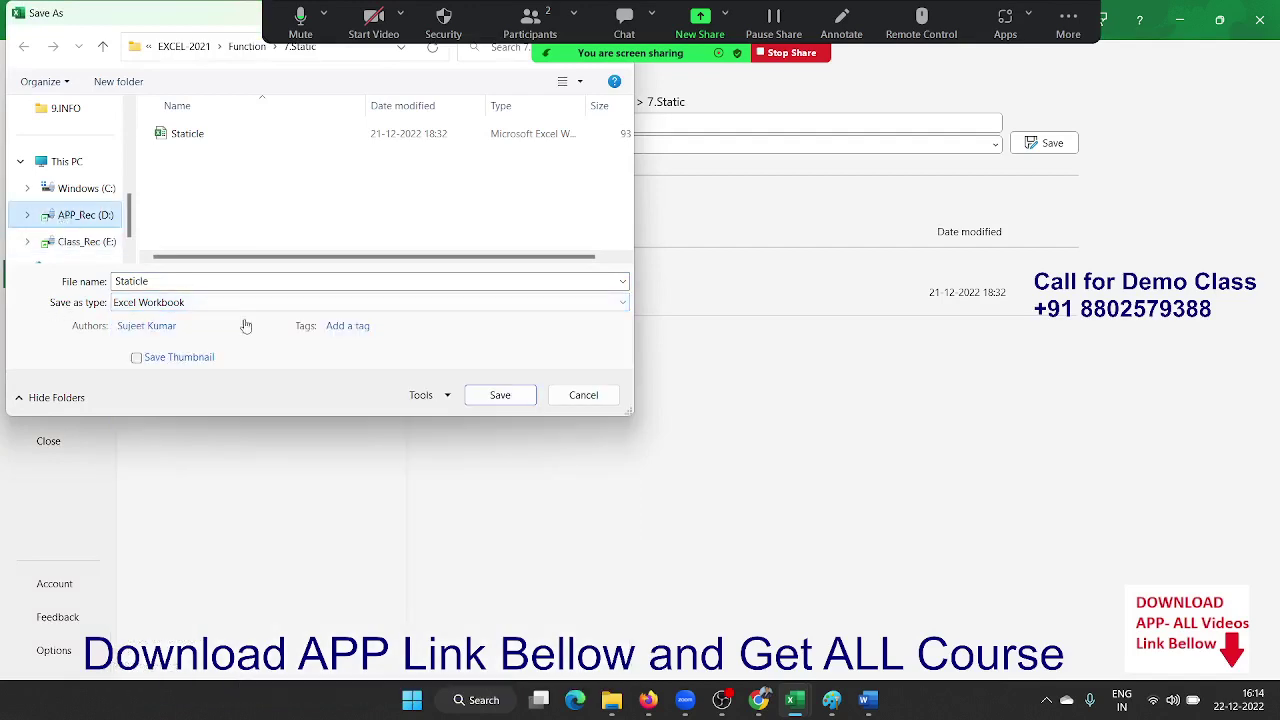
pyautogui.click(485, 393)
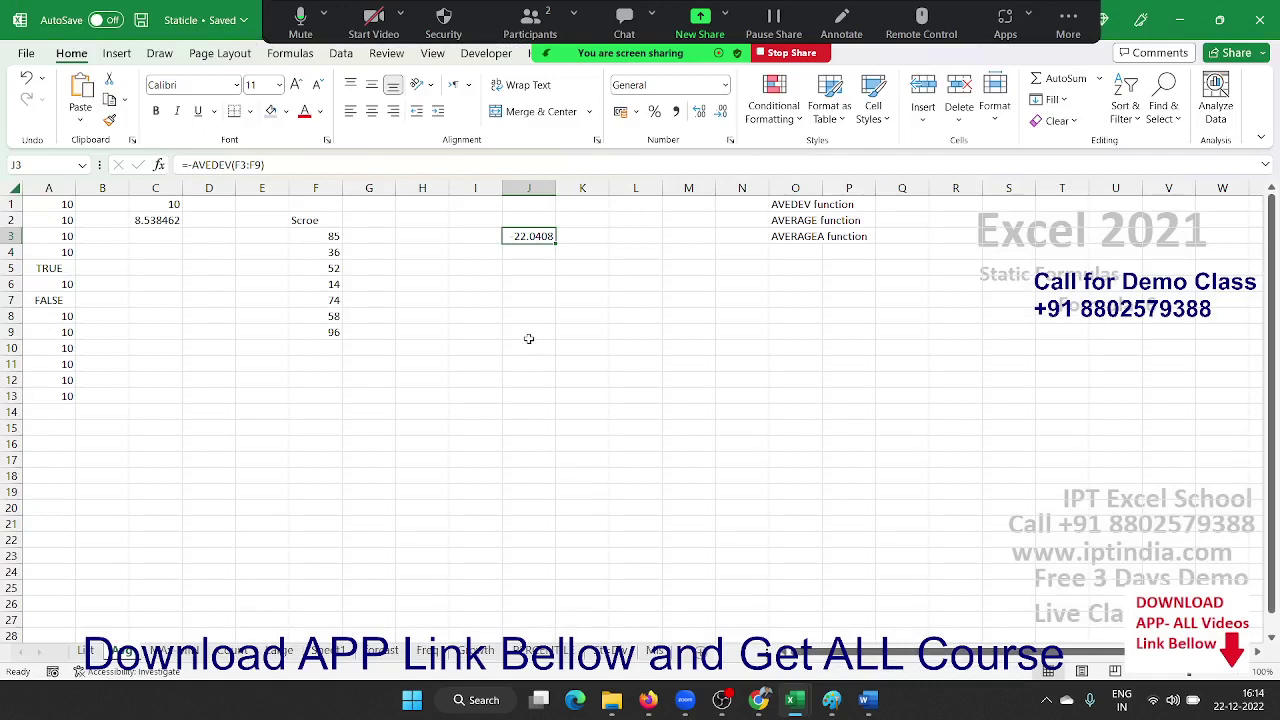
# Enter =AVERAGE(F3:F9) in J4, giving 59.2857.
pyautogui.click(524, 340)
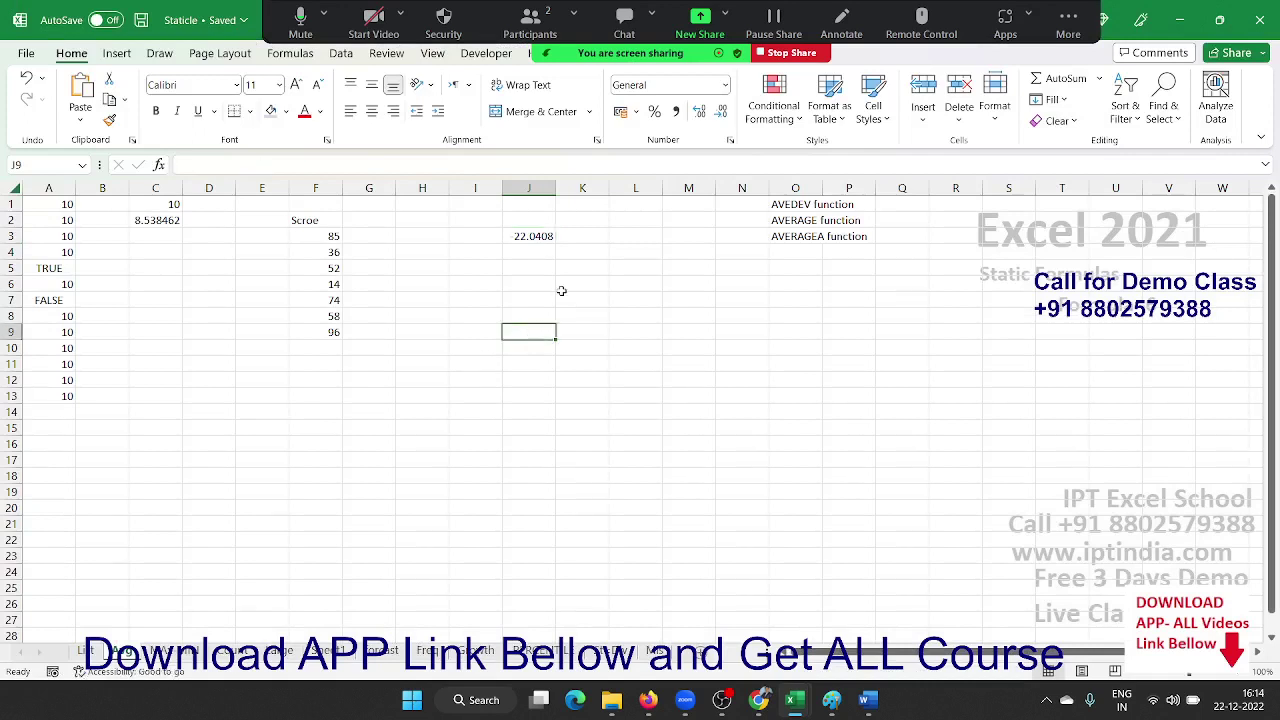
pyautogui.click(313, 297)
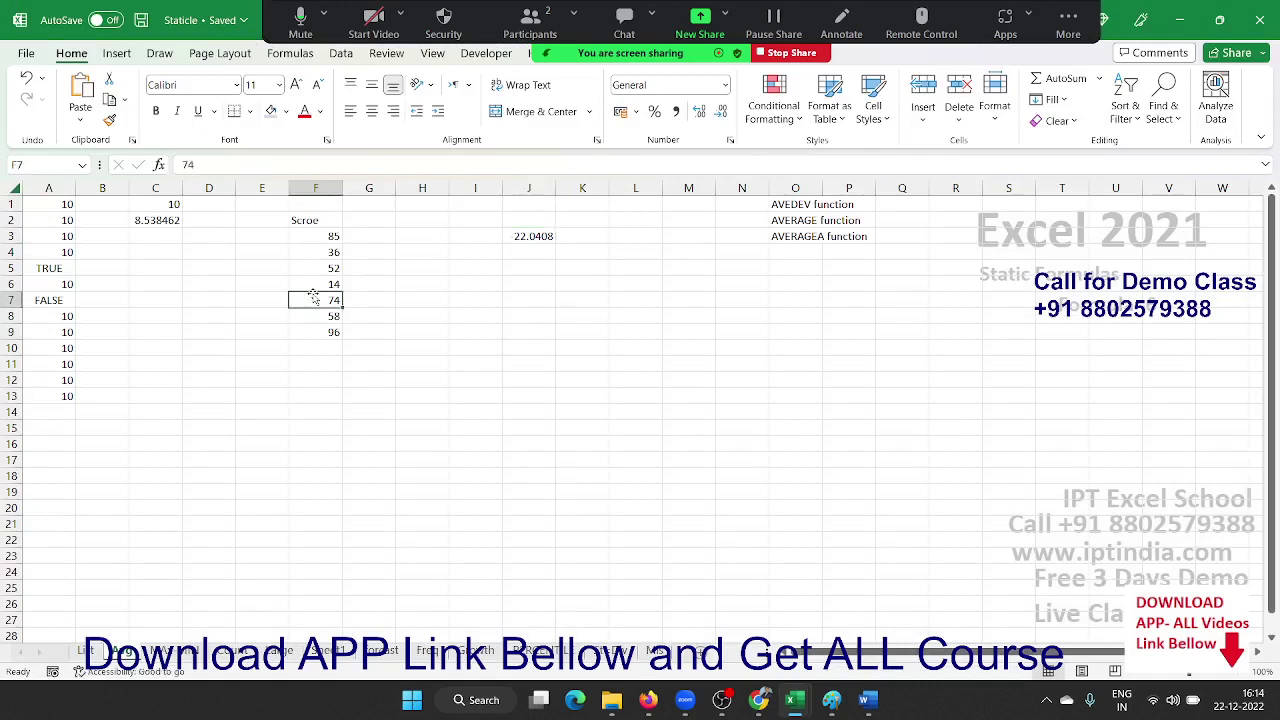
pyautogui.click(547, 252)
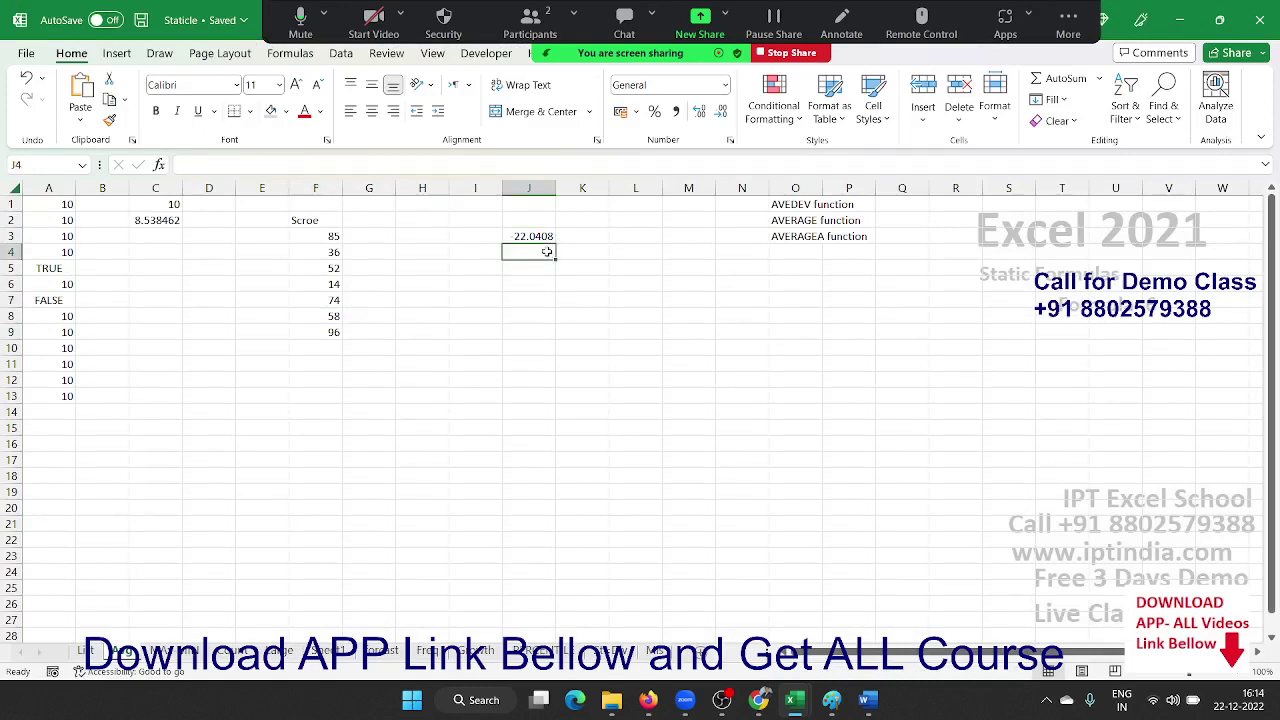
pyautogui.write('=av')
pyautogui.press('Down')
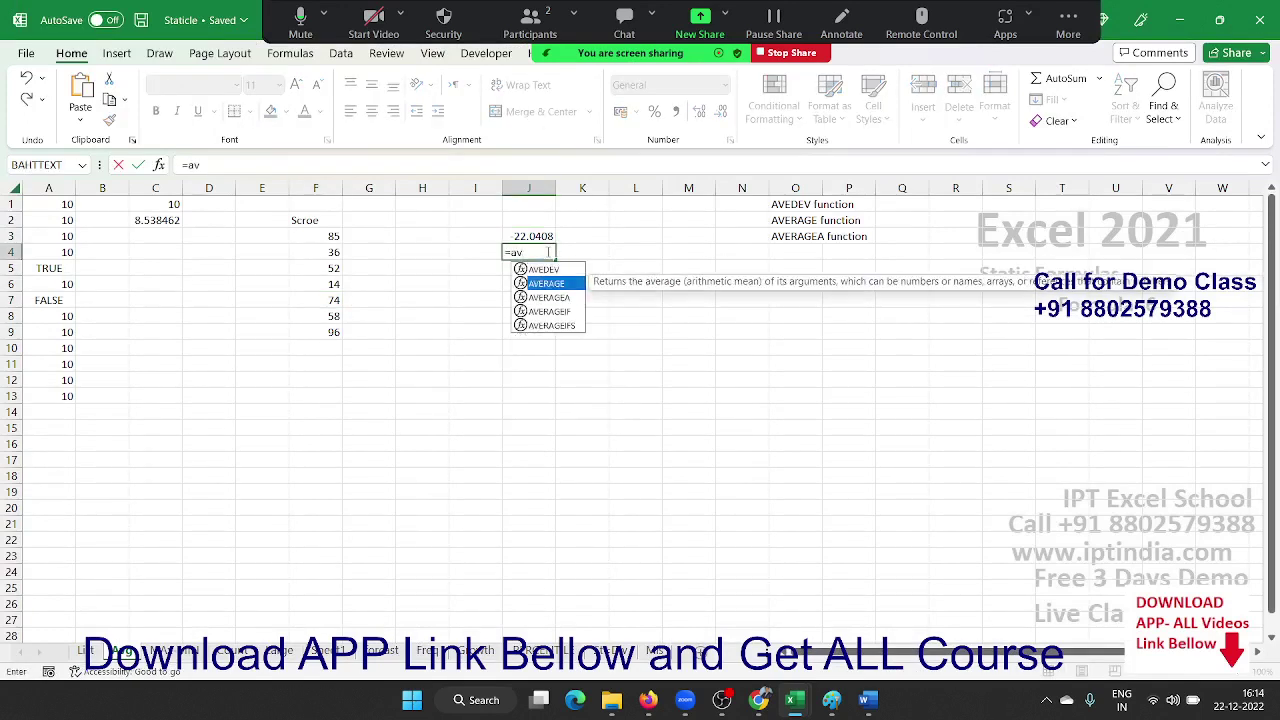
pyautogui.press('Tab')
pyautogui.press('Left')
pyautogui.press('Left')
pyautogui.press('Left')
pyautogui.press('Left')
pyautogui.press('Up')
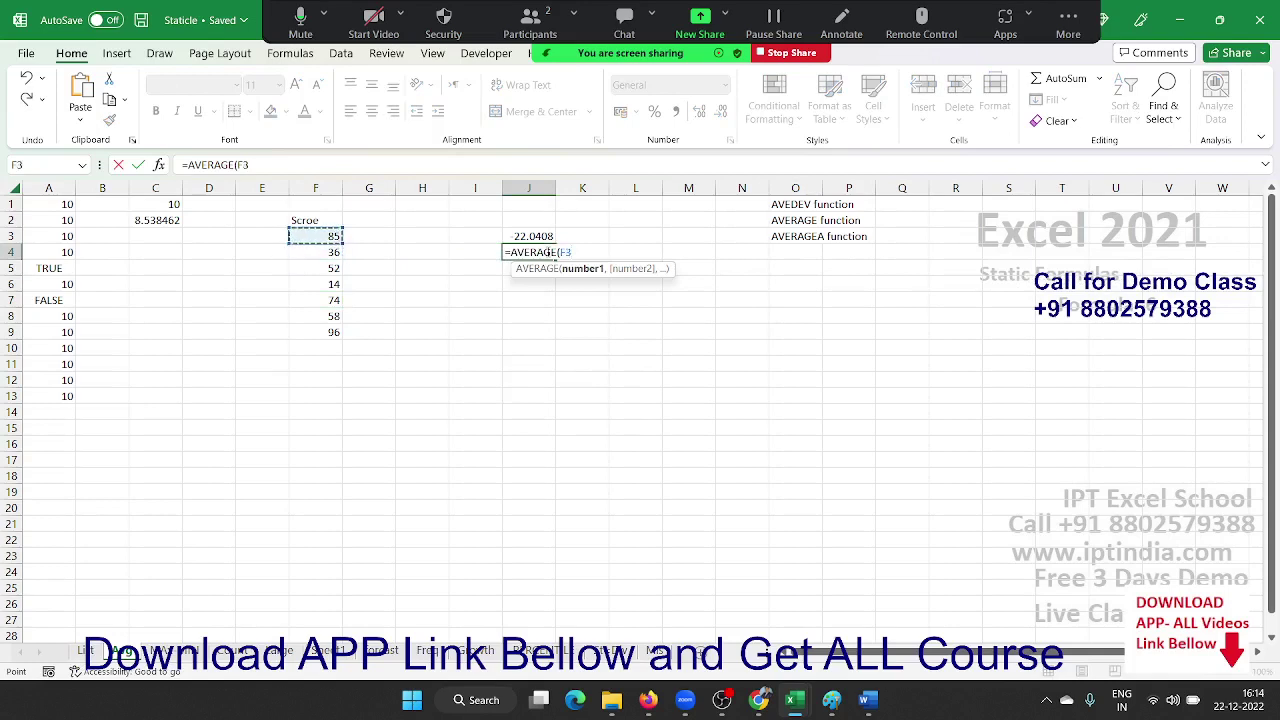
pyautogui.hotkey('shift', 'Down')
pyautogui.hotkey('shift', 'Down')
pyautogui.hotkey('shift', 'Down')
pyautogui.press('Return')
# Begin another average-type formula in K3.
pyautogui.press('Up')
pyautogui.press('Right')
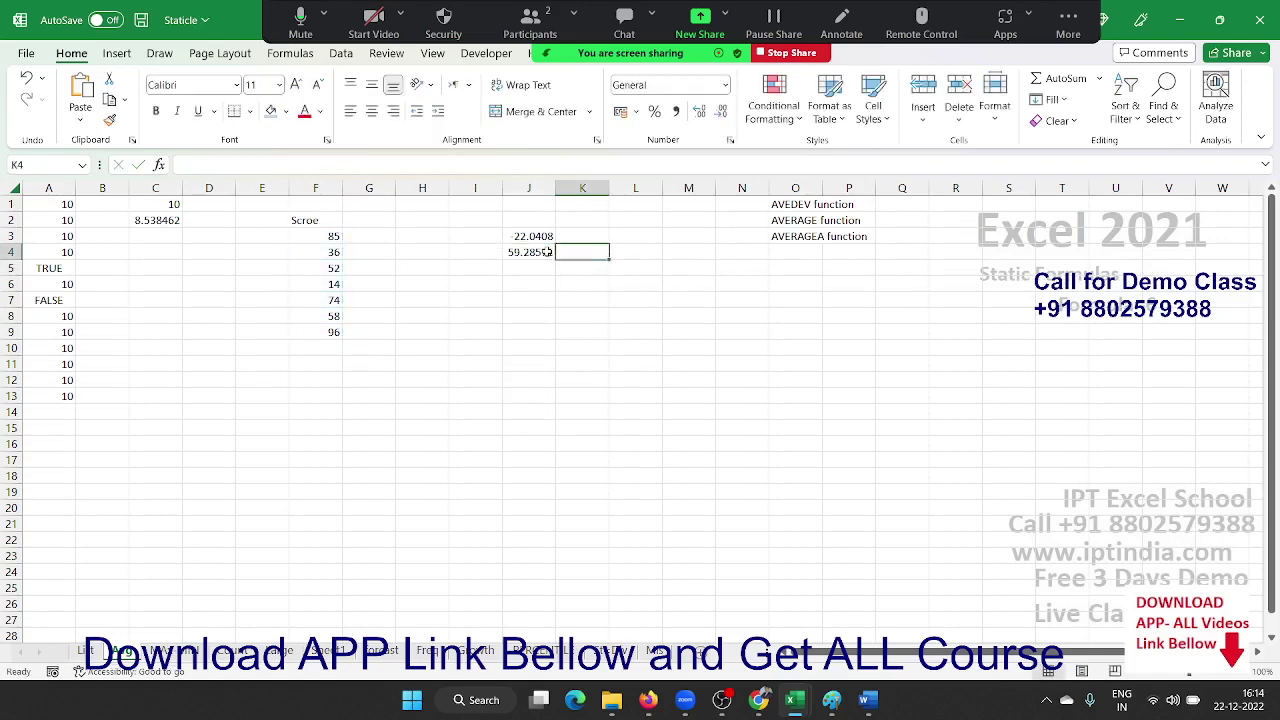
pyautogui.press('Up')
pyautogui.write('=av')
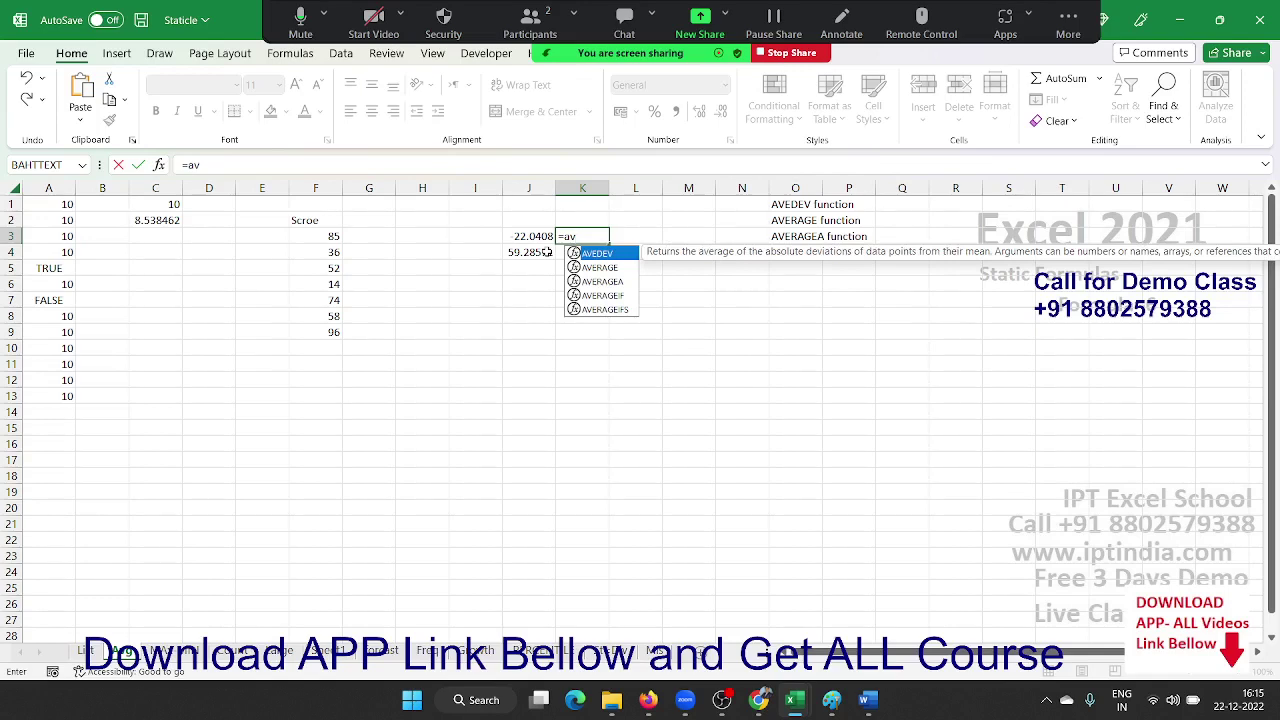
# Discard the K3 formula and enter =F3-$J$4 in G3.
pyautogui.press('Escape')
pyautogui.press('Escape')
pyautogui.press('Left')
pyautogui.press('Left')
pyautogui.press('Down')
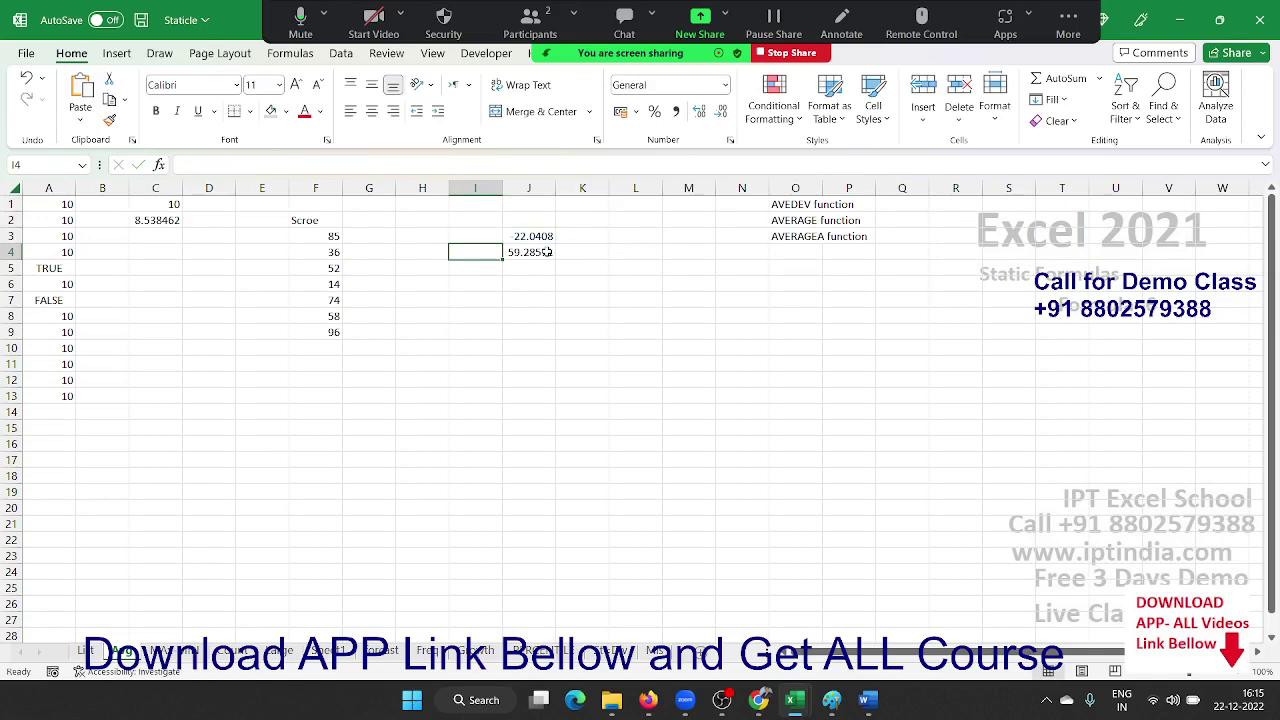
pyautogui.press('Left')
pyautogui.press('Left')
pyautogui.press('Up')
pyautogui.write('=')
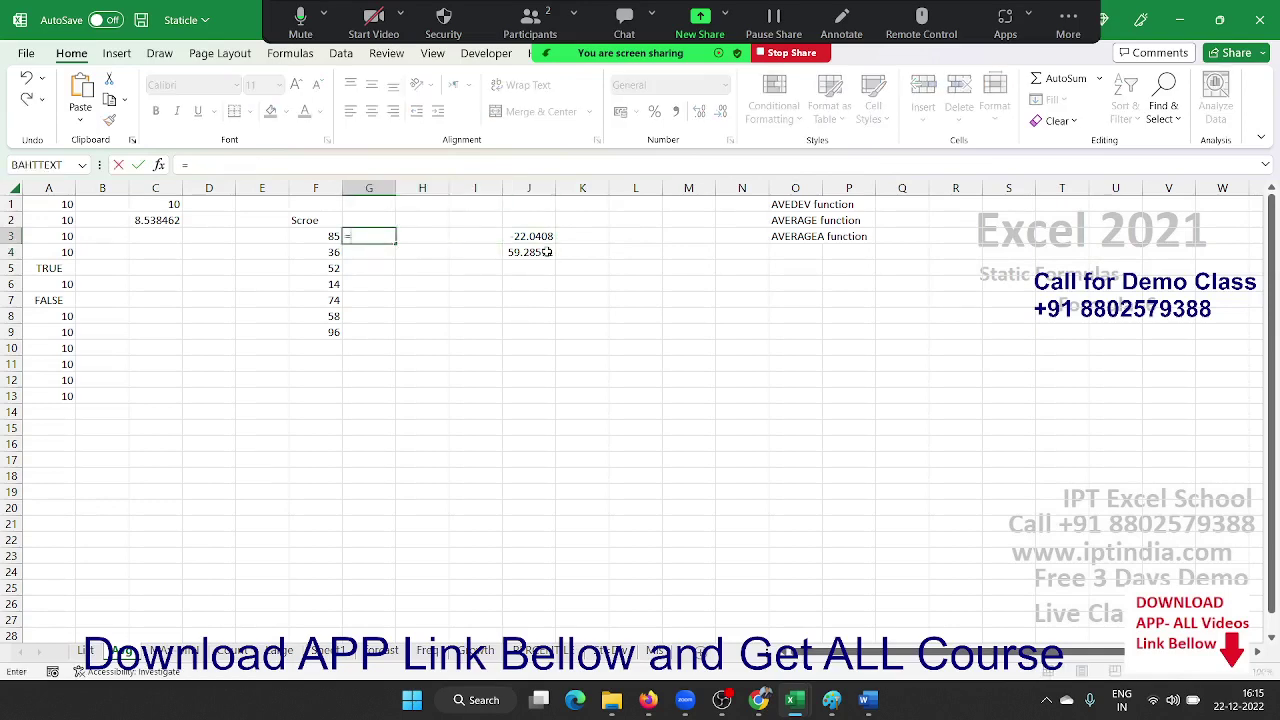
pyautogui.press('Left')
pyautogui.write('-')
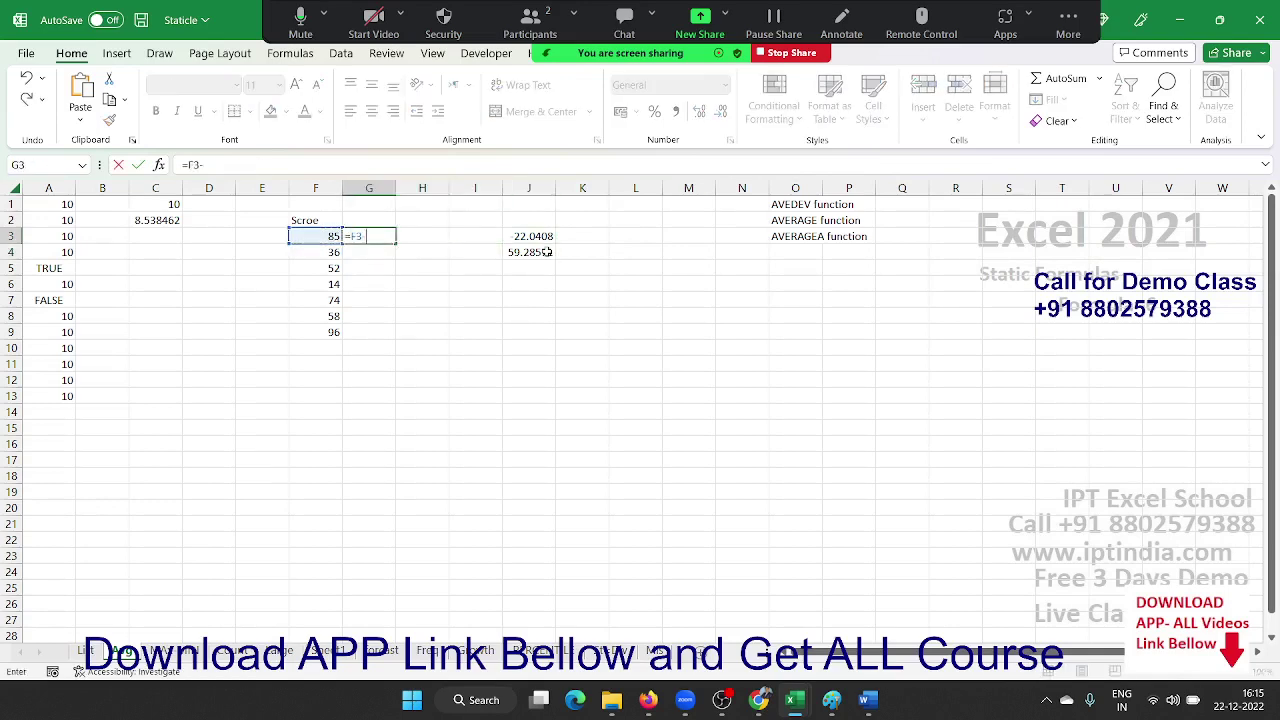
pyautogui.press('Right')
pyautogui.press('Right')
pyautogui.press('Right')
pyautogui.press('Down')
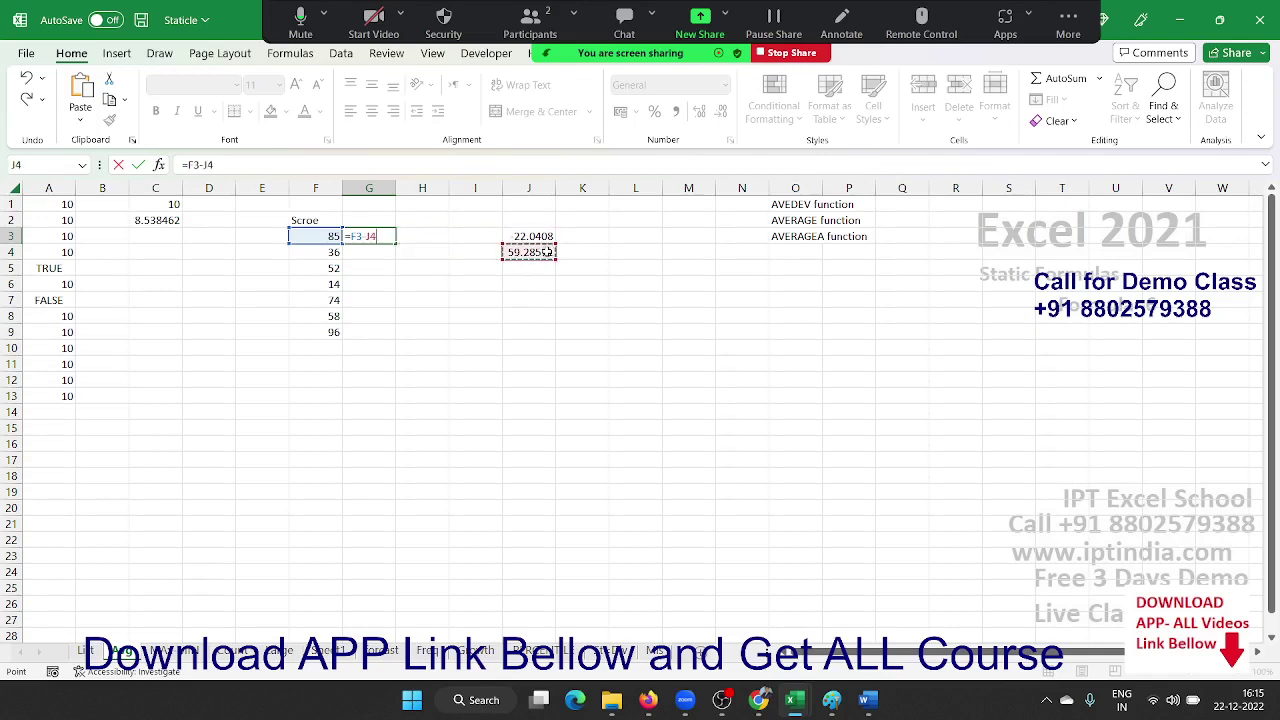
pyautogui.hotkey('ctrl', 'Return')
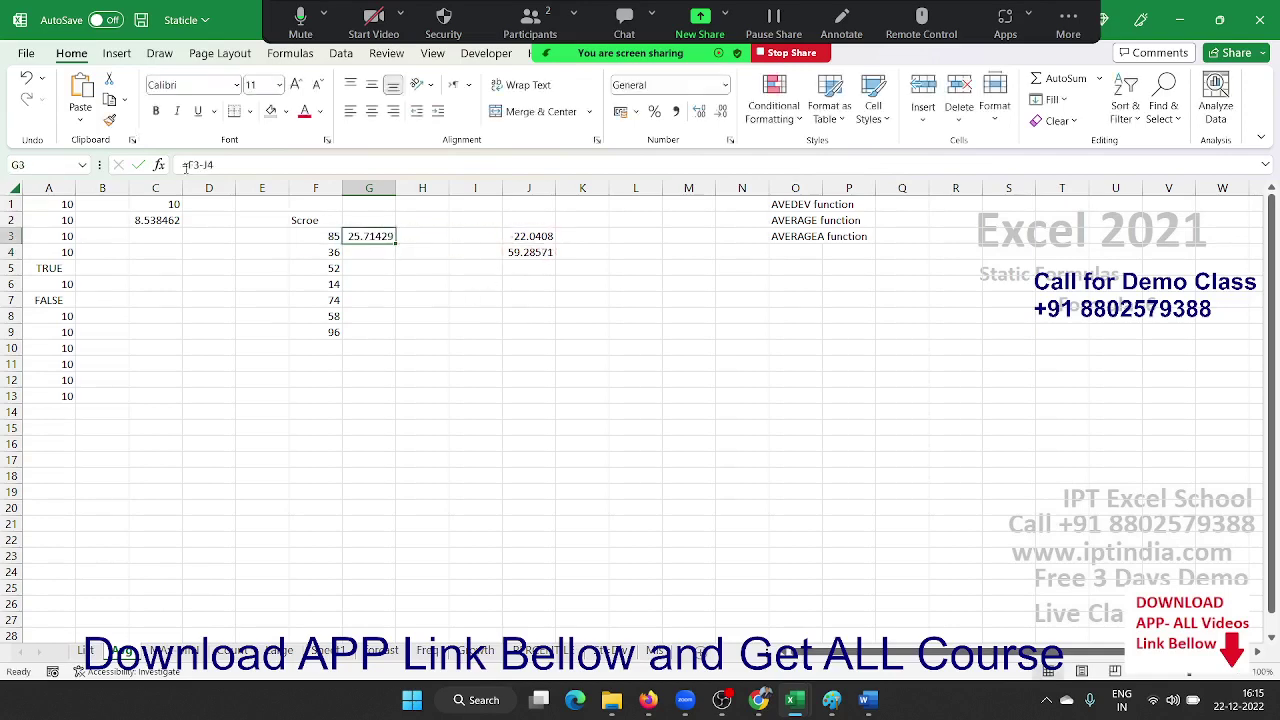
pyautogui.click(209, 165)
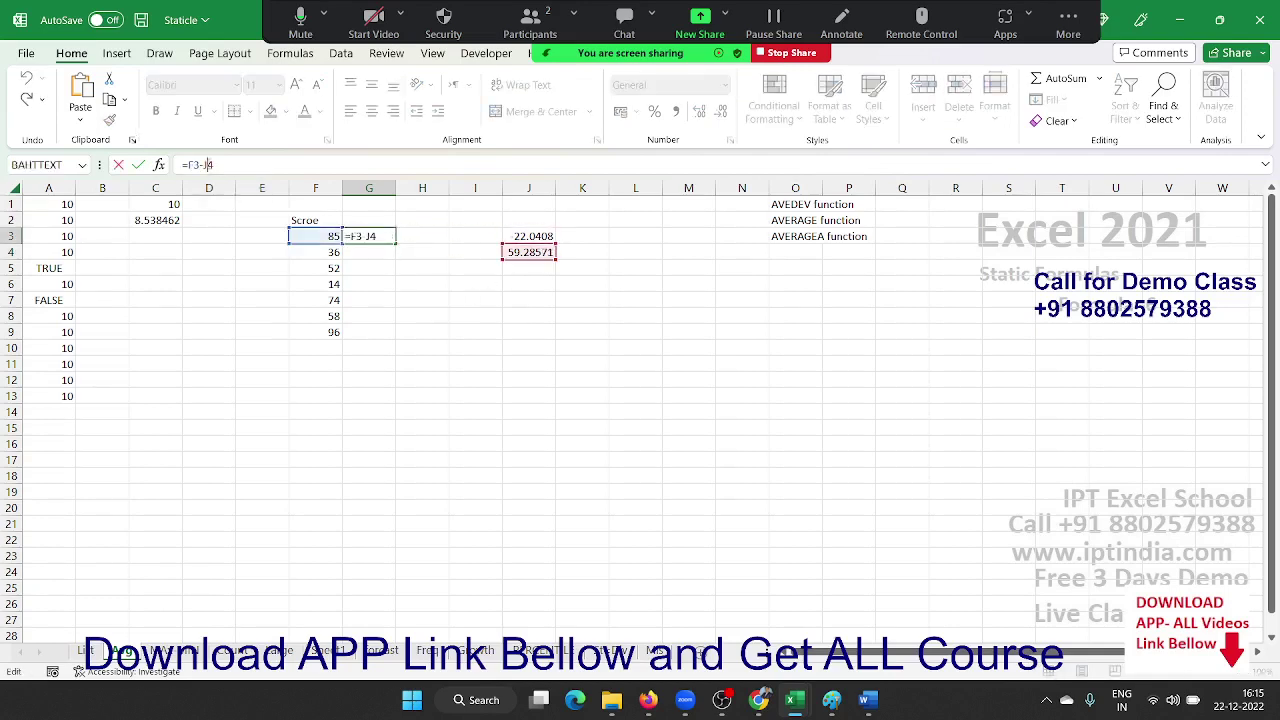
pyautogui.press('Return')
# Fill the G3 deviation formula down through G9.
pyautogui.press('Left')
pyautogui.hotkey('ctrl', 'Down')
pyautogui.press('Right')
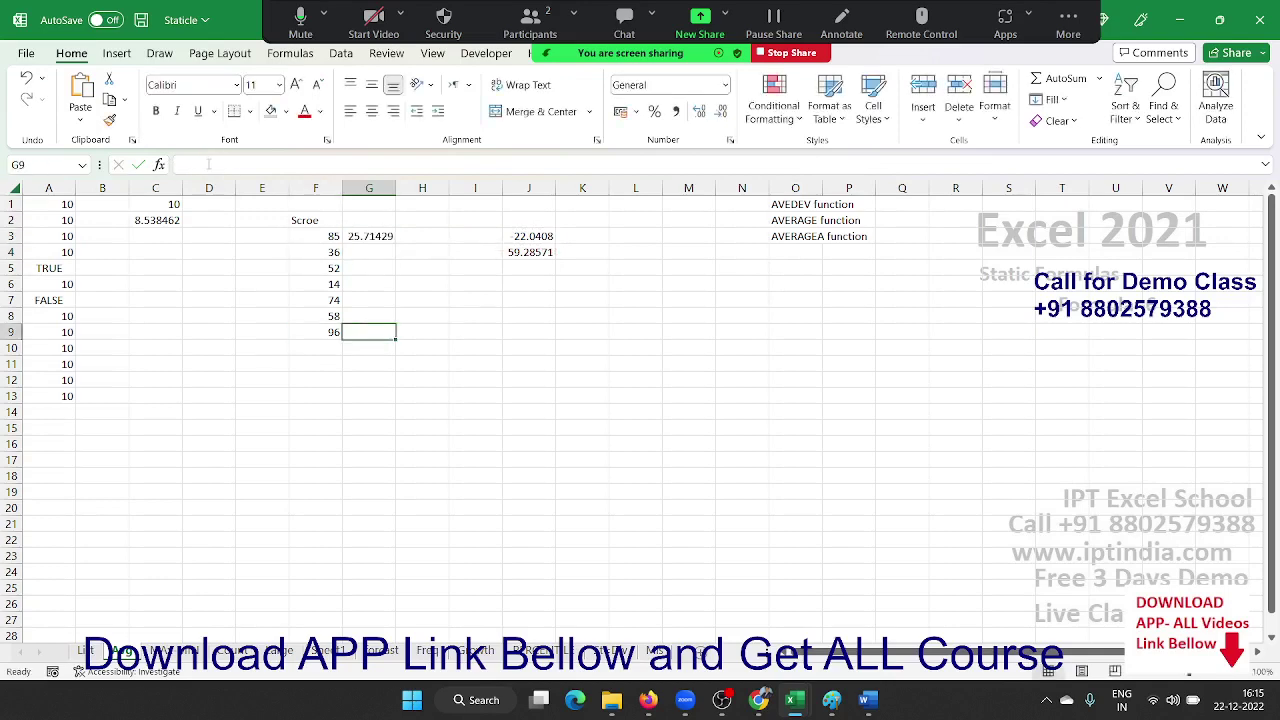
pyautogui.hotkey('ctrl', 'shift', 'Up')
pyautogui.hotkey('ctrl', 'd')
pyautogui.hotkey('shift', 'BackSpace')
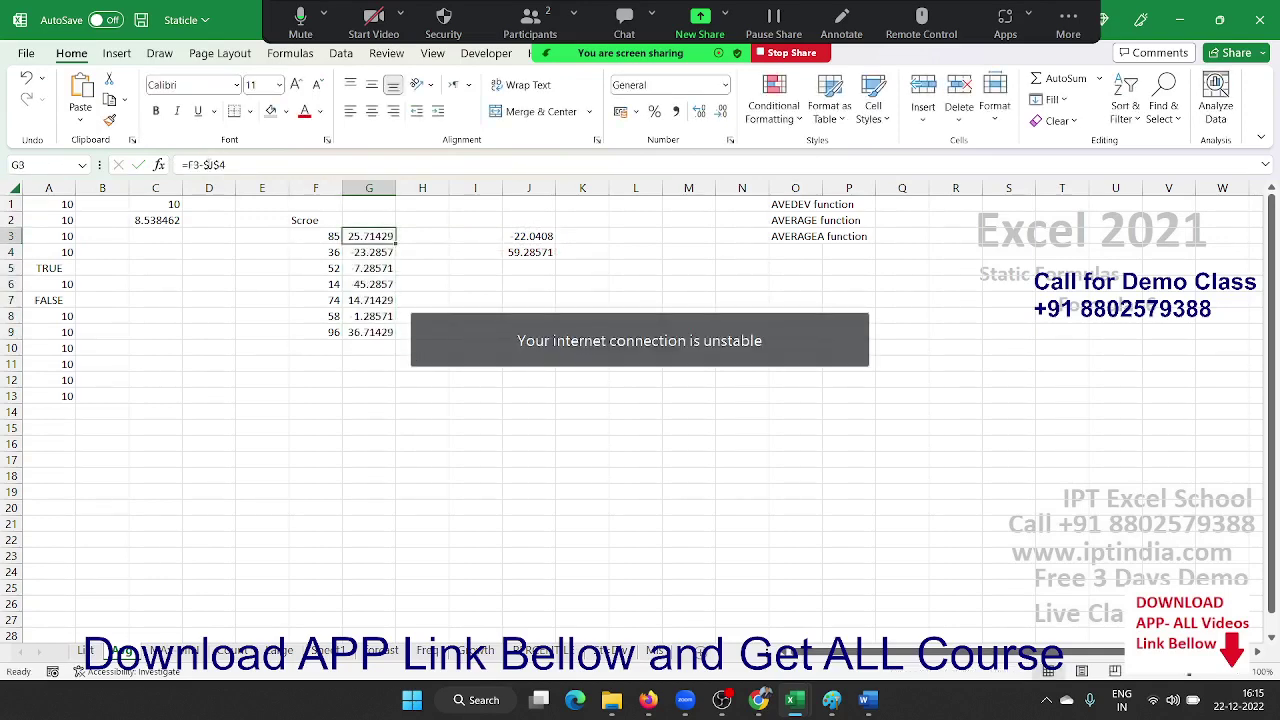
pyautogui.press('Right')
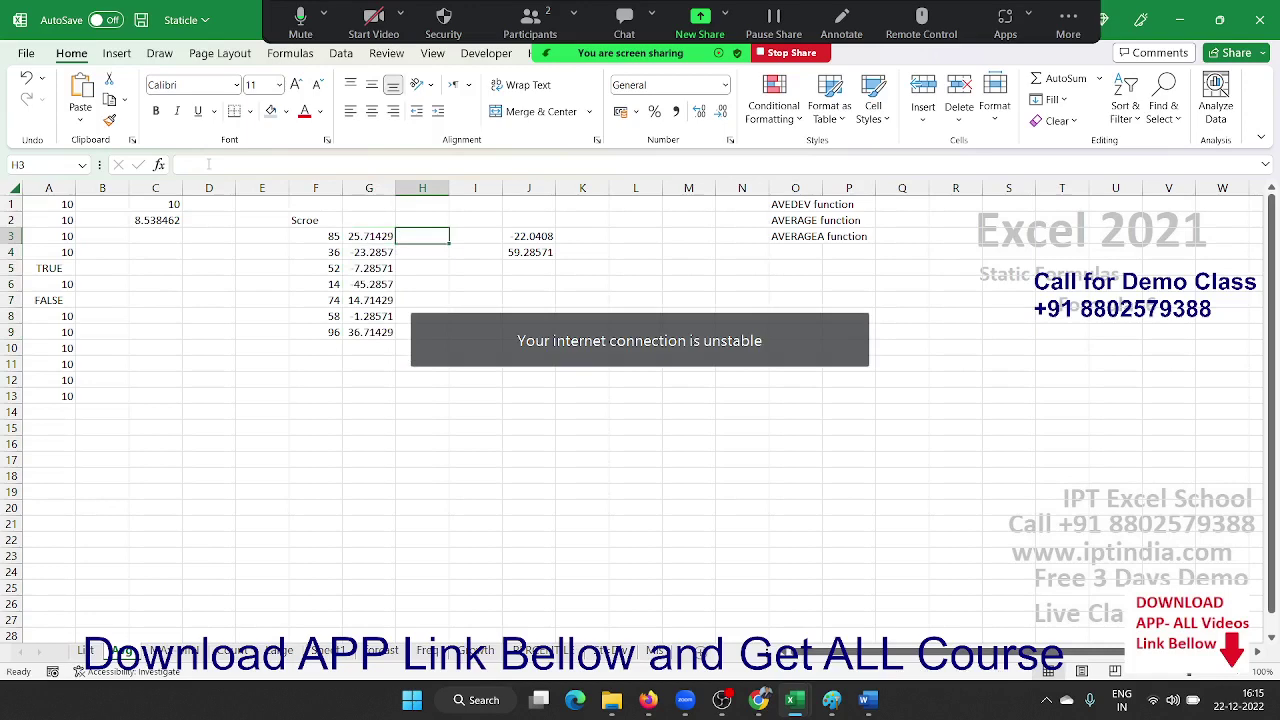
# Enter =ABS(G3) in H3 and fill it down through H9.
pyautogui.write('=')
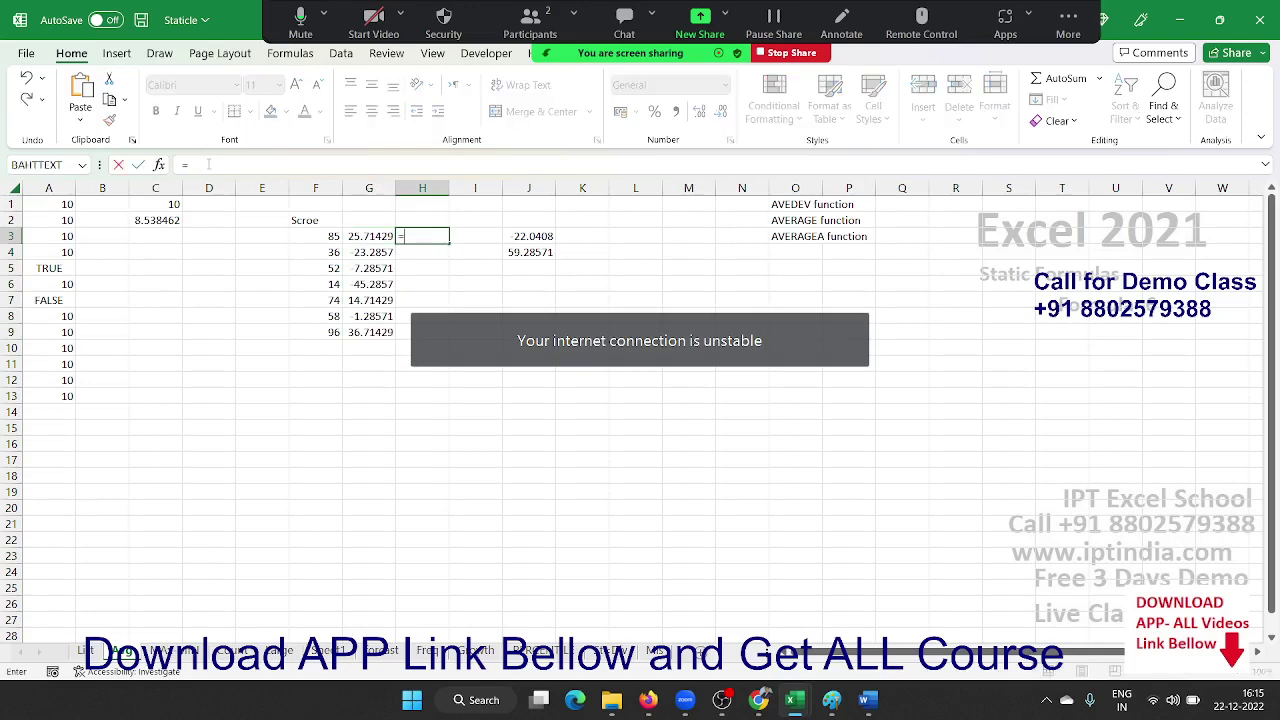
pyautogui.write('ab')
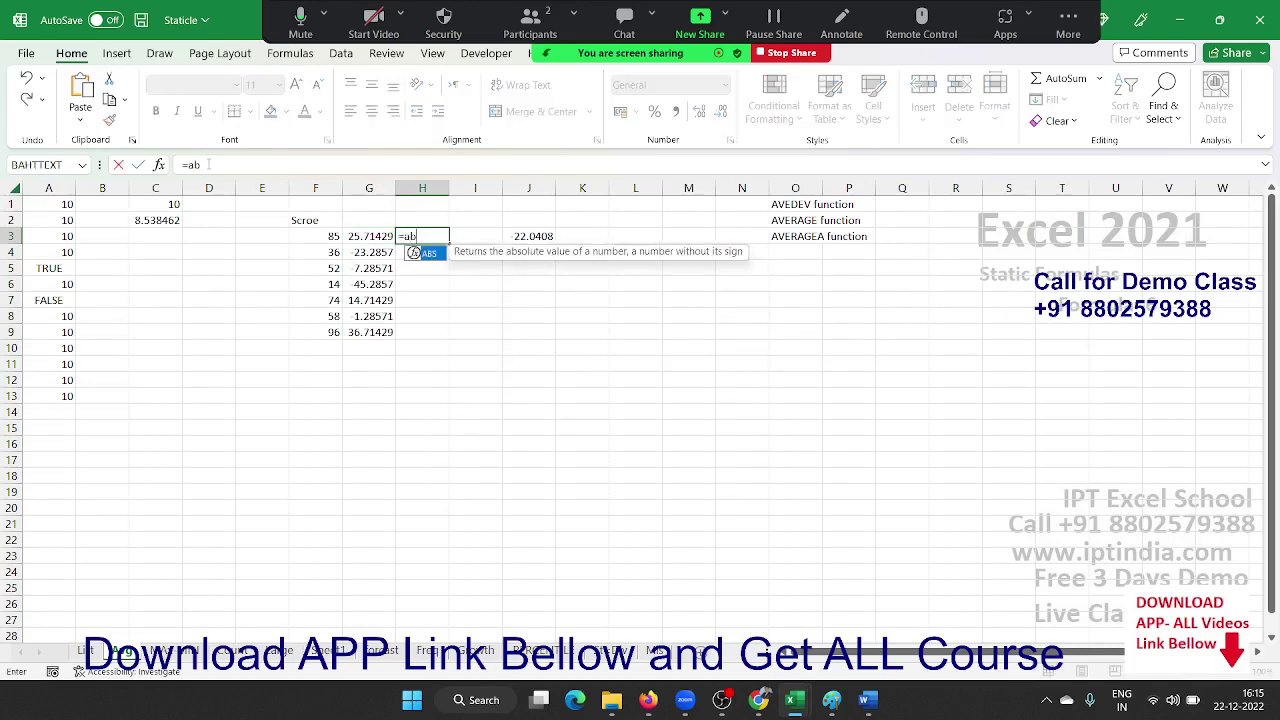
pyautogui.write('s(')
pyautogui.press('Left')
pyautogui.press('Return')
pyautogui.press('Left')
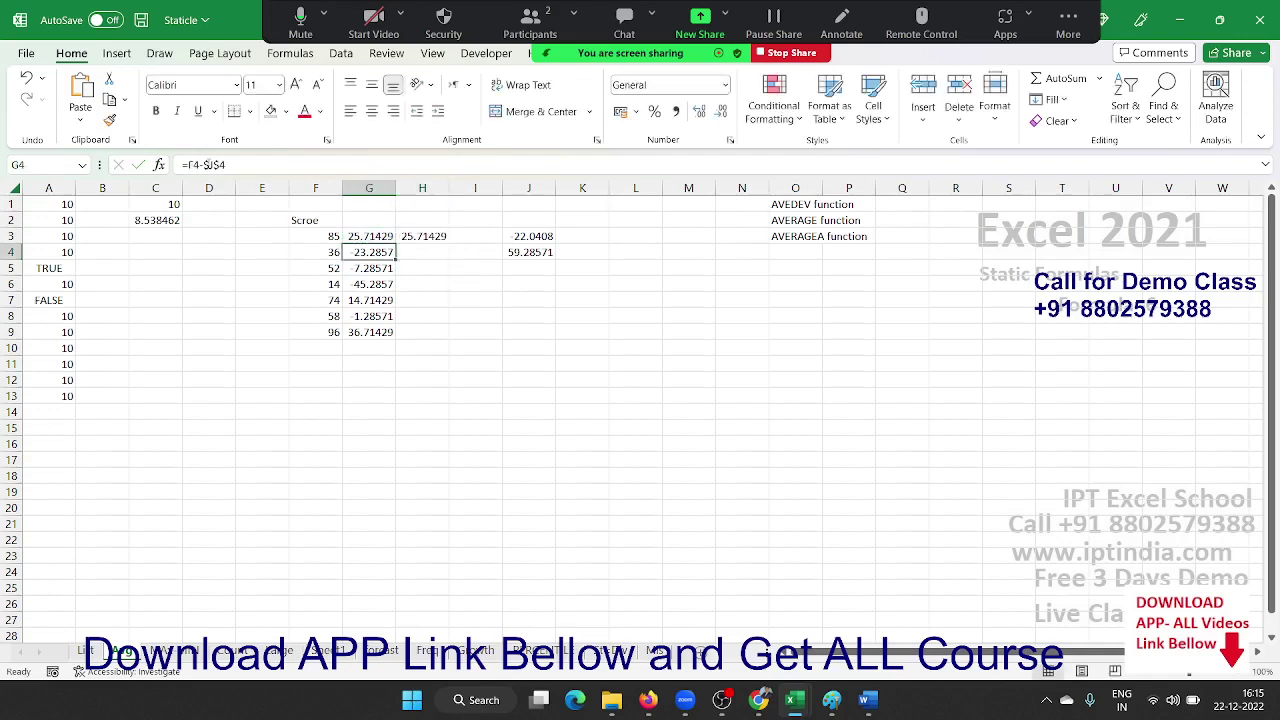
pyautogui.moveTo(422, 236); pyautogui.dragTo(422, 332)
pyautogui.hotkey('ctrl', 'd')
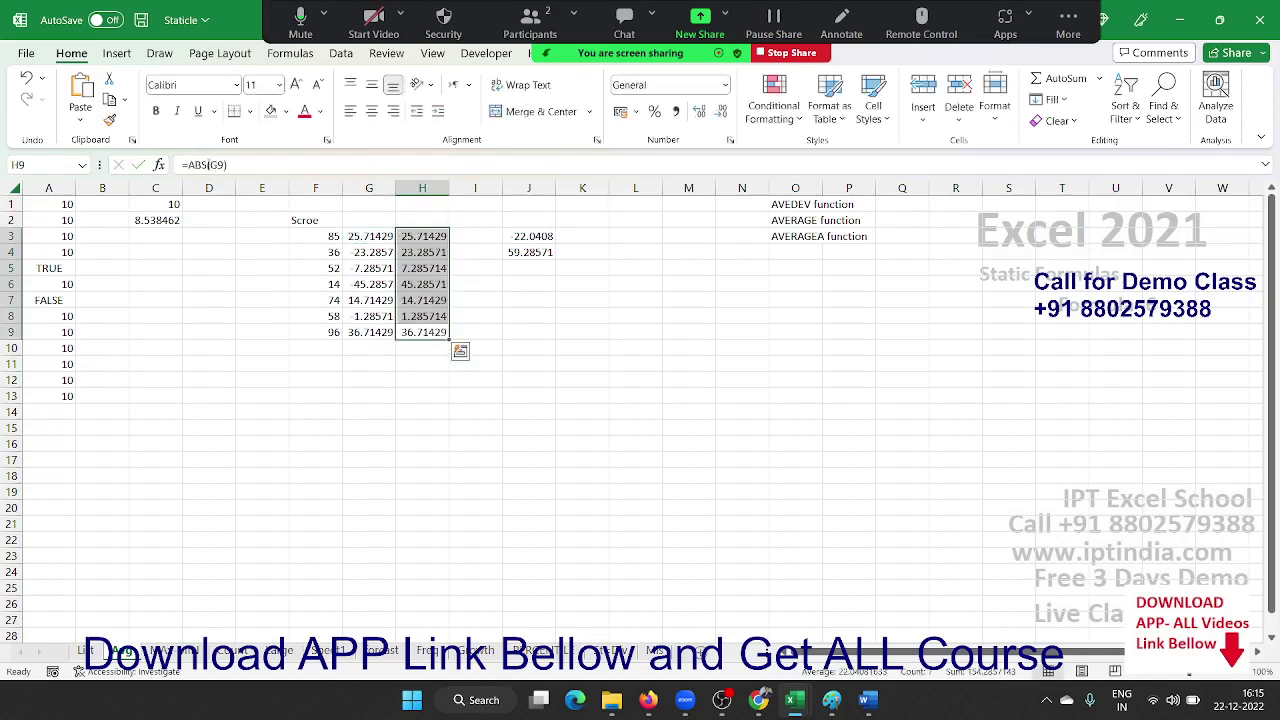
pyautogui.hotkey('ctrl', 'q')
pyautogui.press('Escape')
pyautogui.press('Down')
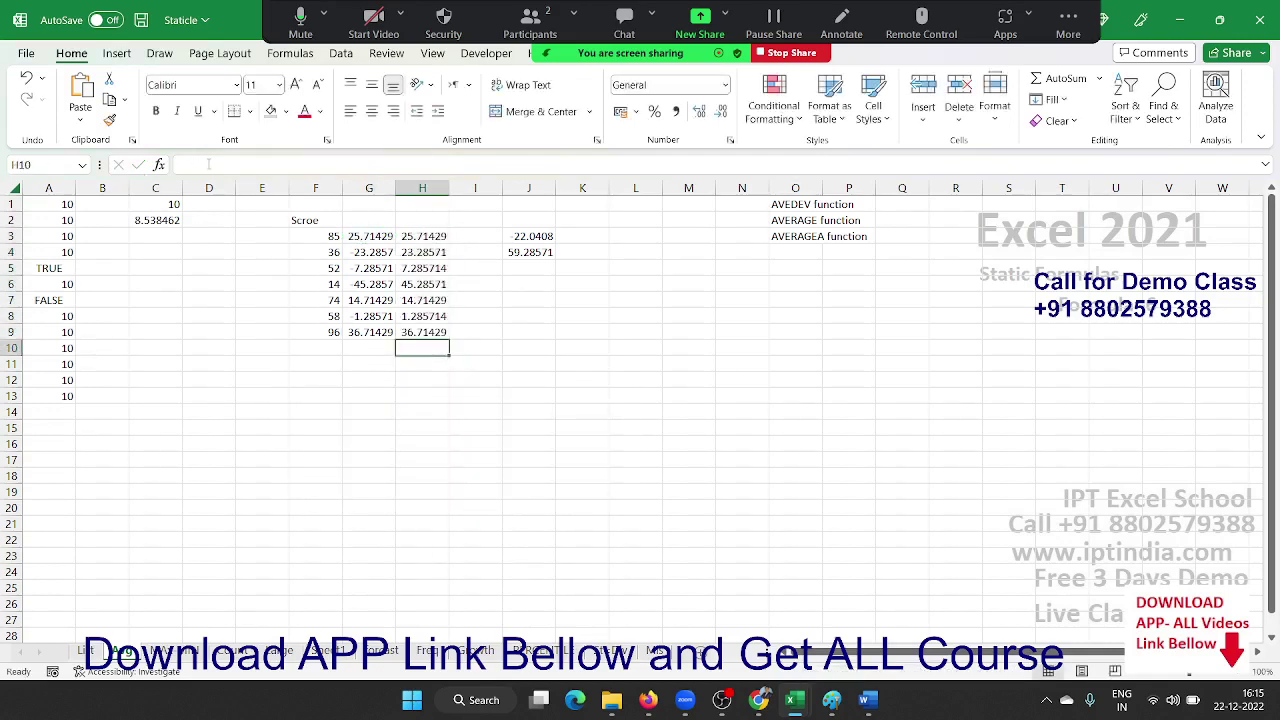
# Enter an AVEDEV formula over the absolute deviations H3:H9 in H10.
pyautogui.write('=avedev(')
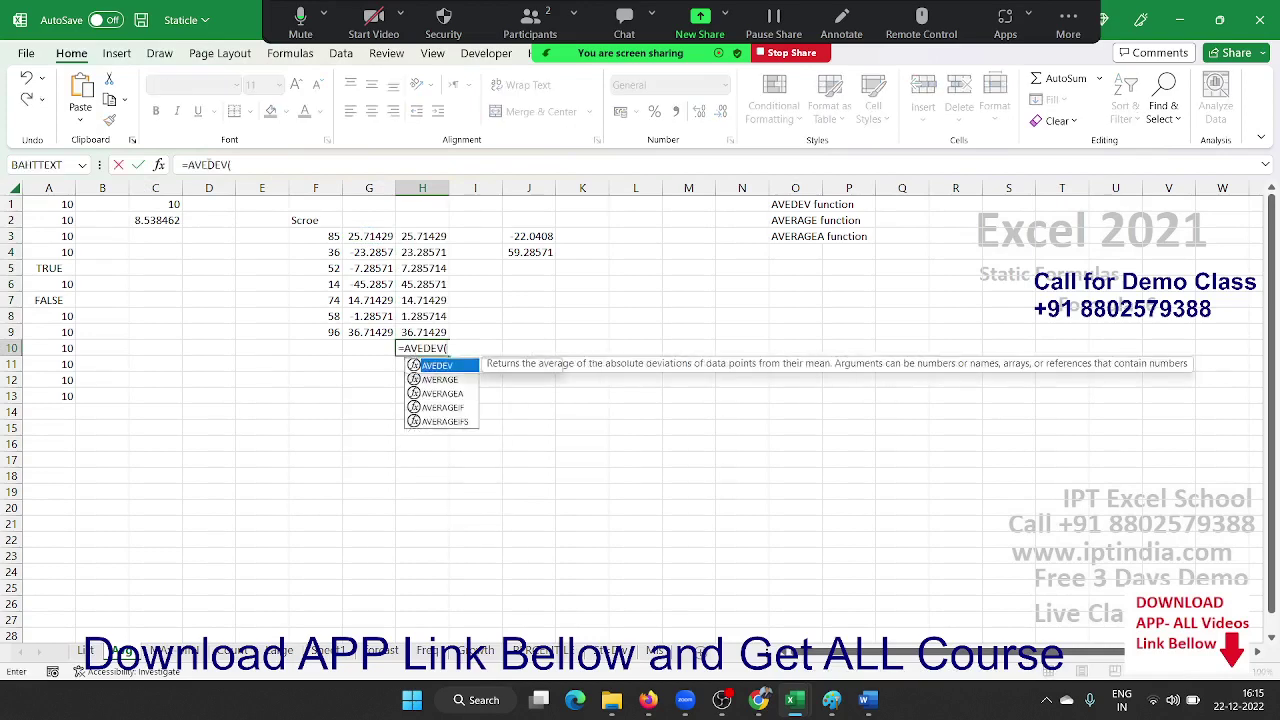
pyautogui.press('Up')
pyautogui.hotkey('ctrl', 'shift', 'Up')
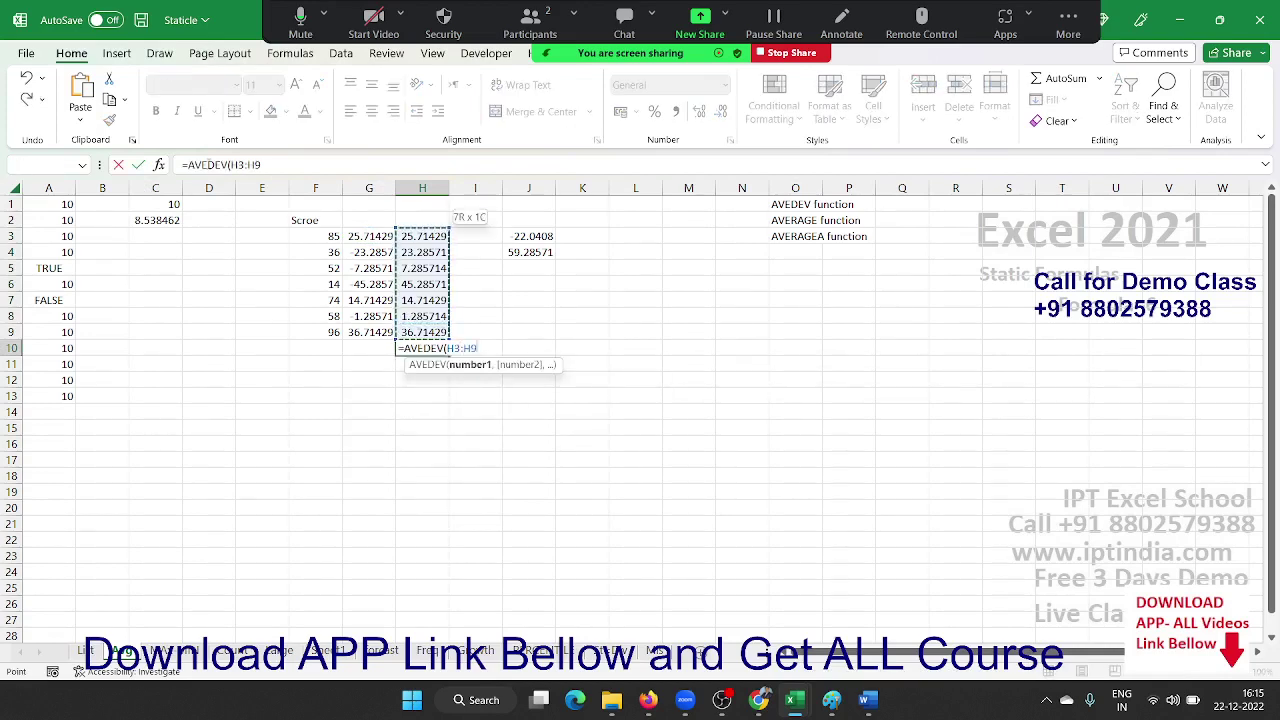
pyautogui.hotkey('ctrl', 'Return')
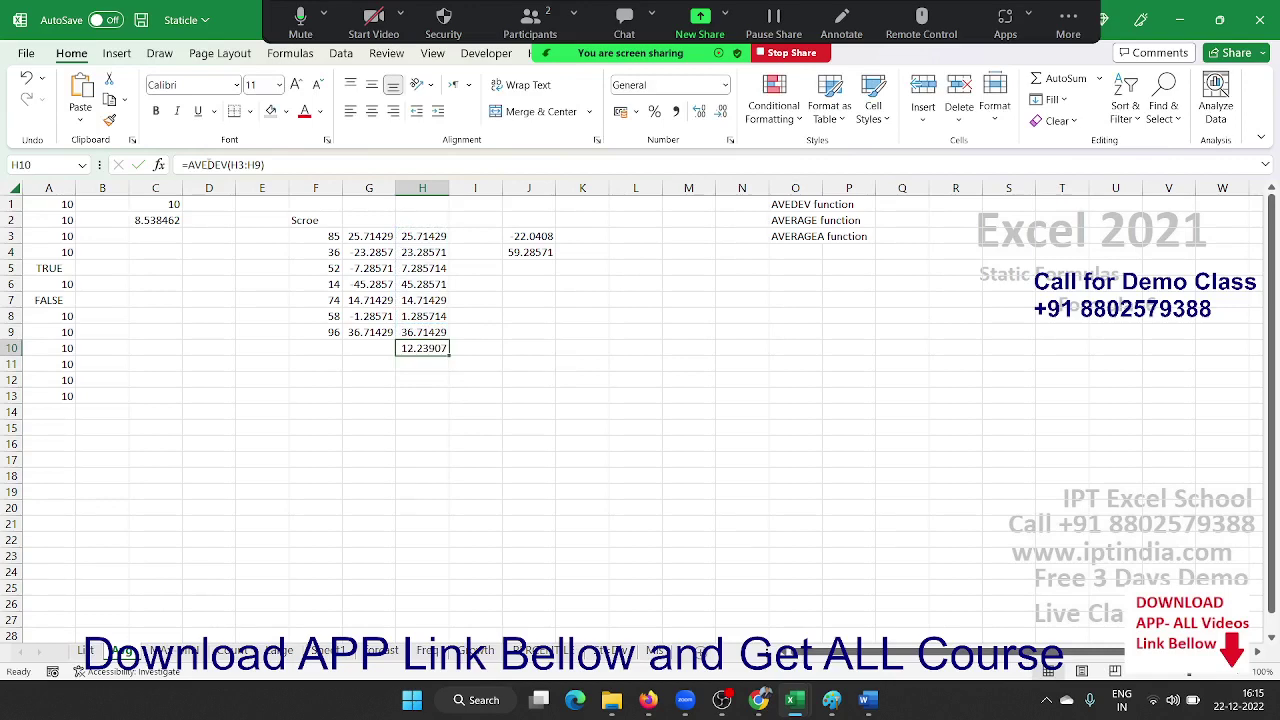
pyautogui.click(423, 332)
pyautogui.click(423, 348)
# Replace H10 with the AVERAGE of H3:H9, giving 22.04082.
pyautogui.write('=')
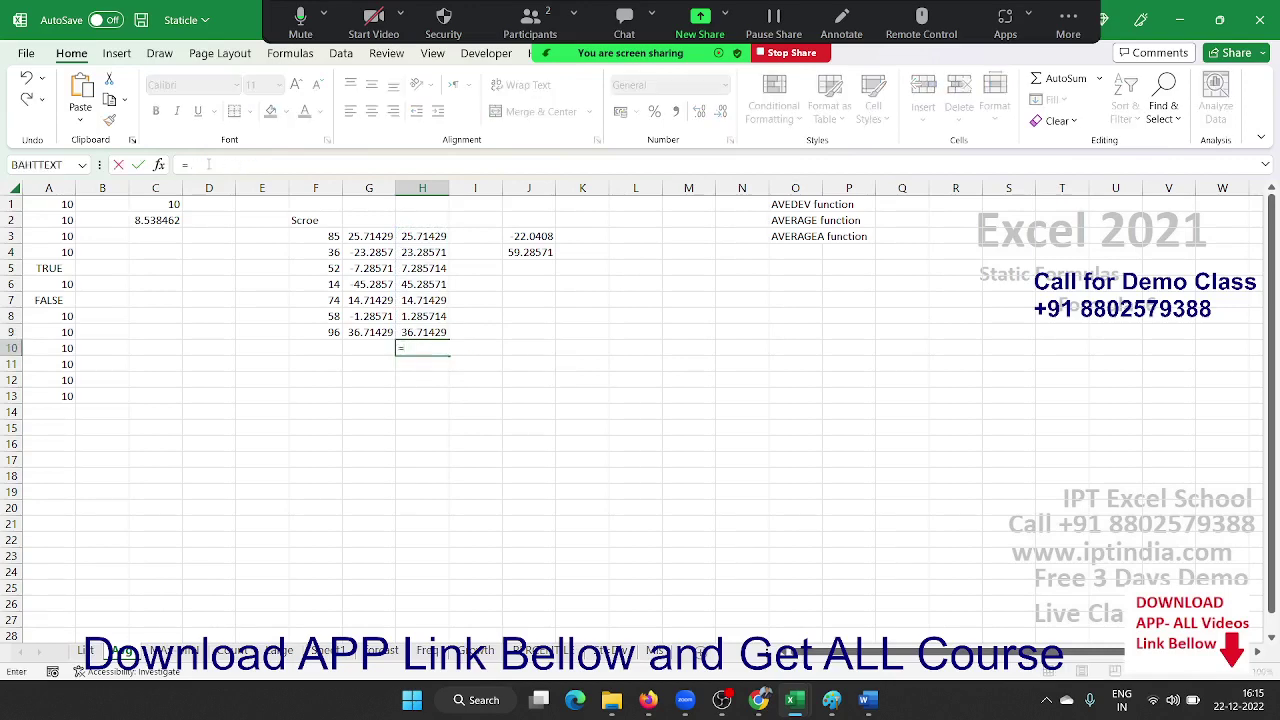
pyautogui.write('av')
pyautogui.press('Down')
pyautogui.press('Tab')
pyautogui.press('Up')
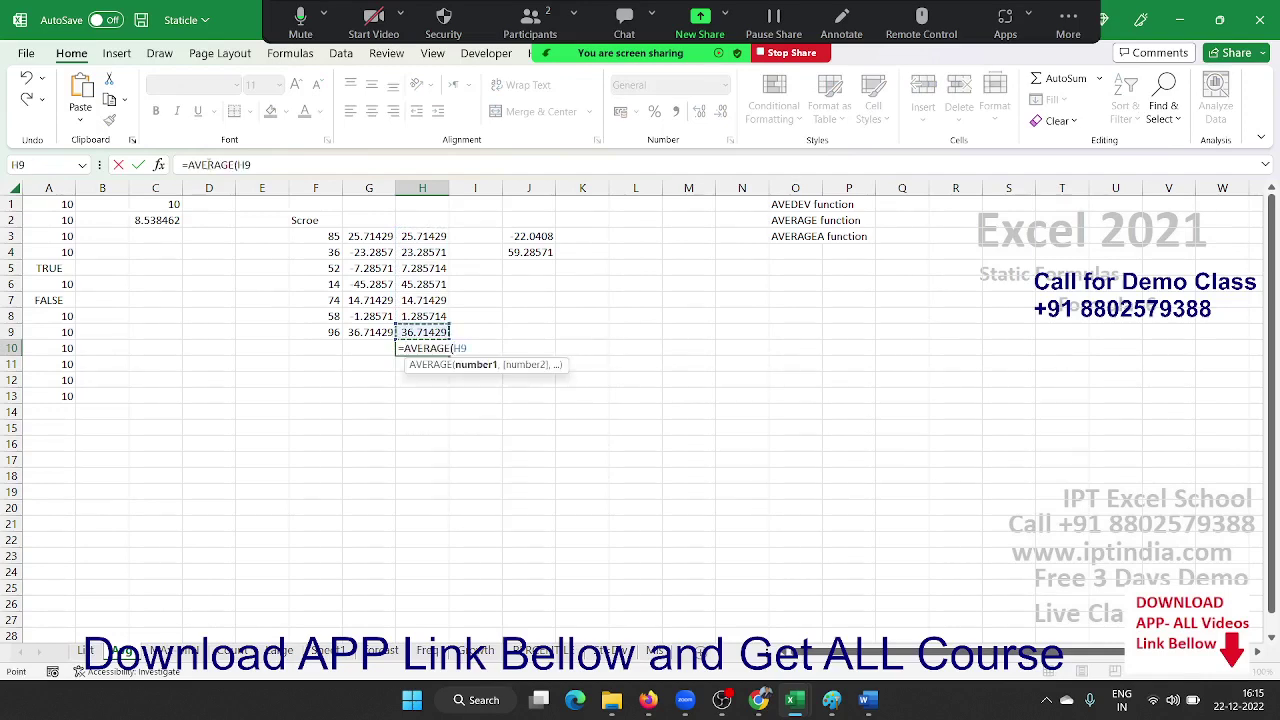
pyautogui.hotkey('shift', 'Up')
pyautogui.hotkey('shift', 'Up')
pyautogui.hotkey('shift', 'Up')
pyautogui.press('Return')
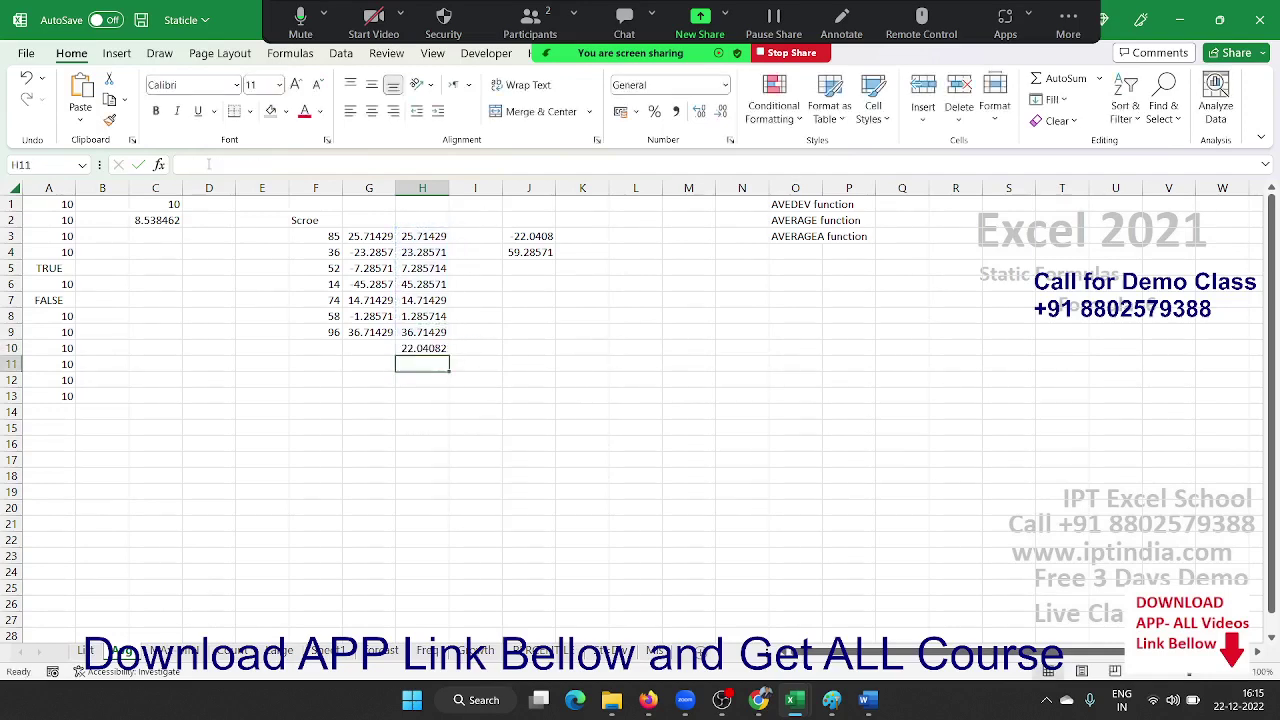
pyautogui.press('Up')
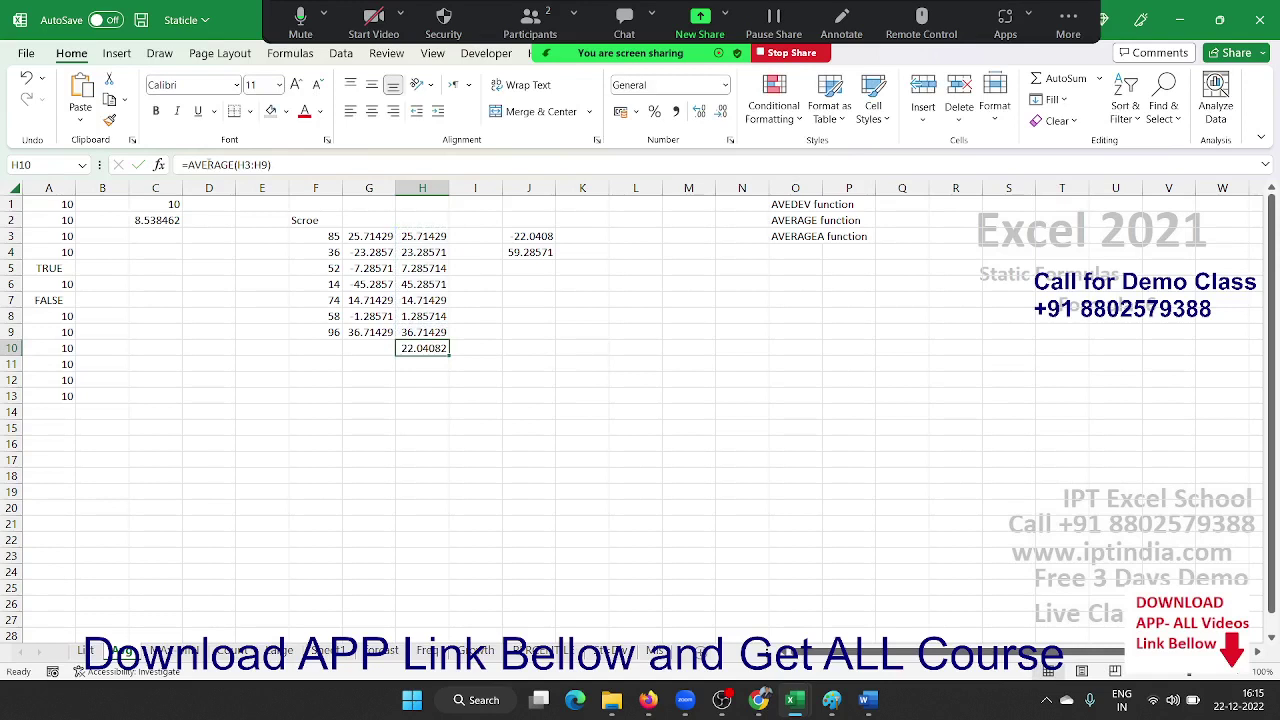
# Recommit =AVEDEV(F3:F9) in J3 and go to the MIN/MAX sheet.
pyautogui.click(516, 240)
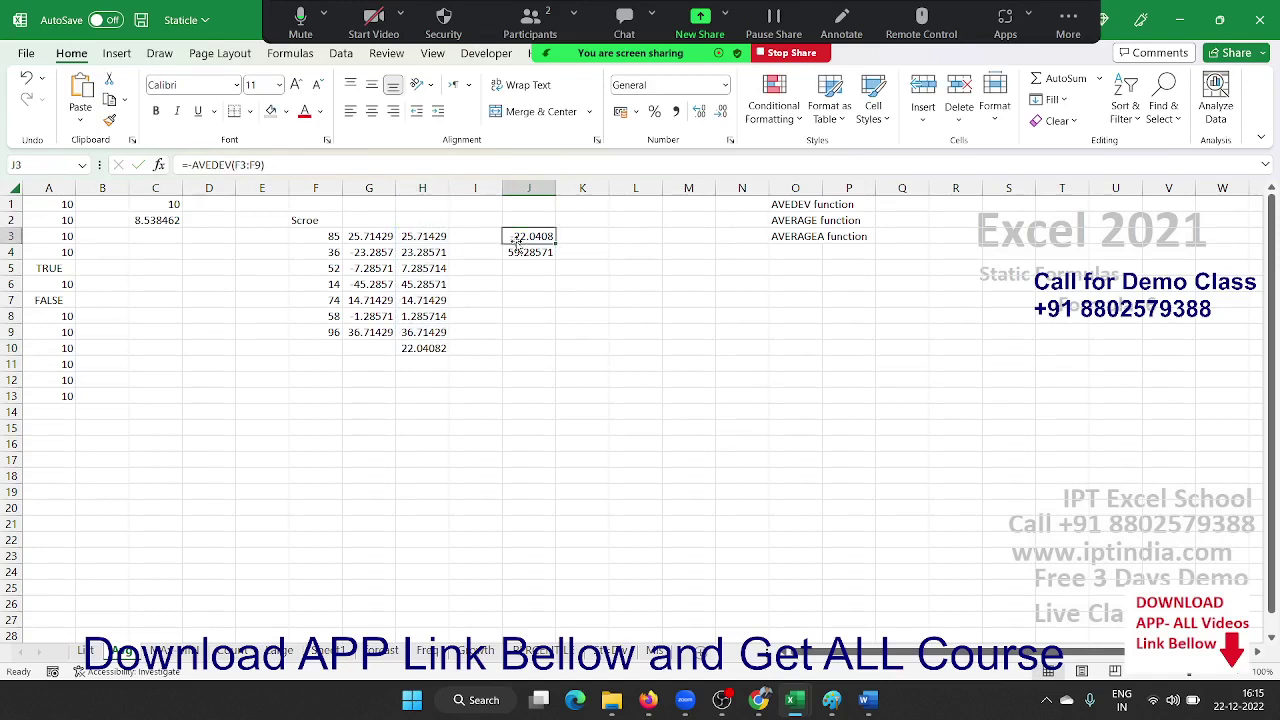
pyautogui.click(245, 168)
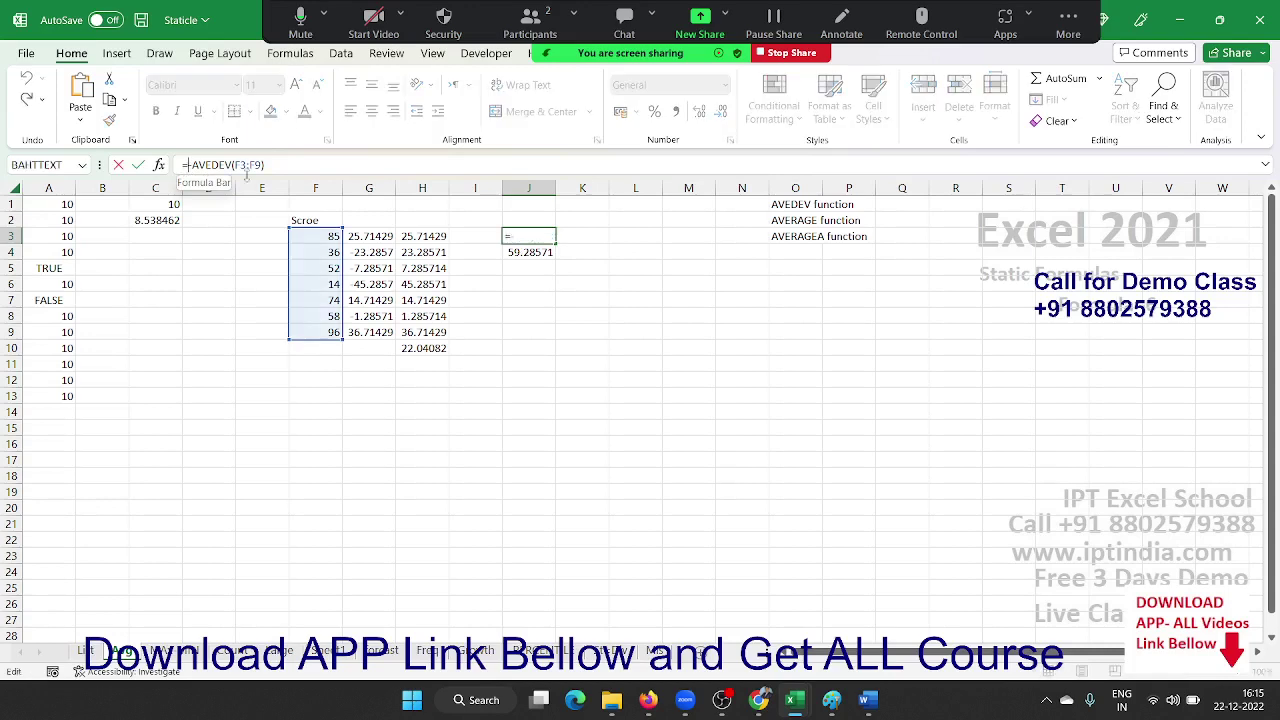
pyautogui.press('Return')
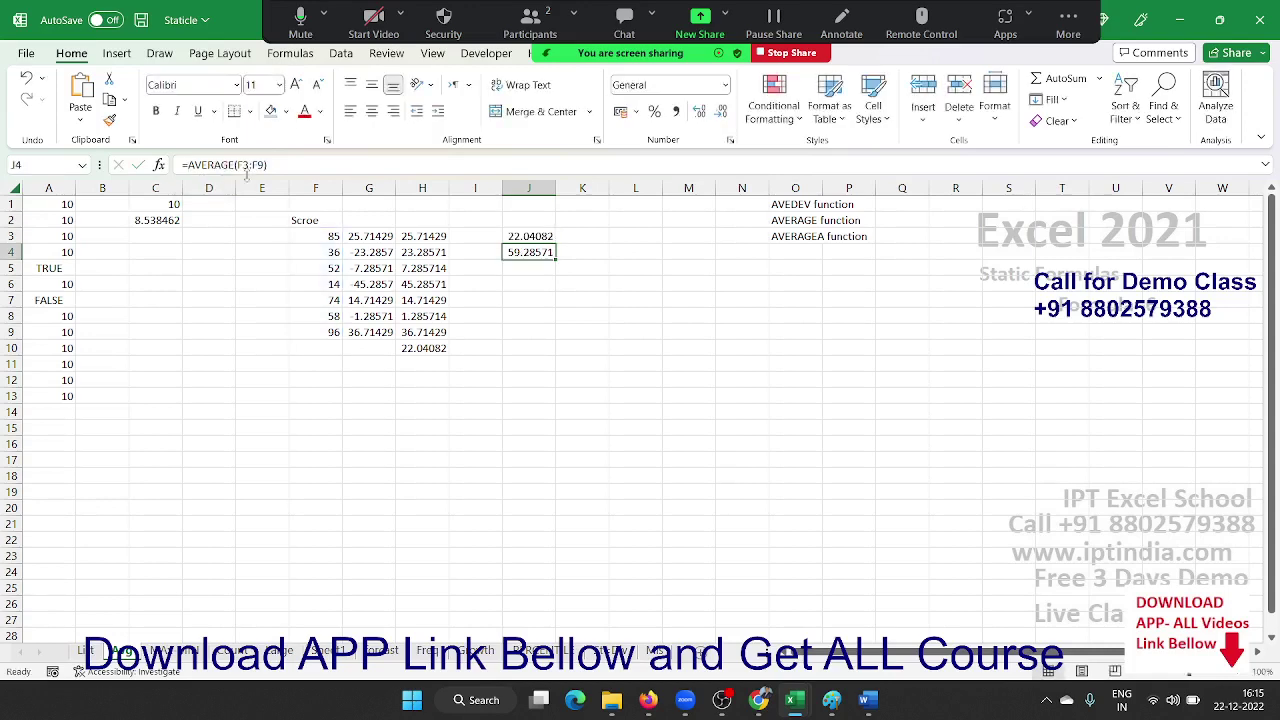
pyautogui.press('Up')
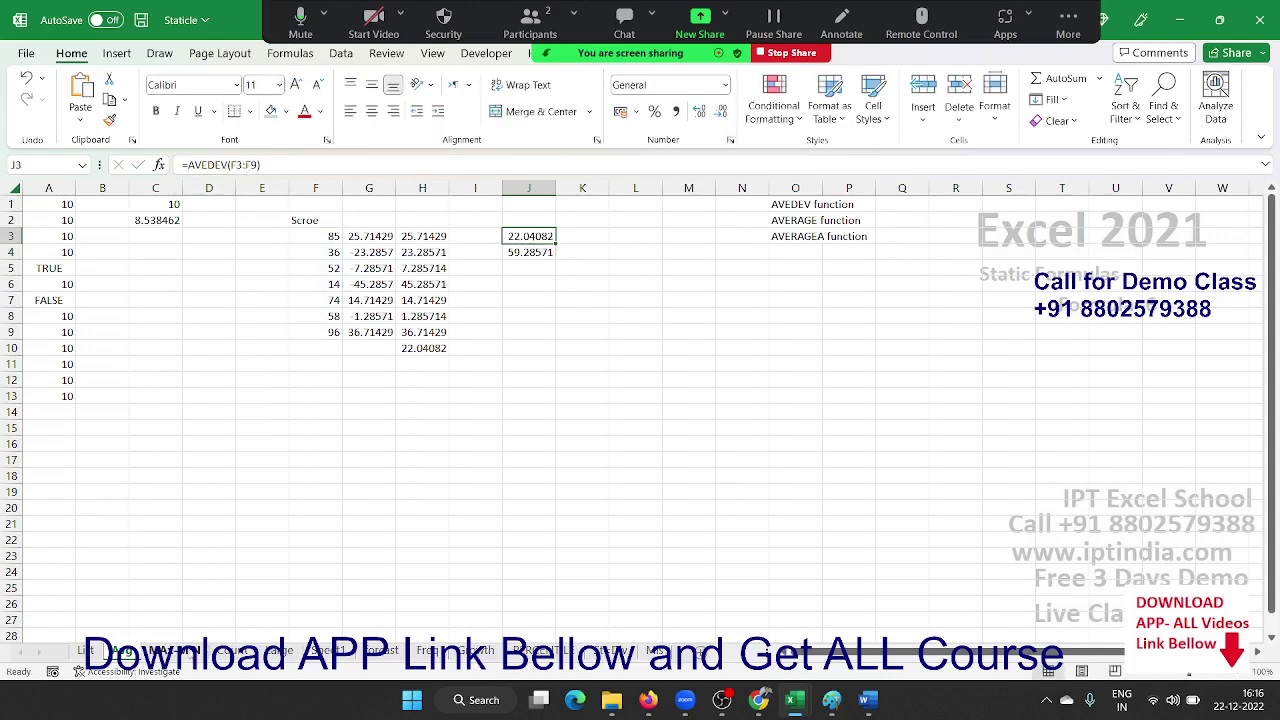
pyautogui.click(189, 651)
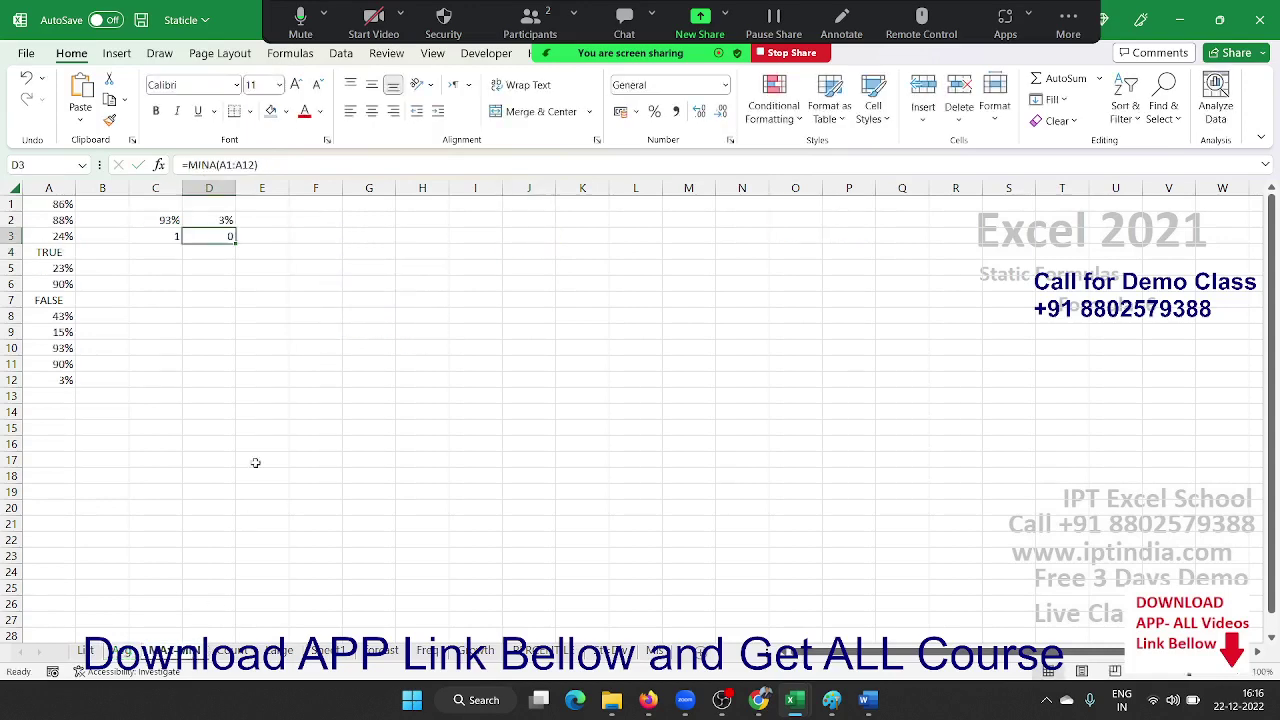
# Recommit the MAX (C2), MIN (D2) and MAXA (C3) formulas, then open the Count sheet.
pyautogui.click(311, 219)
pyautogui.click(156, 253)
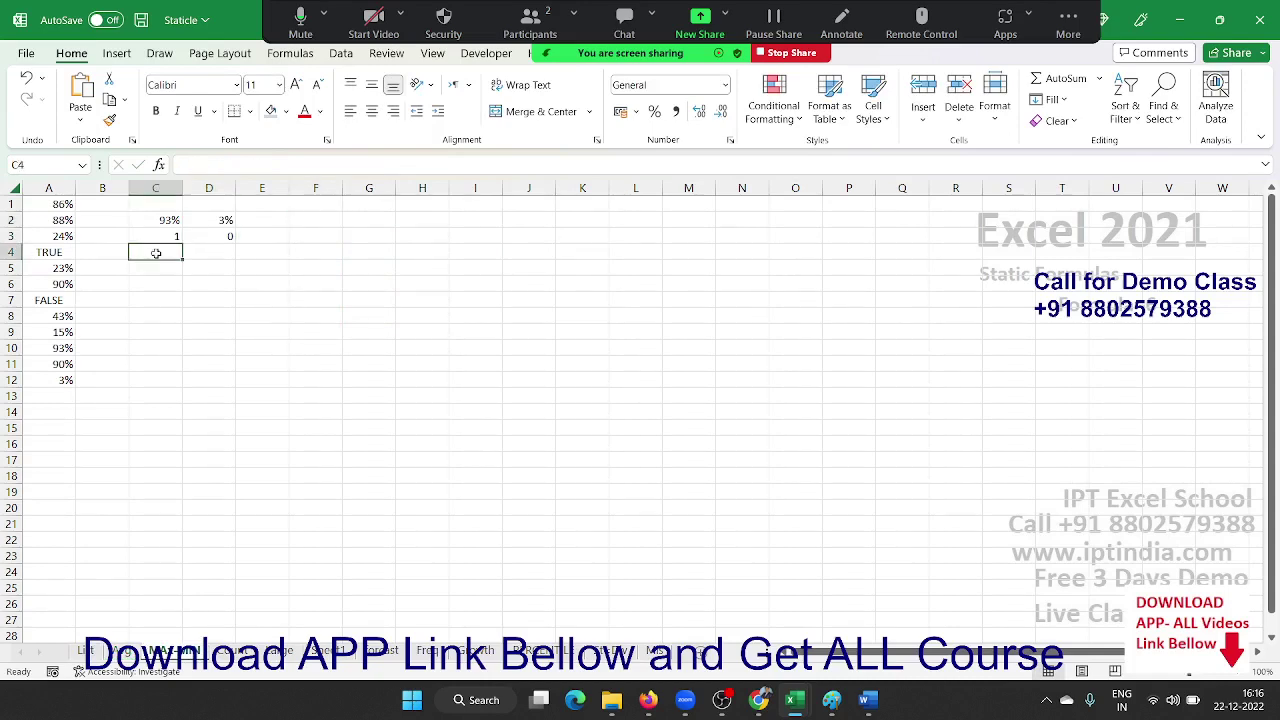
pyautogui.press('Up')
pyautogui.press('Up')
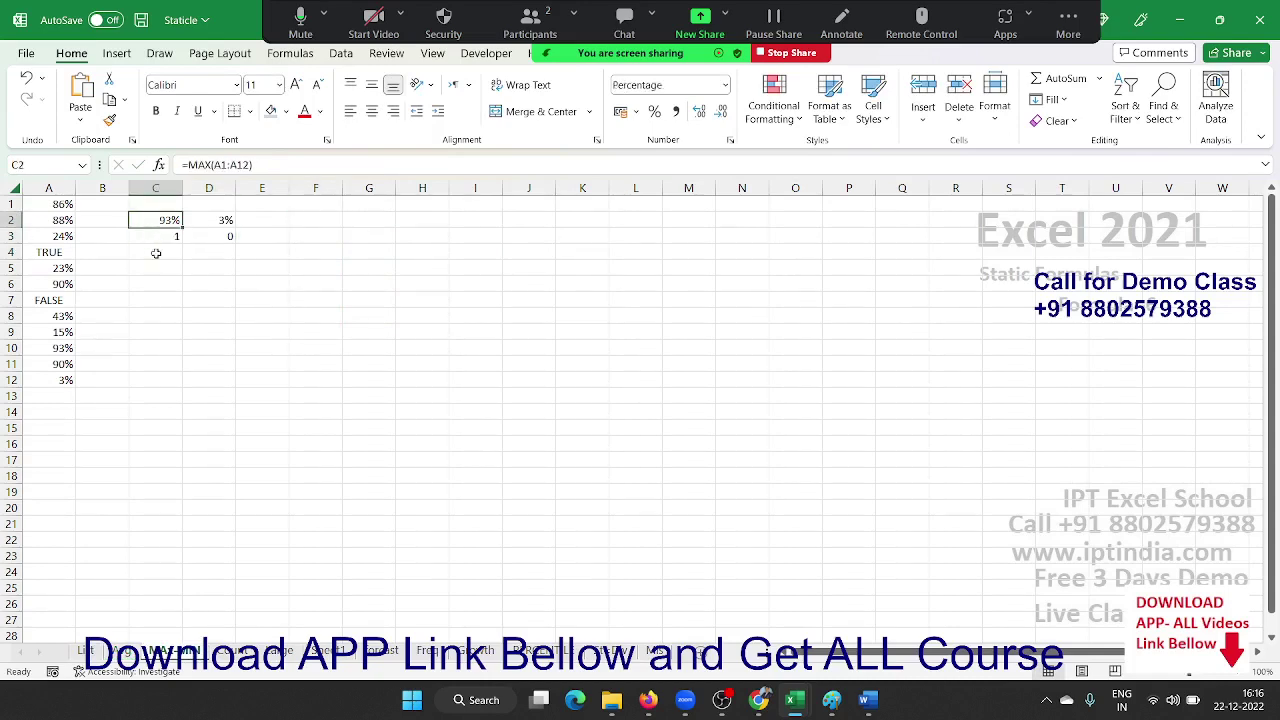
pyautogui.press('F2')
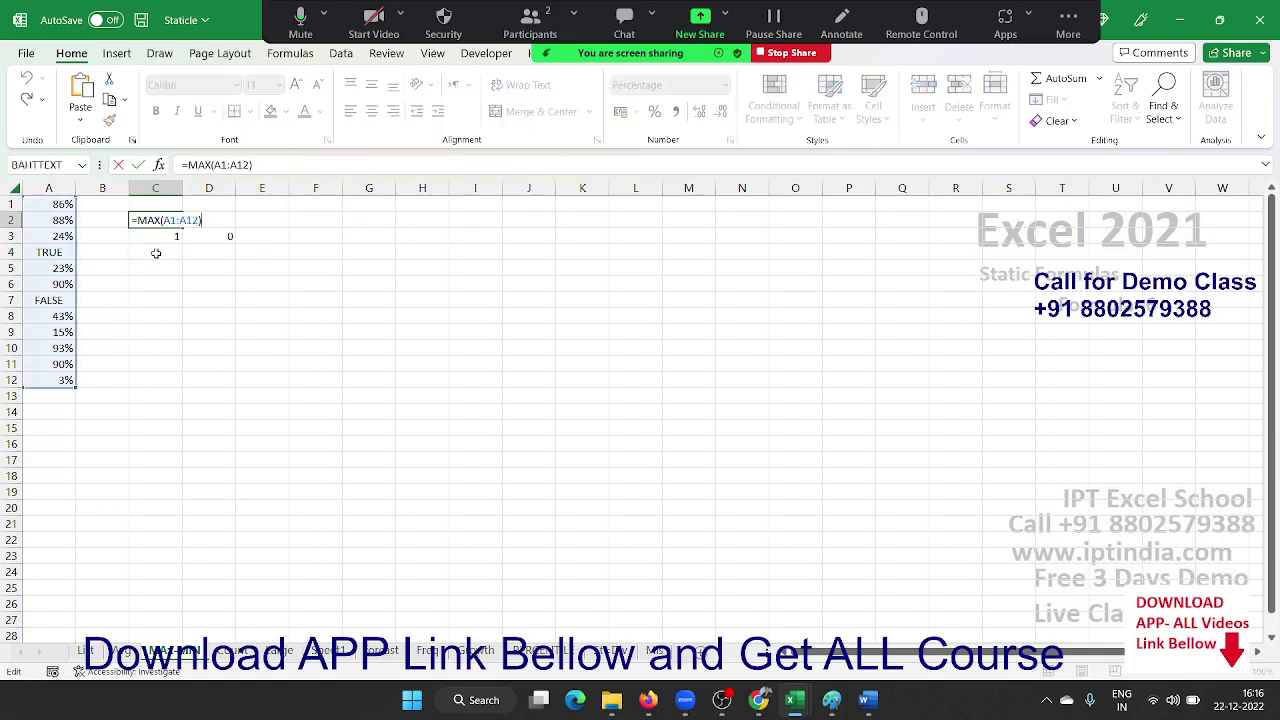
pyautogui.press('Tab')
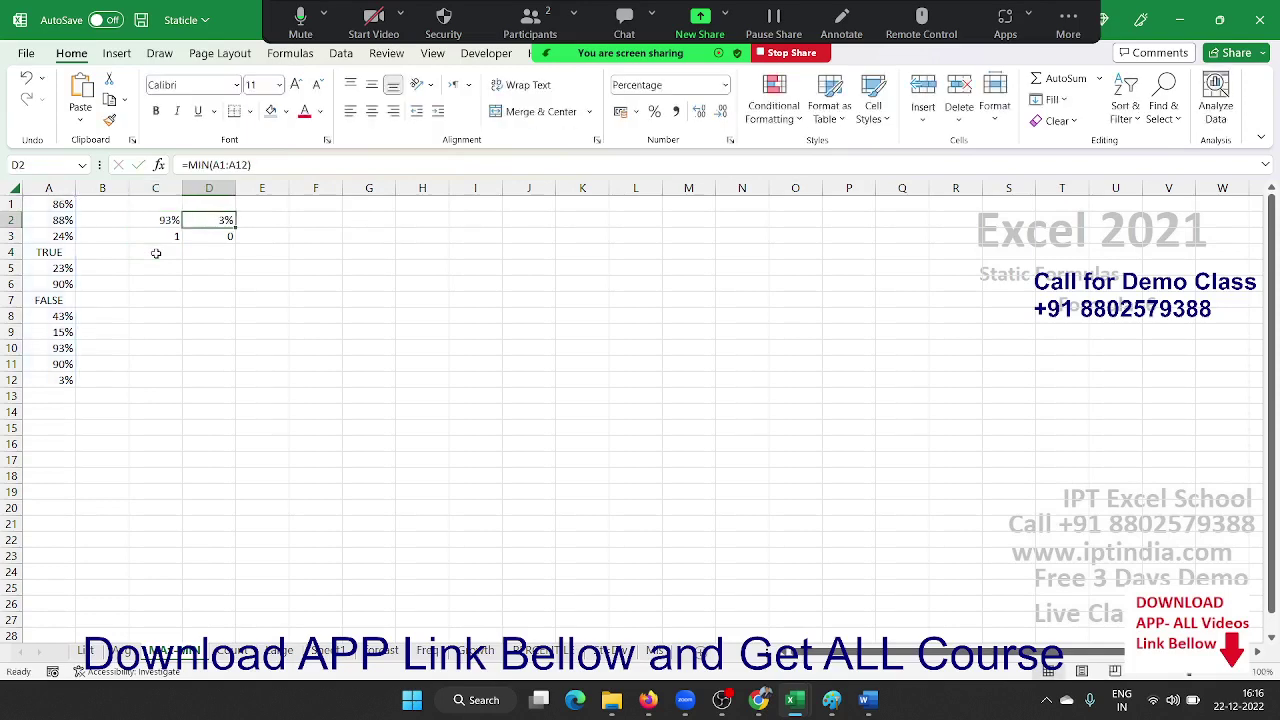
pyautogui.press('F2')
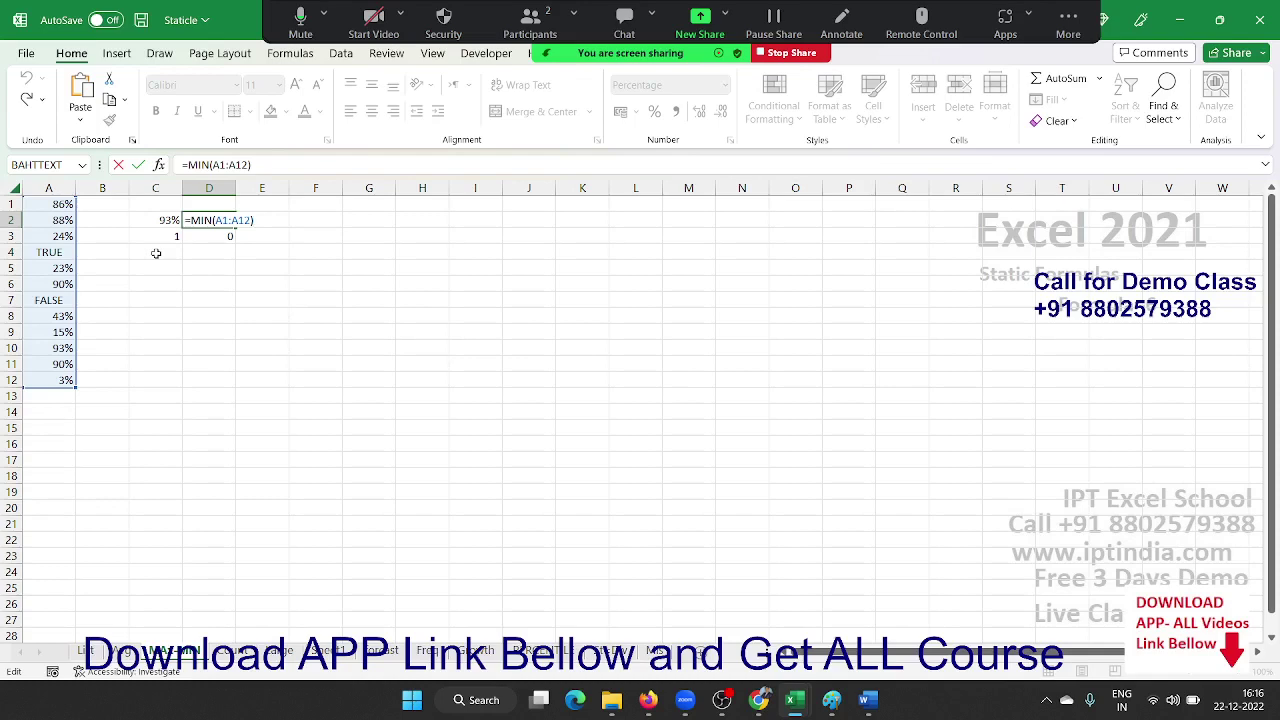
pyautogui.press('Return')
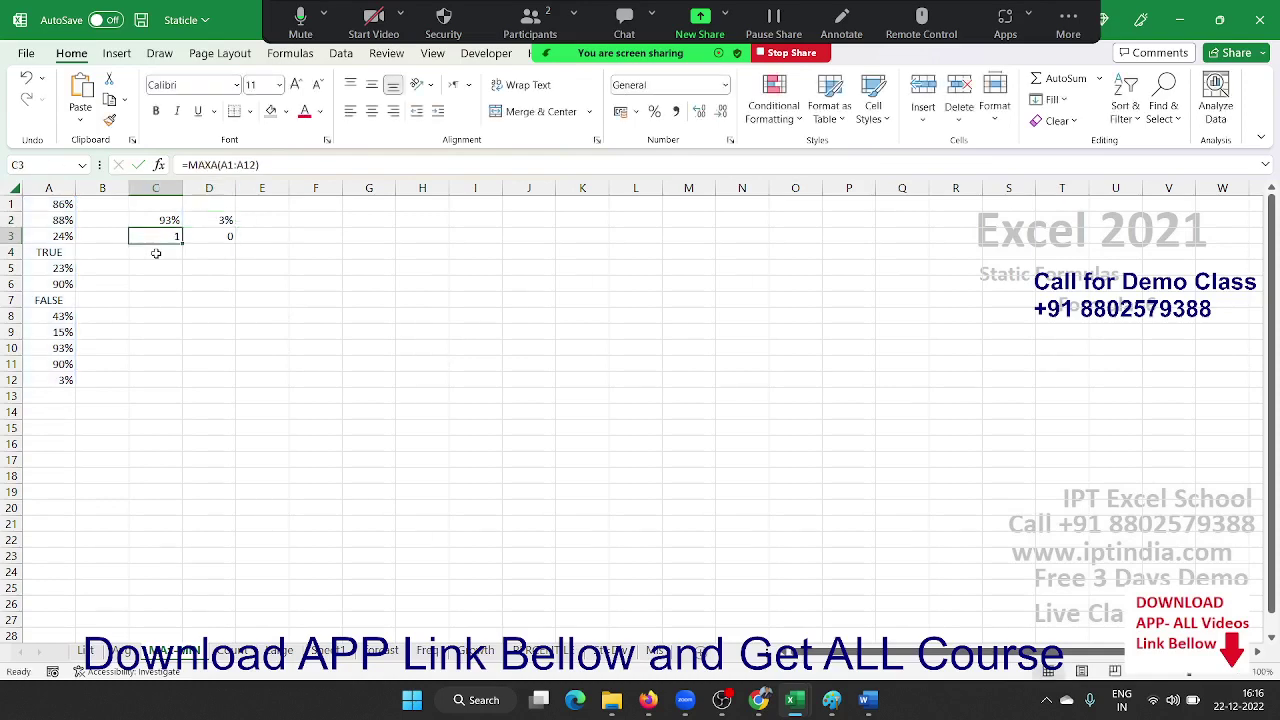
pyautogui.press('F2')
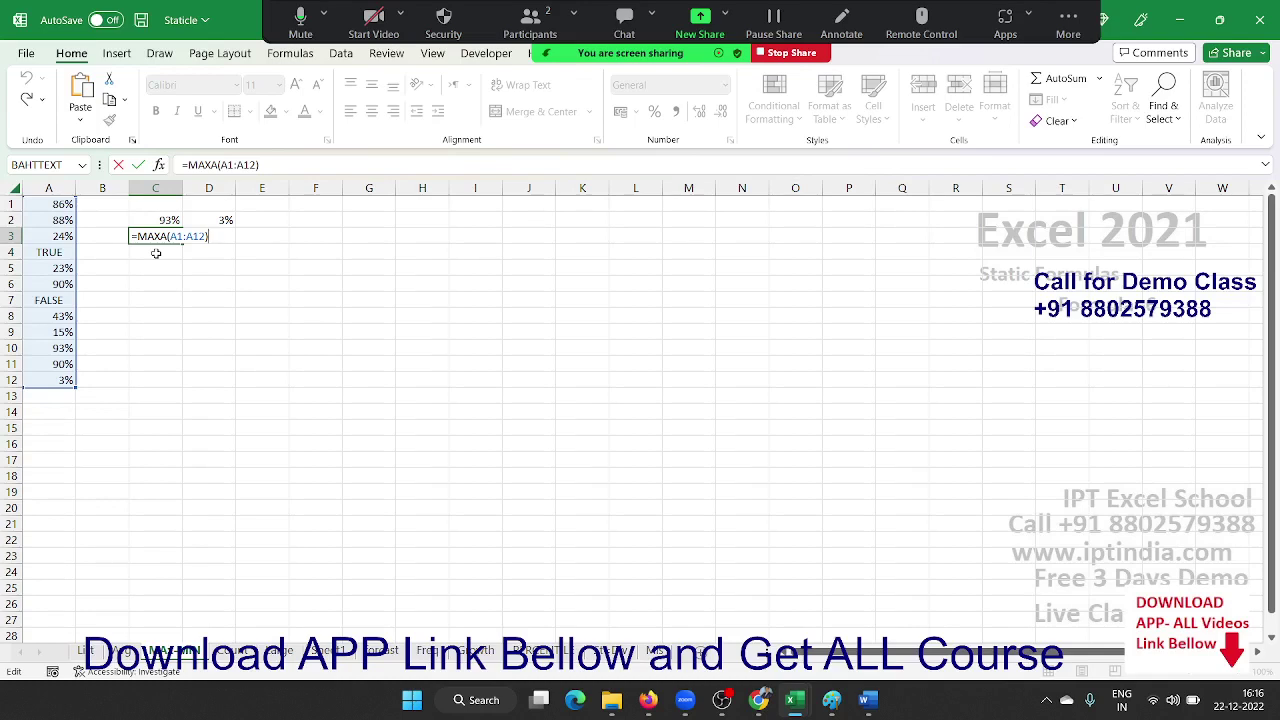
pyautogui.press('Tab')
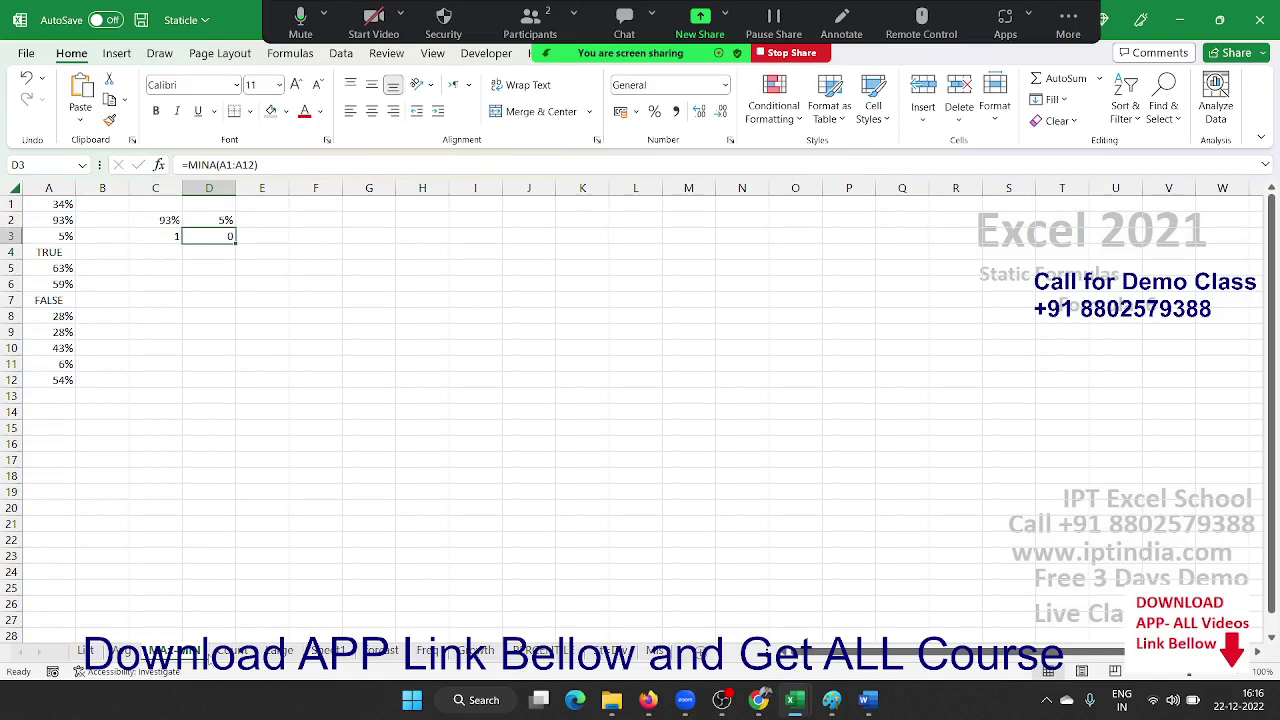
pyautogui.click(228, 651)
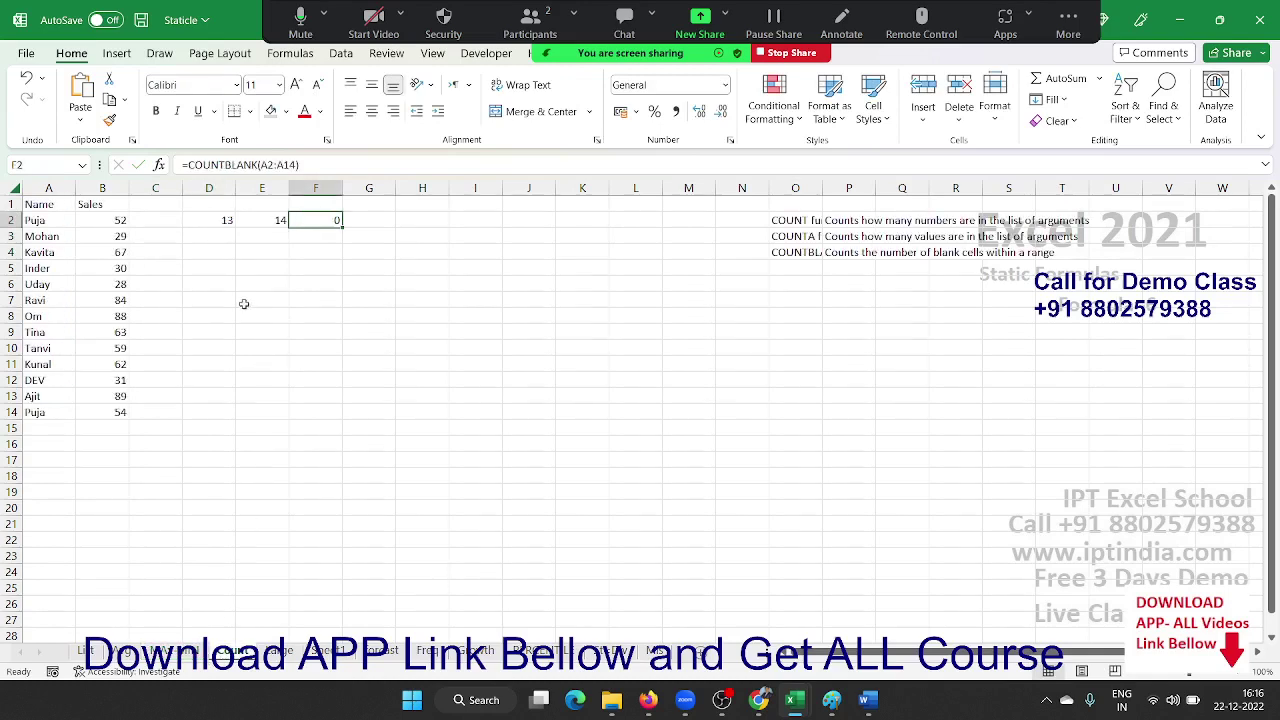
# Clear the old count results in D1:G3.
pyautogui.click(208, 284)
pyautogui.moveTo(209, 204); pyautogui.dragTo(366, 237)
pyautogui.press('Delete')
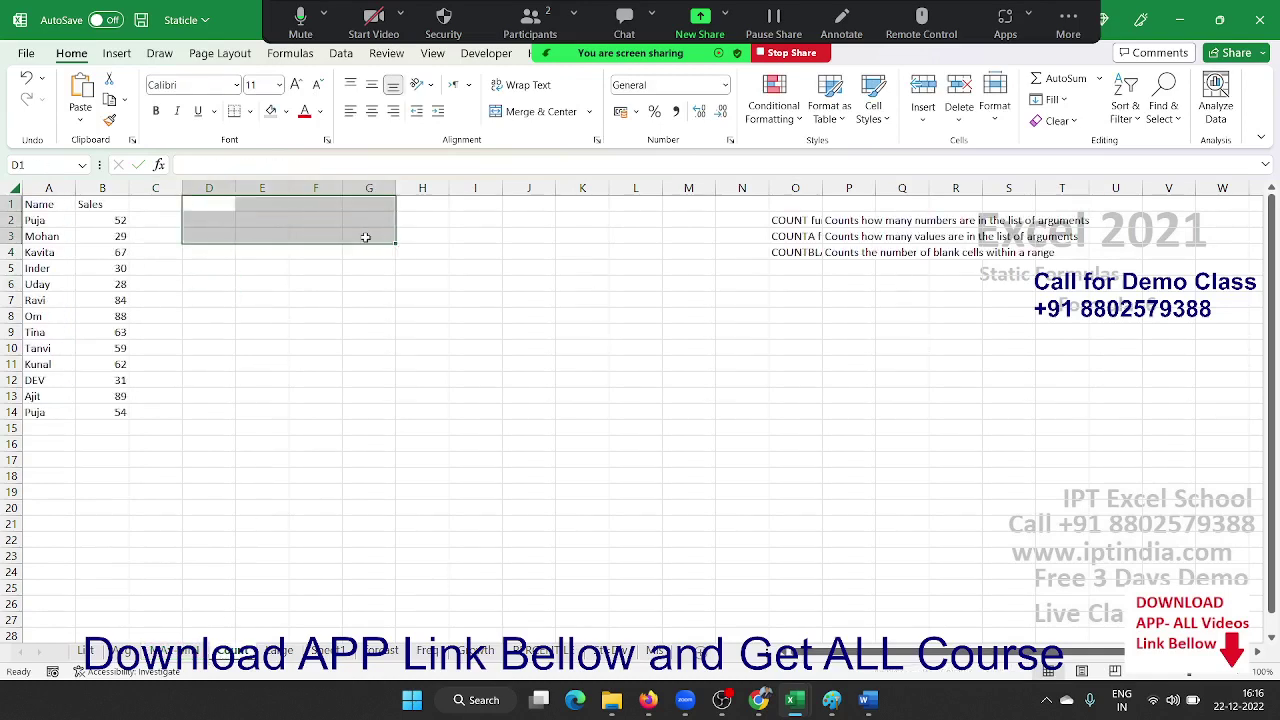
# Enter =COUNT(B2:B14) in D2, returning 13.
pyautogui.press('Down')
pyautogui.write('=c')
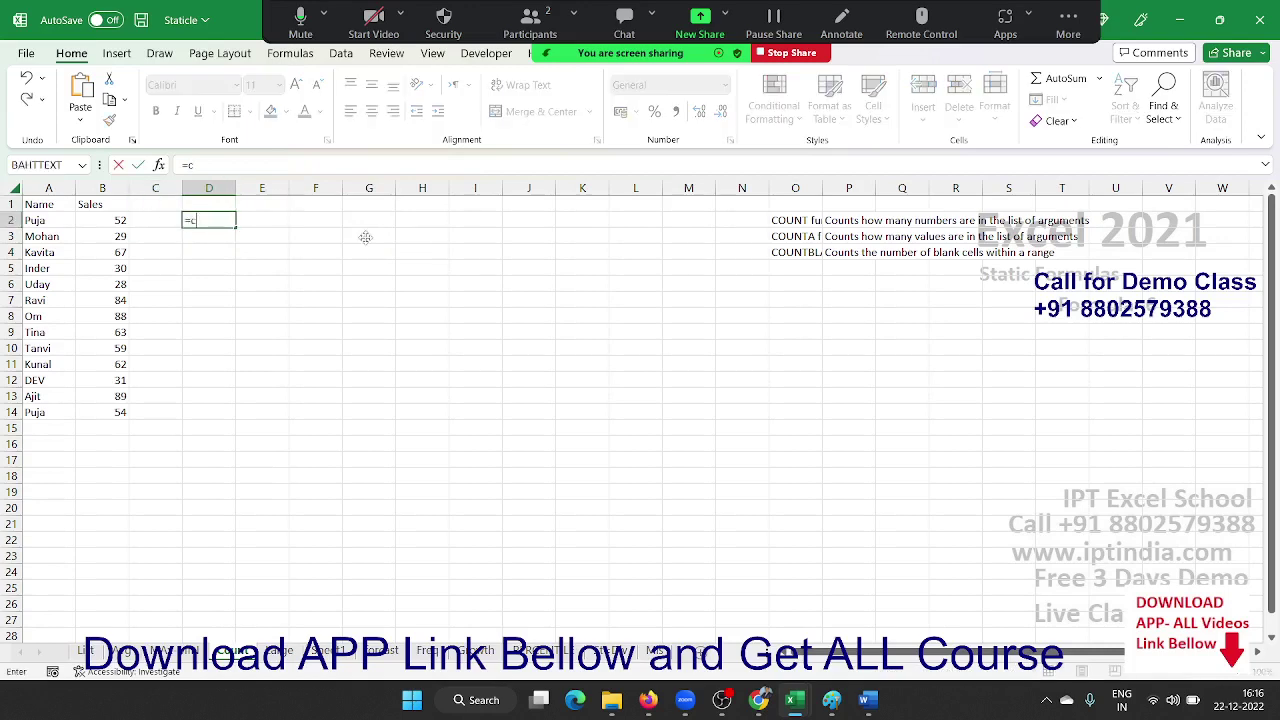
pyautogui.write('ount')
pyautogui.press('Tab')
pyautogui.press('Left')
pyautogui.press('Left')
pyautogui.hotkey('ctrl', 'shift', 'Down')
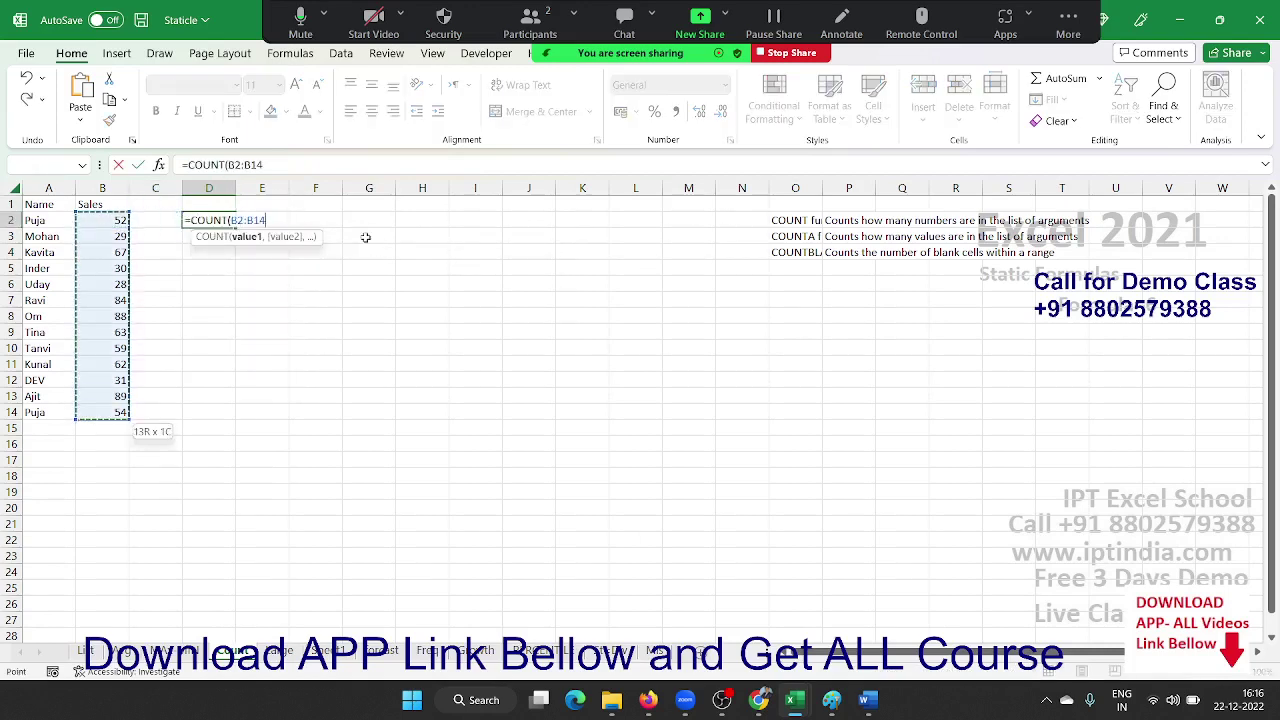
pyautogui.write(')')
pyautogui.press('Tab')
# Enter =COUNTA(A2:A14) in E2 so it counts the names in column A.
pyautogui.write('=')
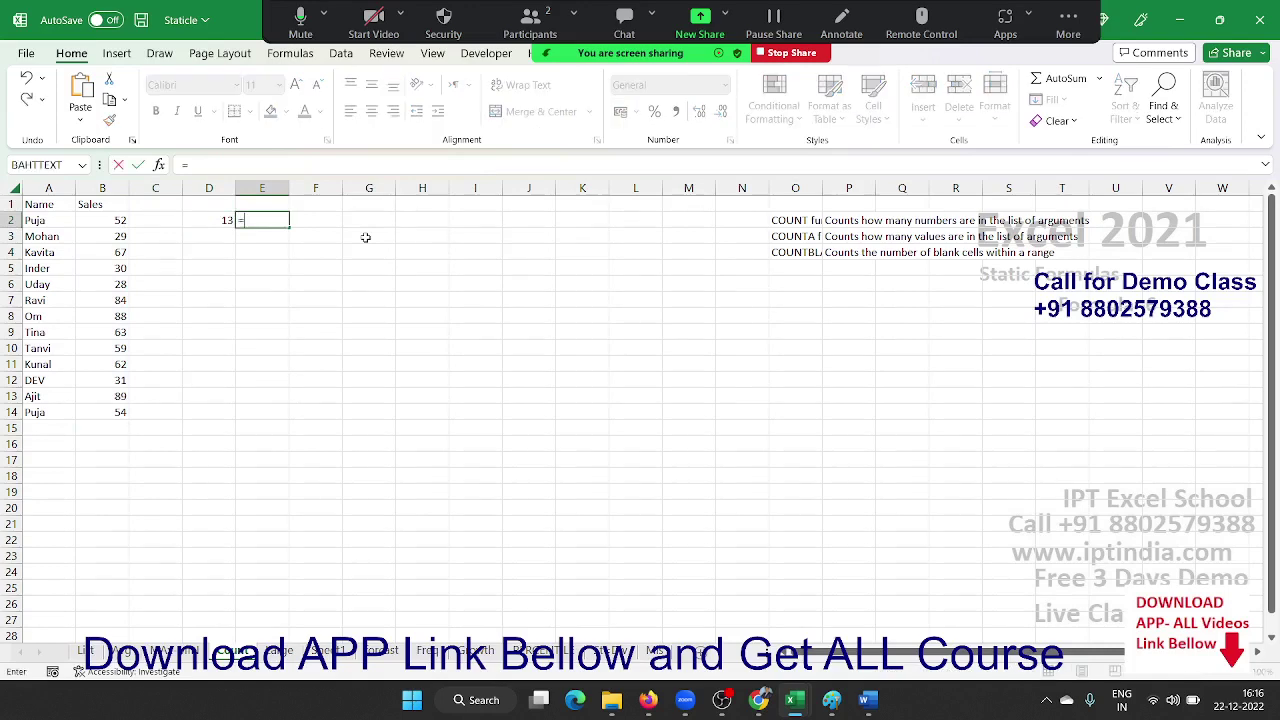
pyautogui.write('cou')
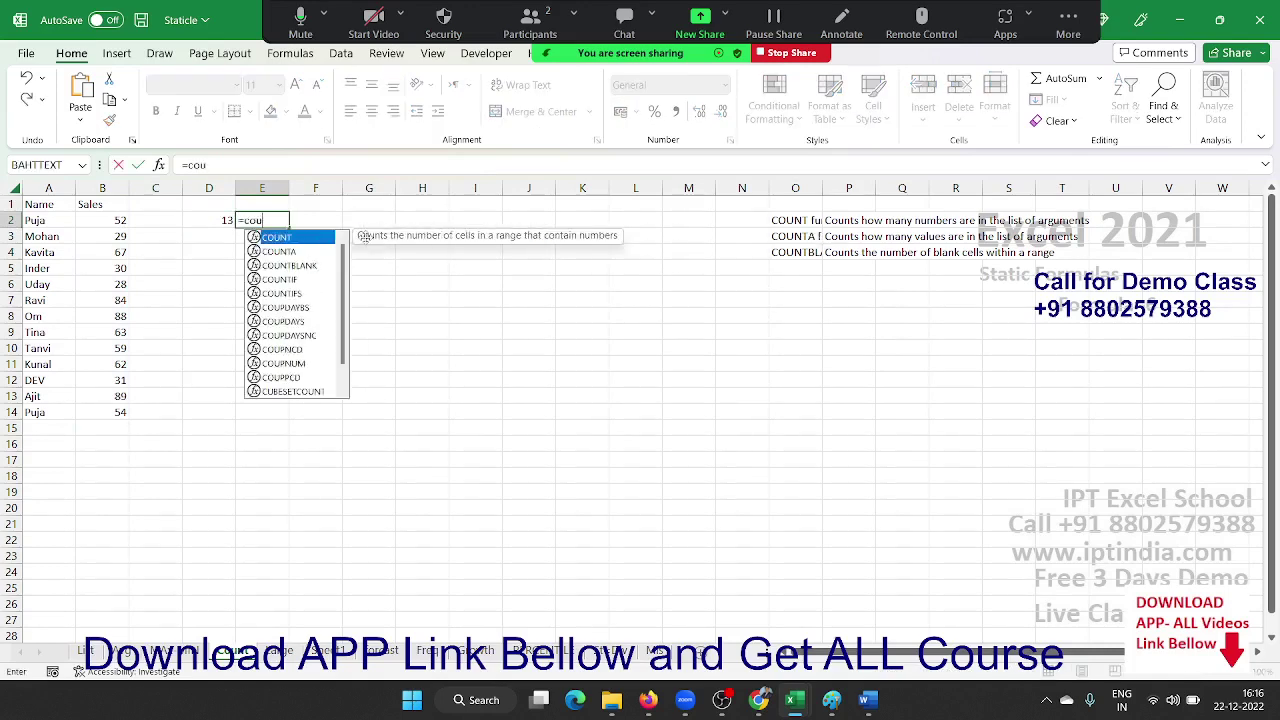
pyautogui.press('Down')
pyautogui.press('Tab')
pyautogui.press('Left')
pyautogui.press('Left')
pyautogui.press('Left')
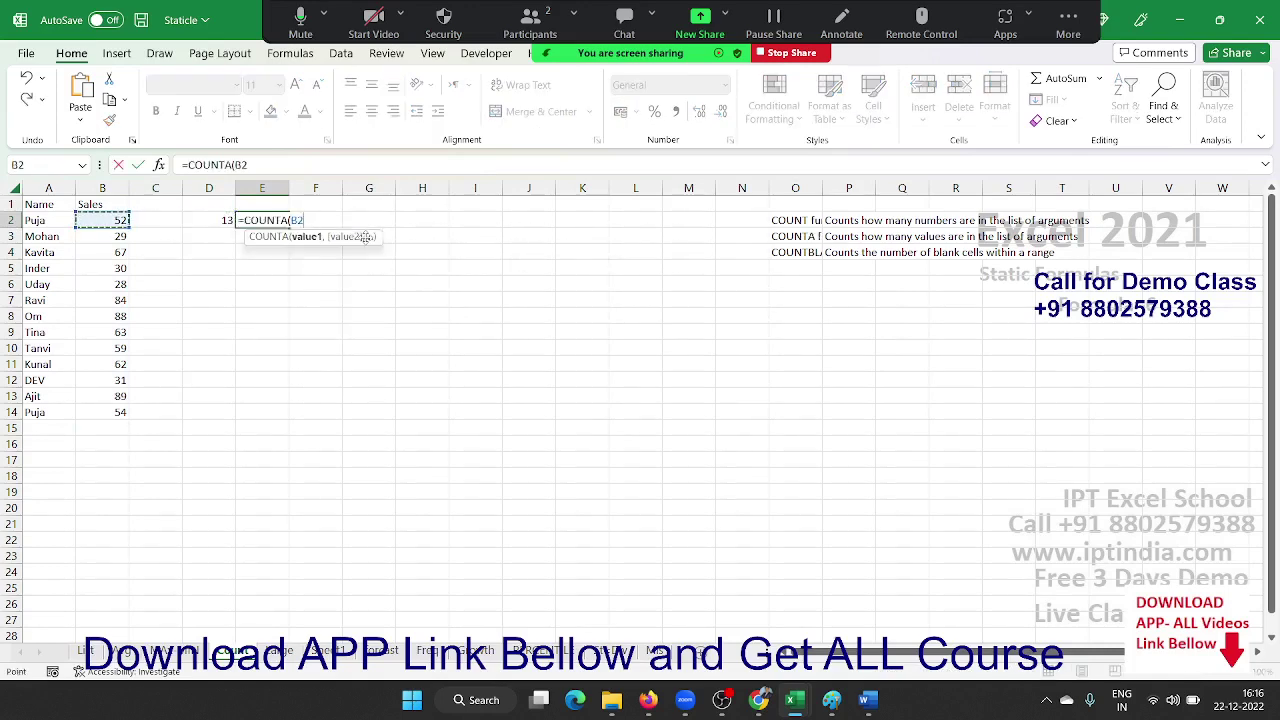
pyautogui.hotkey('ctrl', 'shift', 'Down')
pyautogui.hotkey('ctrl', 'Return')
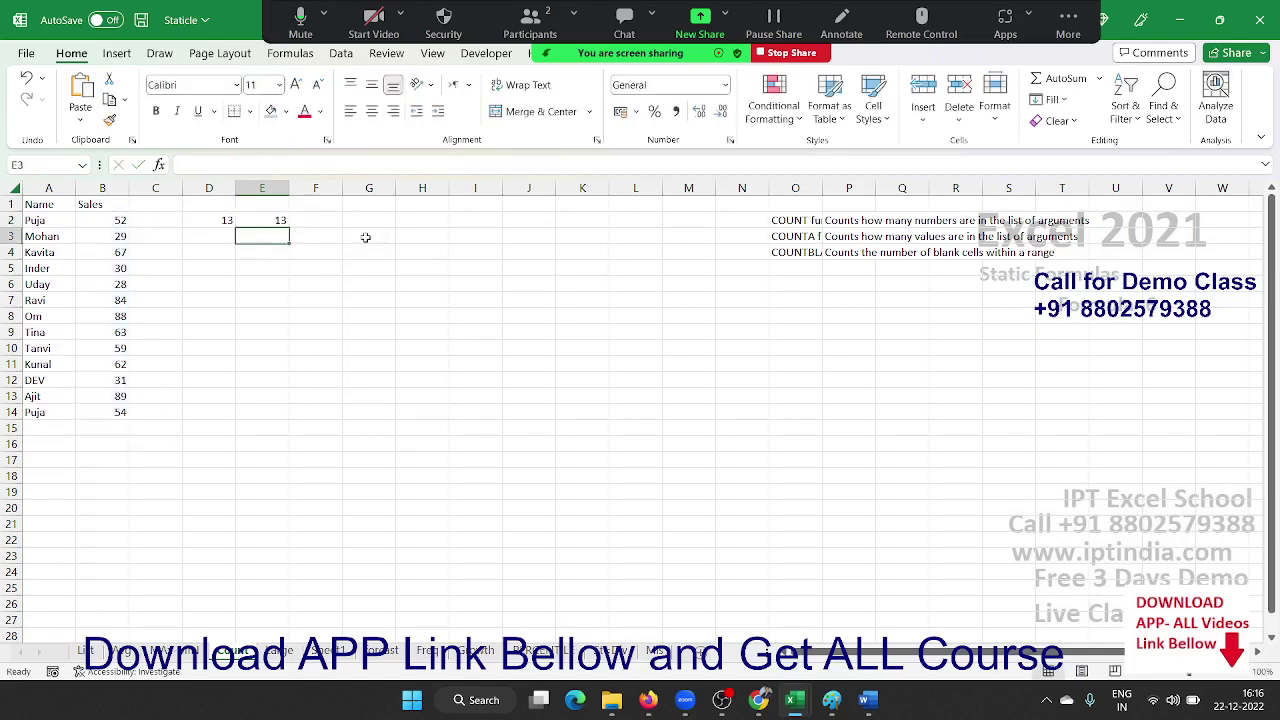
pyautogui.press('Right')
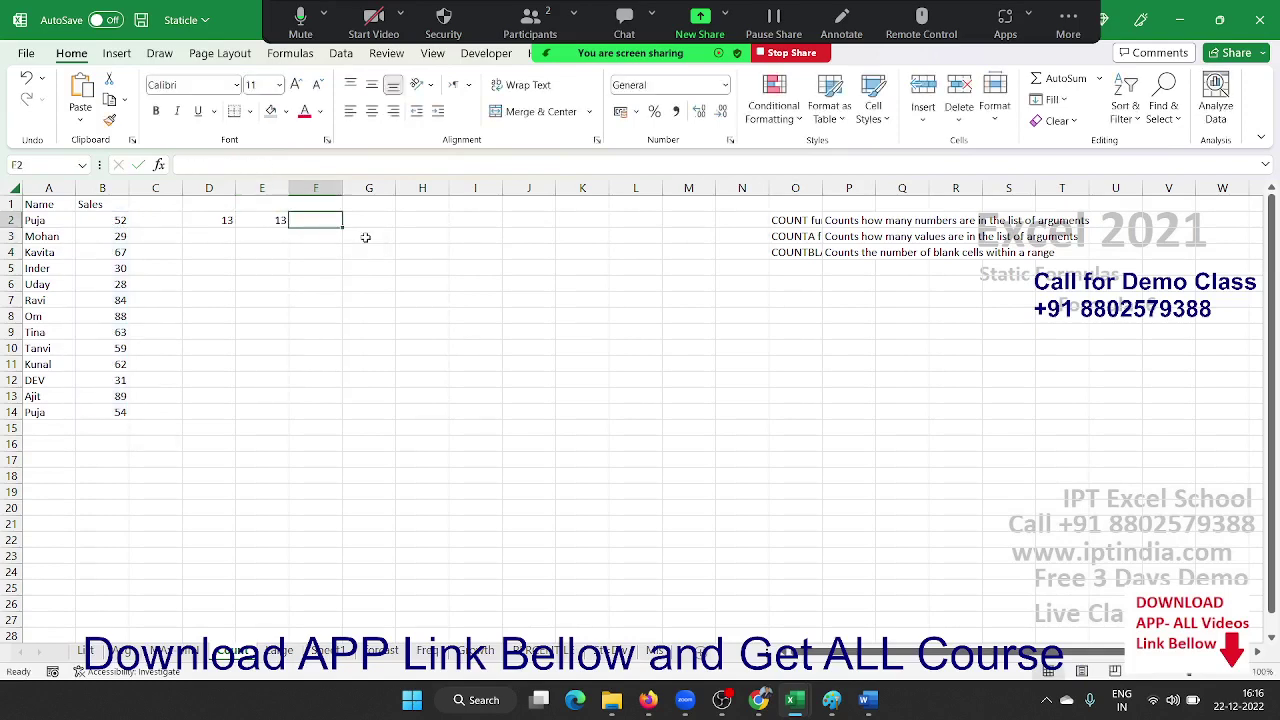
pyautogui.press('Left')
pyautogui.press('F2')
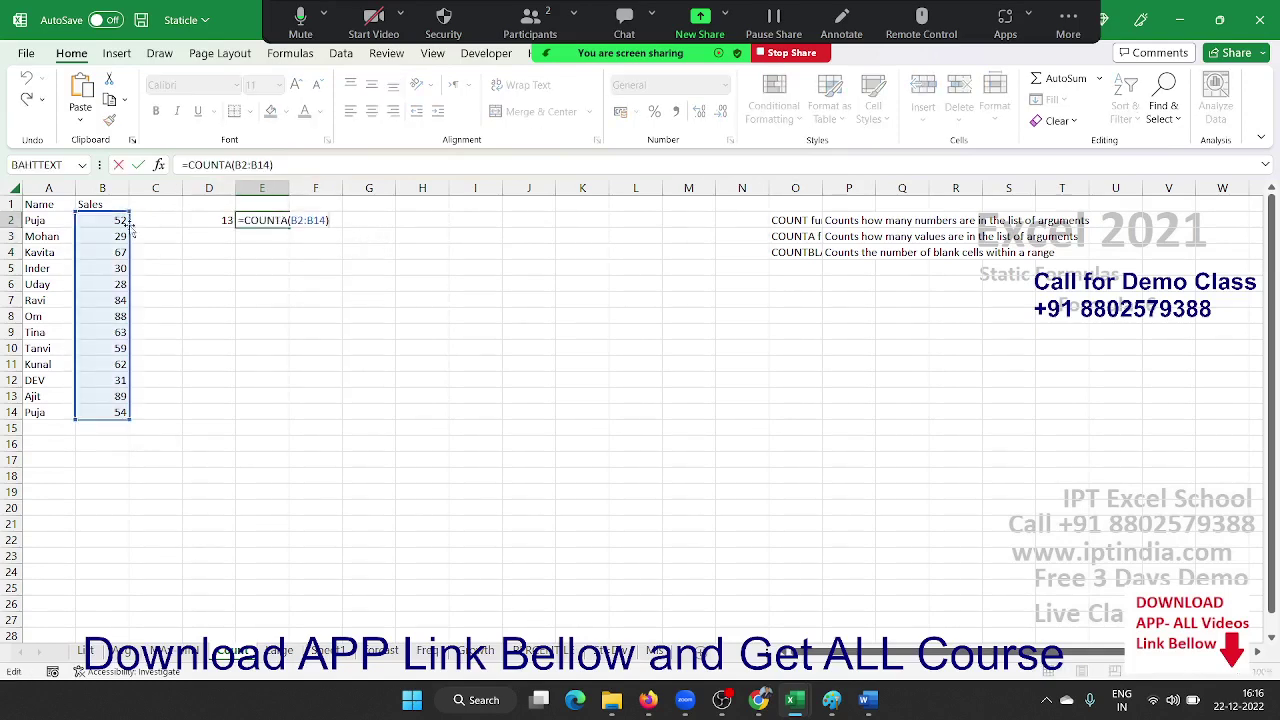
pyautogui.moveTo(130, 228); pyautogui.dragTo(47, 224)
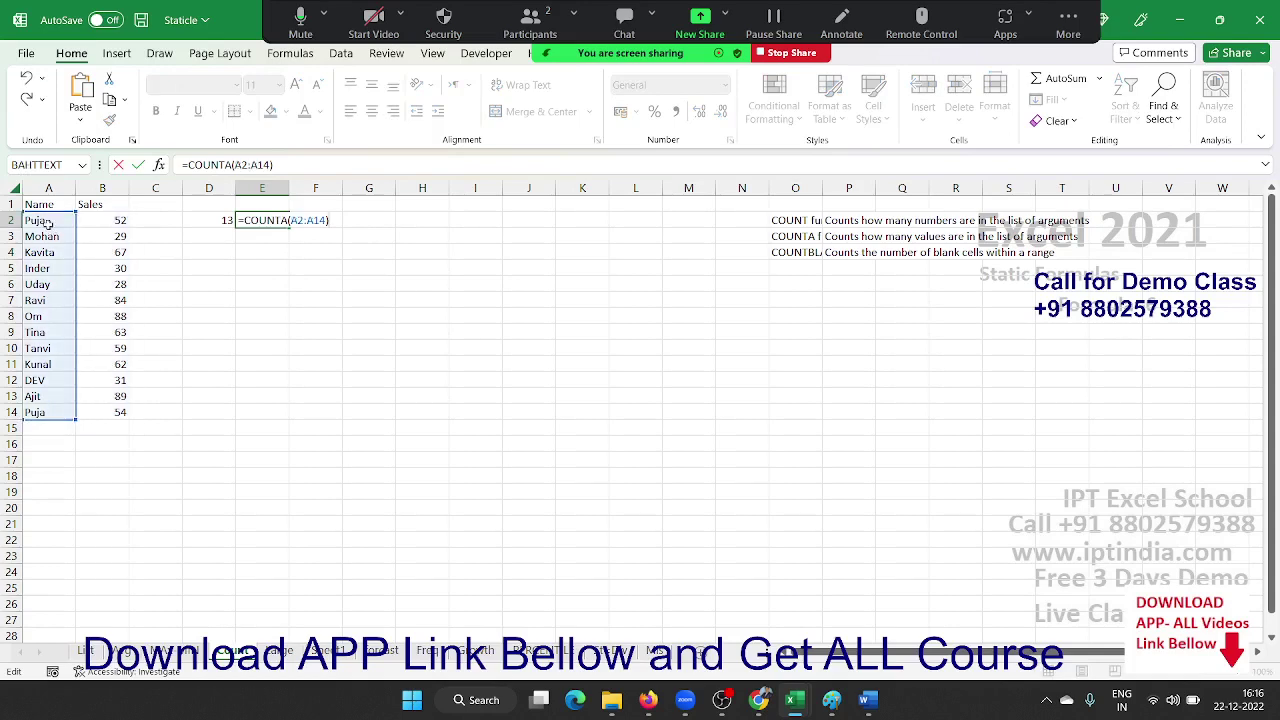
pyautogui.press('Return')
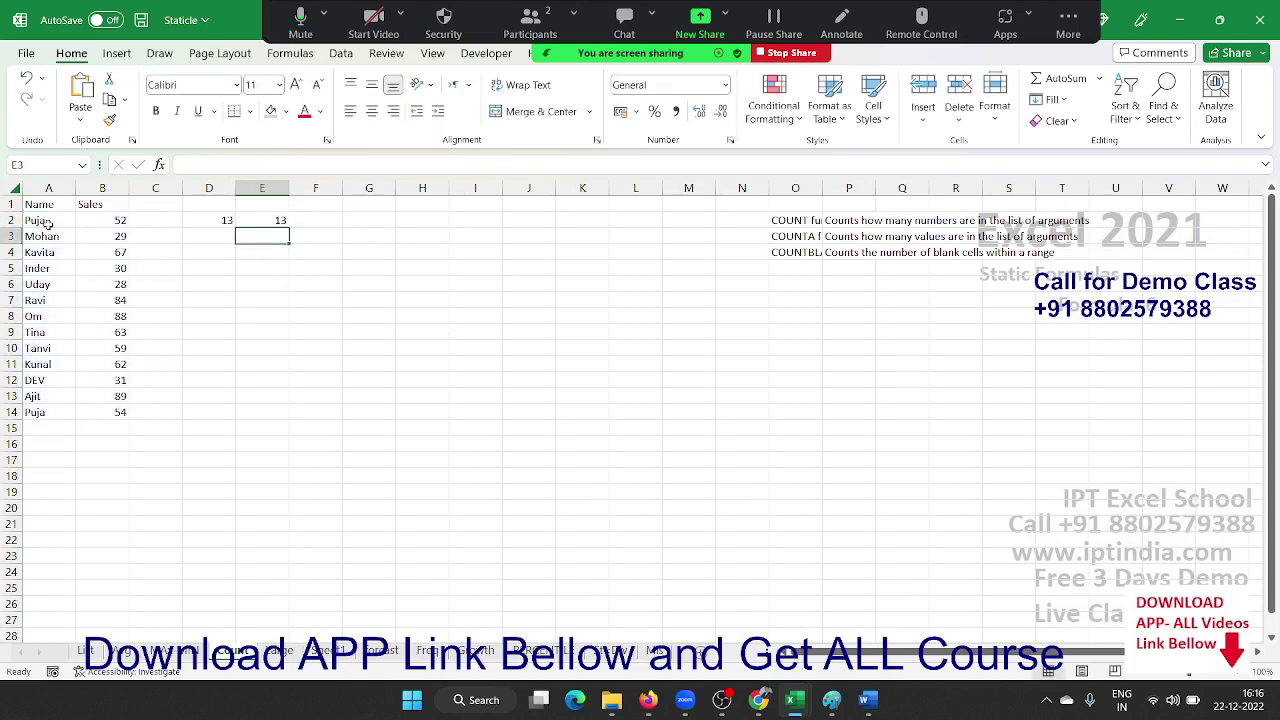
pyautogui.press('Up')
# Enter =COUNTBLANK(B2:C5) in F2, returning 4.
pyautogui.press('Right')
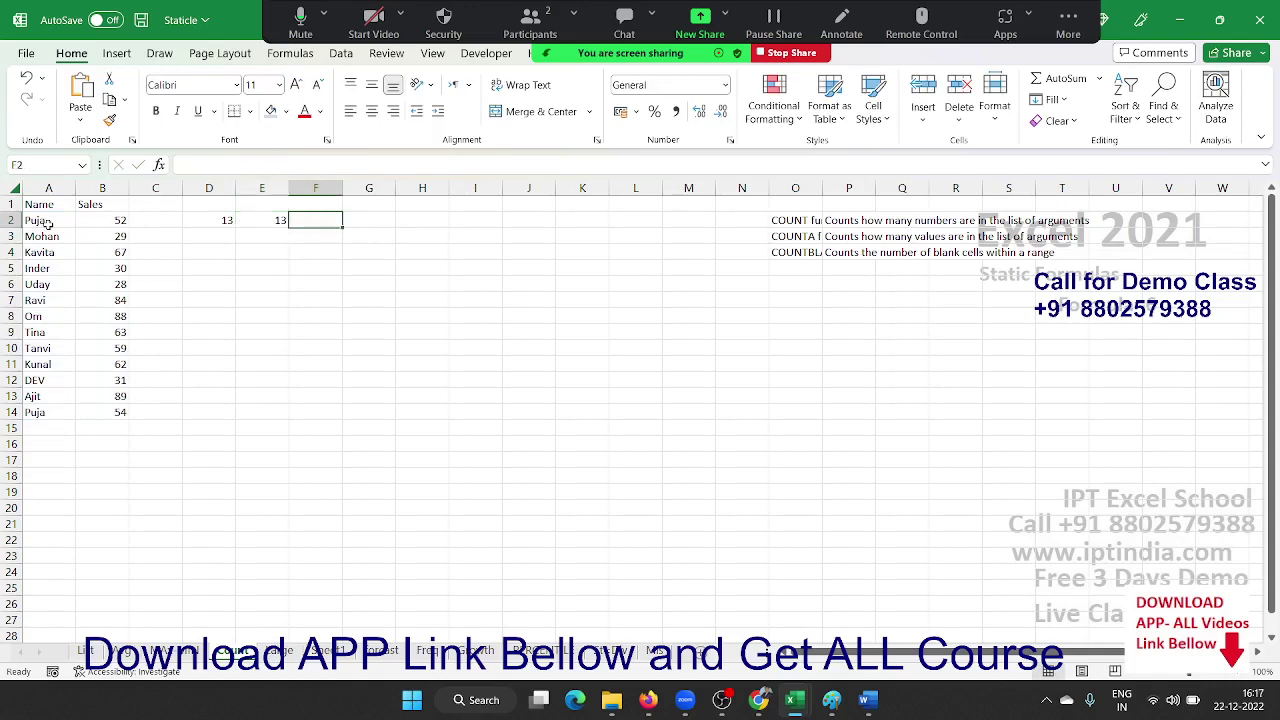
pyautogui.write('=aco')
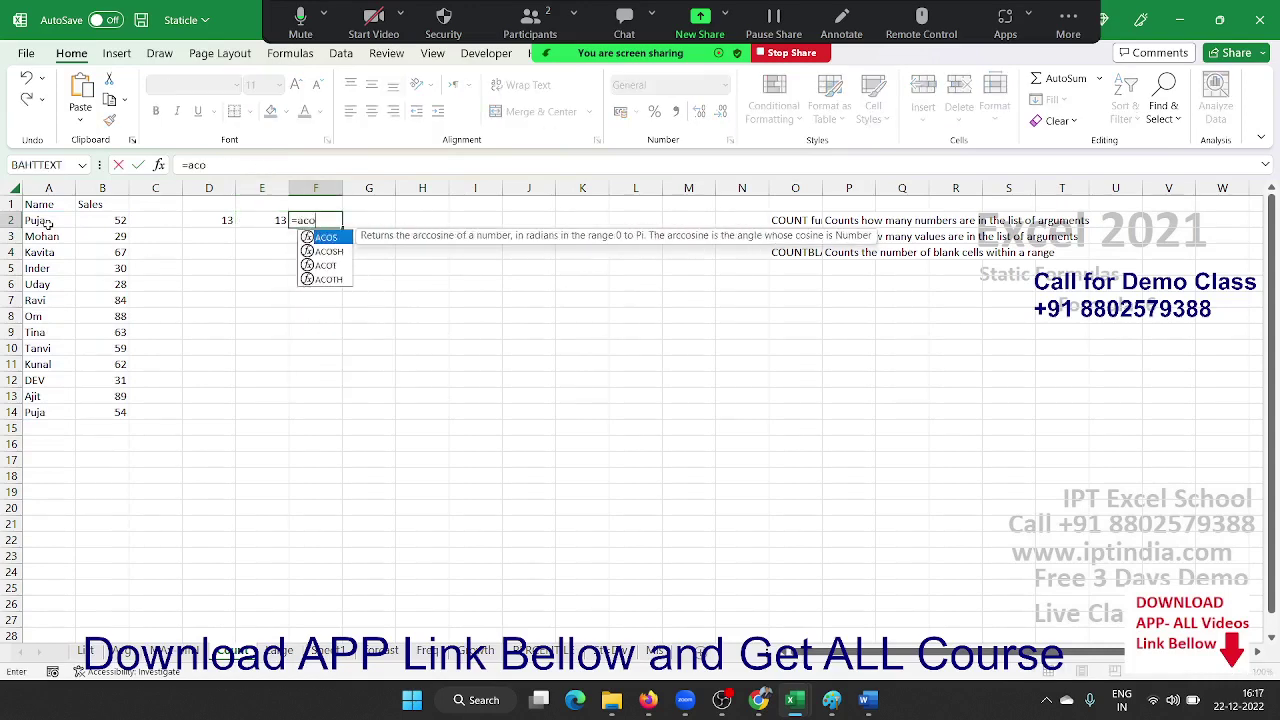
pyautogui.press('BackSpace')
pyautogui.press('BackSpace')
pyautogui.press('BackSpace')
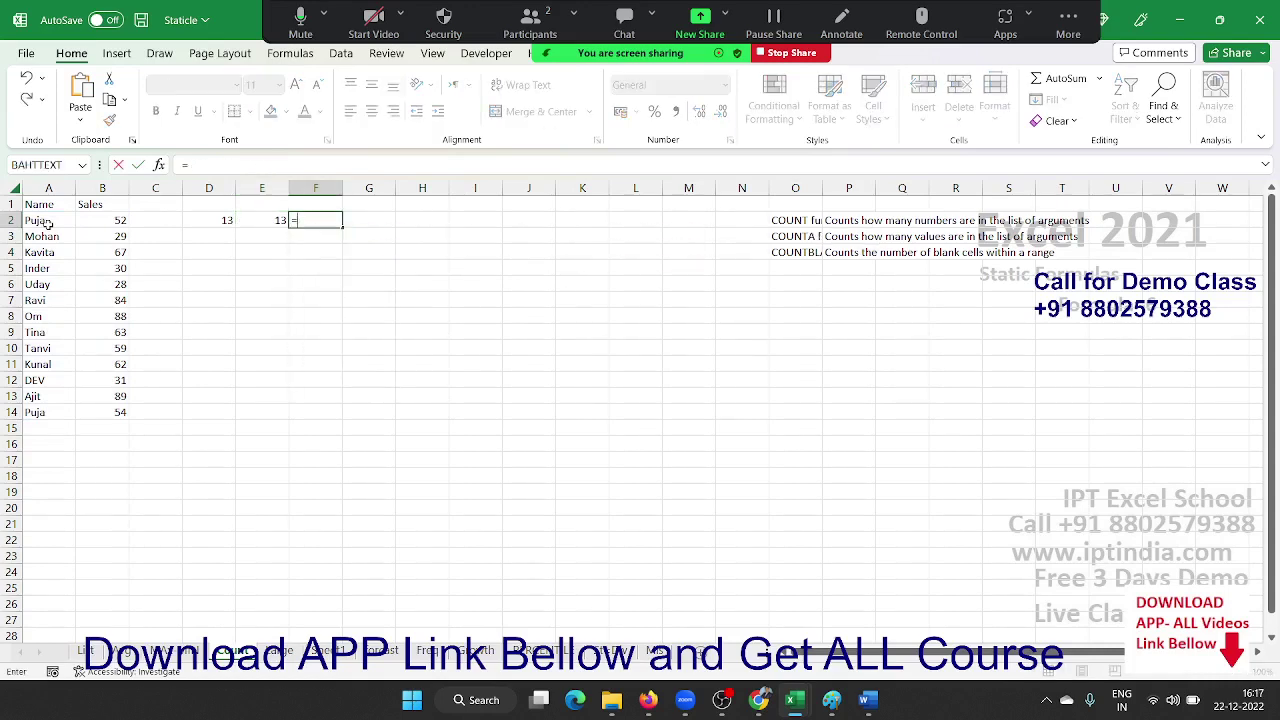
pyautogui.write('count')
pyautogui.press('Down')
pyautogui.press('Down')
pyautogui.press('Tab')
pyautogui.press('Left')
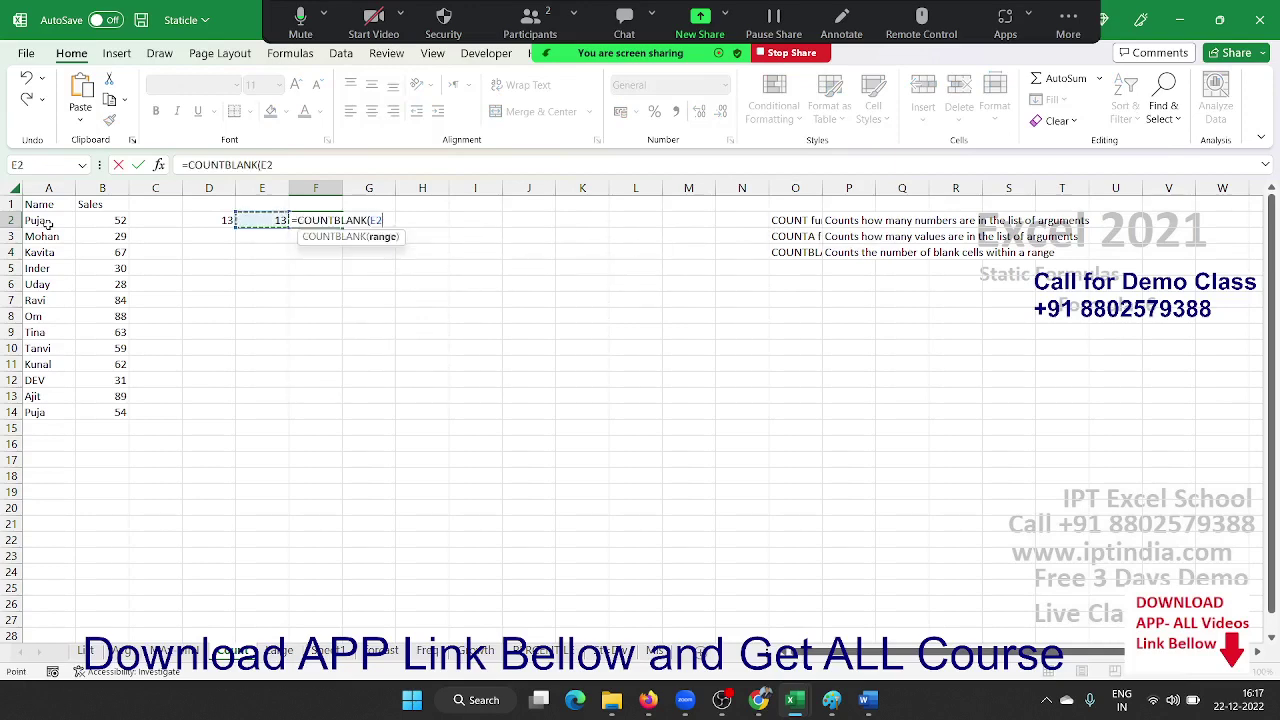
pyautogui.press('Left')
pyautogui.press('Left')
pyautogui.hotkey('shift', 'Down')
pyautogui.hotkey('shift', 'Down')
pyautogui.hotkey('shift', 'Down')
pyautogui.hotkey('shift', 'Left')
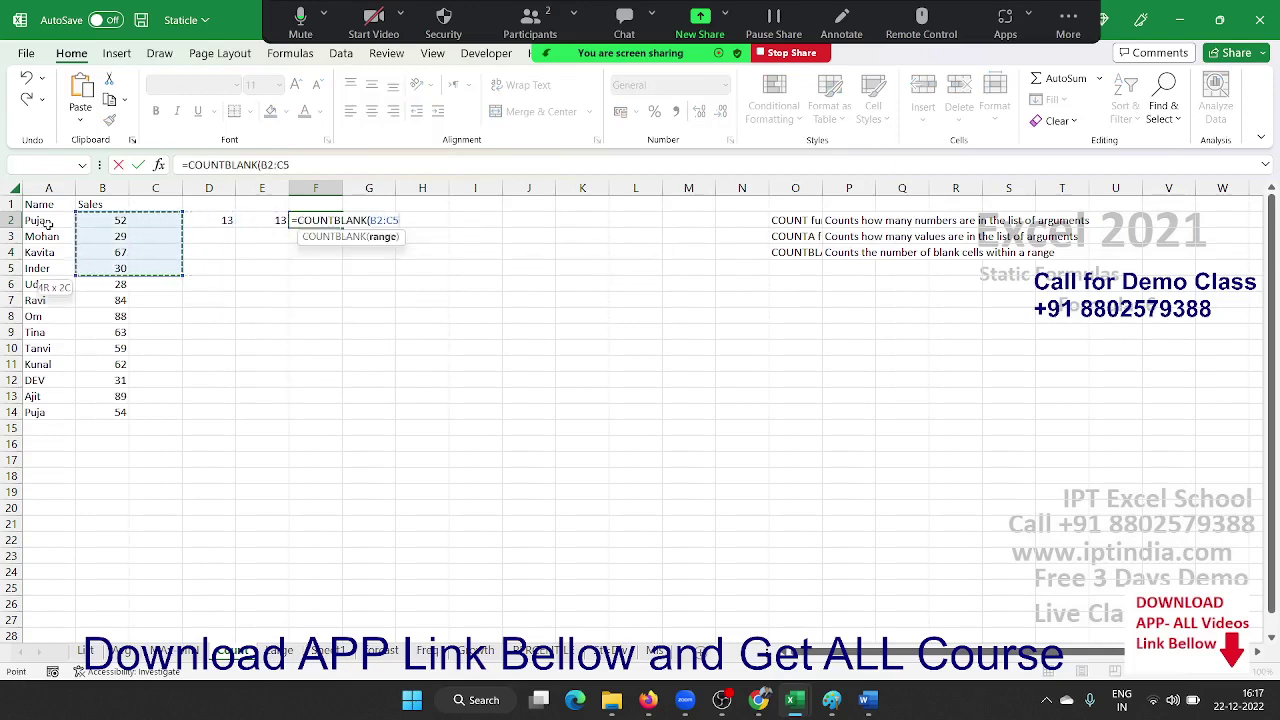
pyautogui.press('Return')
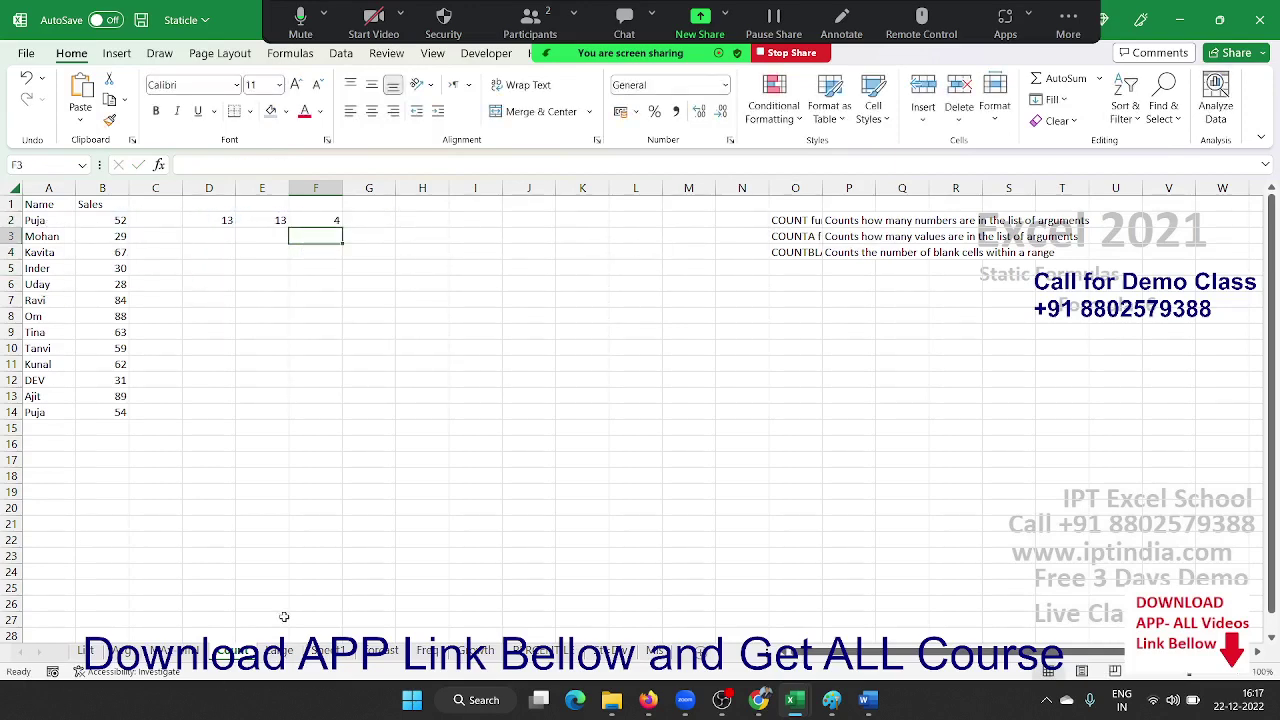
# Switch to the Sales sheet and review the MAX and MIN formulas in D3 and E3.
pyautogui.click(290, 650)
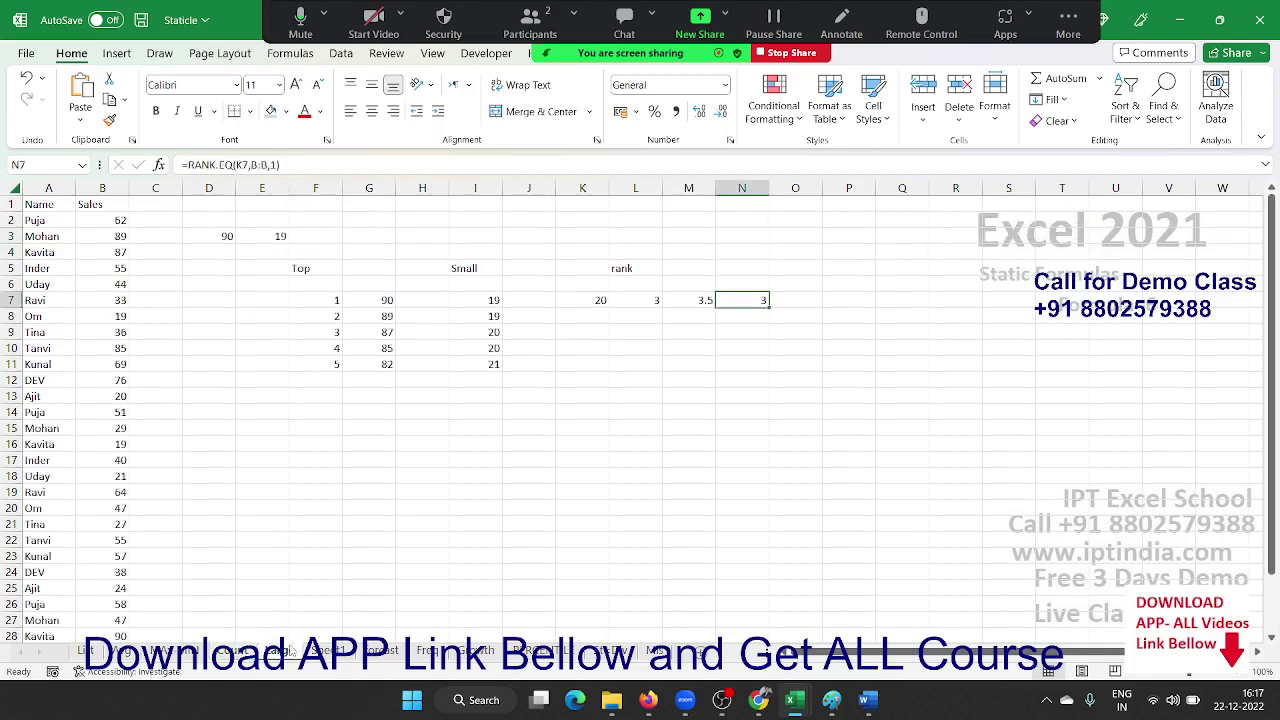
pyautogui.click(286, 386)
pyautogui.click(363, 302)
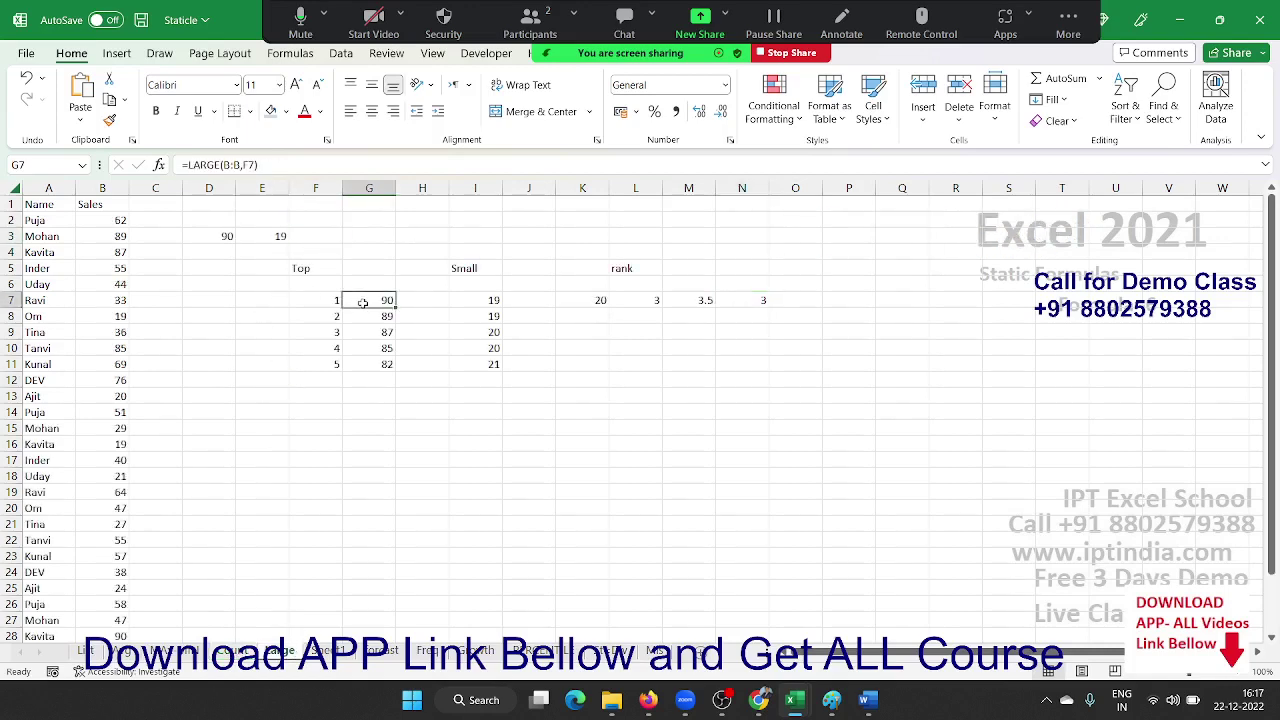
pyautogui.doubleClick(209, 235)
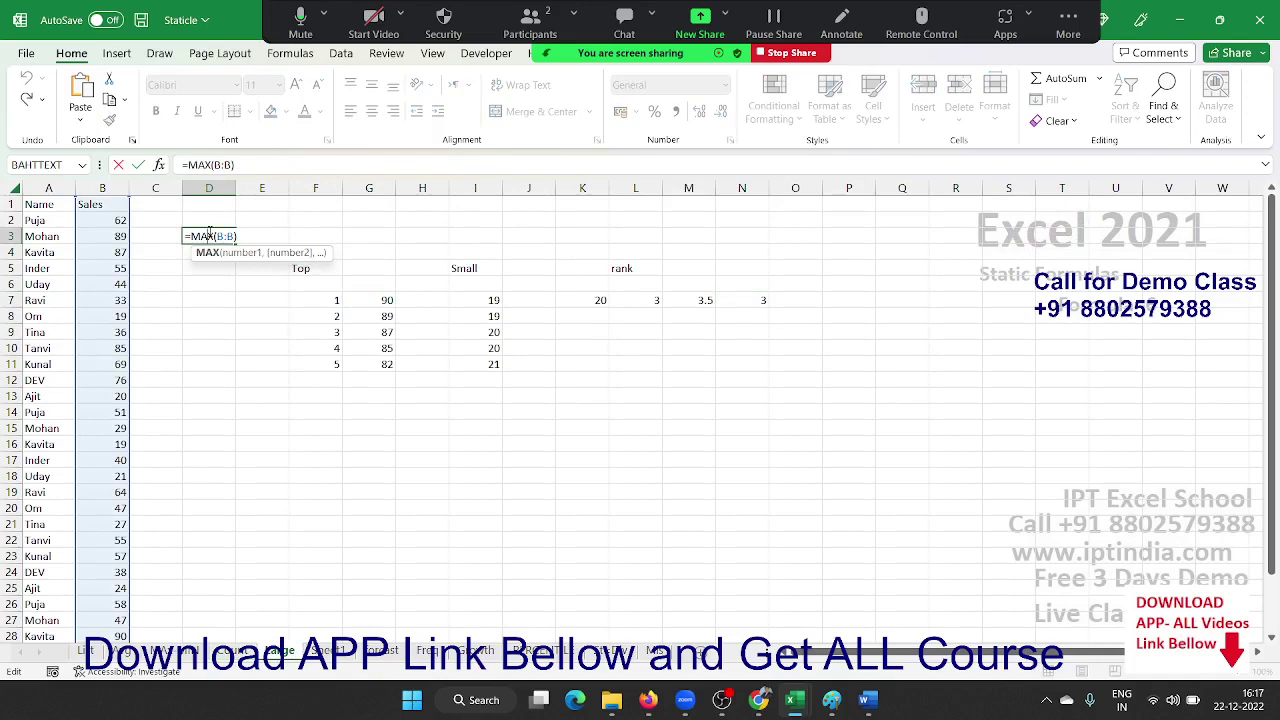
pyautogui.press('Escape')
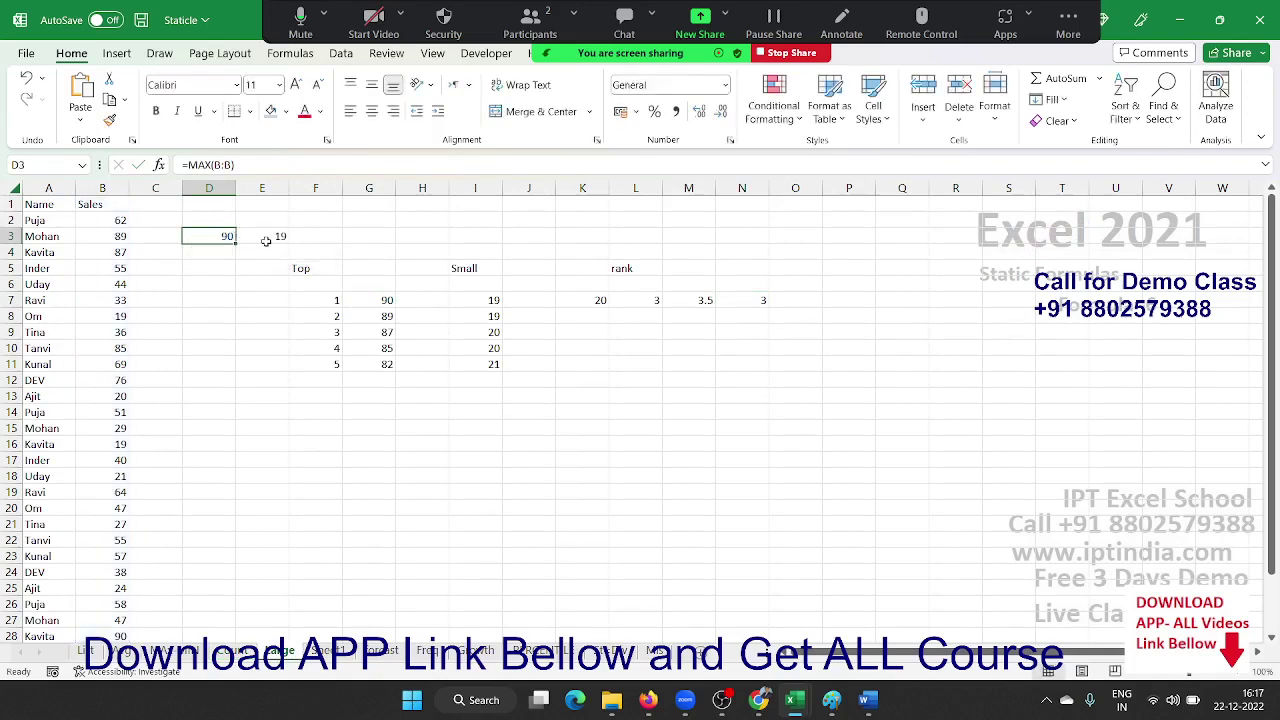
pyautogui.click(266, 237)
pyautogui.doubleClick(266, 237)
pyautogui.press('Escape')
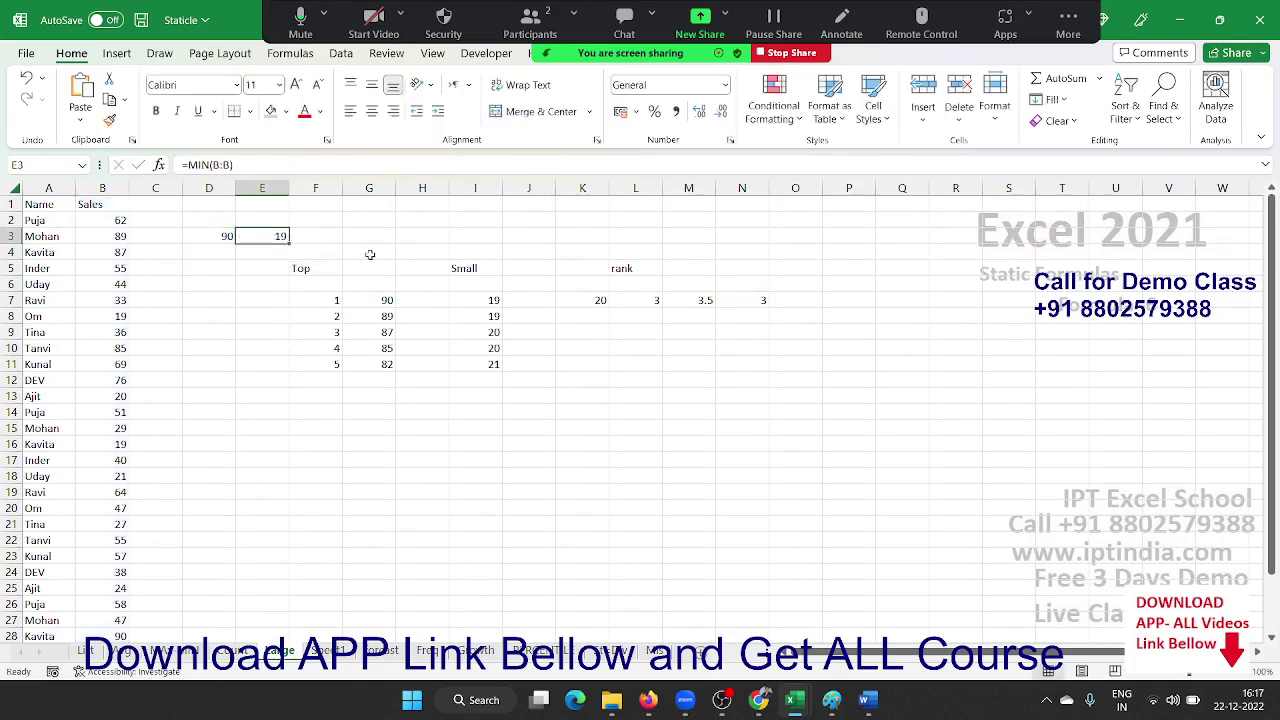
# Clear the LARGE results in G7:G11 and the SMALL results in I7:I11.
pyautogui.click(385, 303)
pyautogui.hotkey('ctrl', 'shift', 'Down')
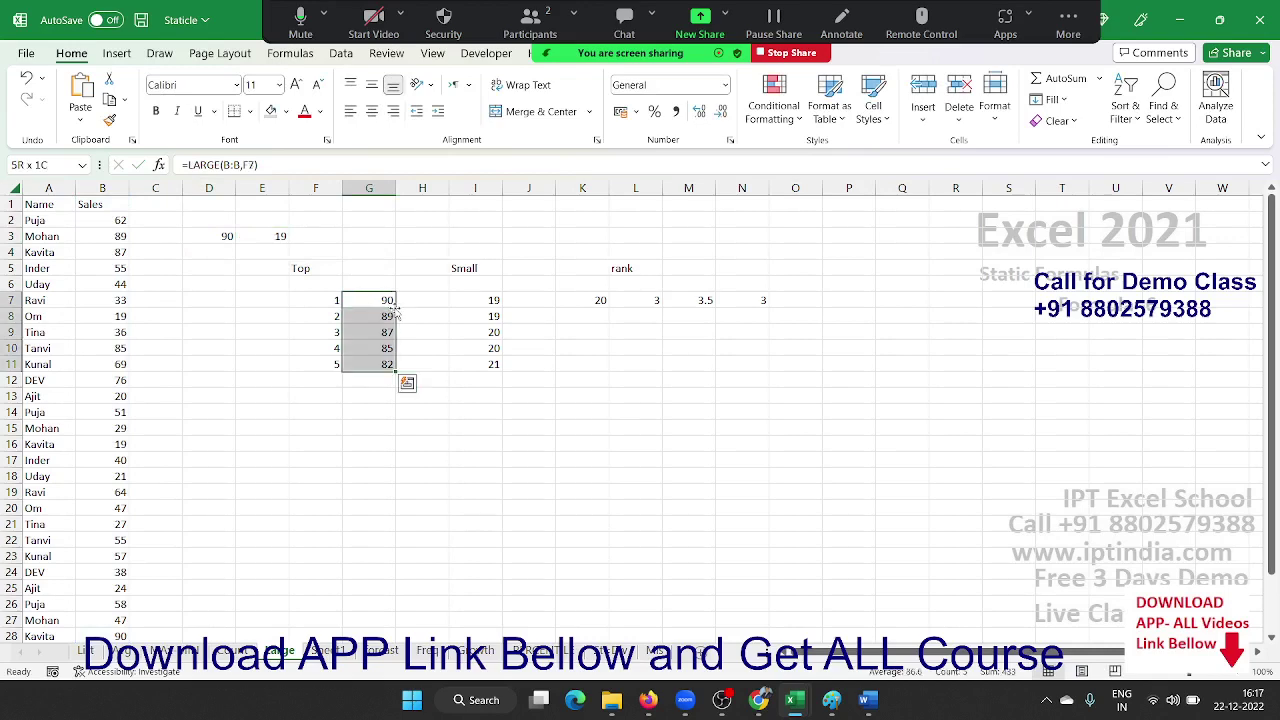
pyautogui.press('Delete')
pyautogui.press('Right')
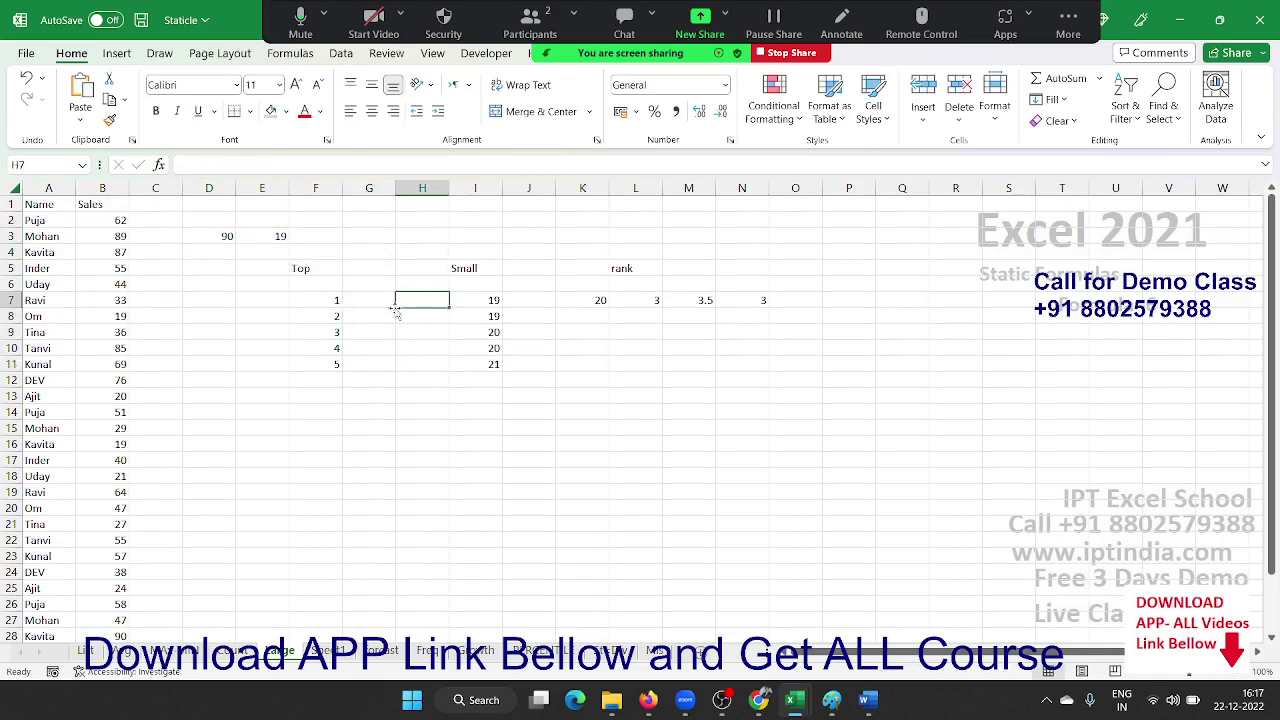
pyautogui.press('Right')
pyautogui.hotkey('ctrl', 'shift', 'Down')
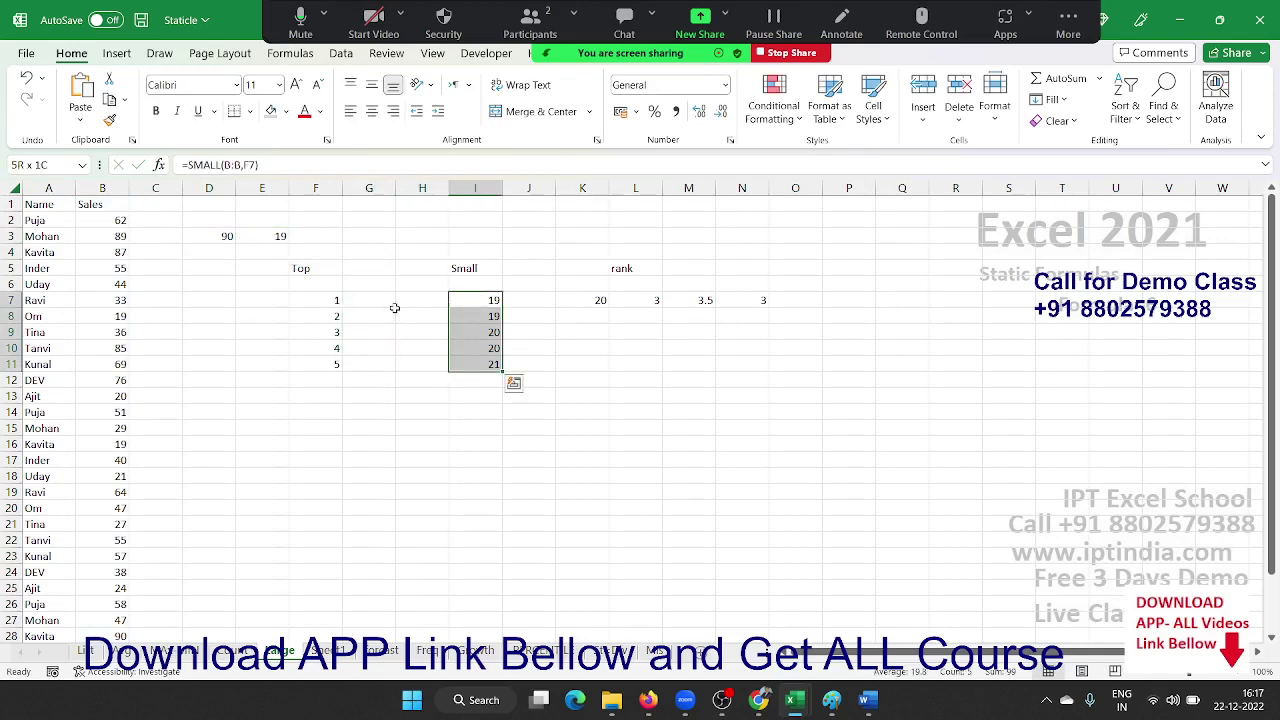
pyautogui.press('Delete')
pyautogui.press('Left')
pyautogui.press('Left')
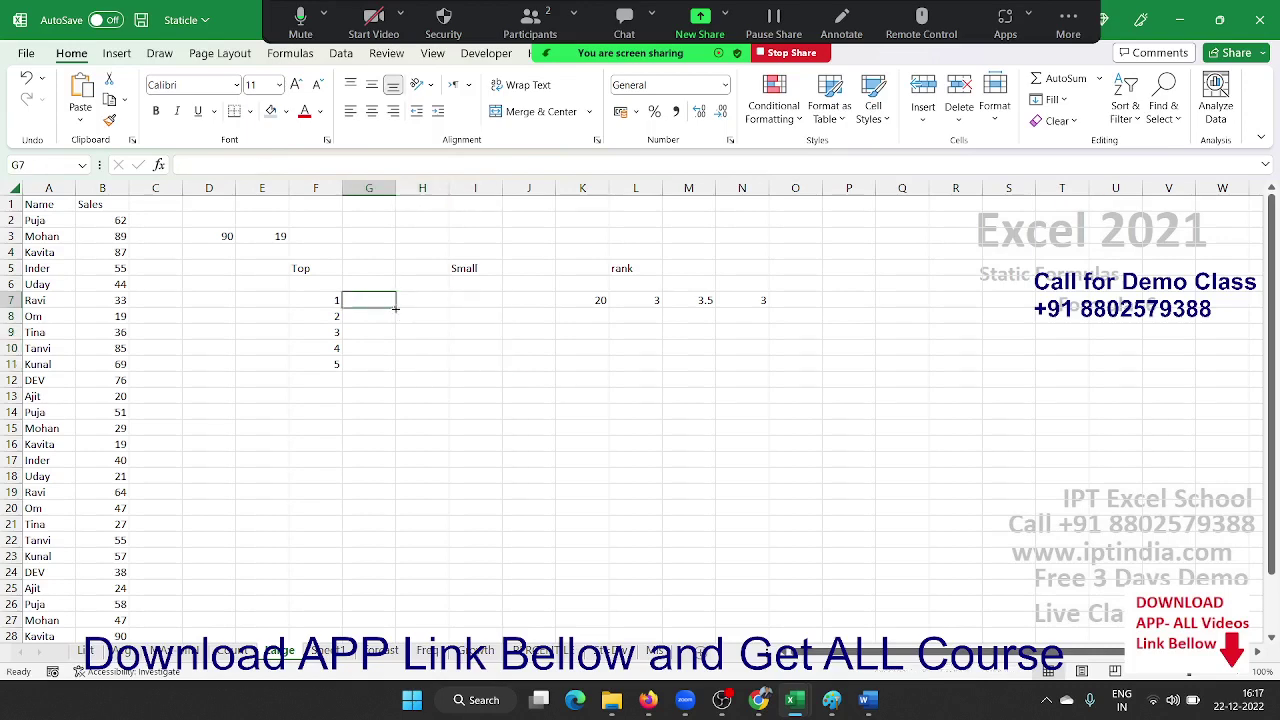
# Enter =LARGE(B:B,F7) in G7 to get the top sale.
pyautogui.write('=')
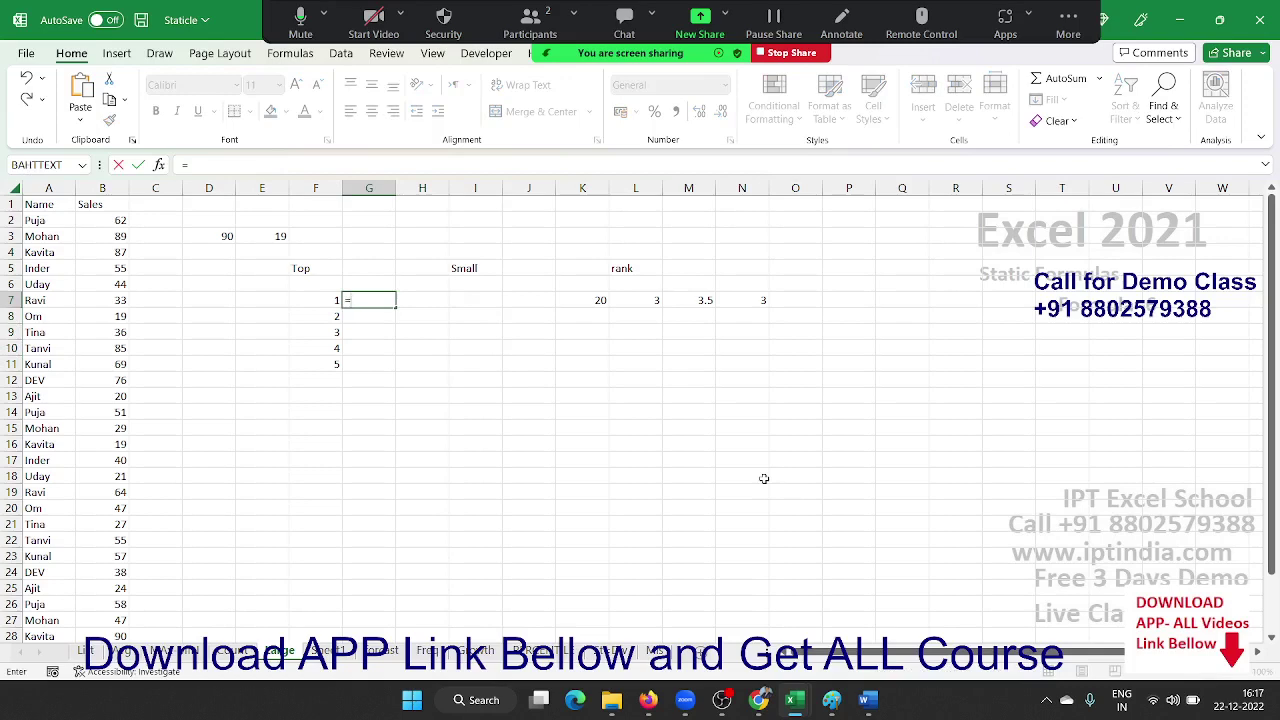
pyautogui.write('m')
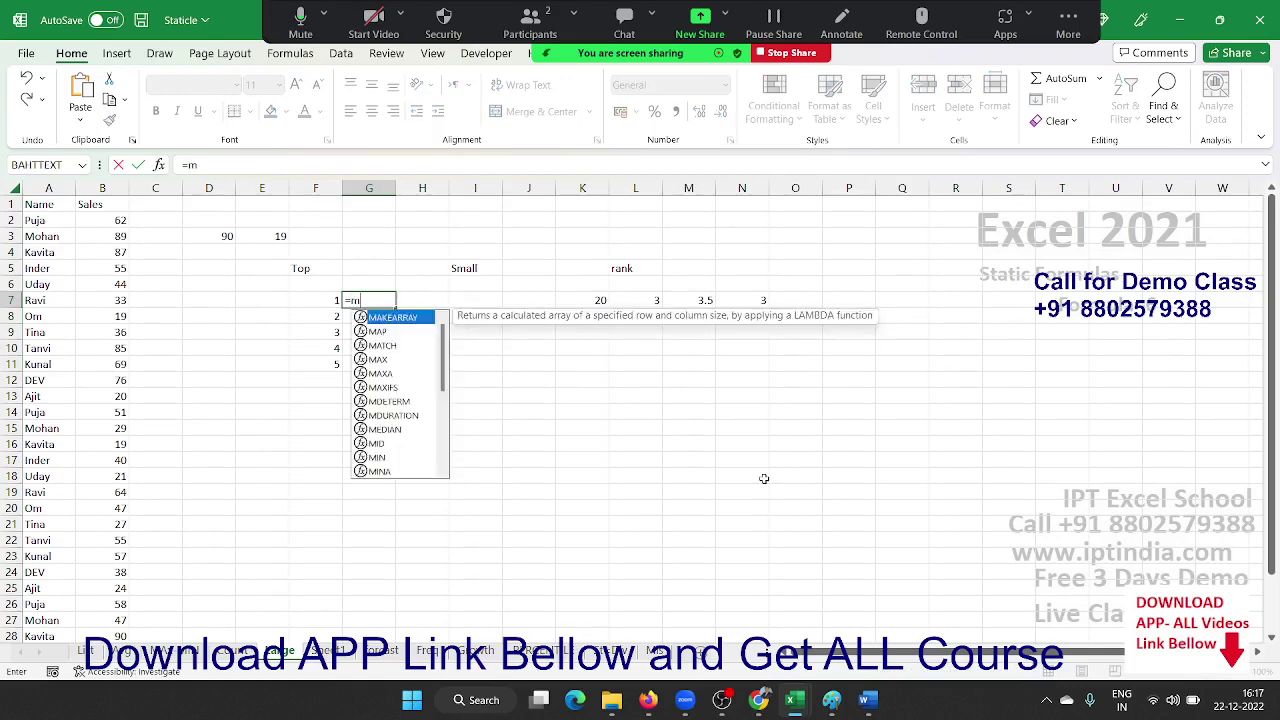
pyautogui.press('BackSpace')
pyautogui.write('la')
pyautogui.press('Down')
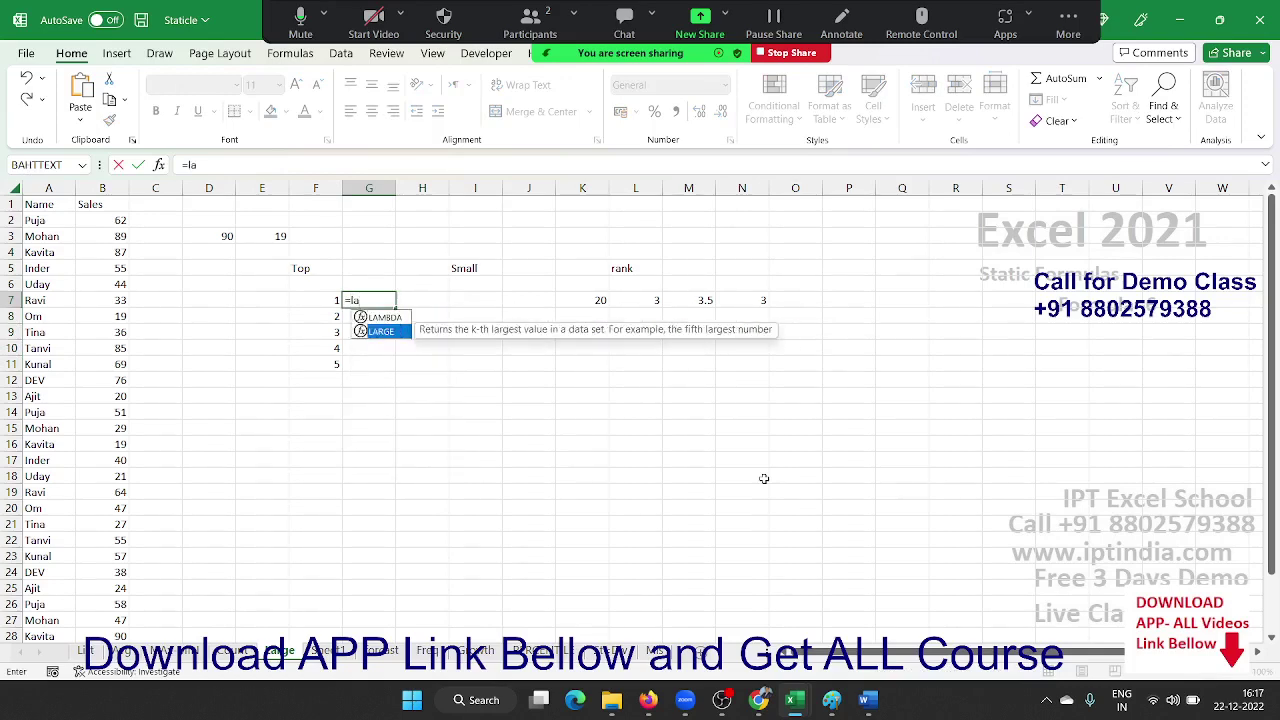
pyautogui.press('Tab')
pyautogui.press('Left')
pyautogui.press('Left')
pyautogui.press('Left')
pyautogui.press('Left')
pyautogui.press('Left')
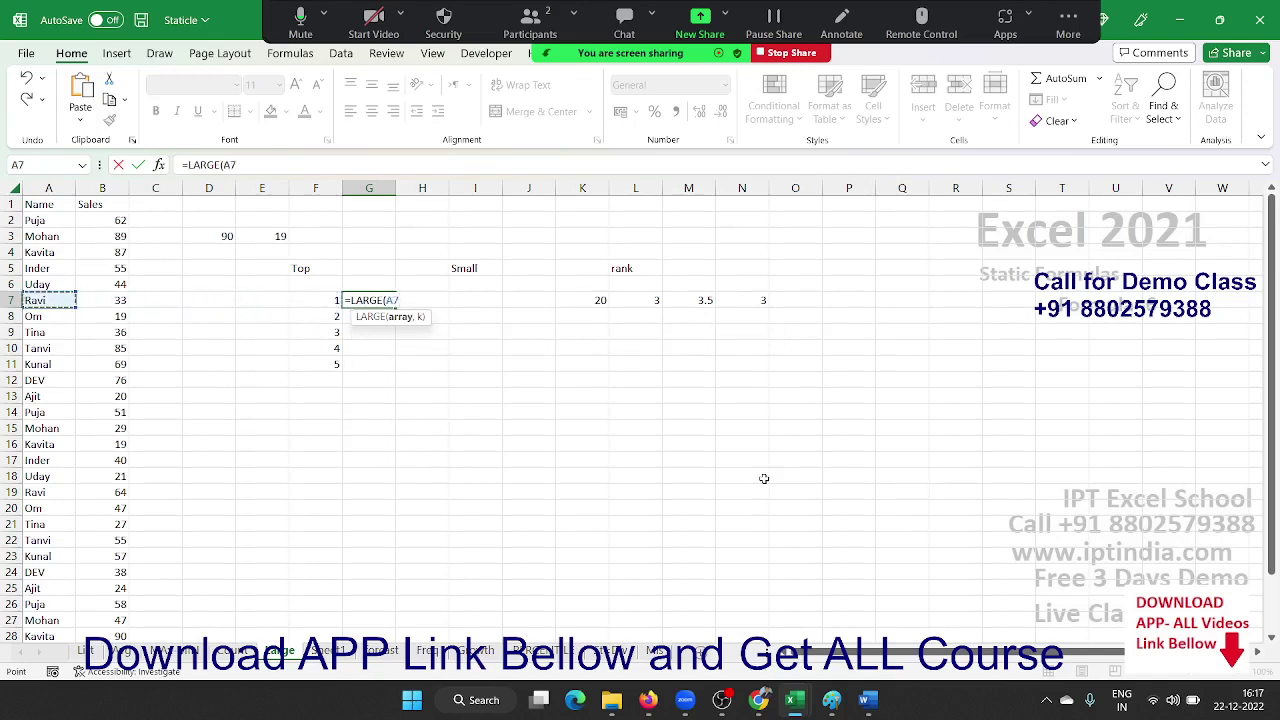
pyautogui.hotkey('ctrl', 'space')
pyautogui.write(',')
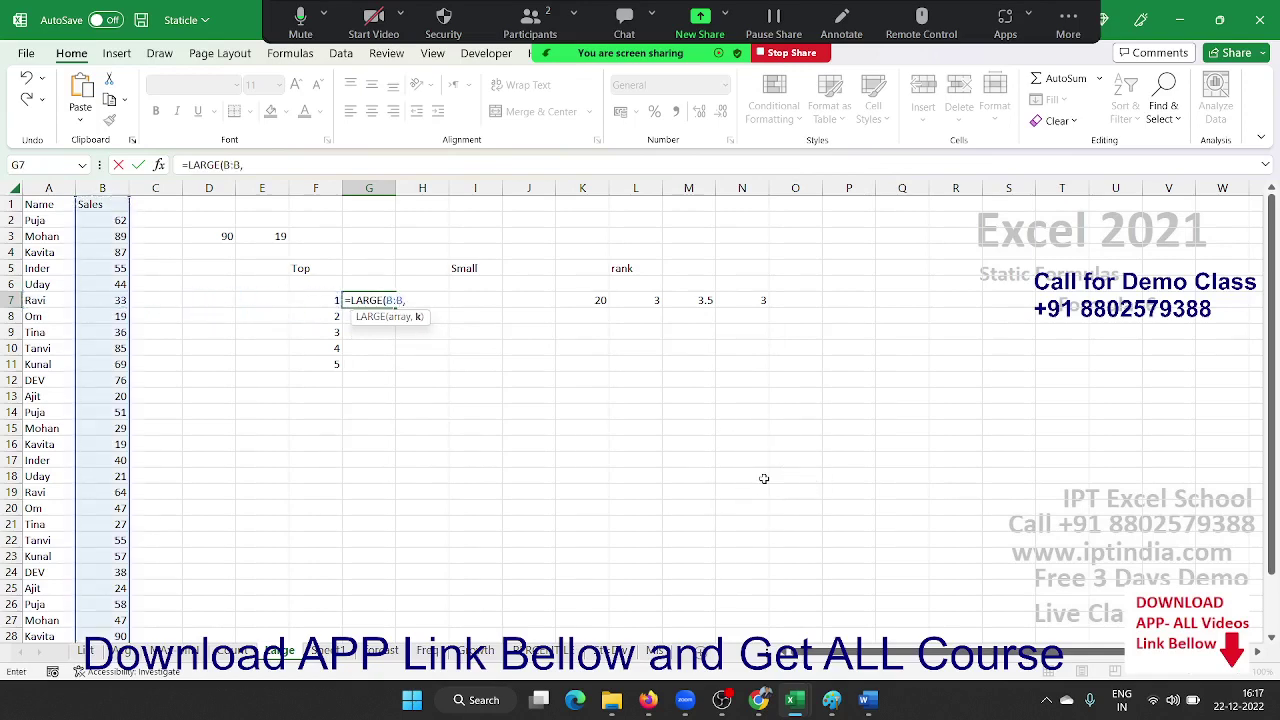
pyautogui.press('Left')
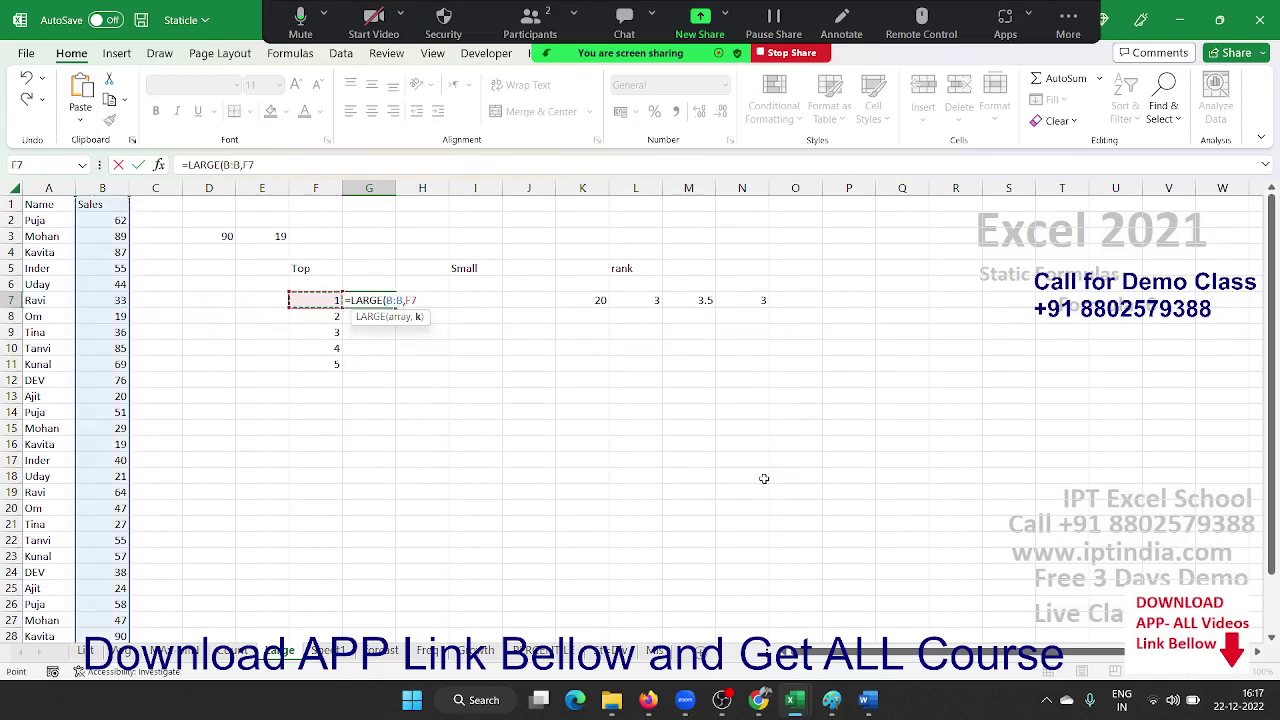
pyautogui.write(')')
pyautogui.press('Return')
# Fill the LARGE formula down to G11, listing 90, 89, 87, 85 and 82.
pyautogui.press('Up')
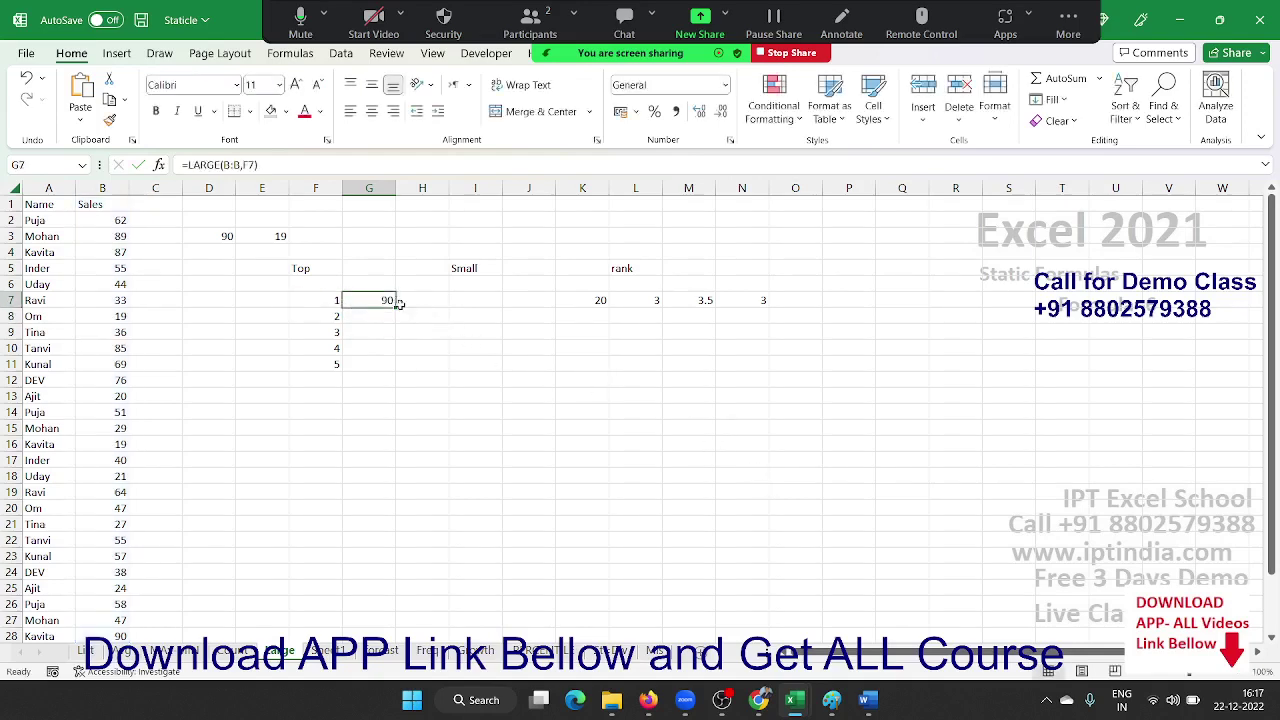
pyautogui.moveTo(394, 309); pyautogui.dragTo(396, 368)
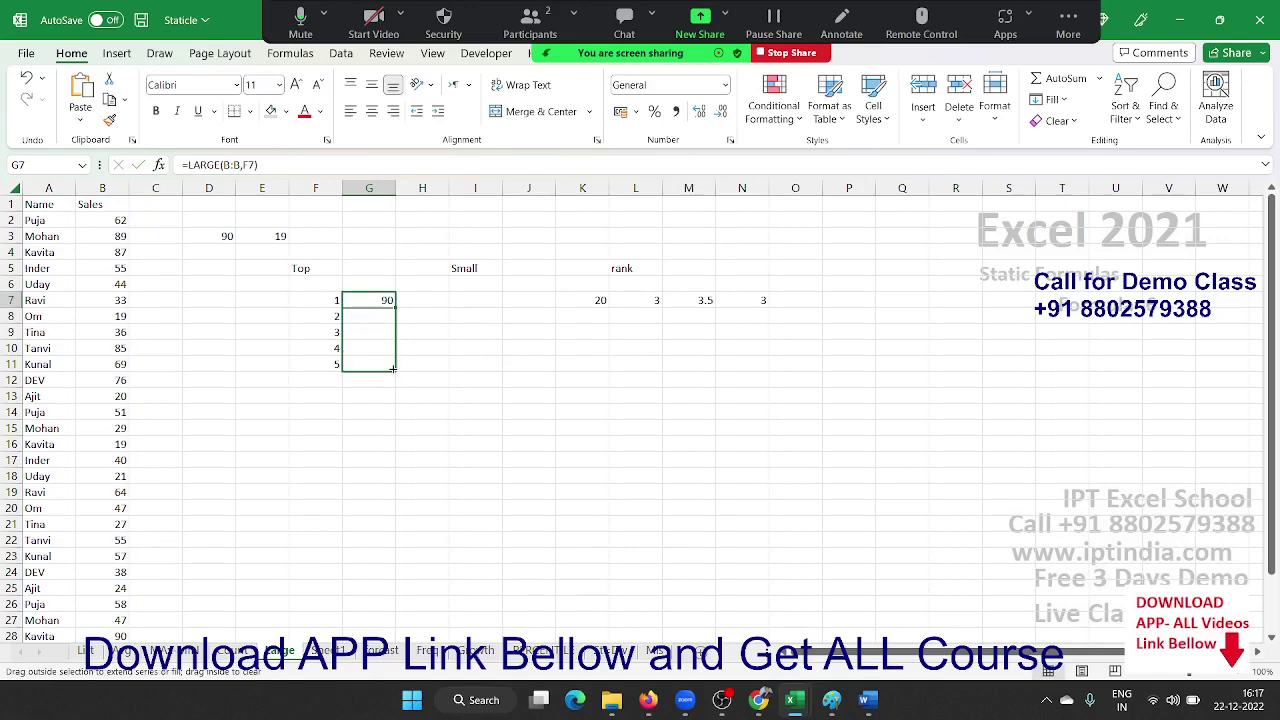
pyautogui.click(390, 303)
pyautogui.click(393, 316)
pyautogui.click(391, 331)
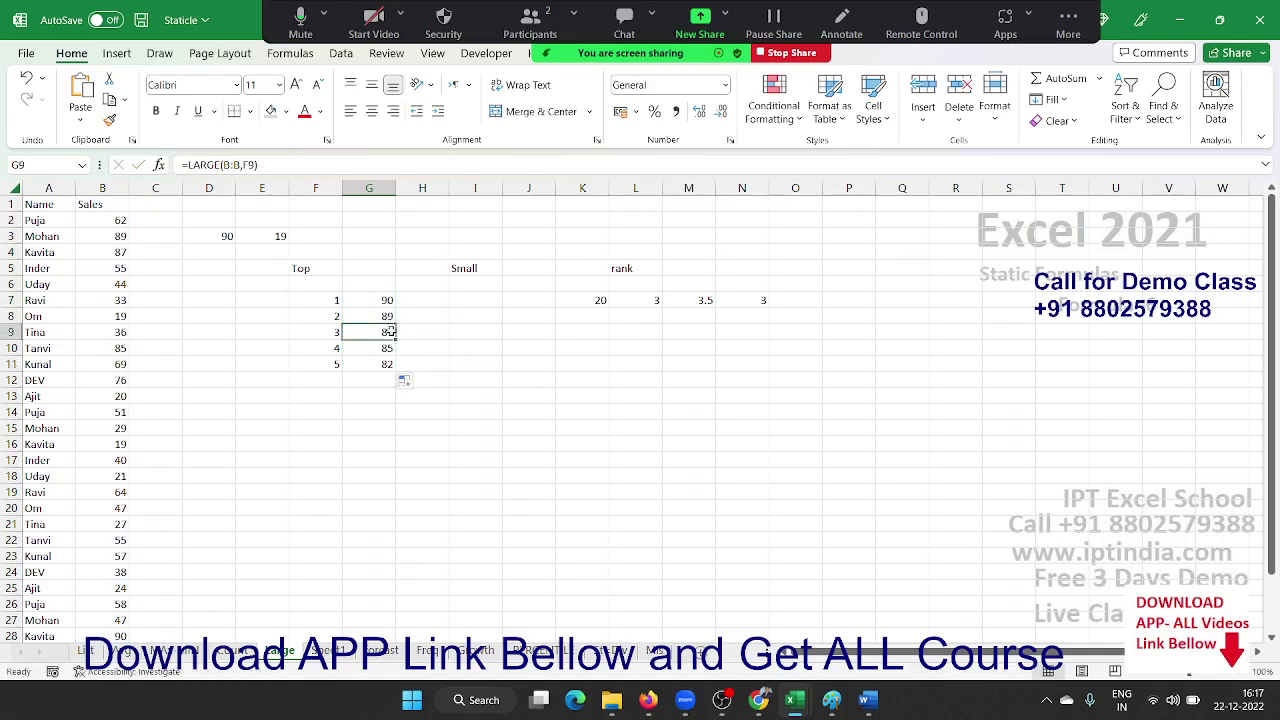
pyautogui.click(391, 346)
pyautogui.click(389, 363)
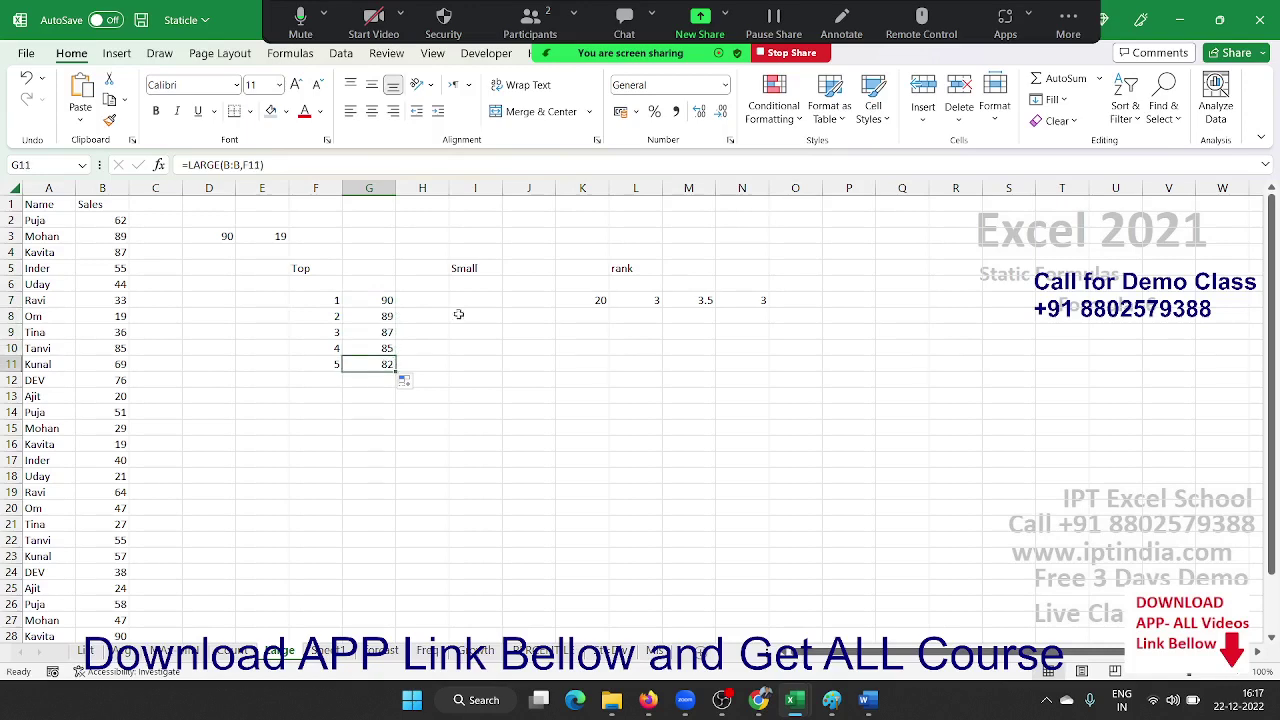
pyautogui.click(465, 314)
pyautogui.click(464, 303)
# Enter =SMALL(B:B,F7) in I7 to get the smallest sale.
pyautogui.write('=')
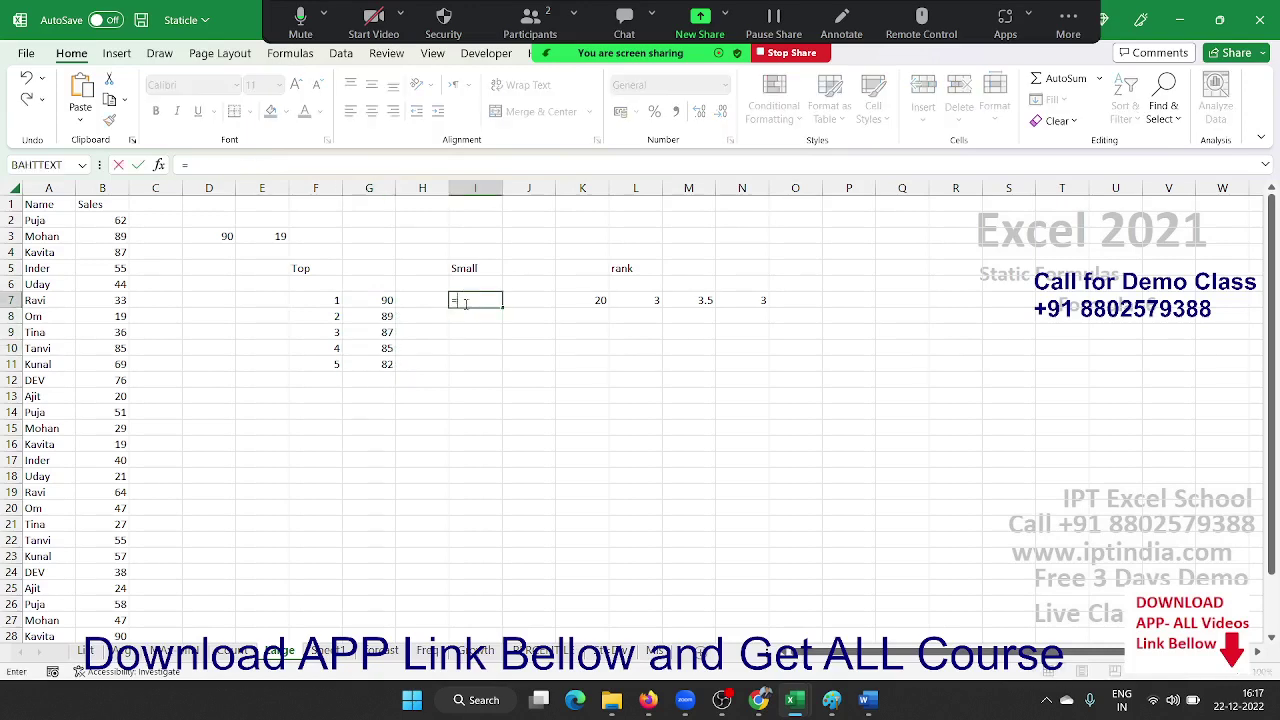
pyautogui.write('sma')
pyautogui.press('Tab')
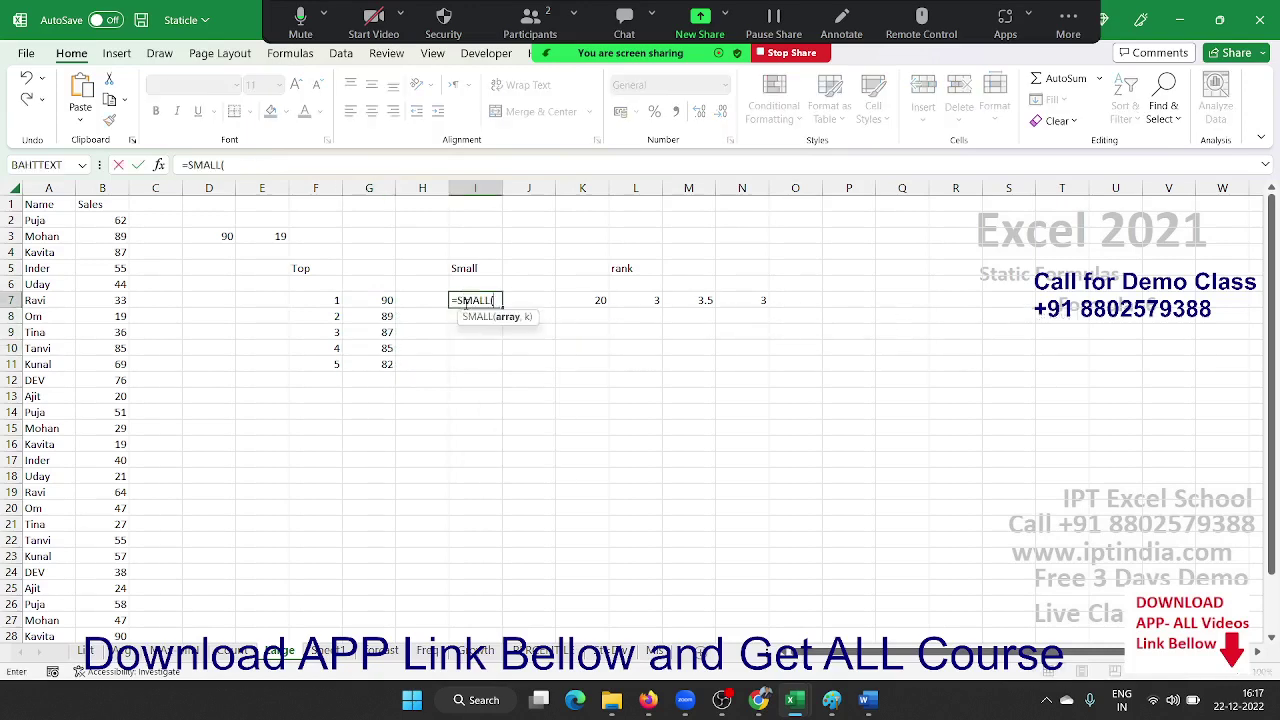
pyautogui.press('Left')
pyautogui.press('Left')
pyautogui.press('Left')
pyautogui.press('Left')
pyautogui.press('Left')
pyautogui.press('Left')
pyautogui.press('Left')
pyautogui.press('Right')
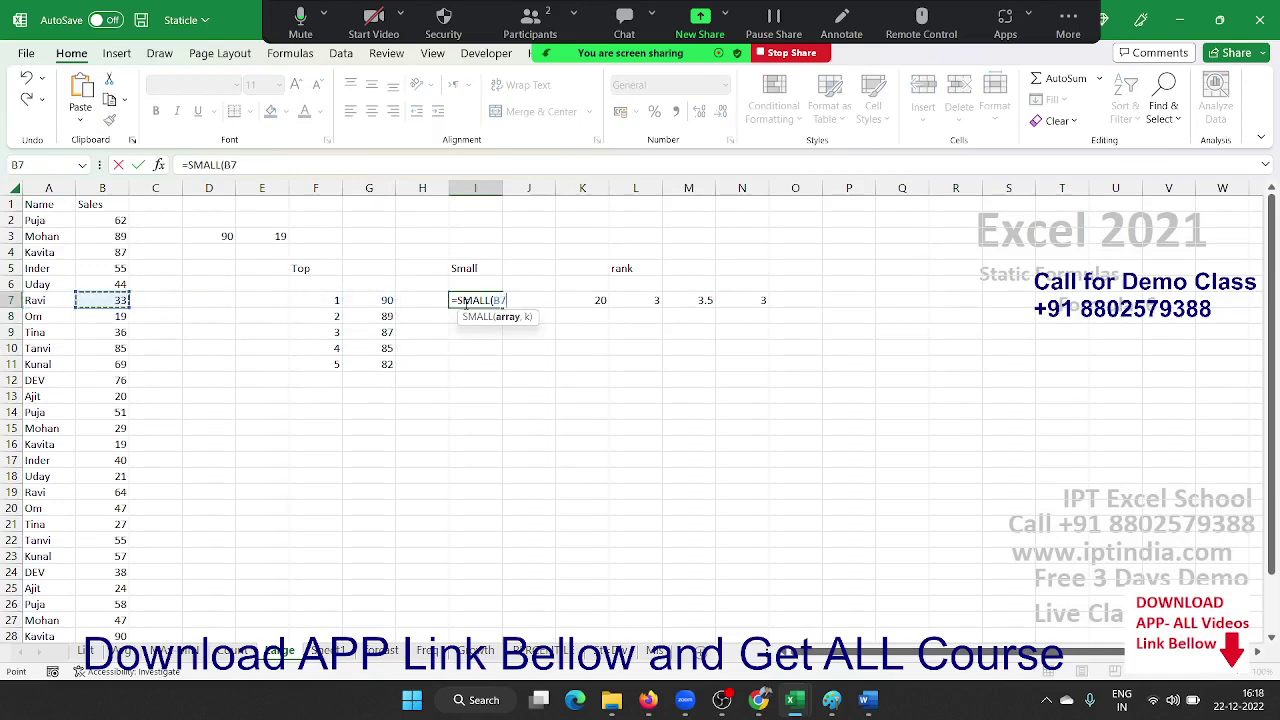
pyautogui.hotkey('ctrl', 'space')
pyautogui.write(',')
pyautogui.press('Left')
pyautogui.press('Left')
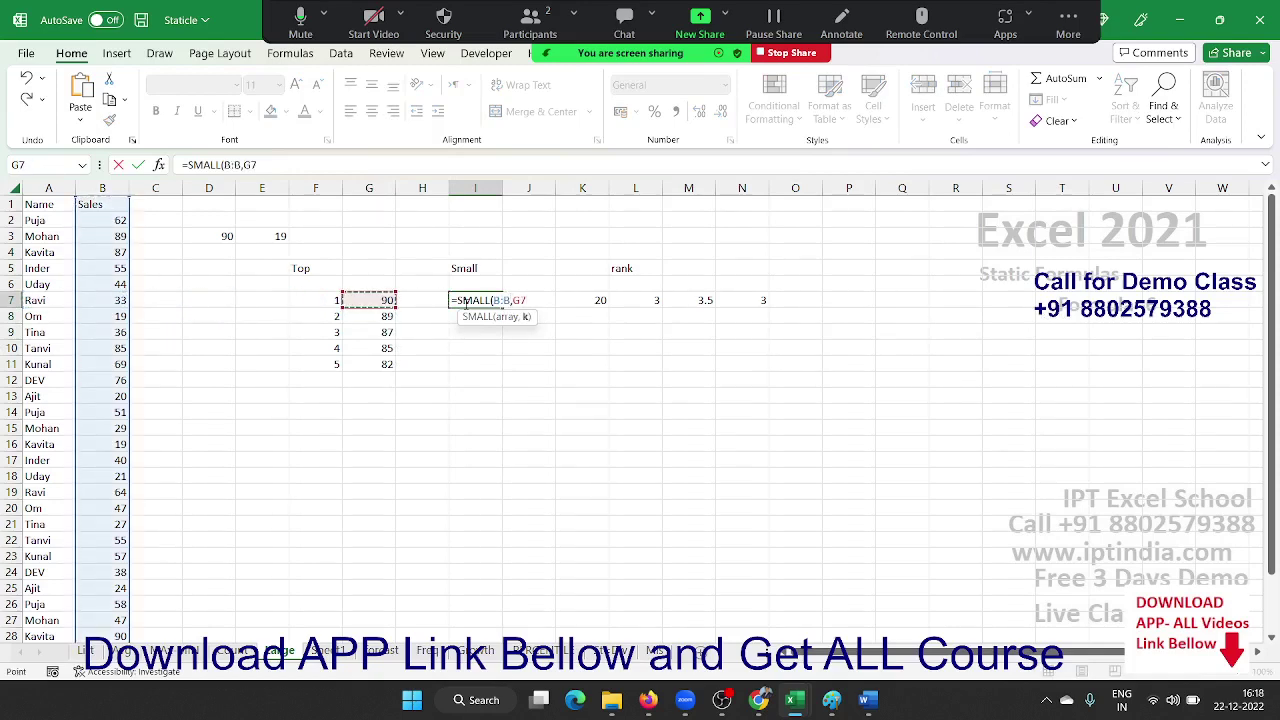
pyautogui.press('Left')
pyautogui.press('Return')
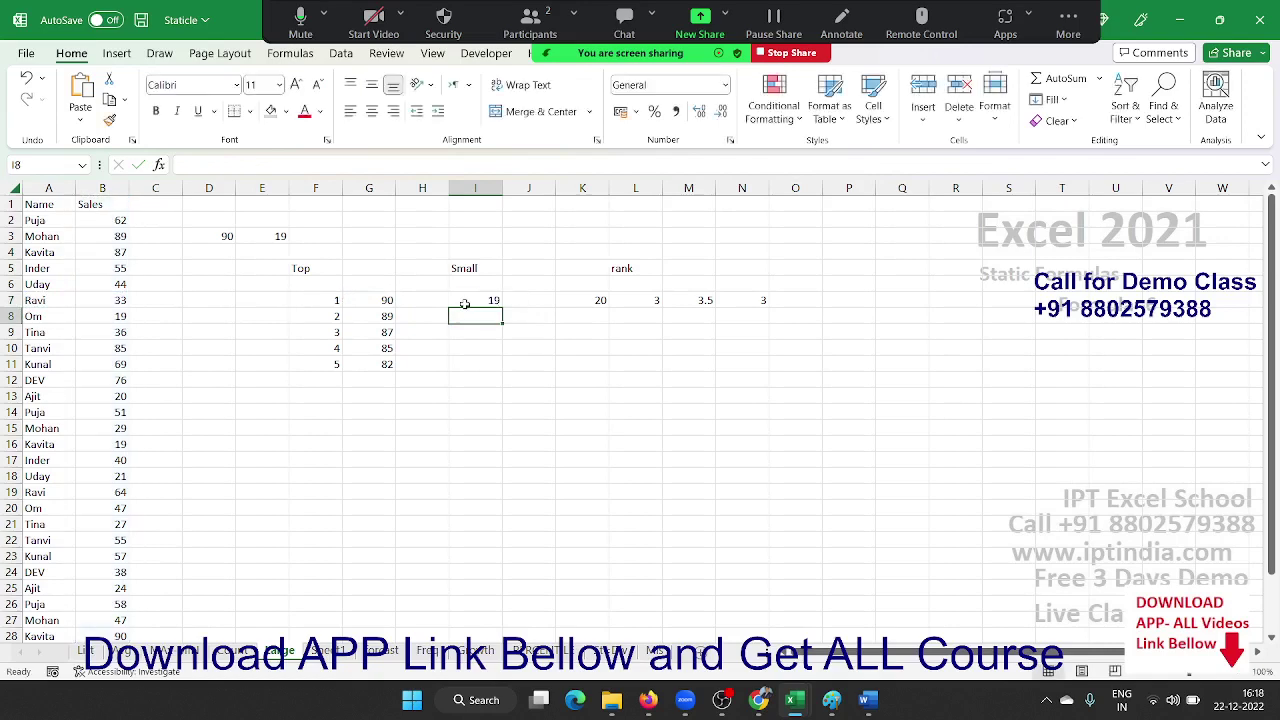
# Fill the SMALL formula down to I11, listing 19, 19, 20, 20 and 21.
pyautogui.click(465, 304)
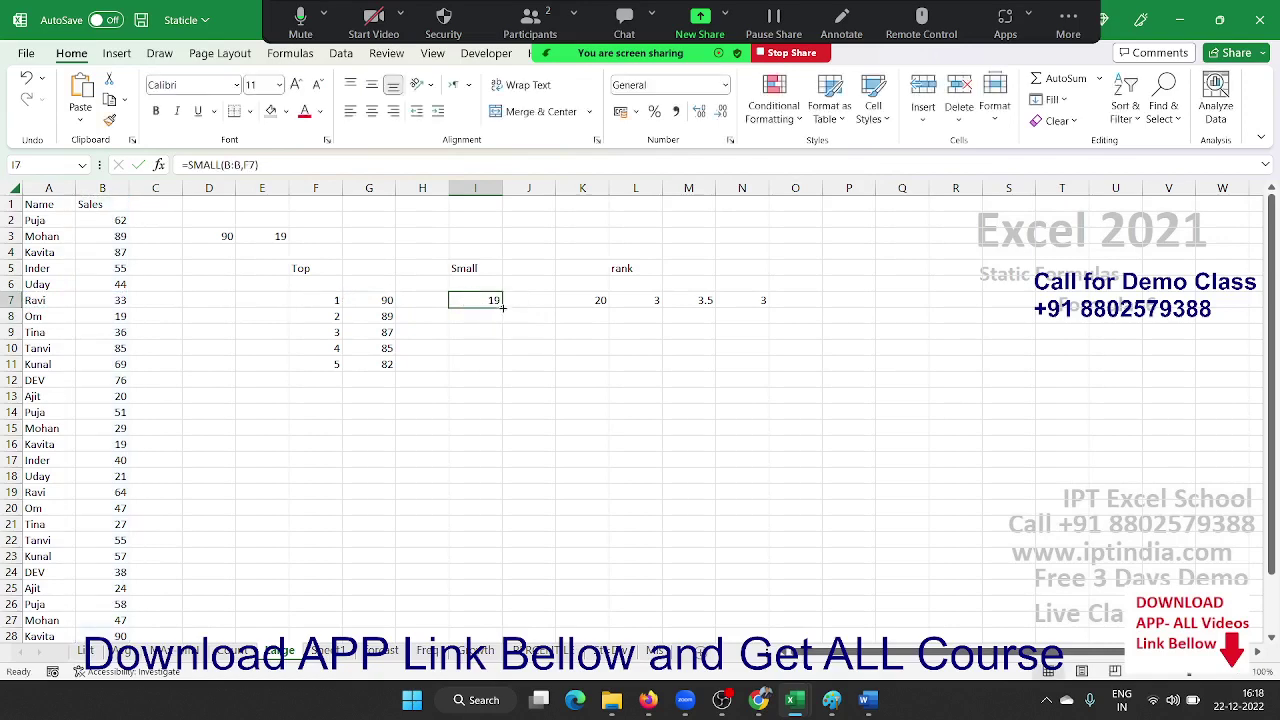
pyautogui.moveTo(503, 308); pyautogui.dragTo(502, 371)
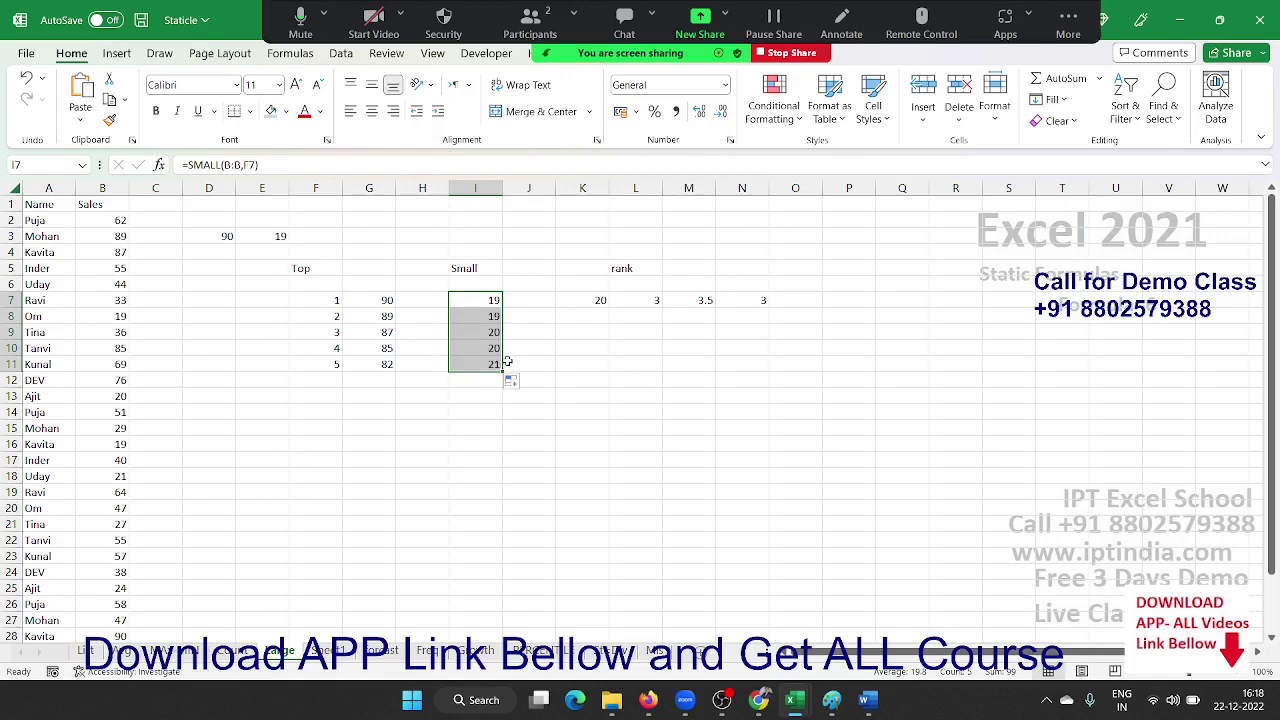
pyautogui.moveTo(318, 320); pyautogui.dragTo(317, 357)
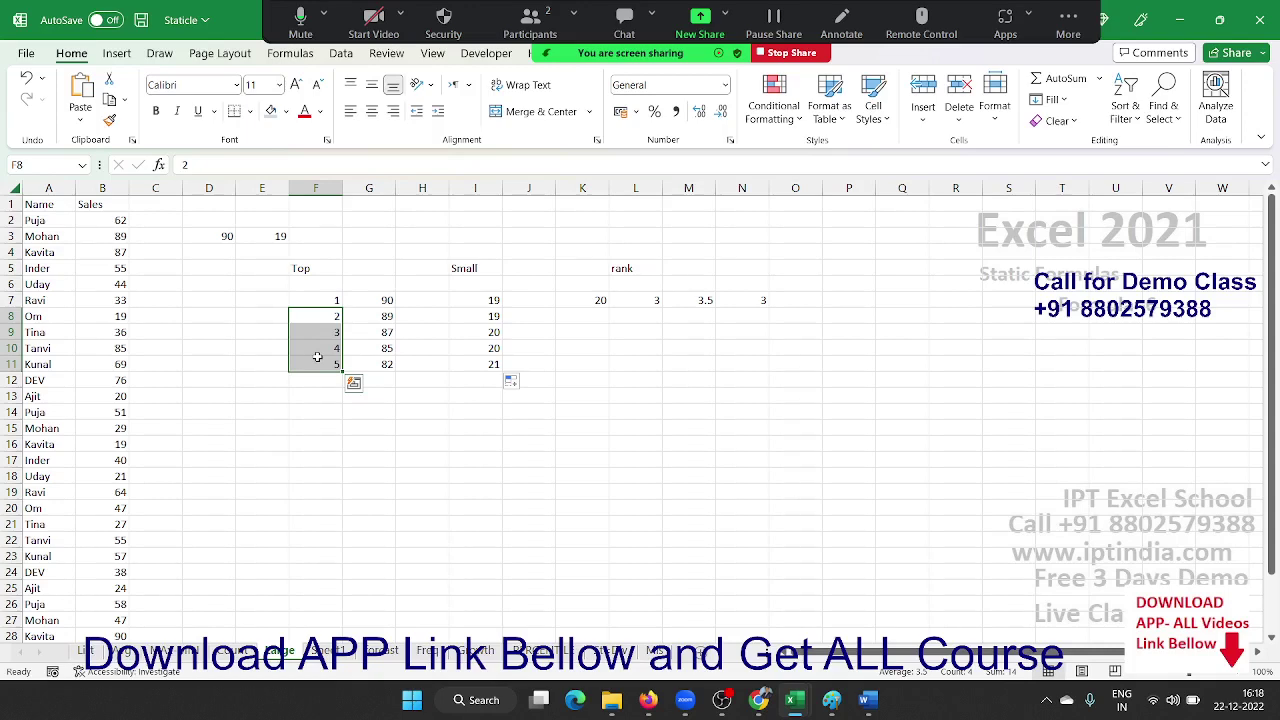
pyautogui.click(594, 299)
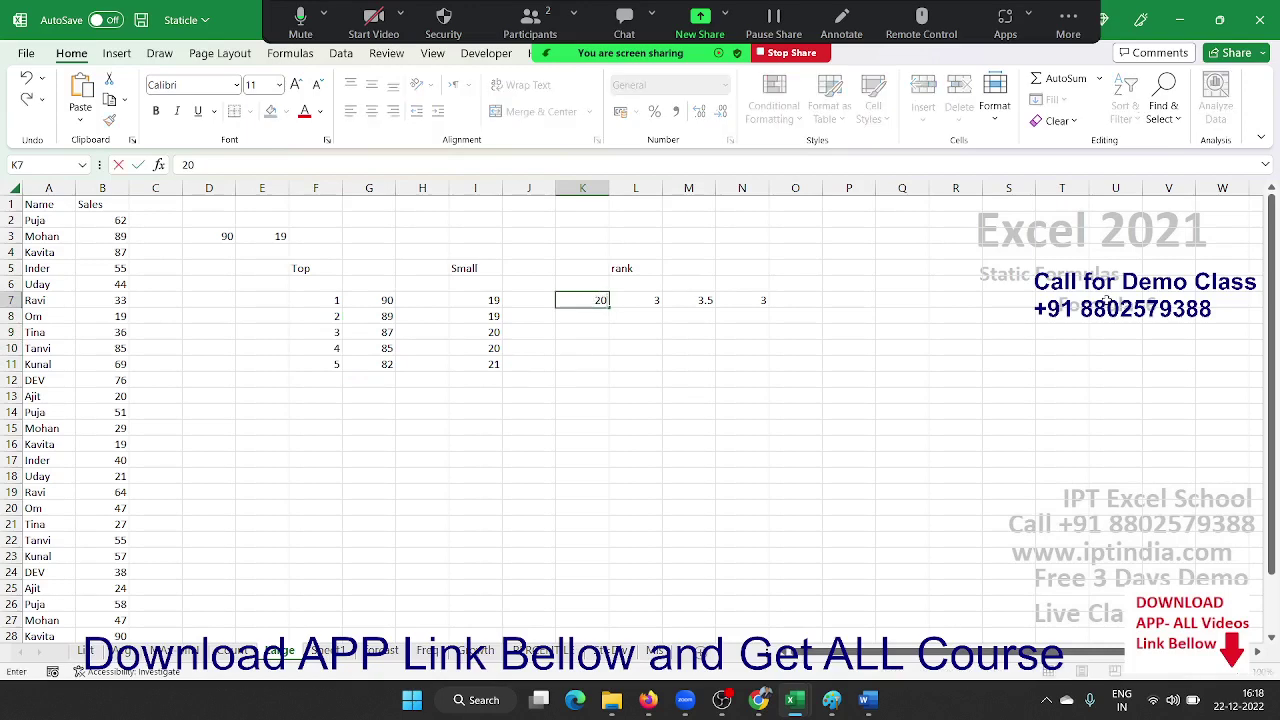
# Clear the old RANK results in L7:N7.
pyautogui.moveTo(635, 300); pyautogui.dragTo(741, 300)
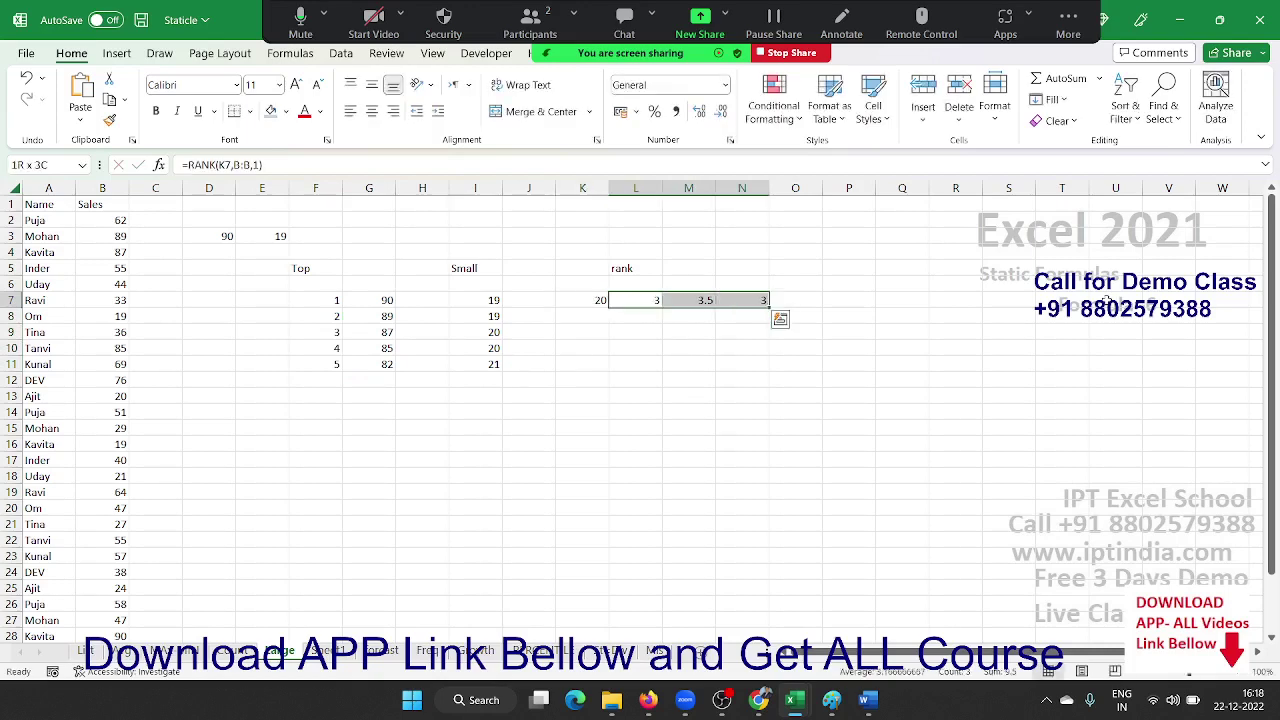
pyautogui.press('Delete')
pyautogui.press('Left')
pyautogui.press('Left')
pyautogui.press('Left')
pyautogui.press('Left')
pyautogui.press('Left')
pyautogui.press('Left')
pyautogui.hotkey('ctrl', 'shift', 'Down')
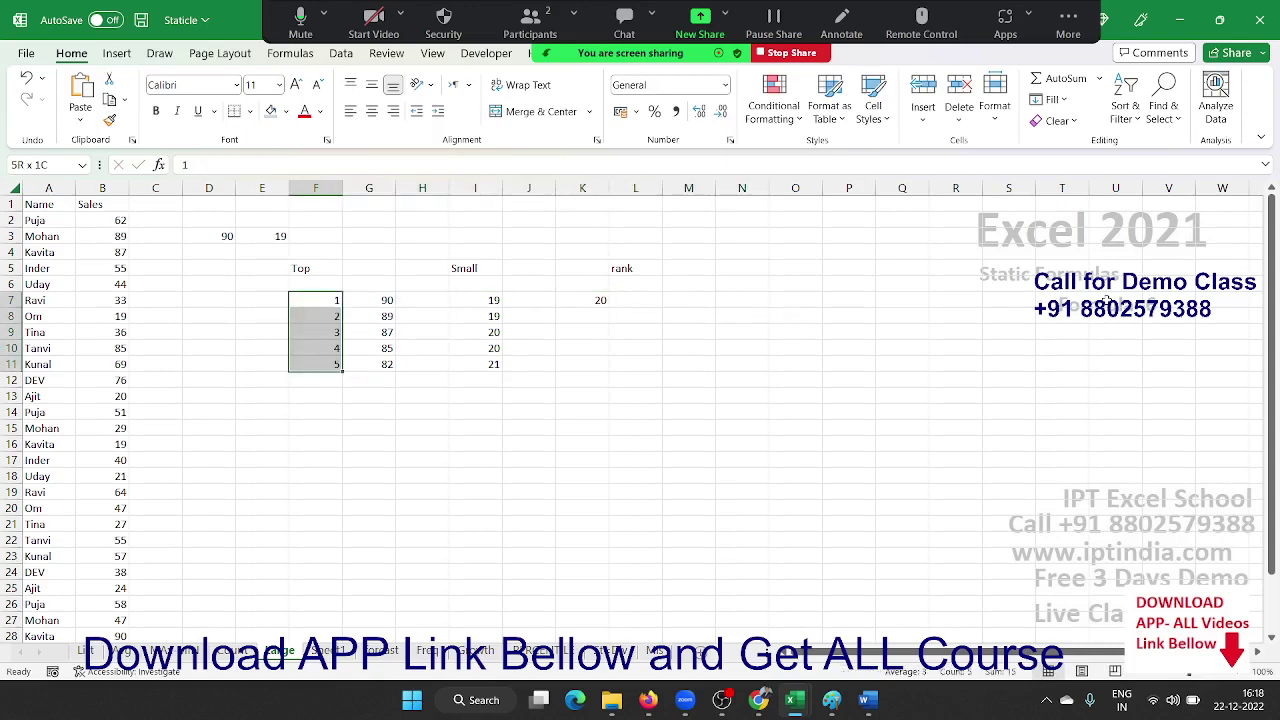
pyautogui.press('Right')
pyautogui.press('Right')
pyautogui.press('Right')
pyautogui.press('Right')
pyautogui.press('Right')
pyautogui.press('Right')
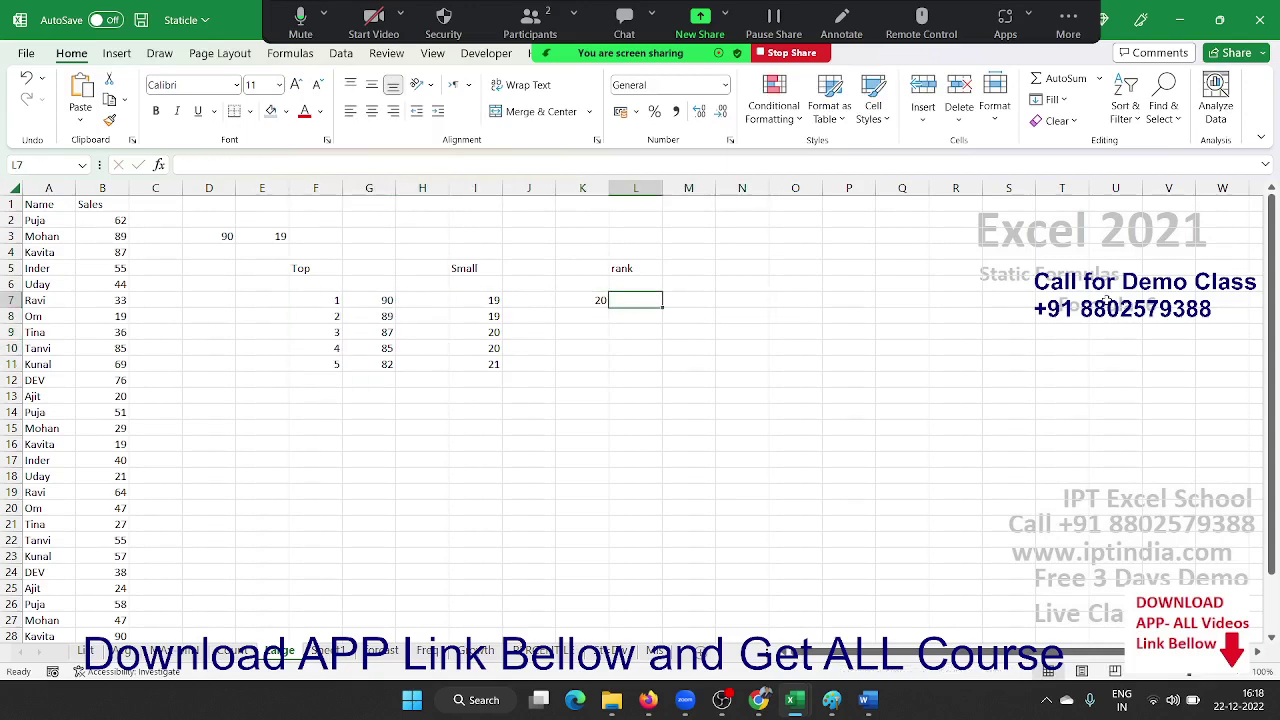
# Start a RANK function in L7, discarding an accidental RATE entry.
pyautogui.write('=ra')
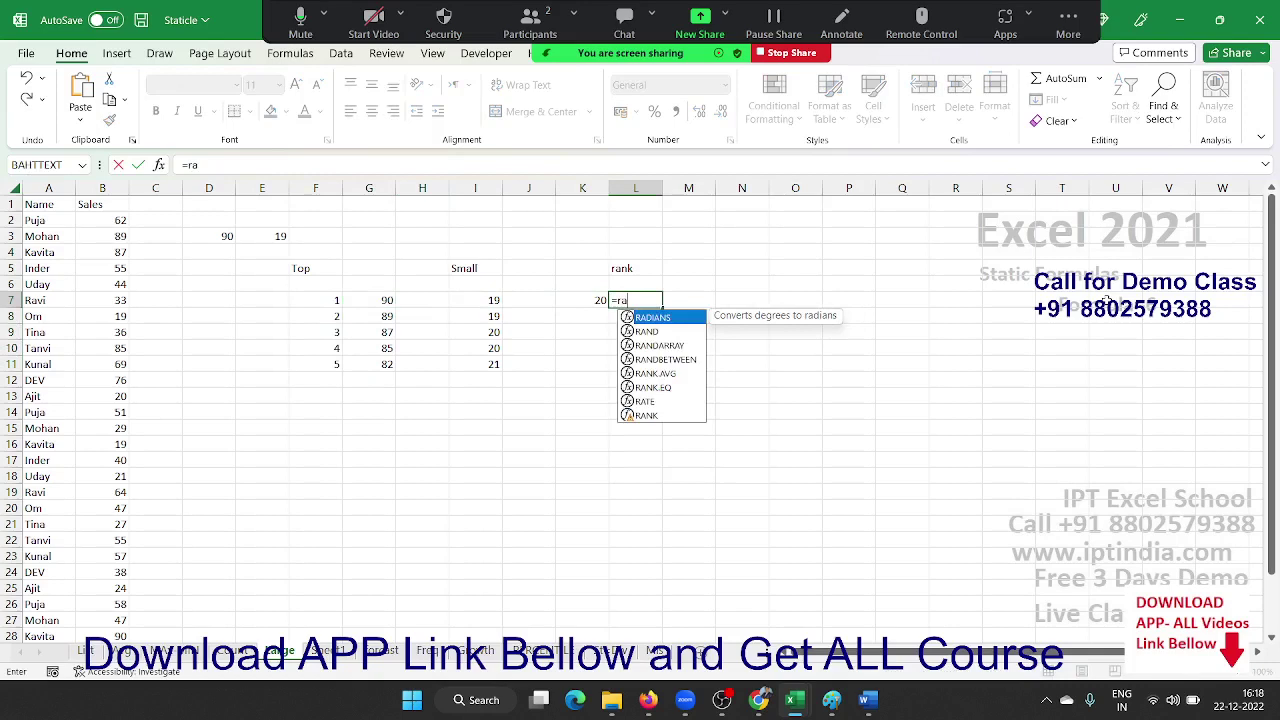
pyautogui.press('Down')
pyautogui.press('Down')
pyautogui.press('Down')
pyautogui.press('Down')
pyautogui.press('Down')
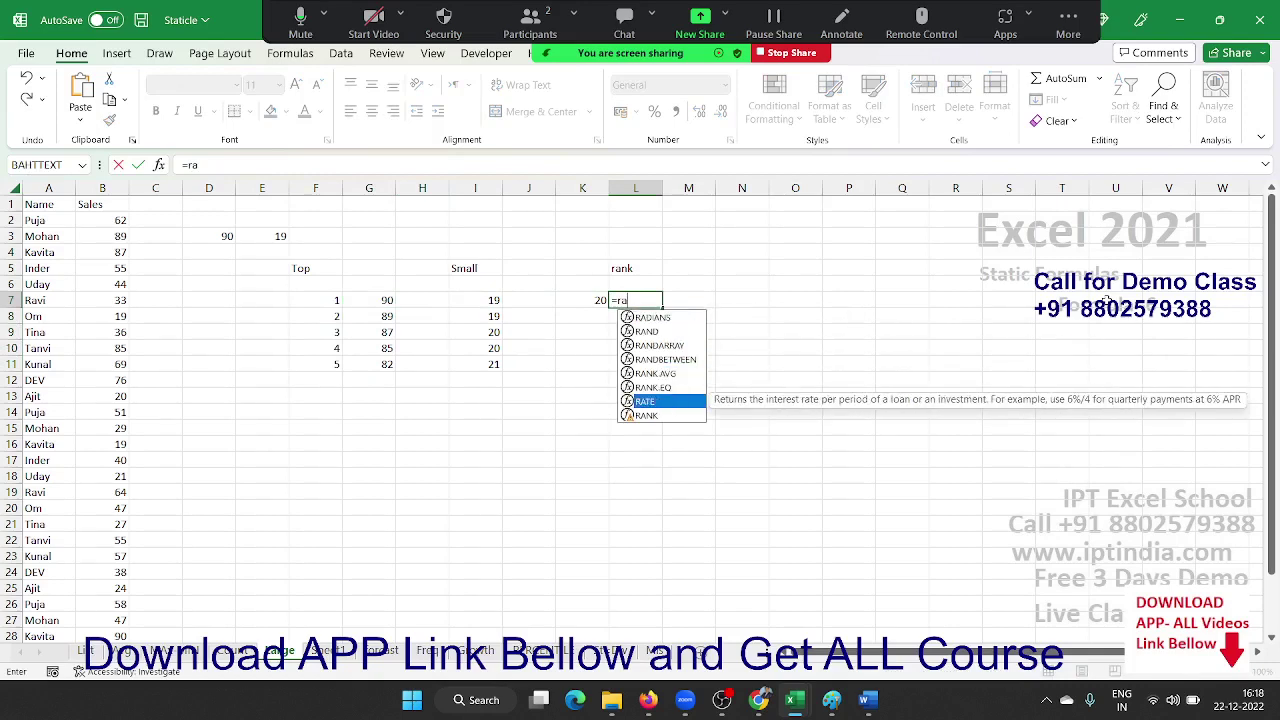
pyautogui.press('Tab')
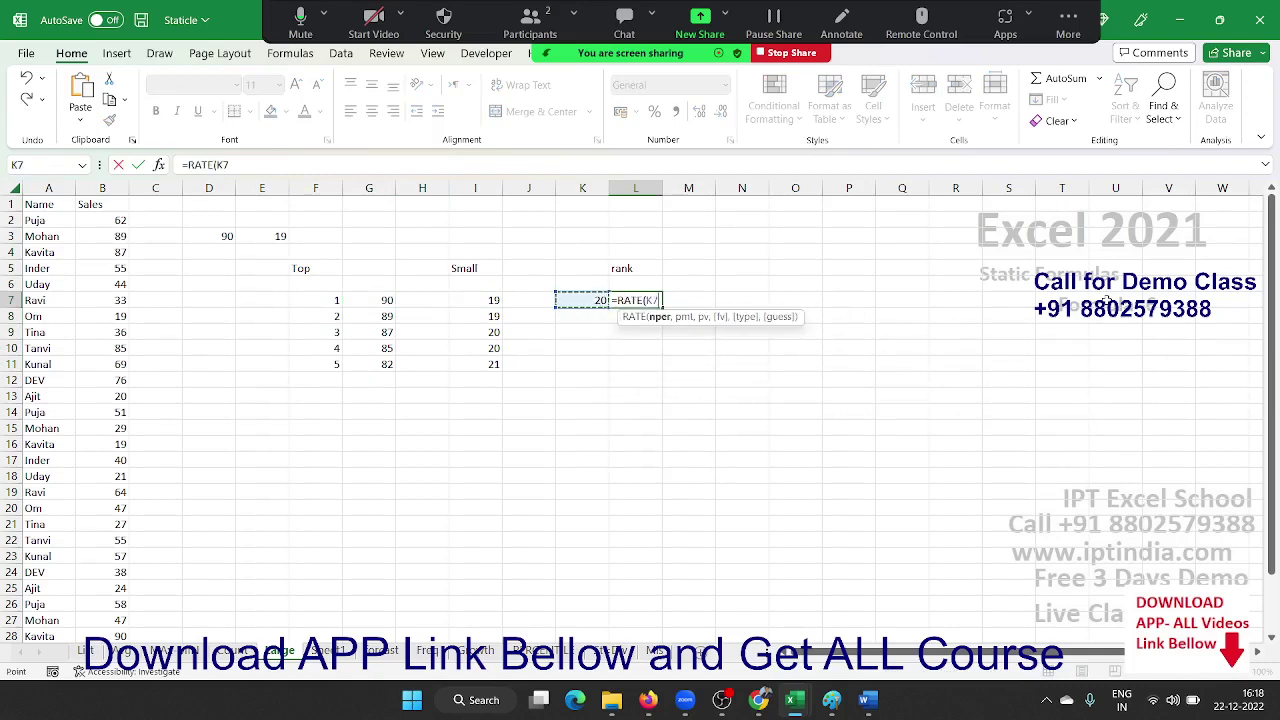
pyautogui.press('Escape')
pyautogui.write('rank')
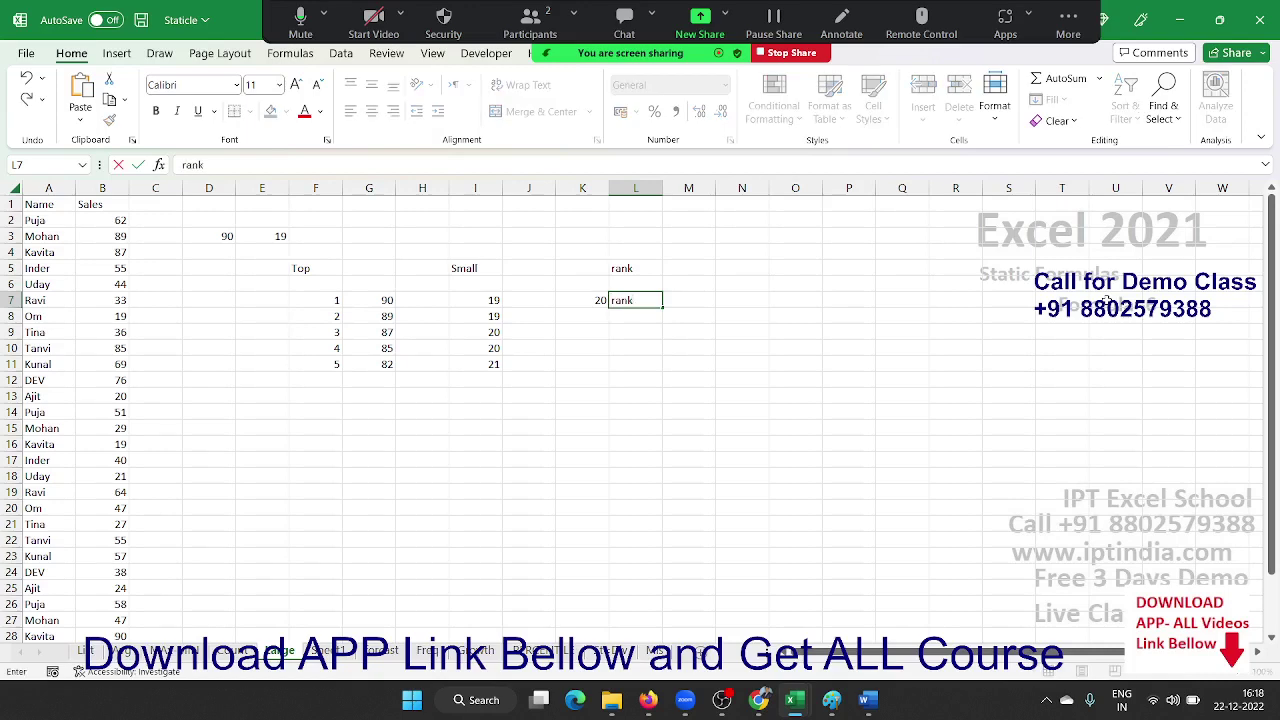
pyautogui.press('BackSpace')
pyautogui.press('BackSpace')
pyautogui.press('BackSpace')
pyautogui.write('=')
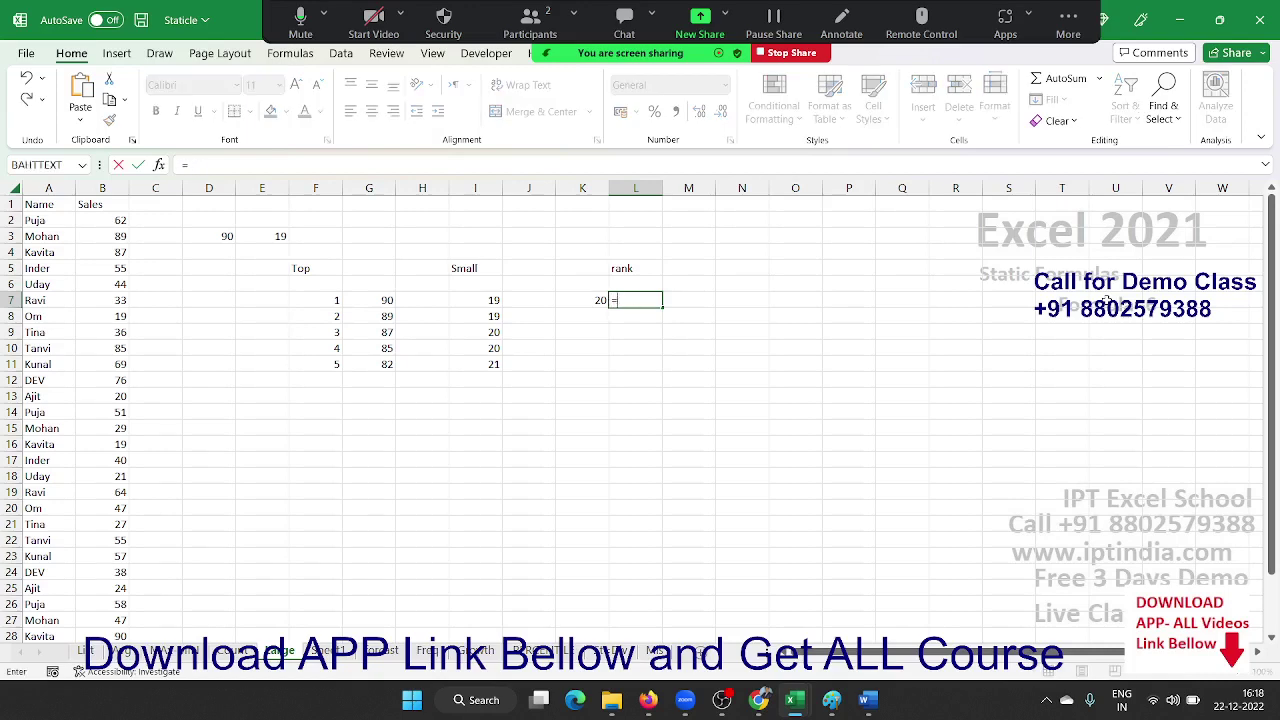
pyautogui.write('ra')
pyautogui.press('Down')
pyautogui.press('Down')
pyautogui.press('Down')
pyautogui.press('Down')
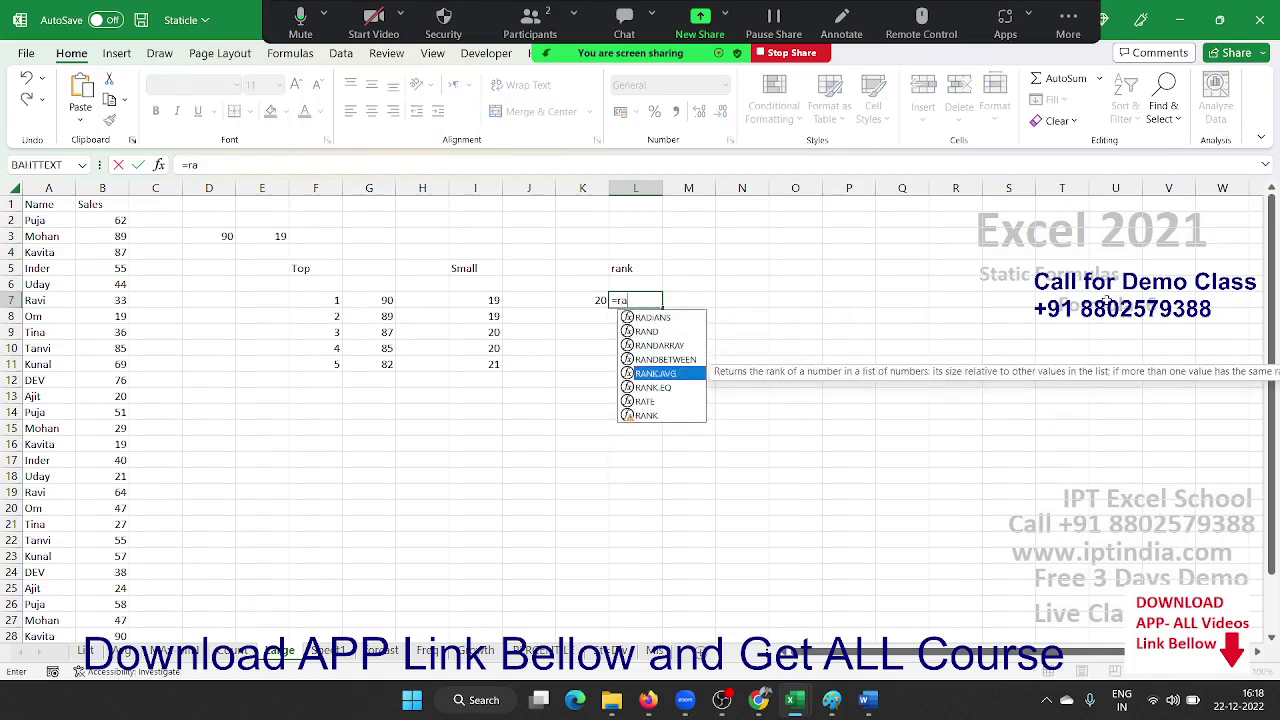
pyautogui.press('Up')
pyautogui.press('Up')
pyautogui.press('Down')
pyautogui.press('Down')
pyautogui.press('Down')
pyautogui.press('Down')
pyautogui.press('Down')
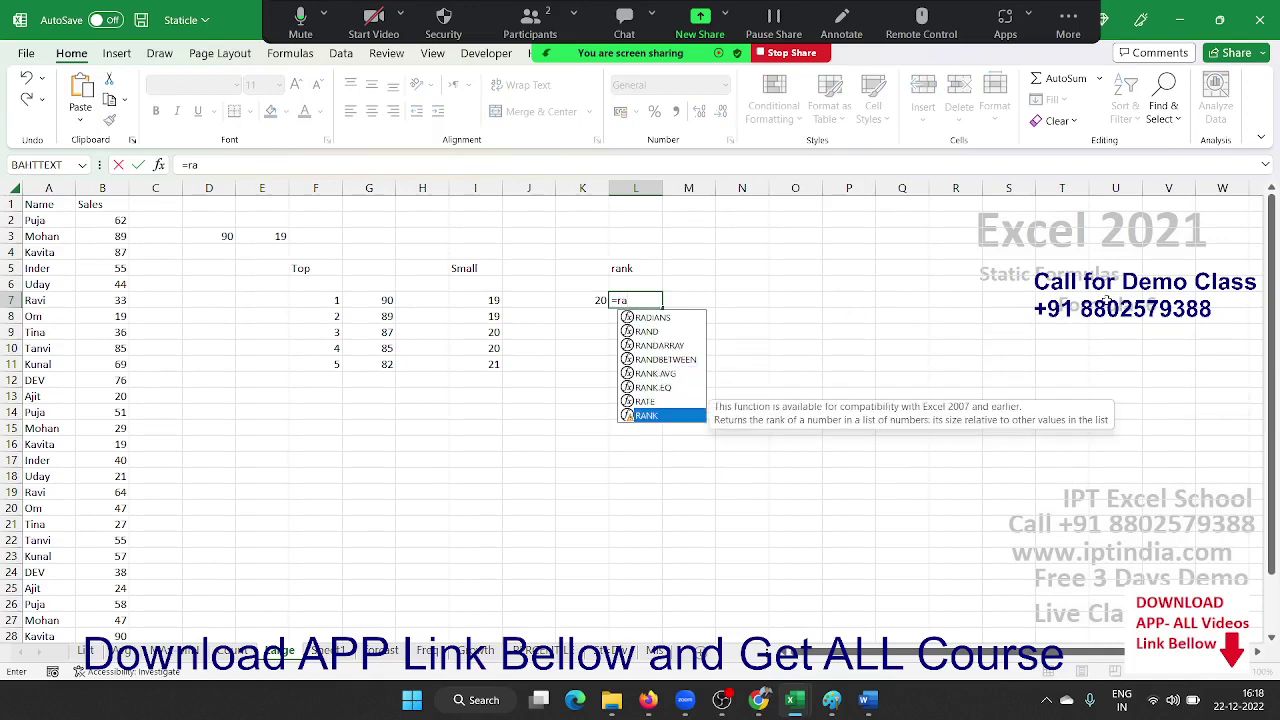
pyautogui.press('Tab')
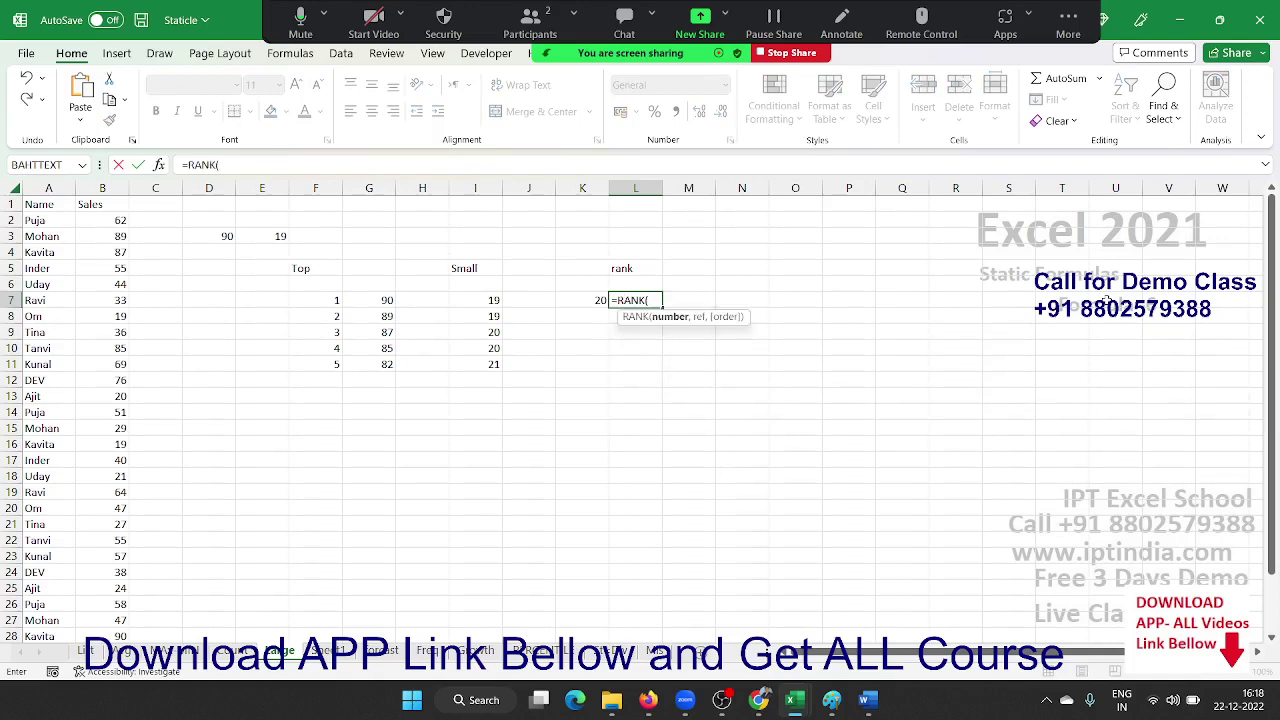
# Complete =RANK(K7,B:B,1) in L7, ranking K7 in ascending order against the Sales column.
pyautogui.press('Left')
pyautogui.write(',')
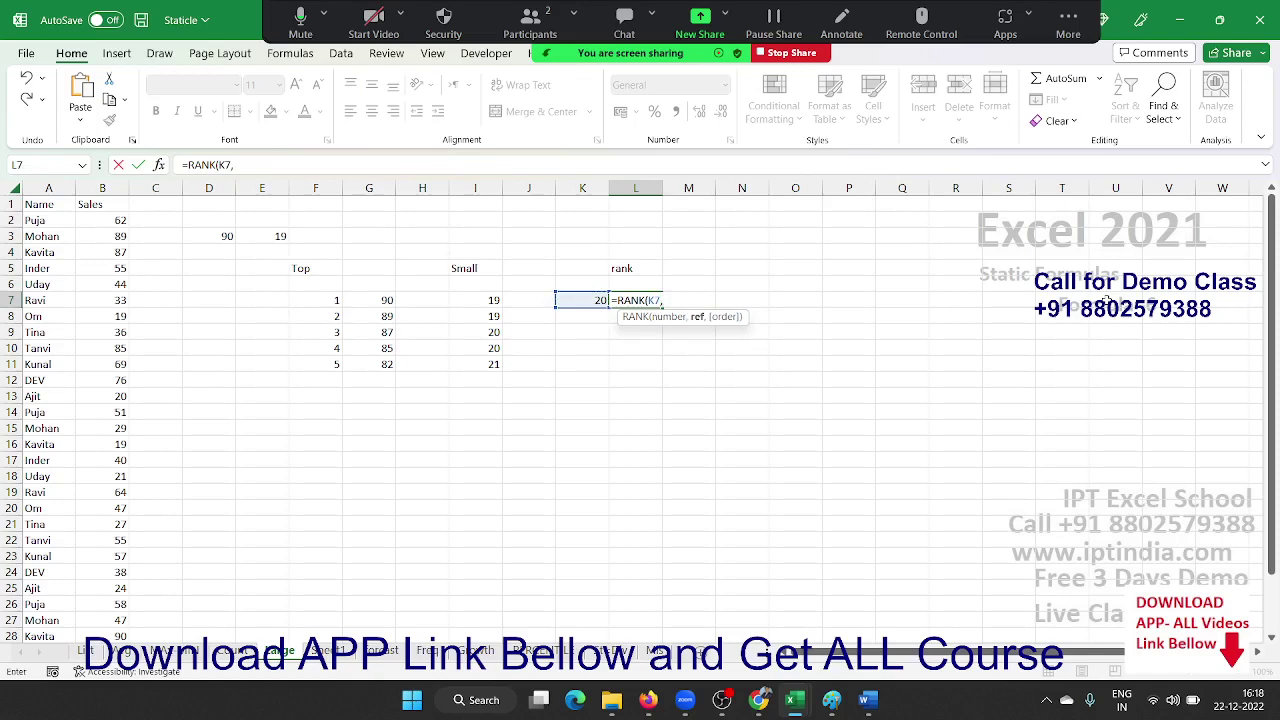
pyautogui.press('Left')
pyautogui.press('Left')
pyautogui.press('Left')
pyautogui.press('Left')
pyautogui.press('Left')
pyautogui.press('Left')
pyautogui.press('Left')
pyautogui.press('Left')
pyautogui.press('Left')
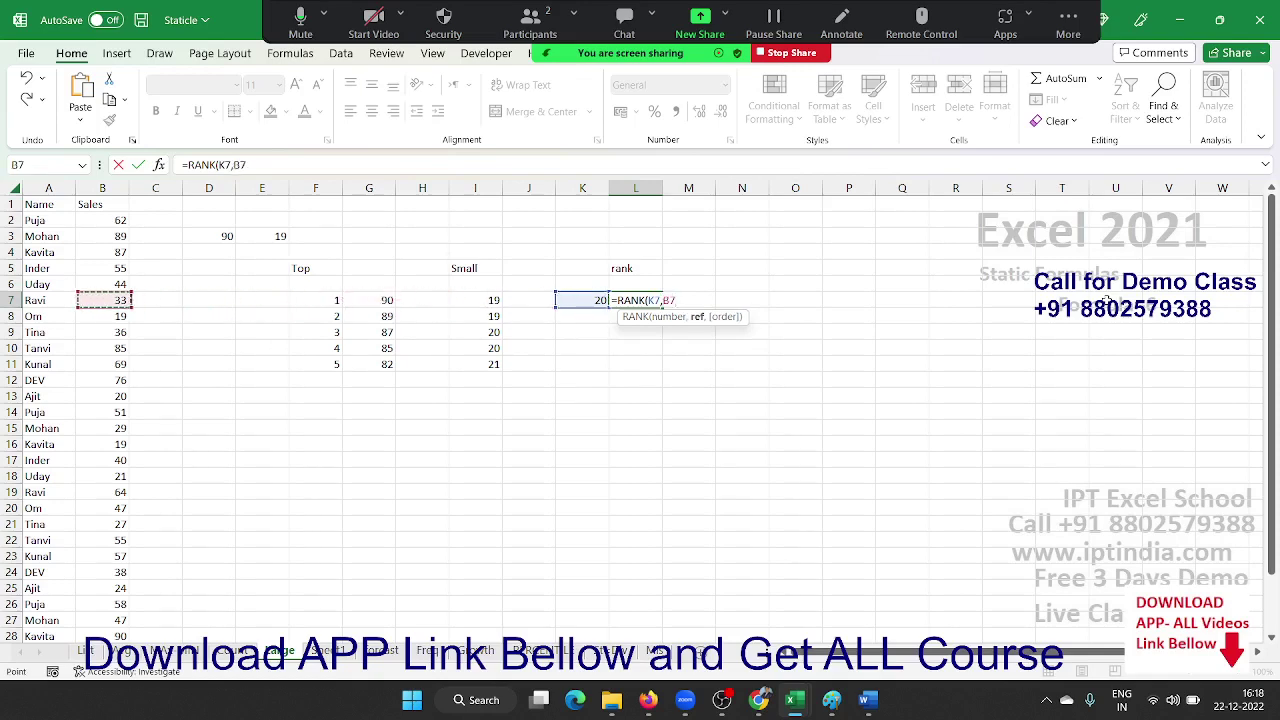
pyautogui.press('Left')
pyautogui.press('Right')
pyautogui.hotkey('ctrl', 'space')
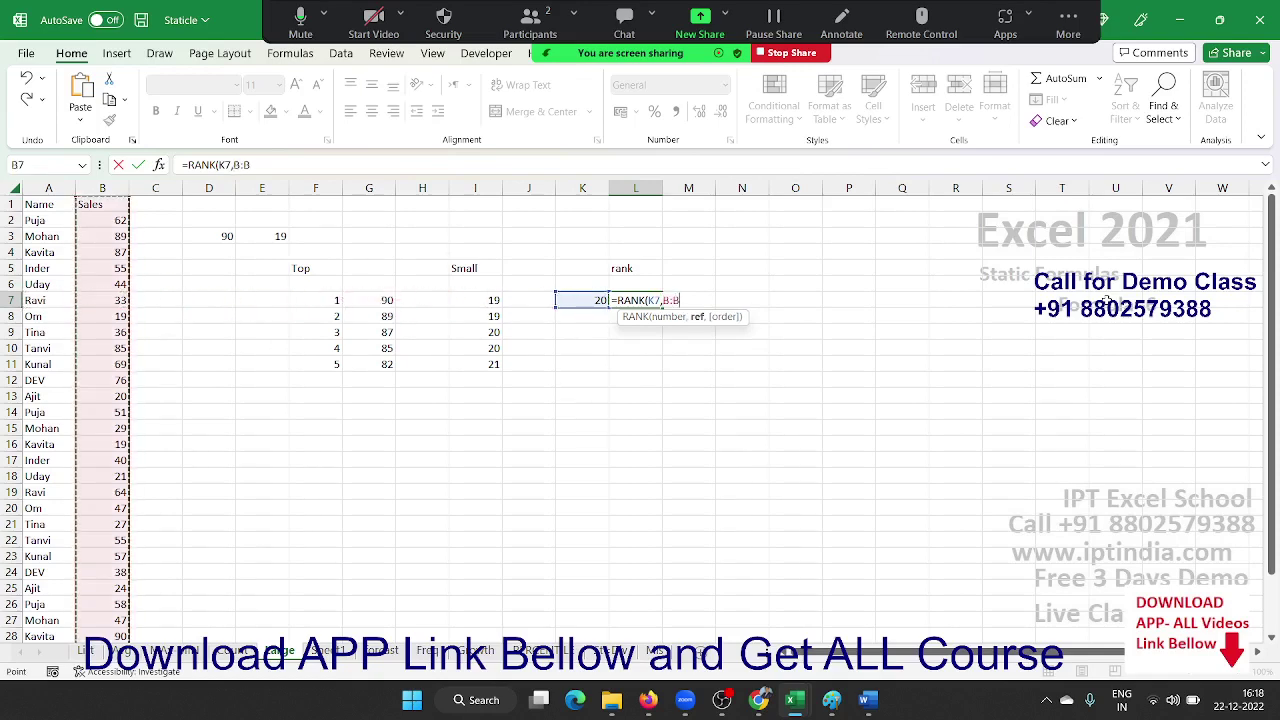
pyautogui.write(',')
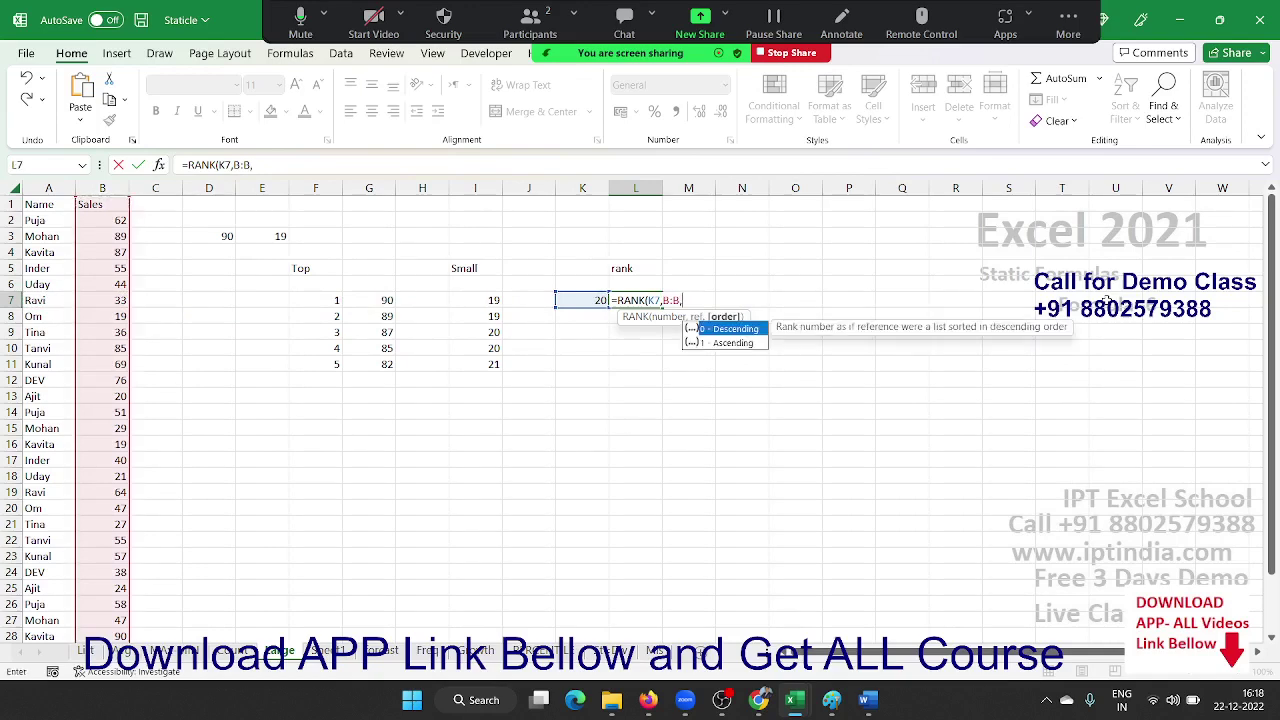
pyautogui.press('Down')
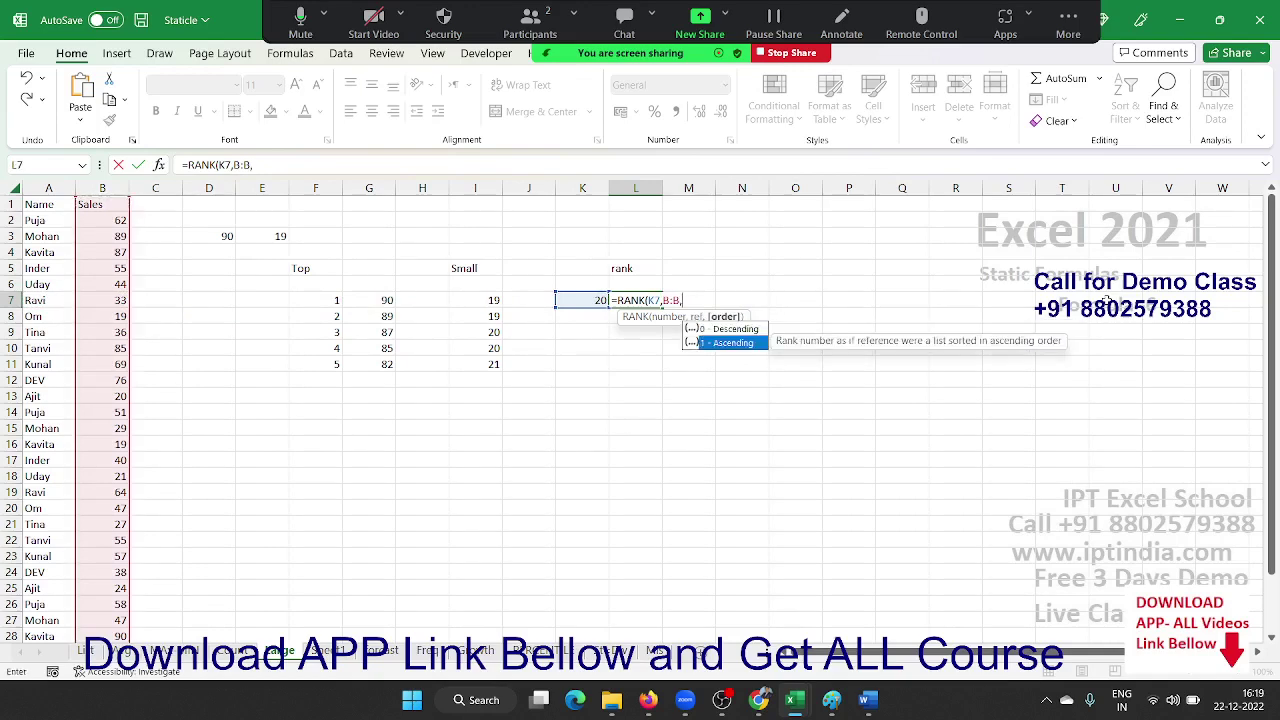
pyautogui.press('Tab')
pyautogui.press('Return')
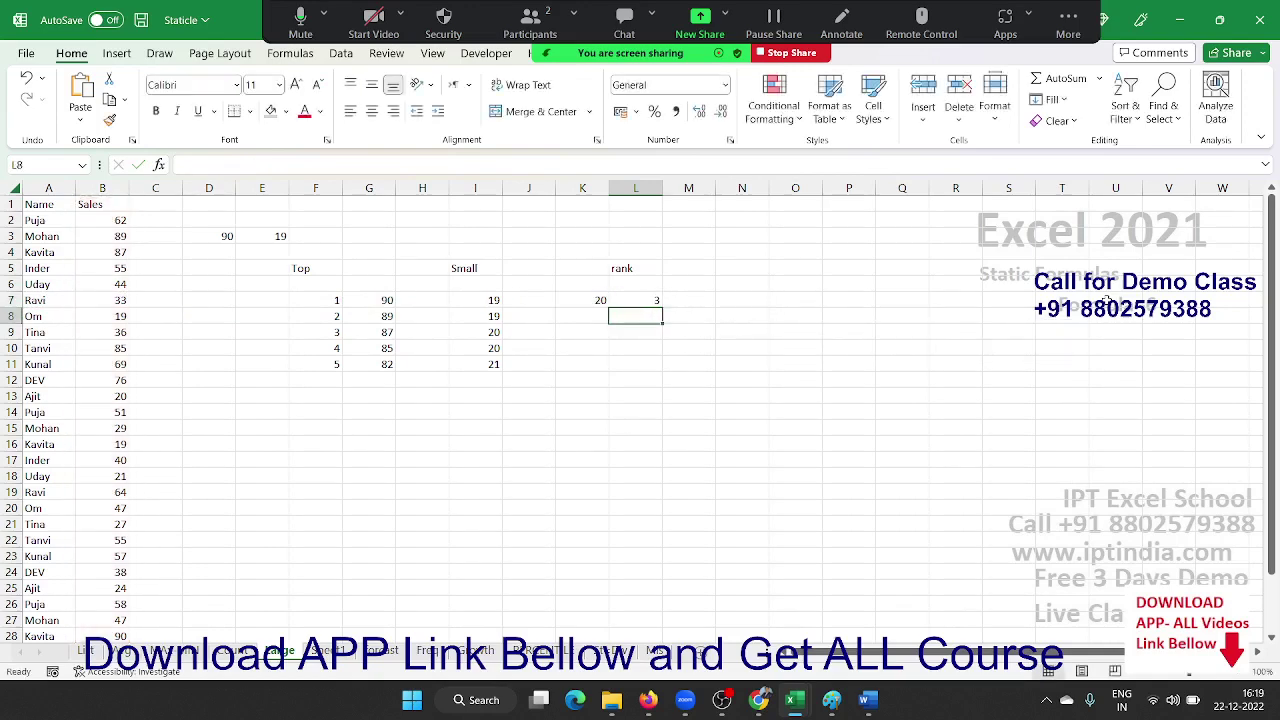
# Change K7 to 33 and the position number in F11 to 11.
pyautogui.click(336, 364)
pyautogui.moveTo(336, 332); pyautogui.dragTo(478, 331)
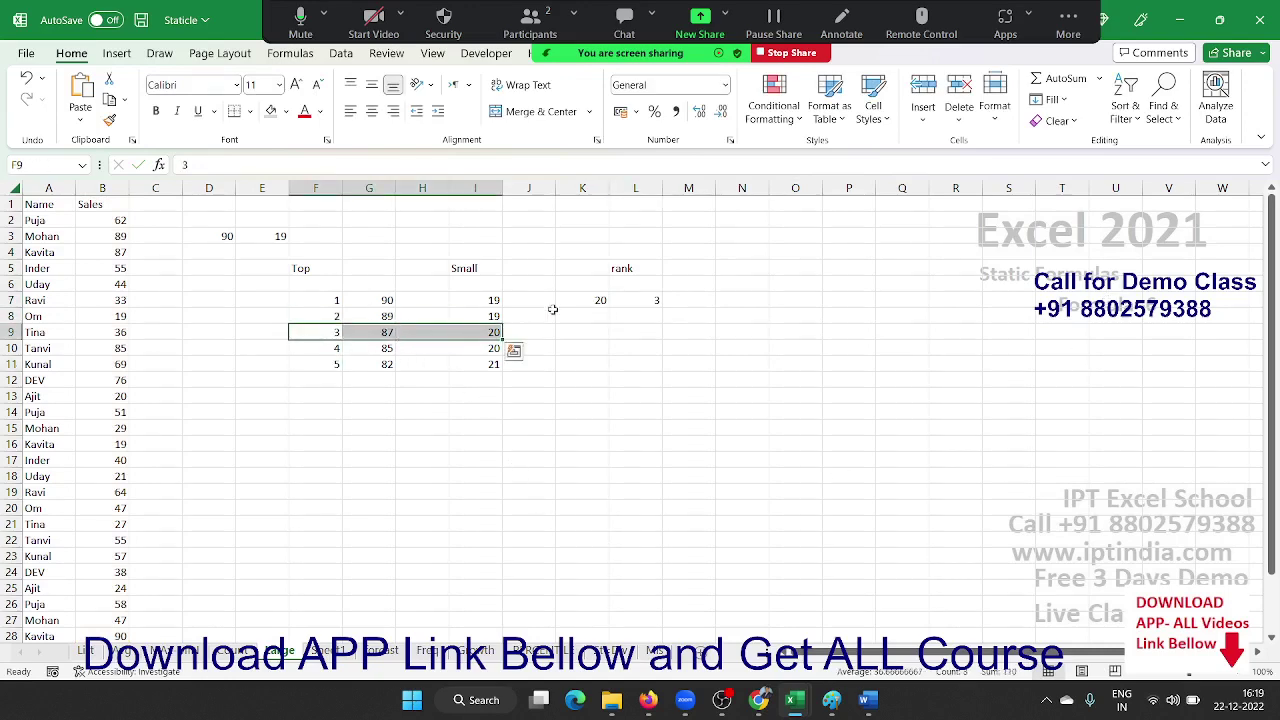
pyautogui.click(575, 299)
pyautogui.write('33')
pyautogui.press('Return')
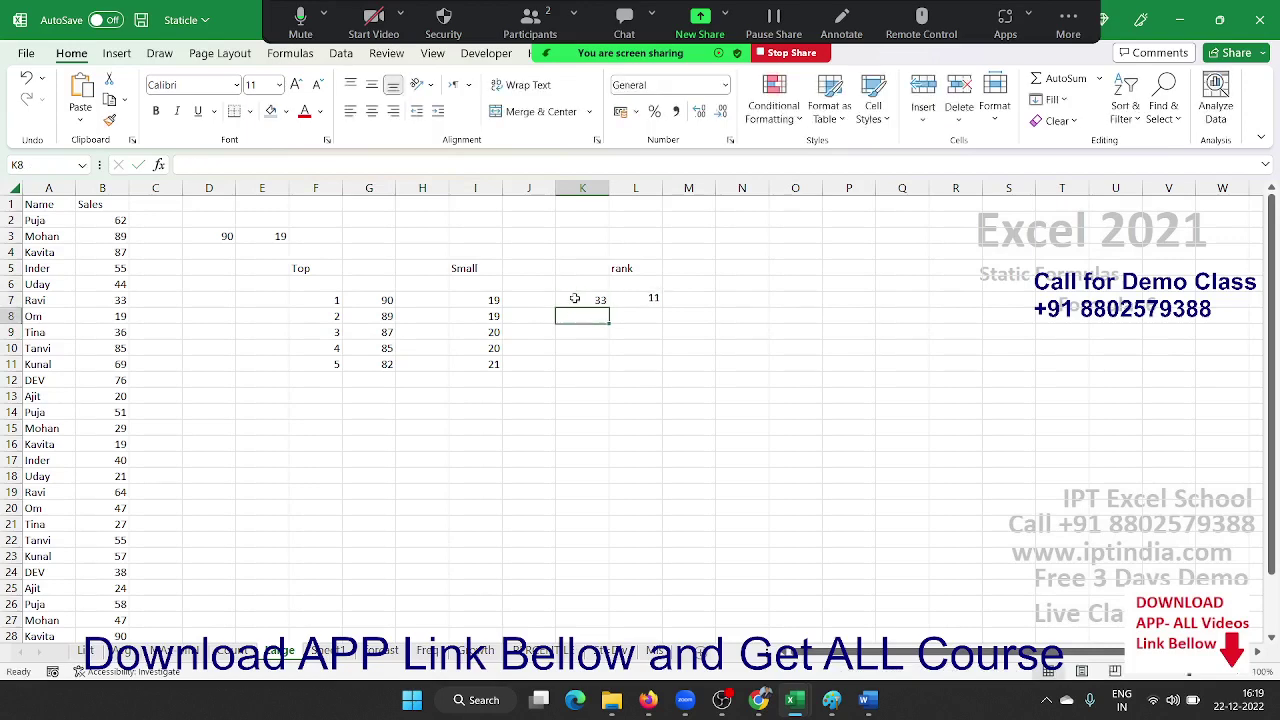
pyautogui.click(298, 367)
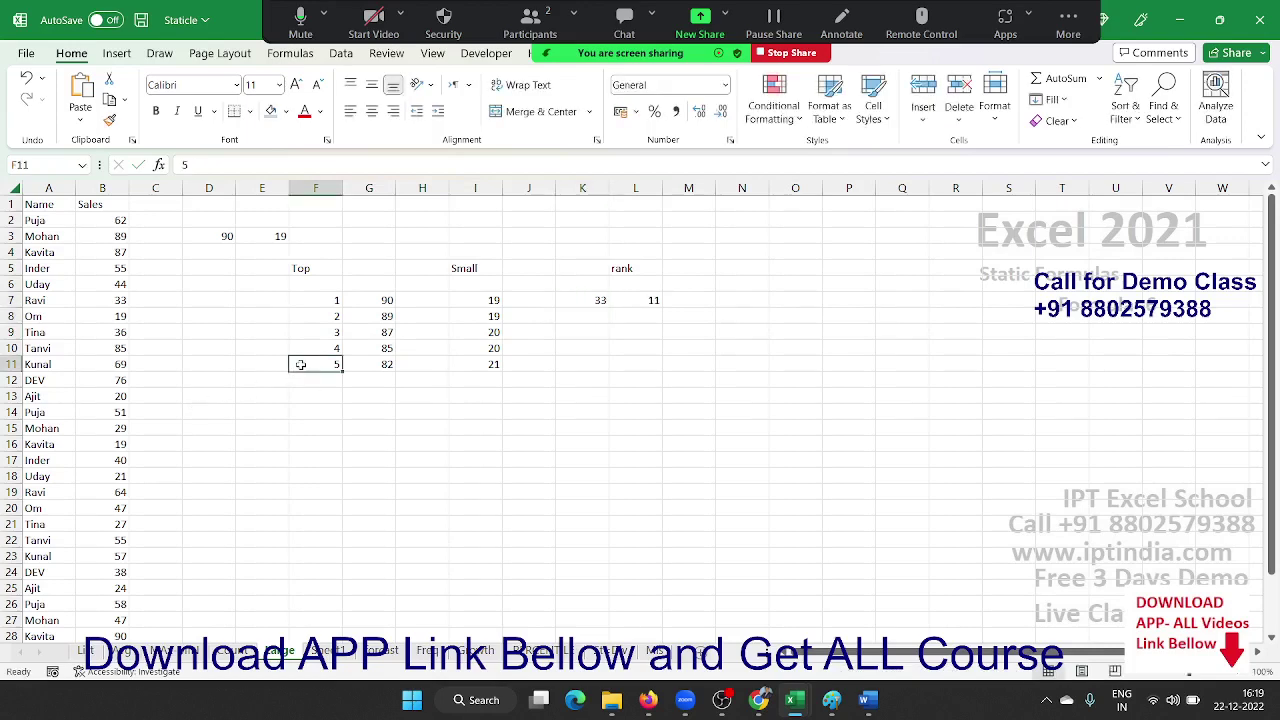
pyautogui.write('11')
pyautogui.press('Return')
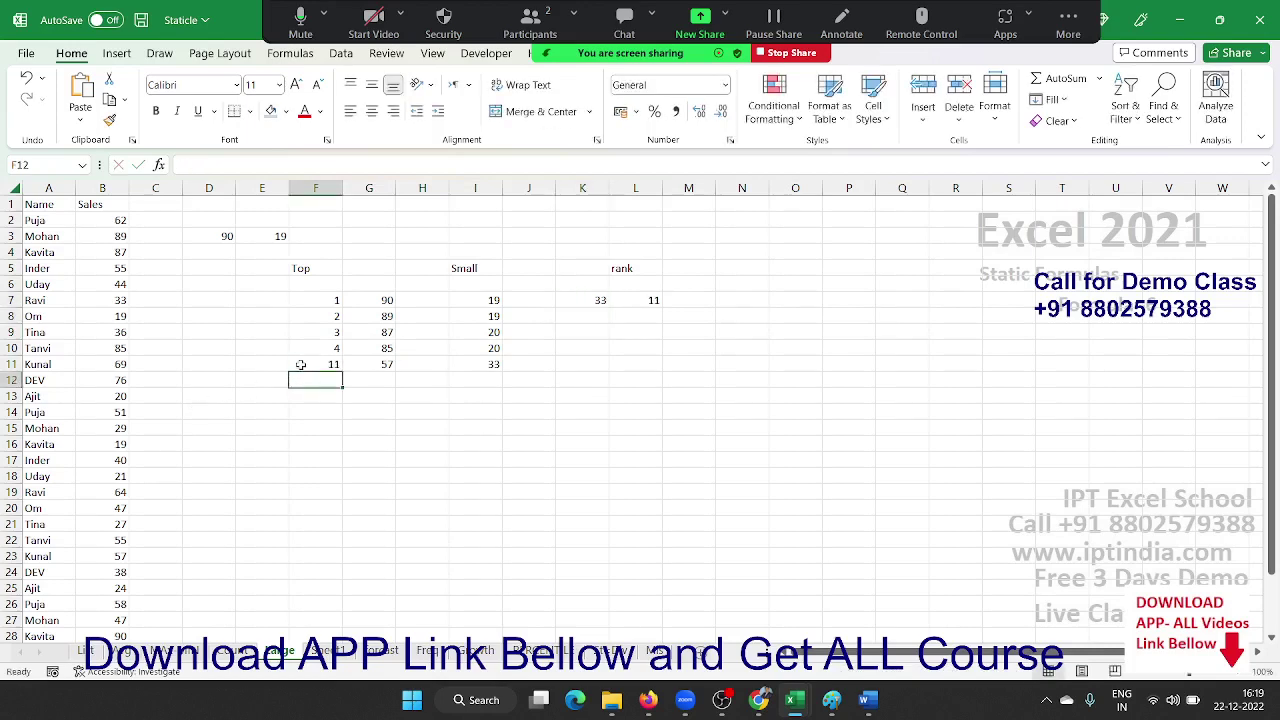
# Begin a second rank formula in M7 with =ran.
pyautogui.press('Right')
pyautogui.press('Right')
pyautogui.press('Right')
pyautogui.press('Right')
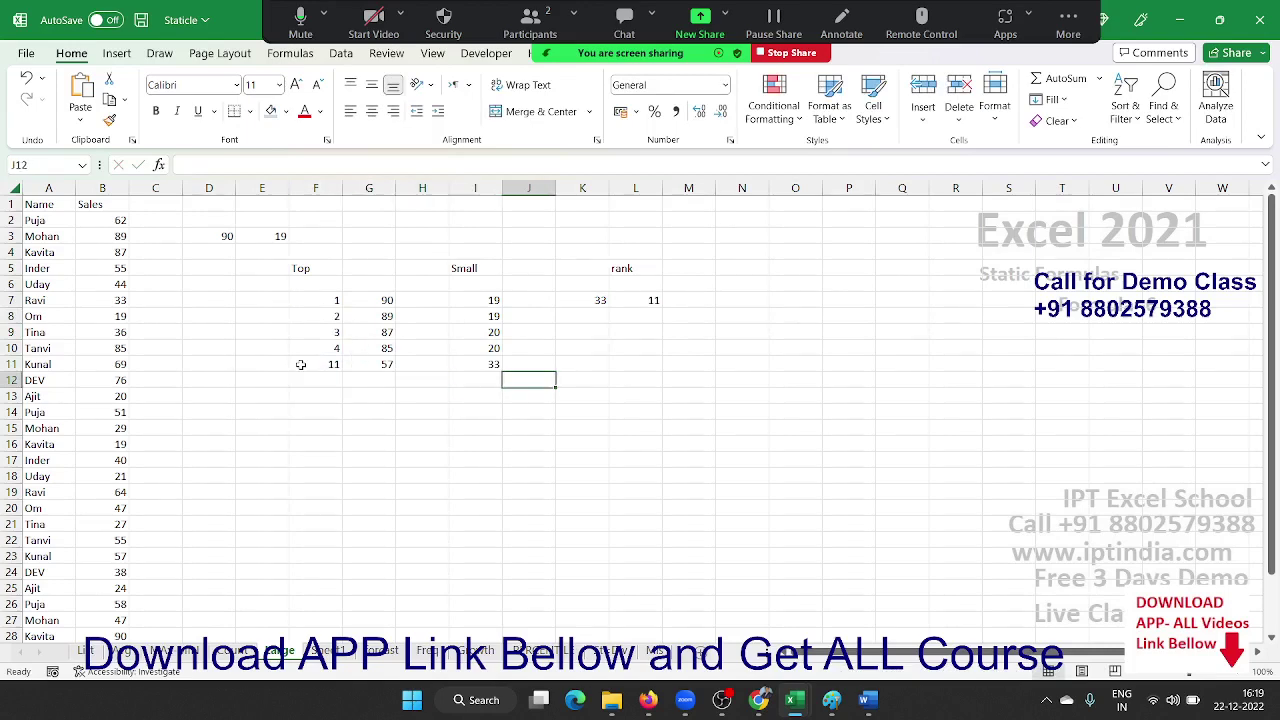
pyautogui.press('Up')
pyautogui.press('Left')
pyautogui.press('Right')
pyautogui.press('Right')
pyautogui.press('Right')
pyautogui.press('Up')
pyautogui.press('Up')
pyautogui.press('Up')
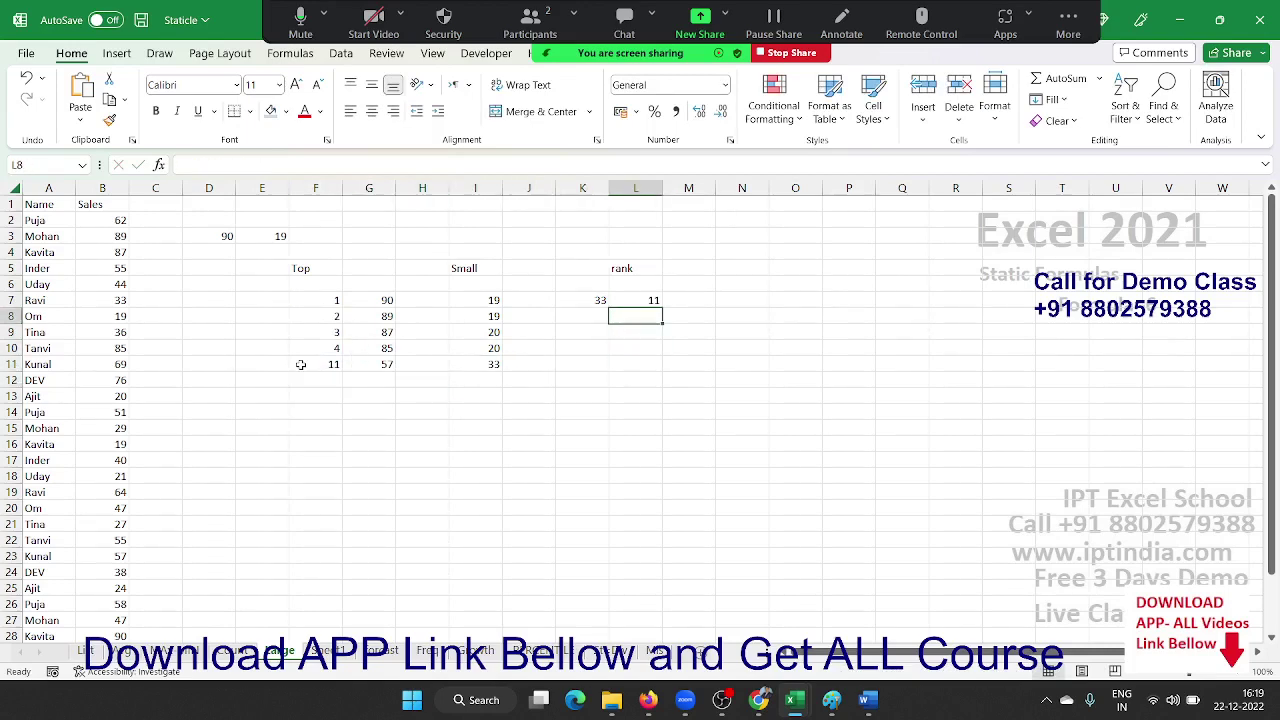
pyautogui.press('Up')
pyautogui.press('Right')
pyautogui.write('=ran')
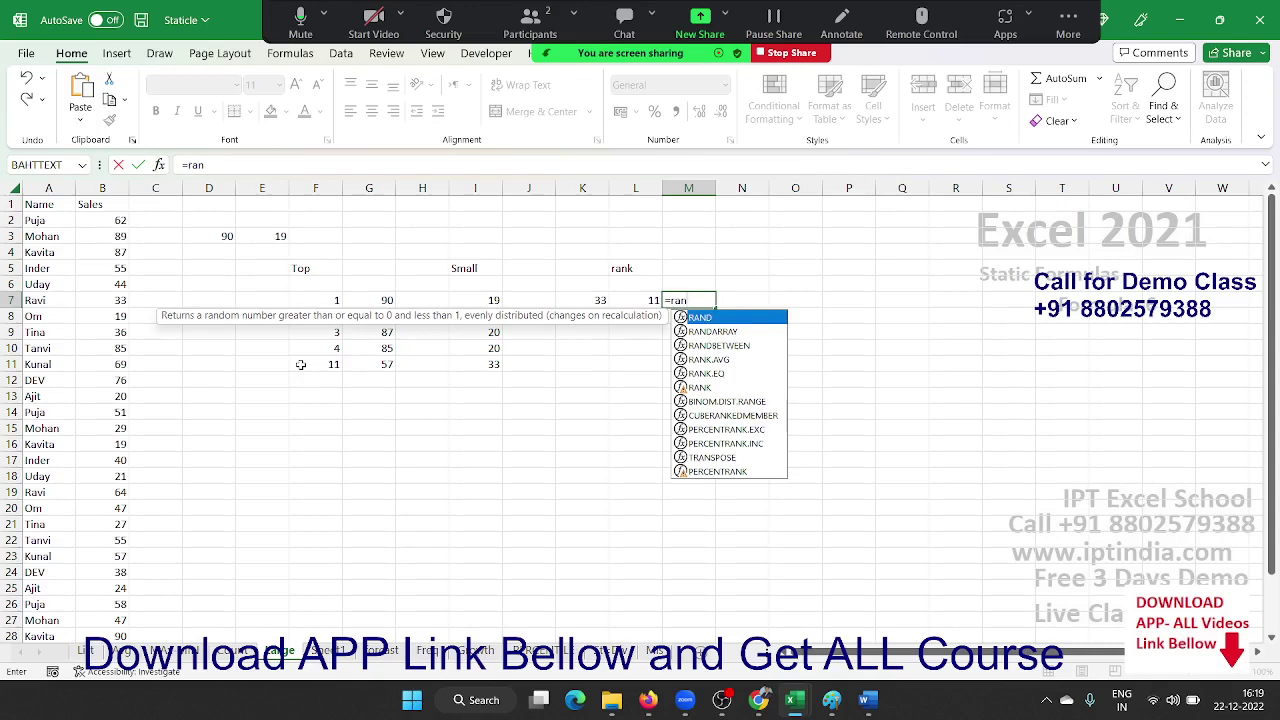
# Enter =RANK.AVG(K7,B:B,1) in M7 to rank K7 against column B in ascending order.
pyautogui.write('k')
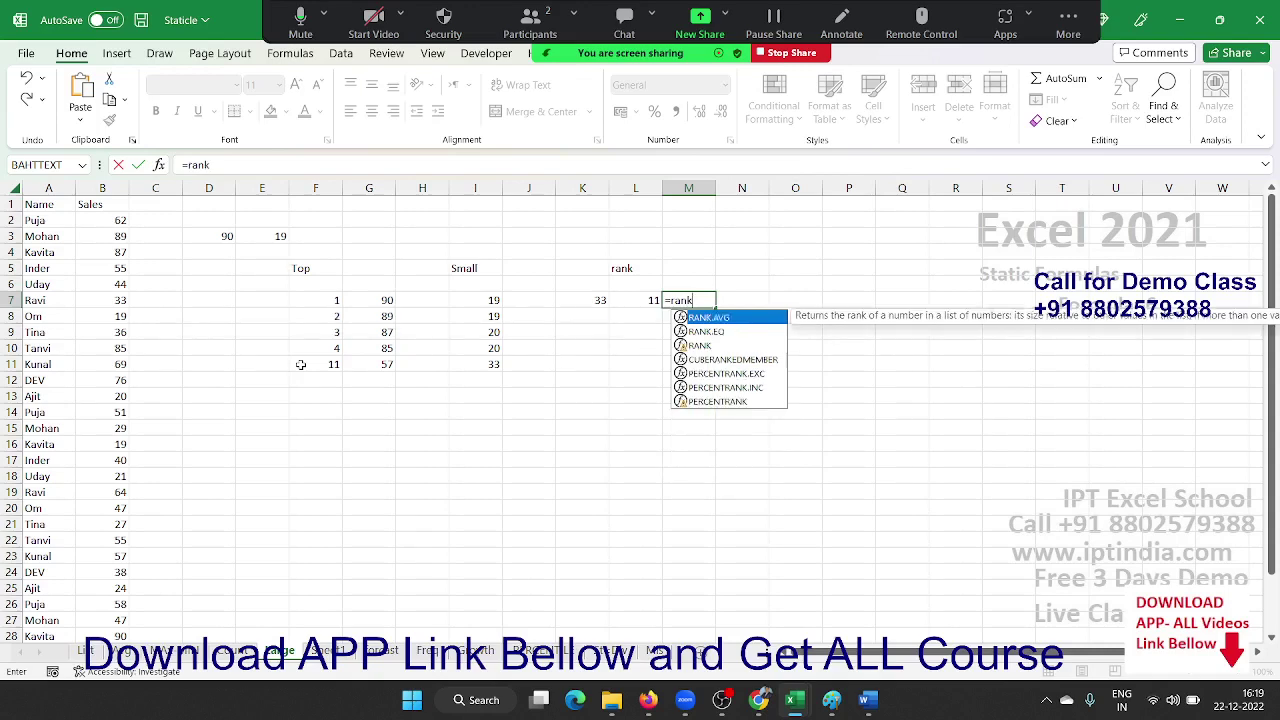
pyautogui.press('Tab')
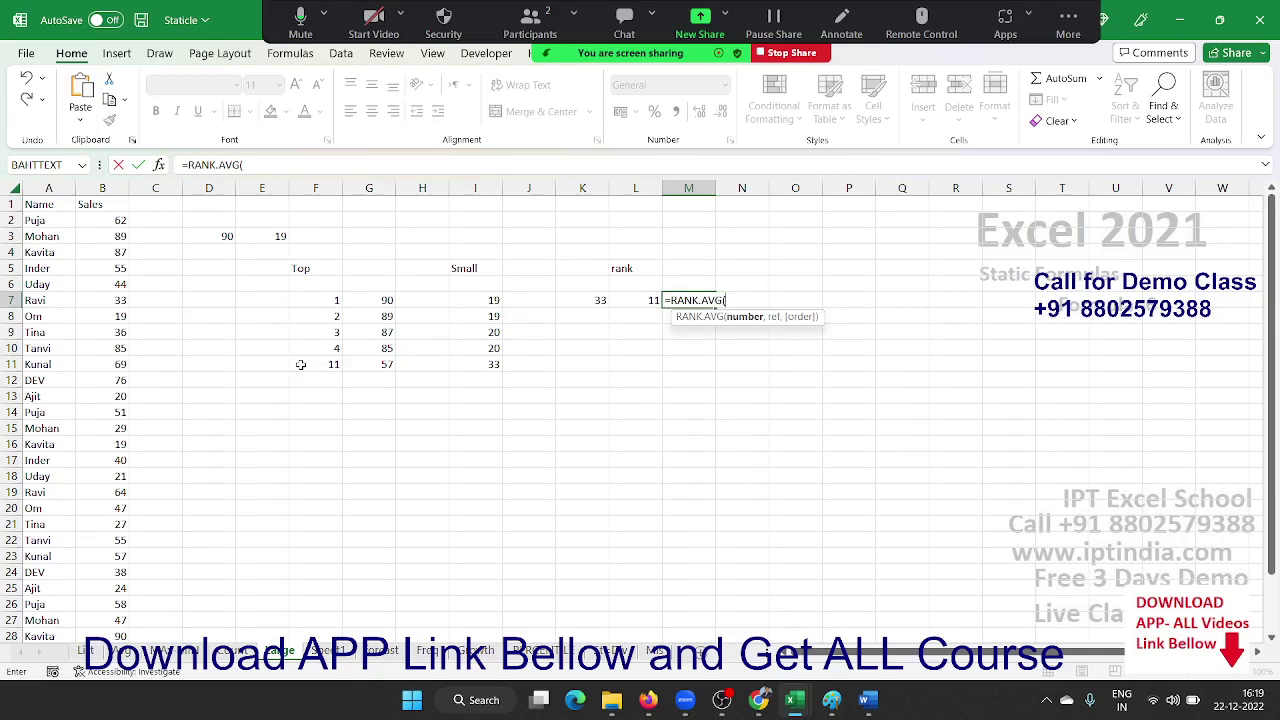
pyautogui.press('Left')
pyautogui.press('Left')
pyautogui.write(',')
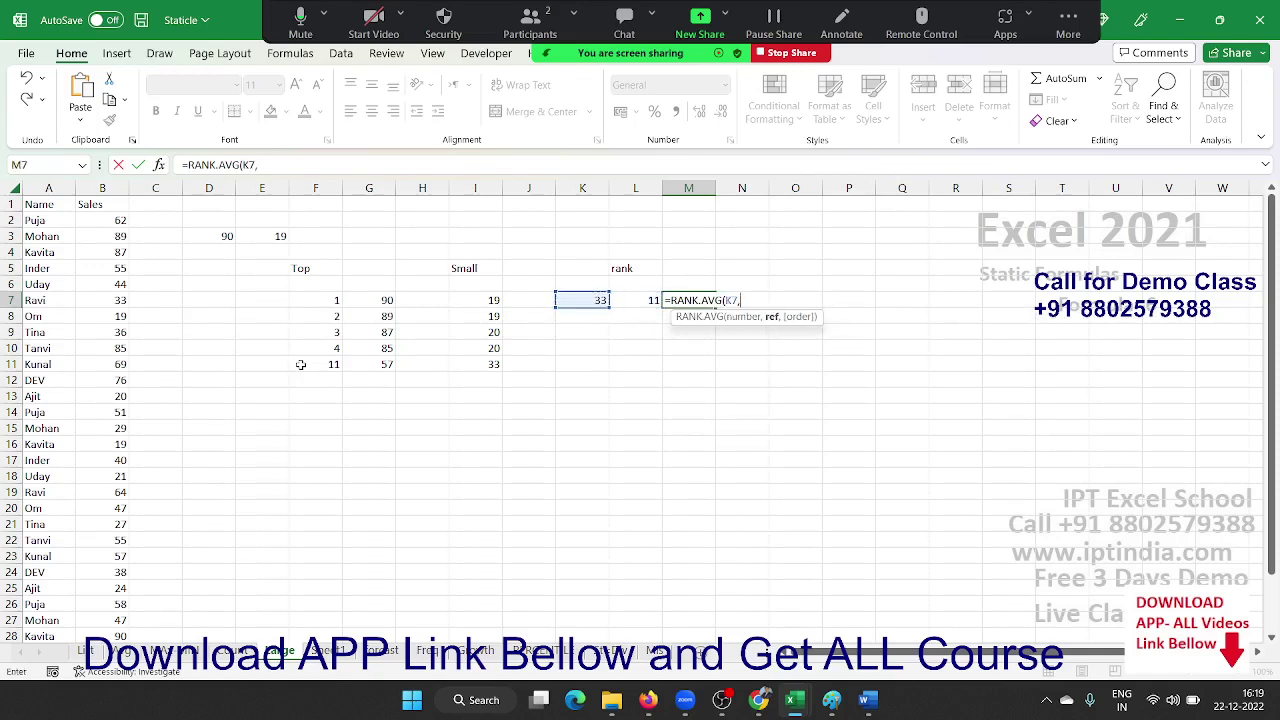
pyautogui.press('Left')
pyautogui.press('Left')
pyautogui.press('Left')
pyautogui.press('Left')
pyautogui.press('Left')
pyautogui.press('Left')
pyautogui.press('Left')
pyautogui.press('Left')
pyautogui.press('Left')
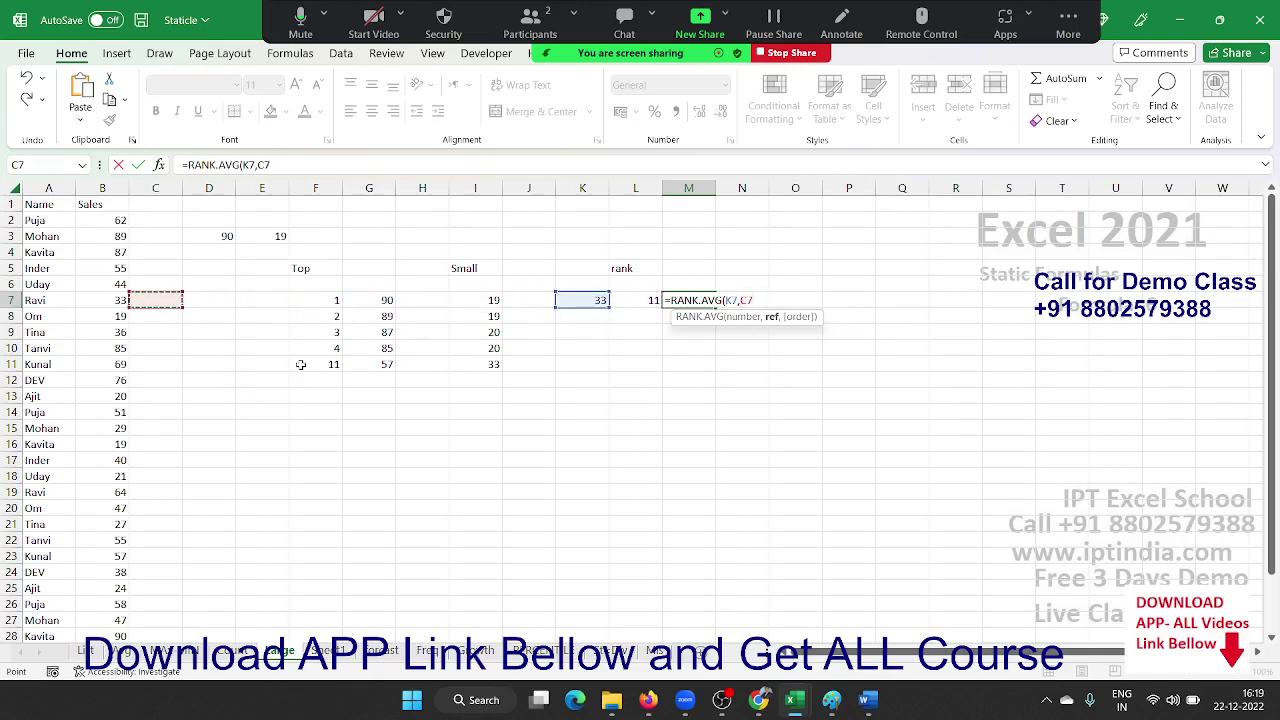
pyautogui.press('Left')
pyautogui.hotkey('ctrl', 'space')
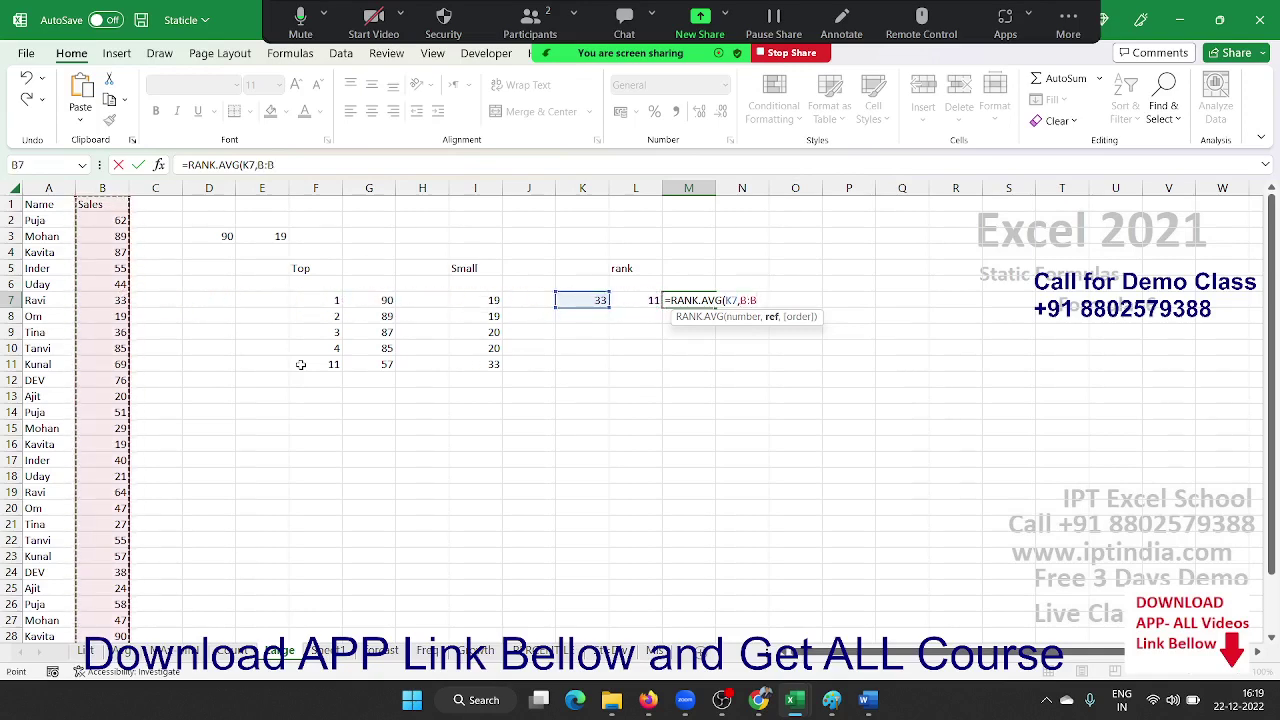
pyautogui.write(',')
pyautogui.press('Down')
pyautogui.press('Tab')
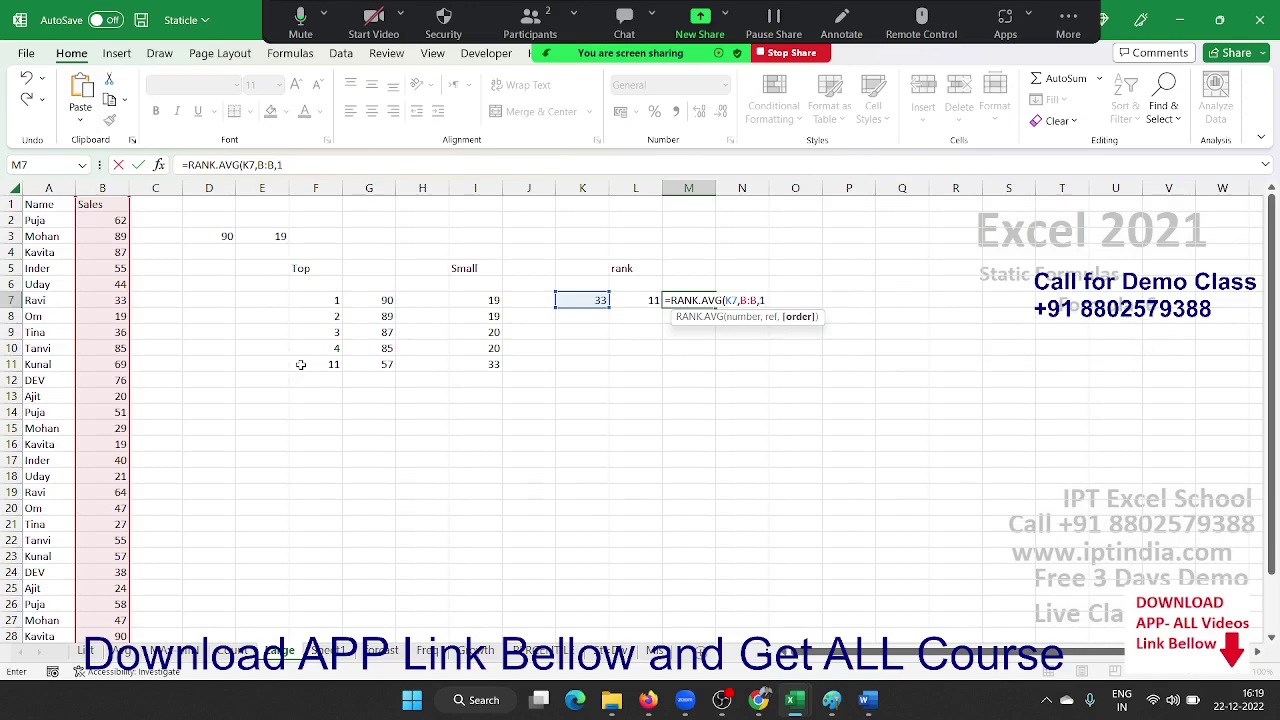
pyautogui.press('Return')
# Change the sales value in B10 to 33 so M7 shows the tied rank 11.5.
pyautogui.press('Up')
pyautogui.press('Left')
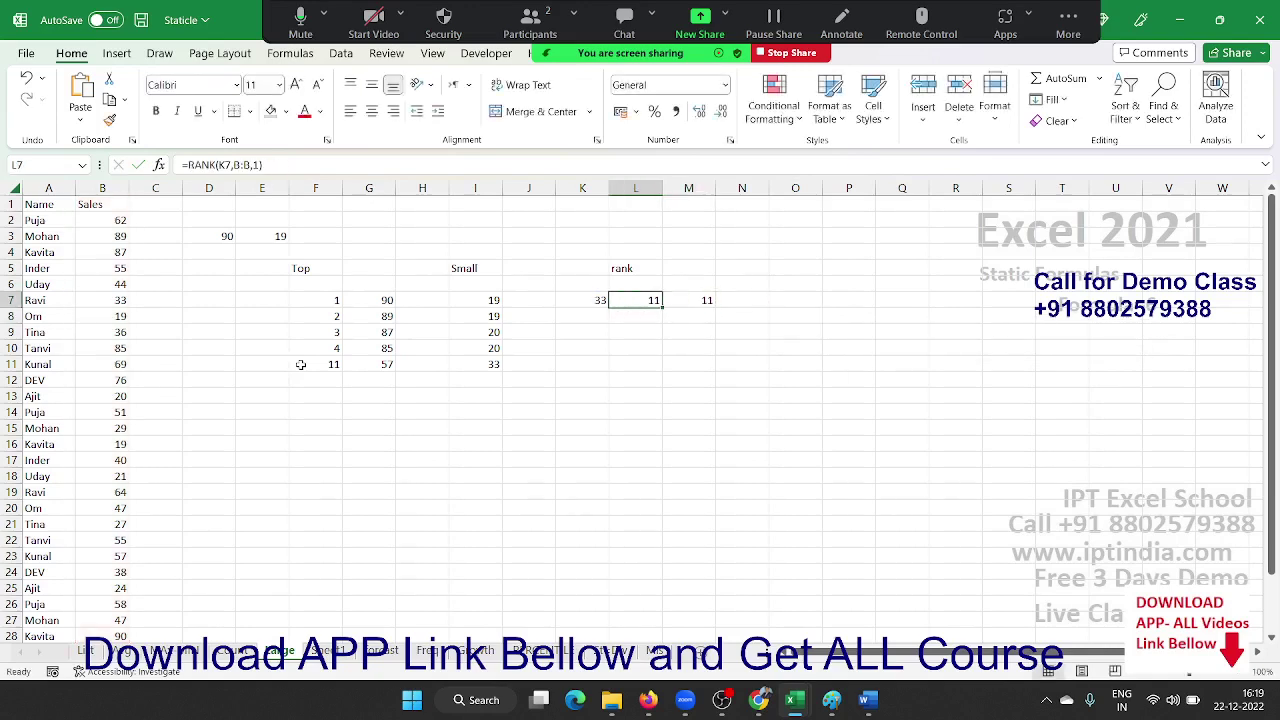
pyautogui.press('Left')
pyautogui.press('Left')
pyautogui.press('Left')
pyautogui.press('Left')
pyautogui.press('Left')
pyautogui.press('Left')
pyautogui.press('Left')
pyautogui.press('Left')
pyautogui.press('Left')
pyautogui.press('Left')
pyautogui.press('Down')
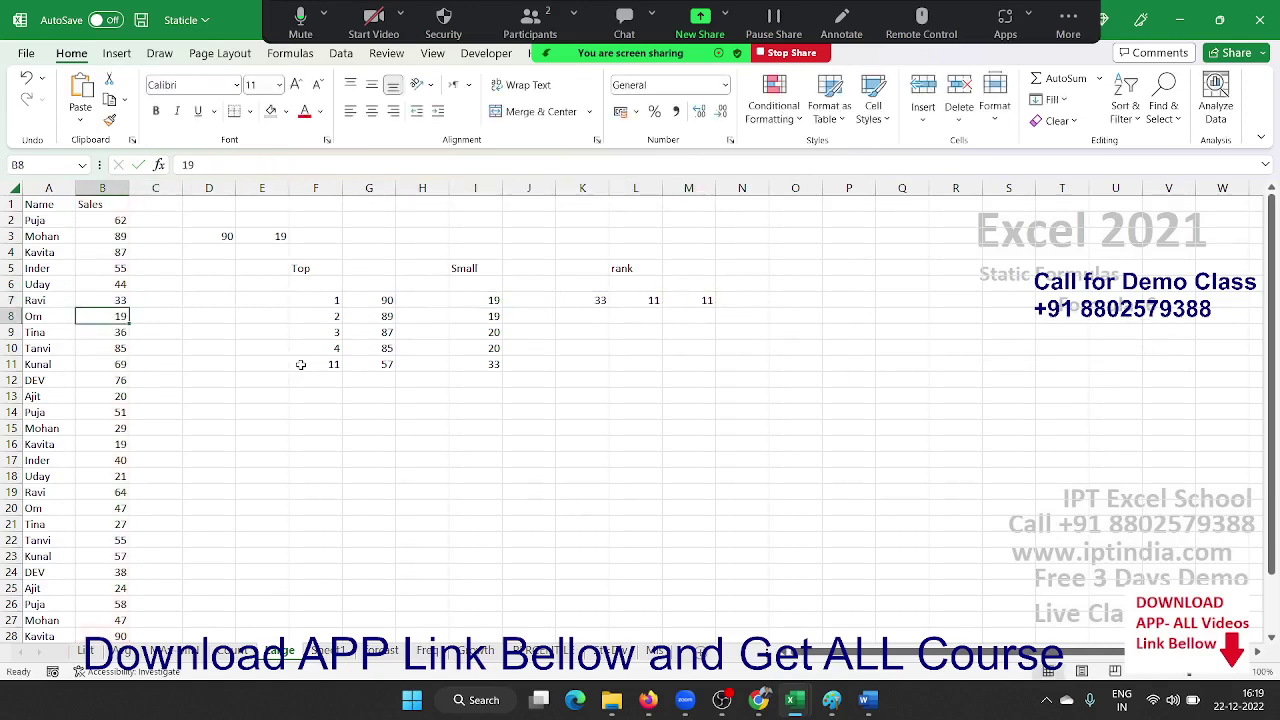
pyautogui.press('Down')
pyautogui.press('Down')
pyautogui.write('33')
pyautogui.press('Return')
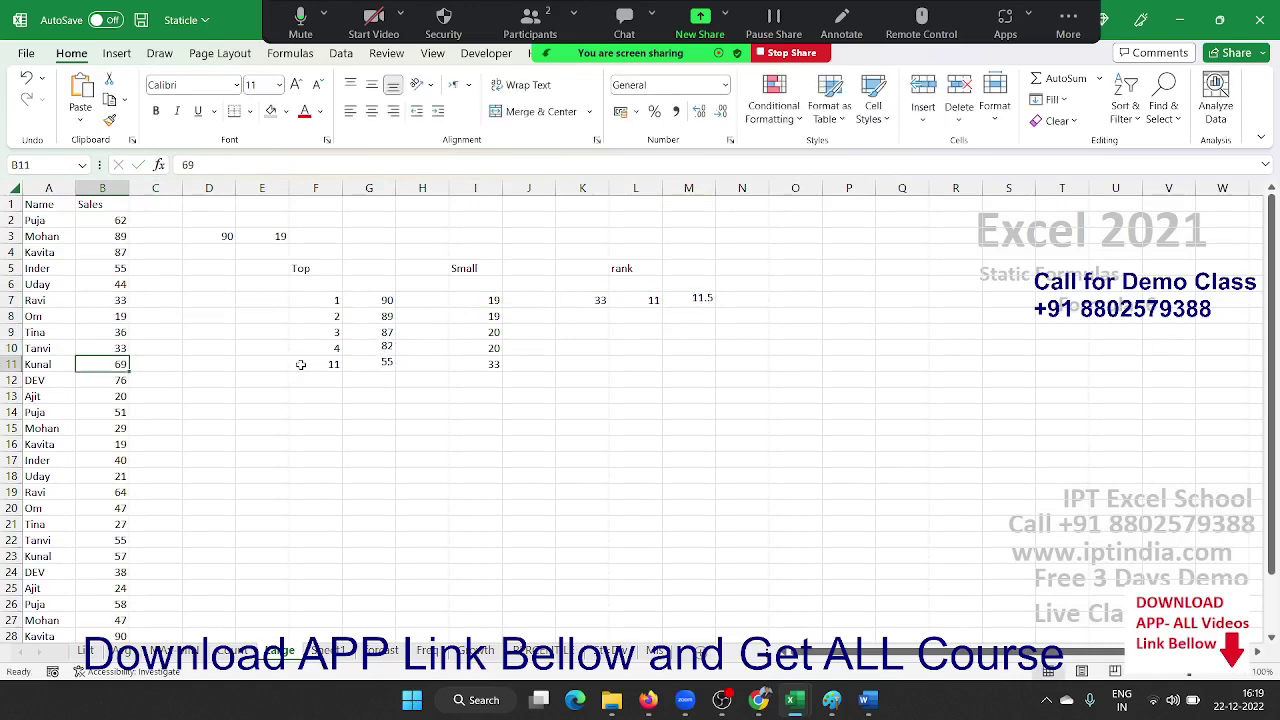
pyautogui.press('Up')
pyautogui.press('Up')
pyautogui.press('Right')
pyautogui.press('Right')
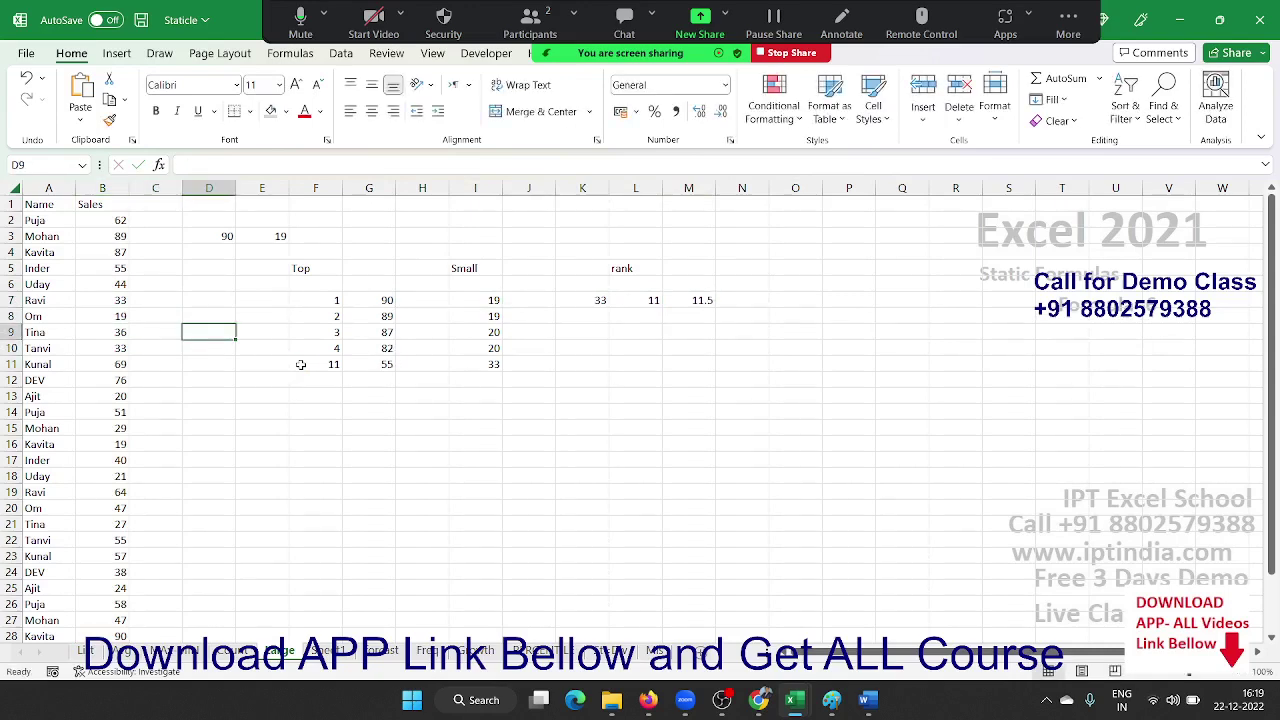
pyautogui.press('Right')
pyautogui.press('Right')
pyautogui.press('Right')
pyautogui.press('Right')
pyautogui.press('Right')
pyautogui.press('Right')
pyautogui.press('Right')
pyautogui.press('Right')
pyautogui.press('Right')
# Enter =RANK.EQ(K7,B:B,1) in N7, returning 11 for the tied value 33.
pyautogui.press('Up')
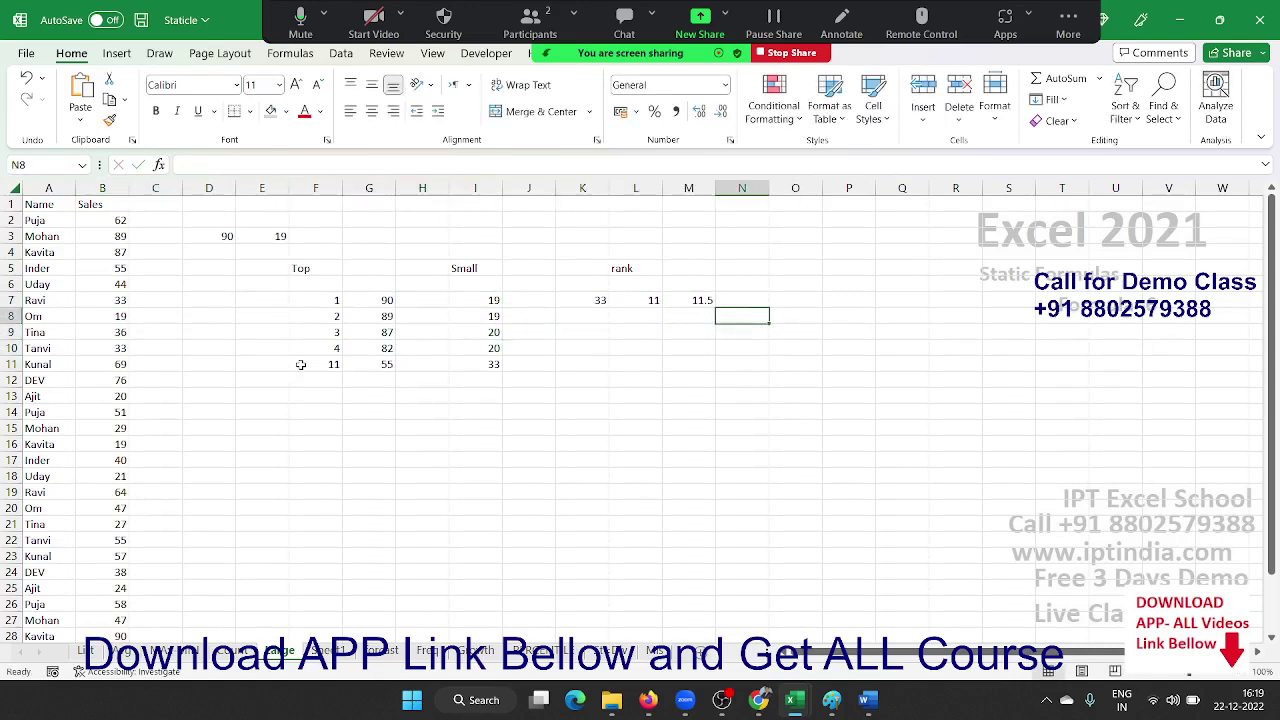
pyautogui.press('Up')
pyautogui.write('=ra')
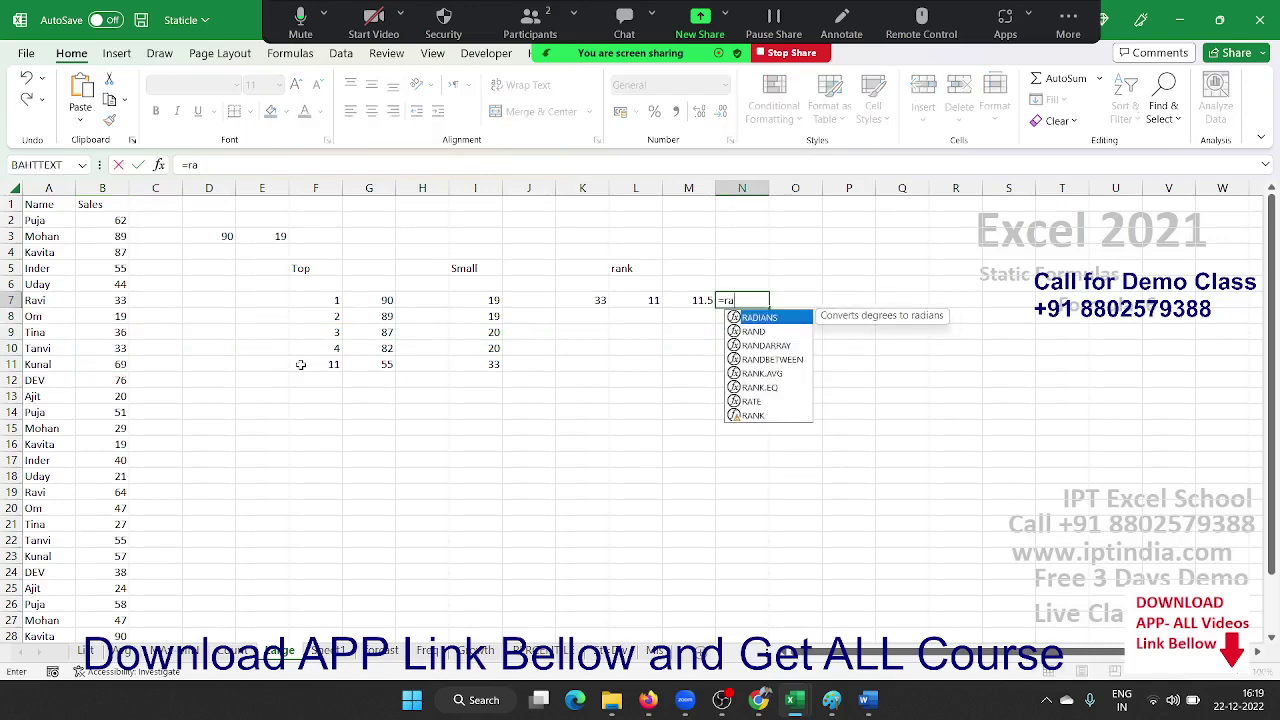
pyautogui.press('Down')
pyautogui.press('Down')
pyautogui.press('Down')
pyautogui.press('Down')
pyautogui.press('Down')
pyautogui.press('Tab')
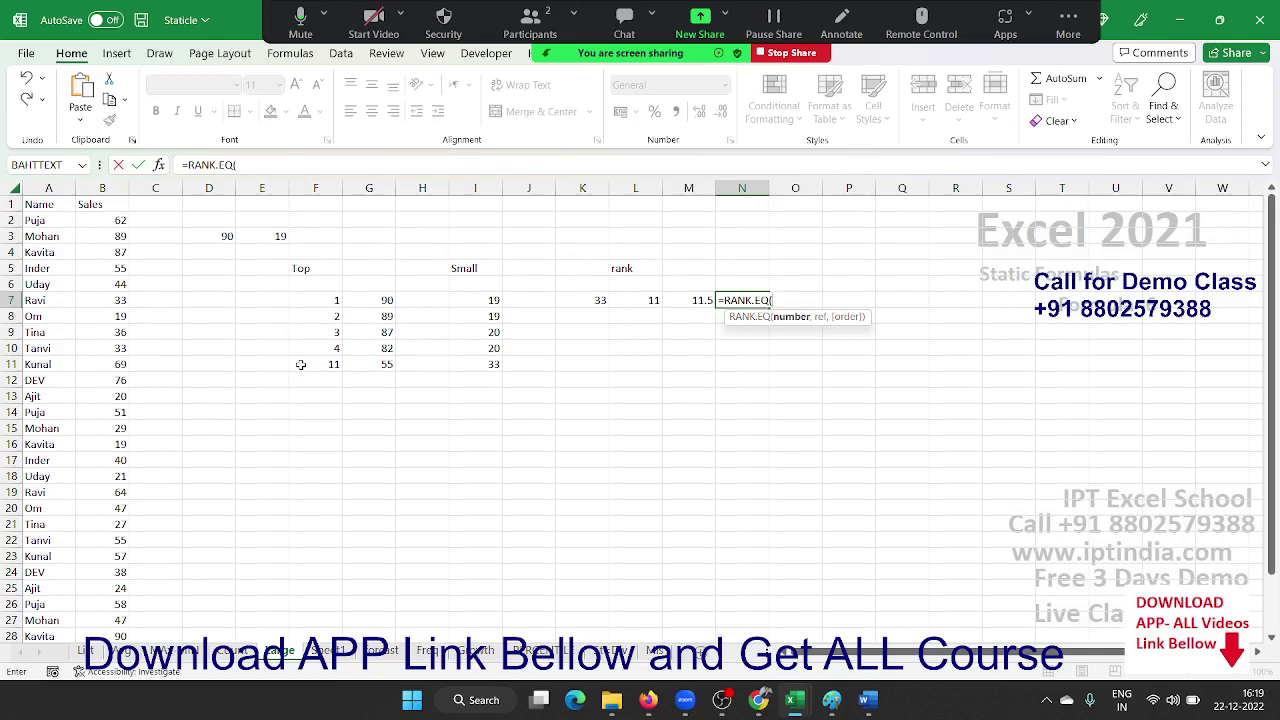
pyautogui.press('Left')
pyautogui.press('Left')
pyautogui.press('Left')
pyautogui.press('Left')
pyautogui.press('Left')
pyautogui.press('Left')
pyautogui.press('Left')
pyautogui.press('Left')
pyautogui.press('Left')
pyautogui.press('Left')
pyautogui.press('Left')
pyautogui.press('Left')
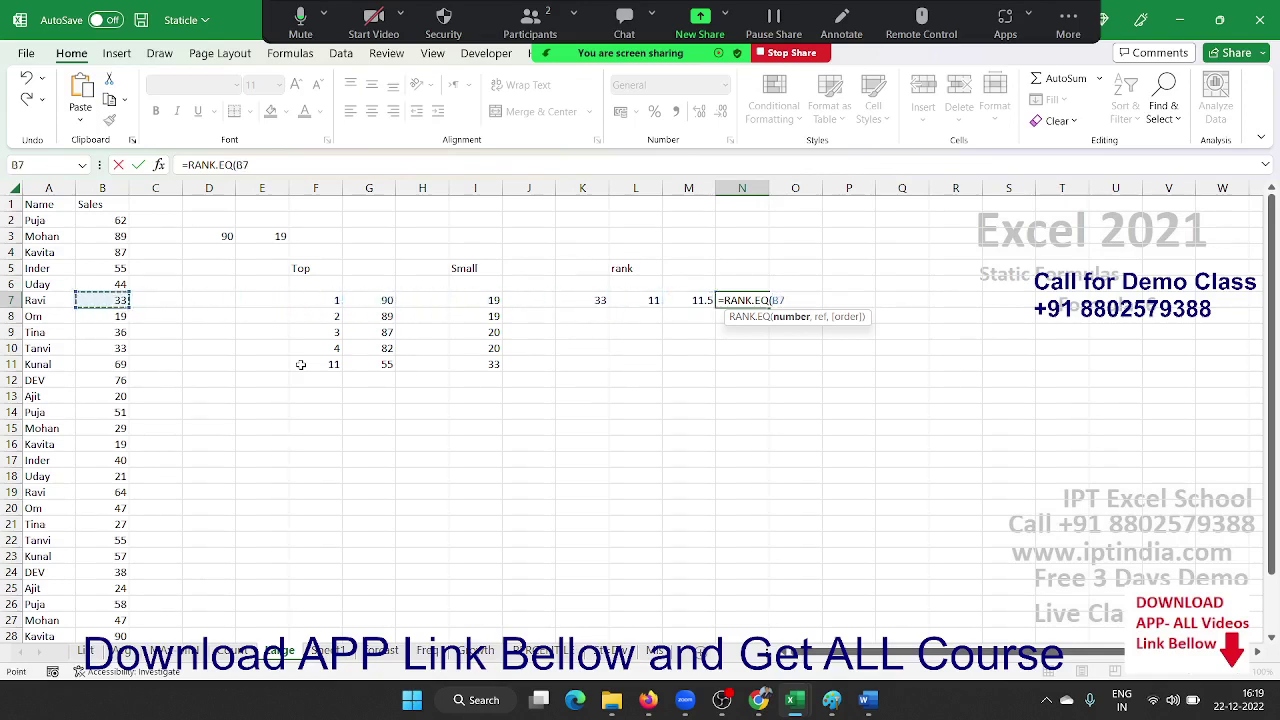
pyautogui.hotkey('ctrl', 'space')
pyautogui.write(',')
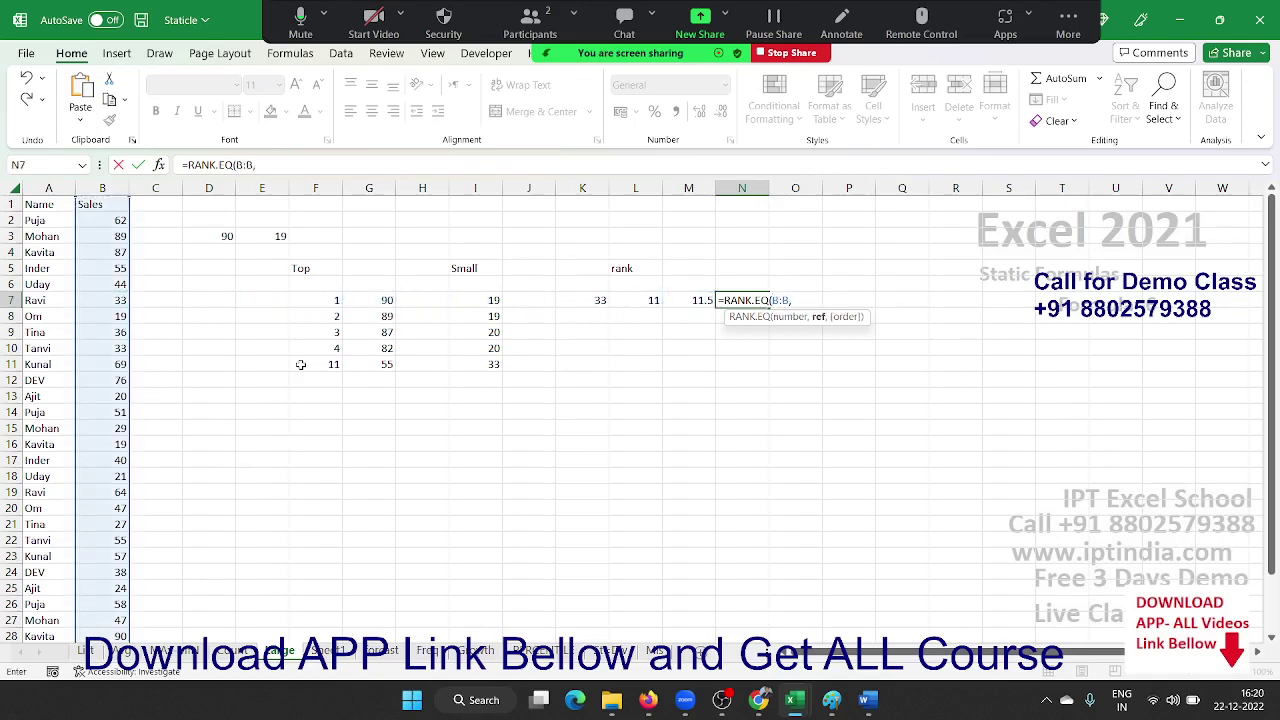
pyautogui.press('BackSpace')
pyautogui.press('BackSpace')
pyautogui.press('BackSpace')
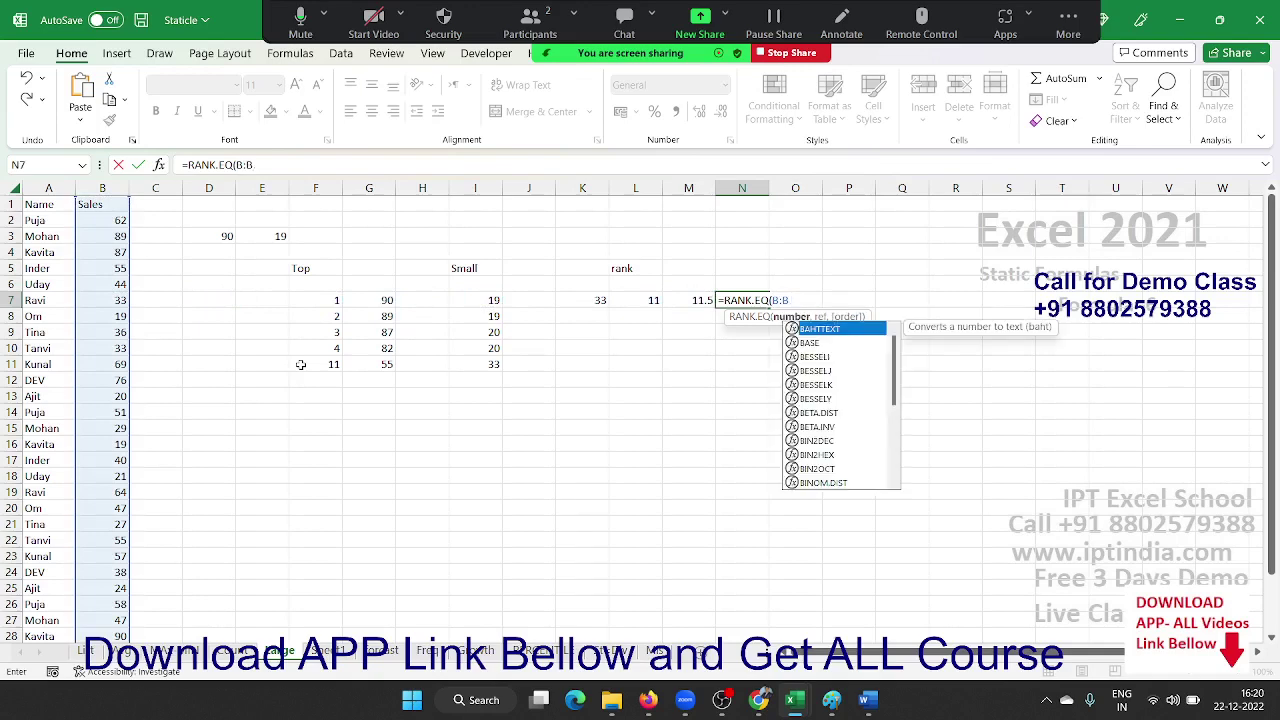
pyautogui.press('BackSpace')
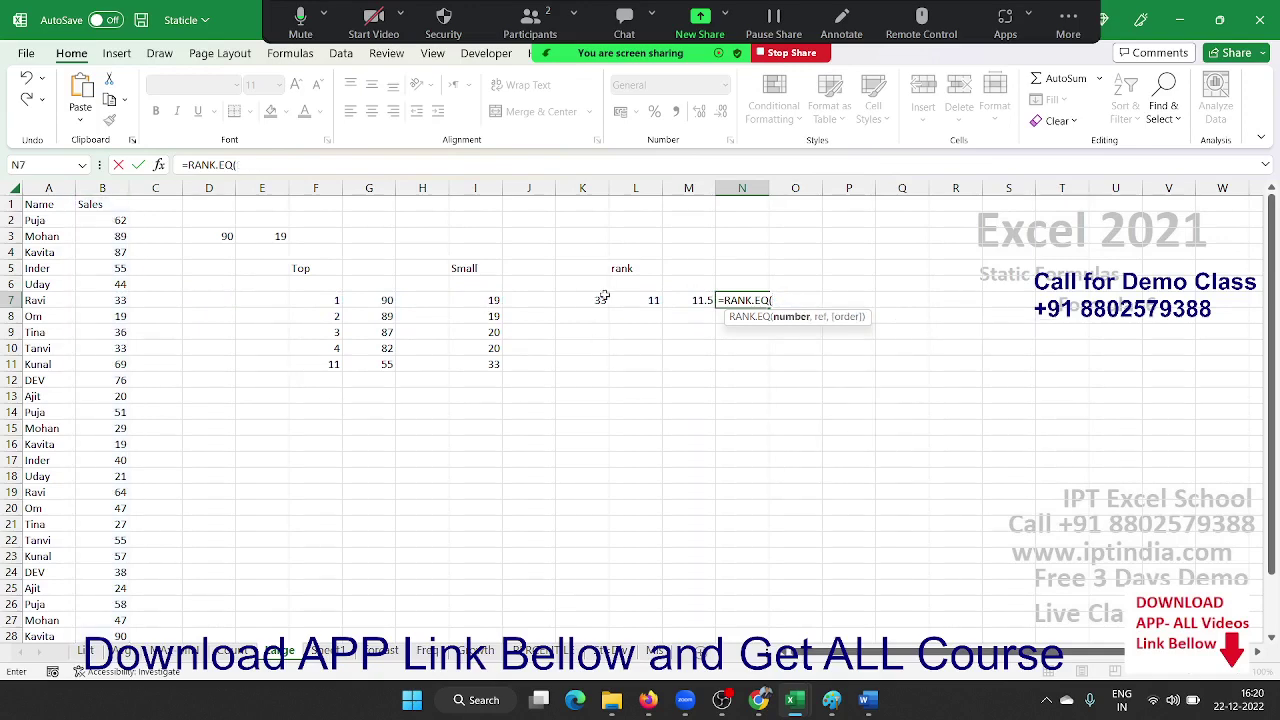
pyautogui.click(599, 304)
pyautogui.write(',')
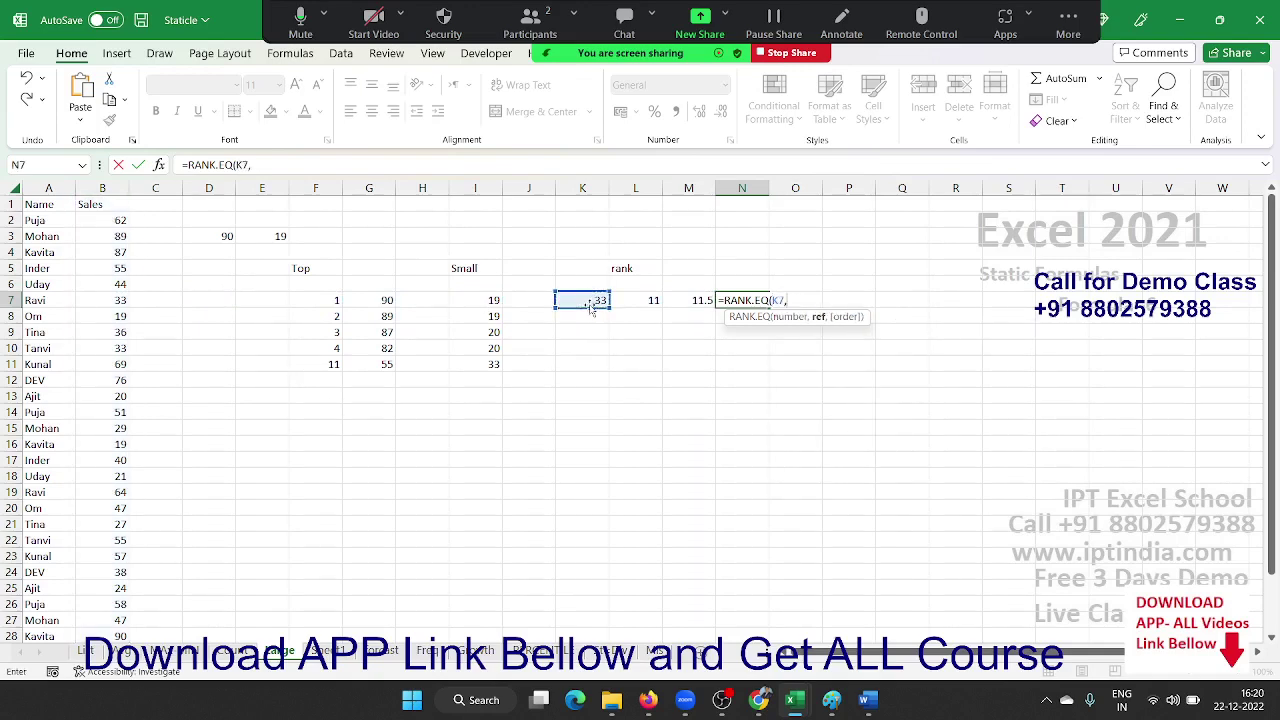
pyautogui.write('B:B,')
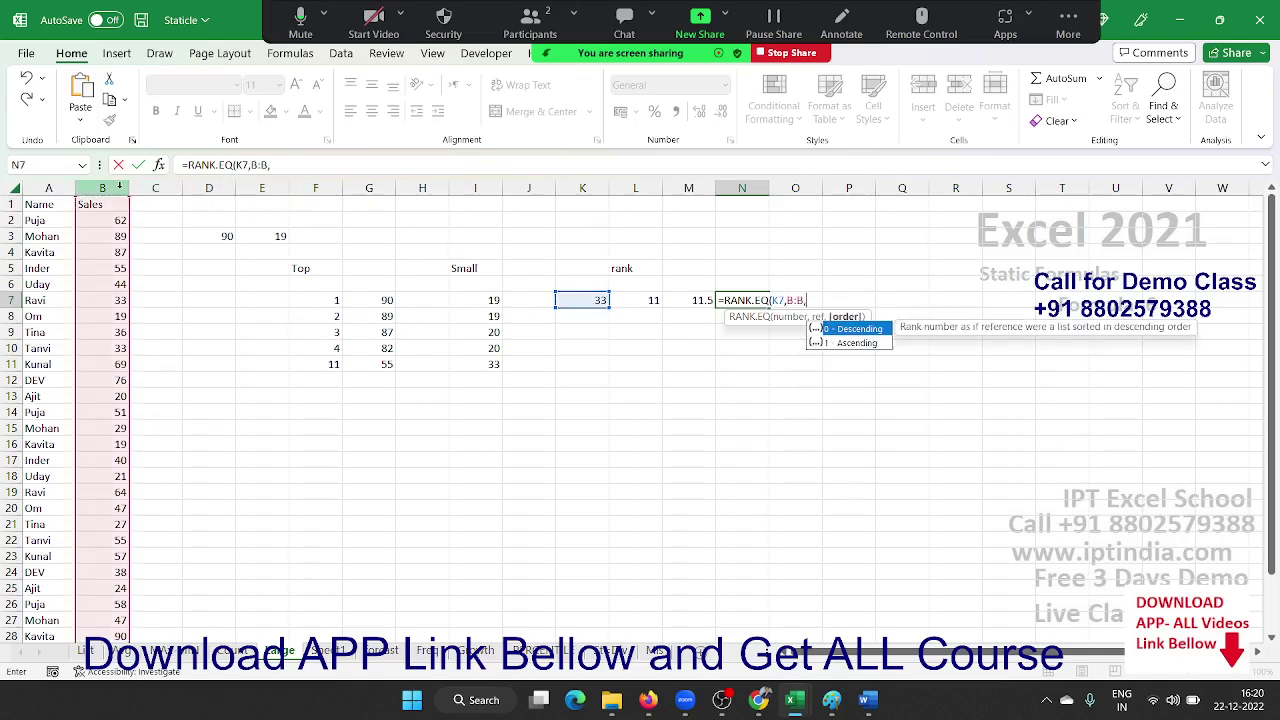
pyautogui.write(')')
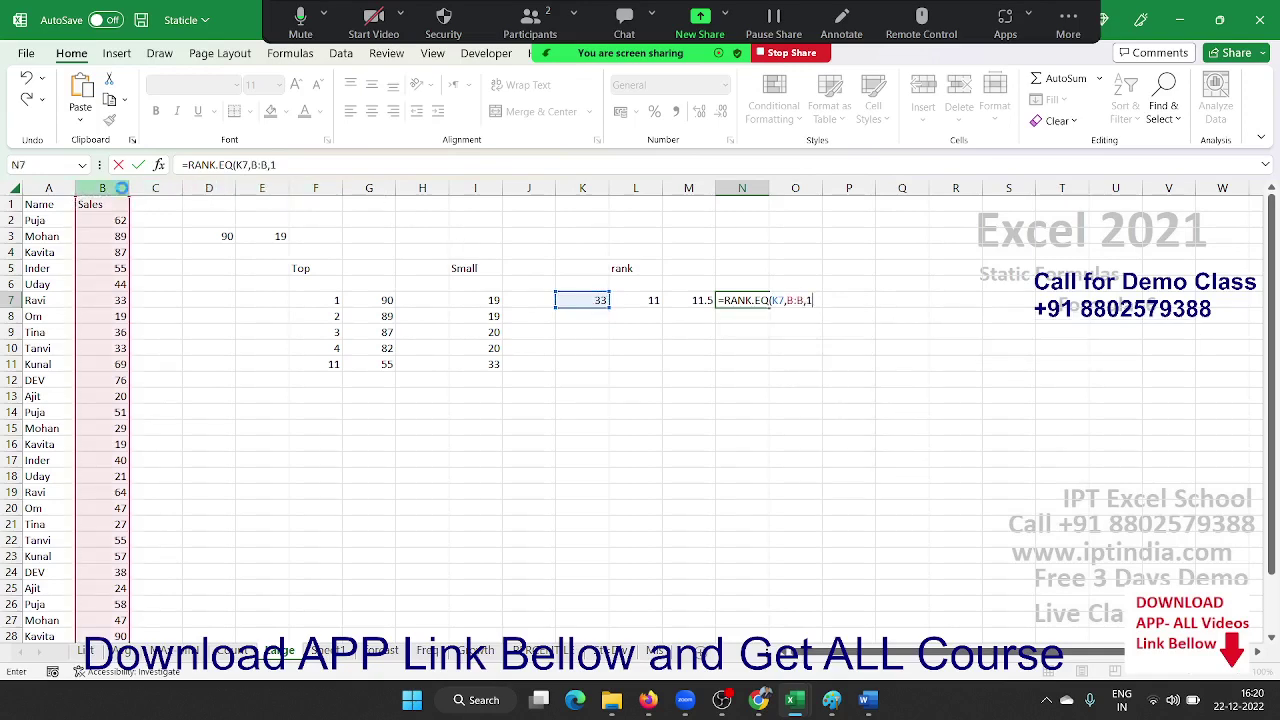
pyautogui.press('Return')
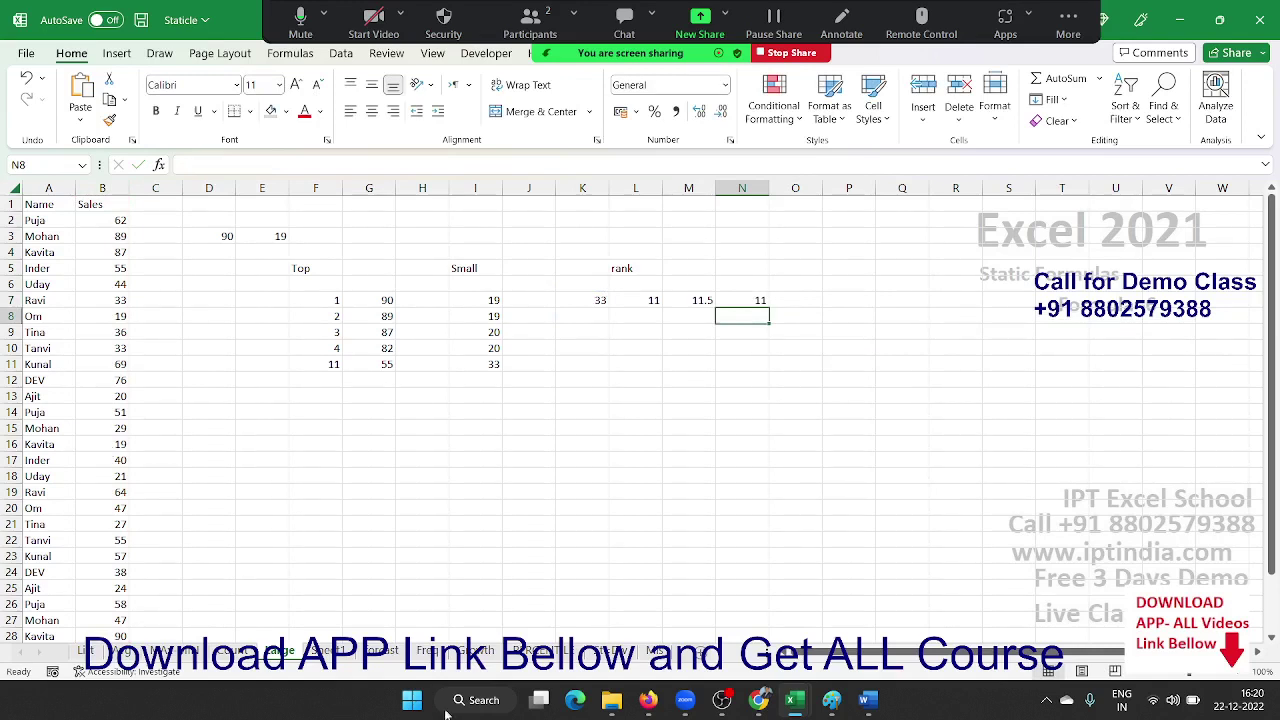
# Delete the forecast chart sheet and confirm the permanent deletion.
pyautogui.click(350, 654)
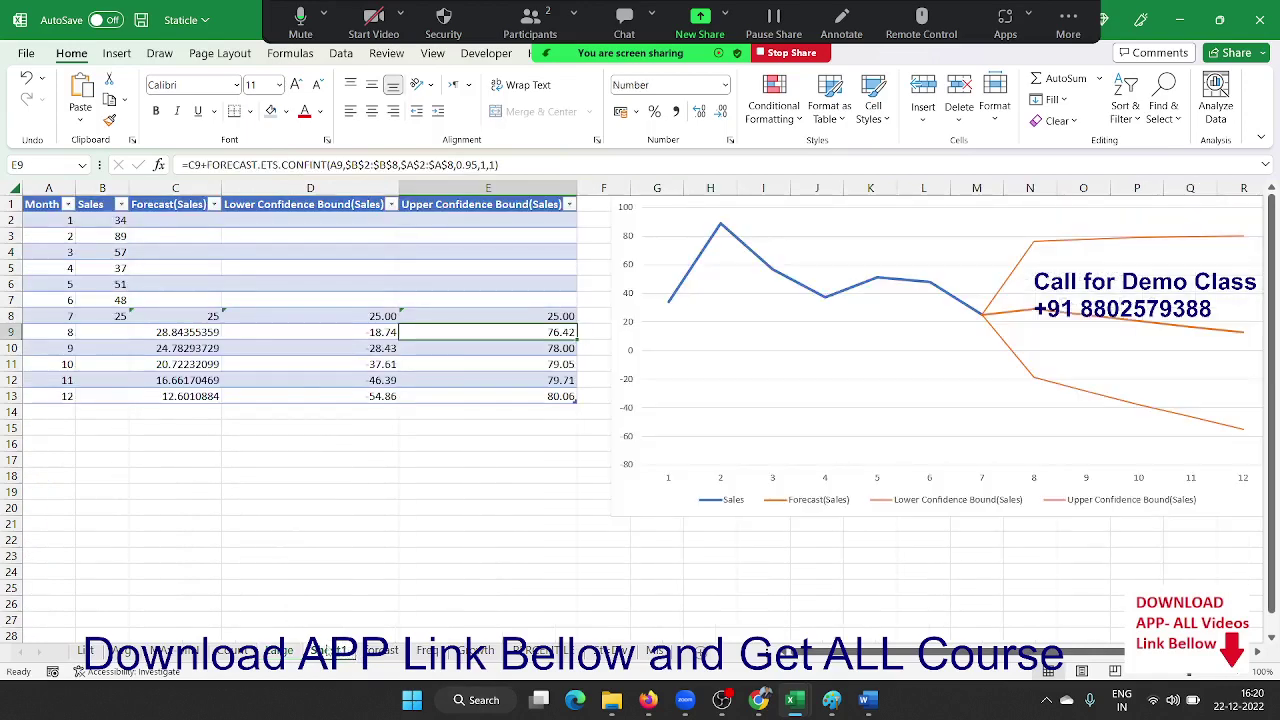
pyautogui.click(285, 652)
pyautogui.click(330, 652)
pyautogui.rightClick(340, 650)
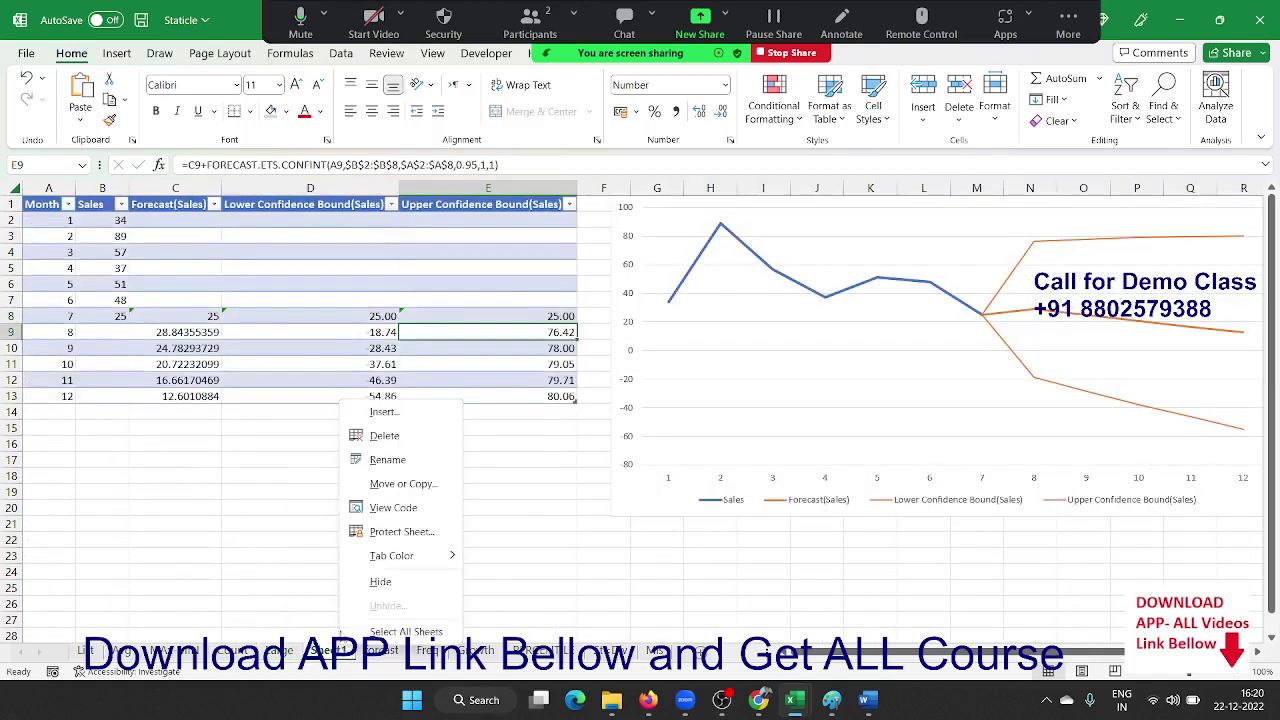
pyautogui.click(384, 436)
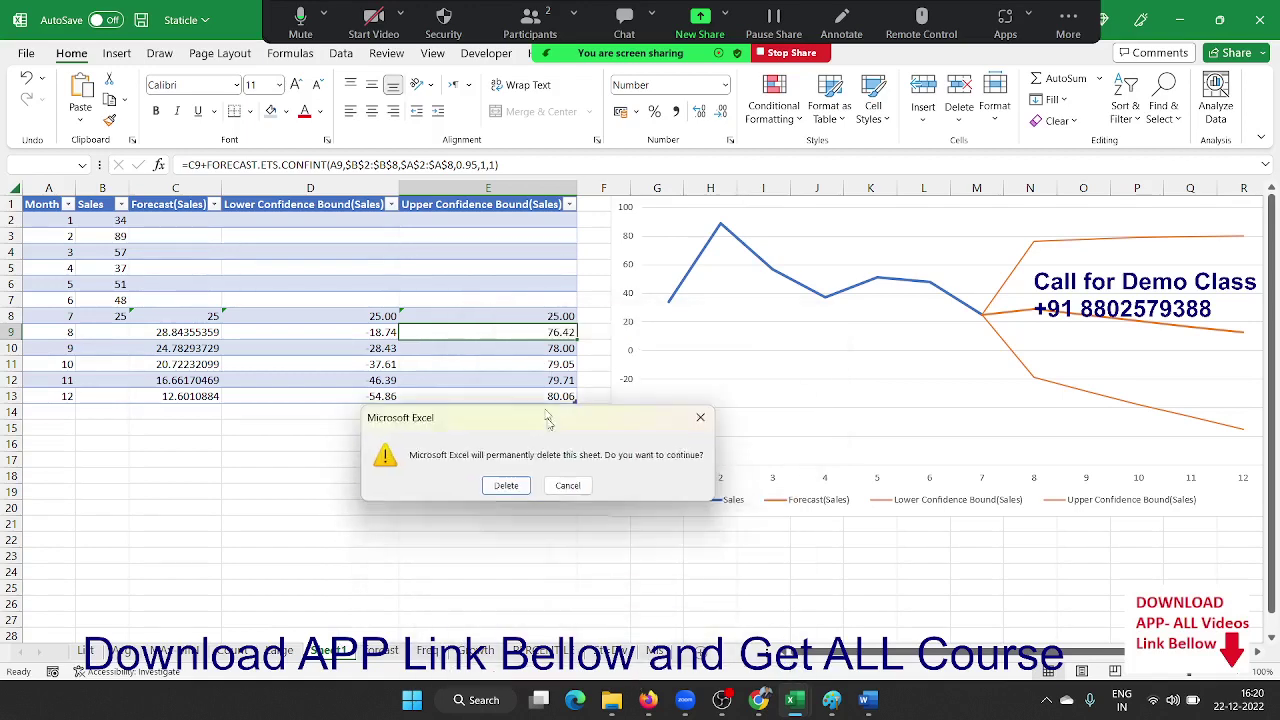
pyautogui.click(492, 447)
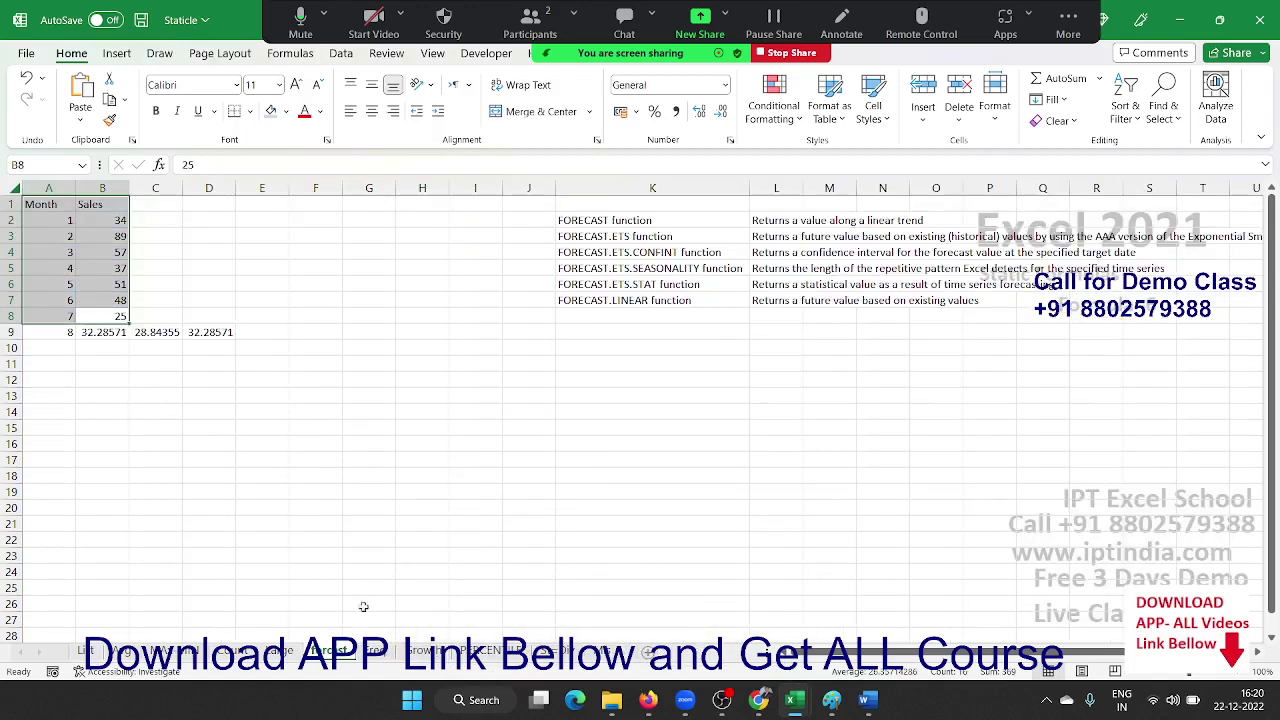
# Clear the three forecast results in B9:D9.
pyautogui.click(282, 428)
pyautogui.click(91, 338)
pyautogui.moveTo(91, 338); pyautogui.dragTo(257, 334)
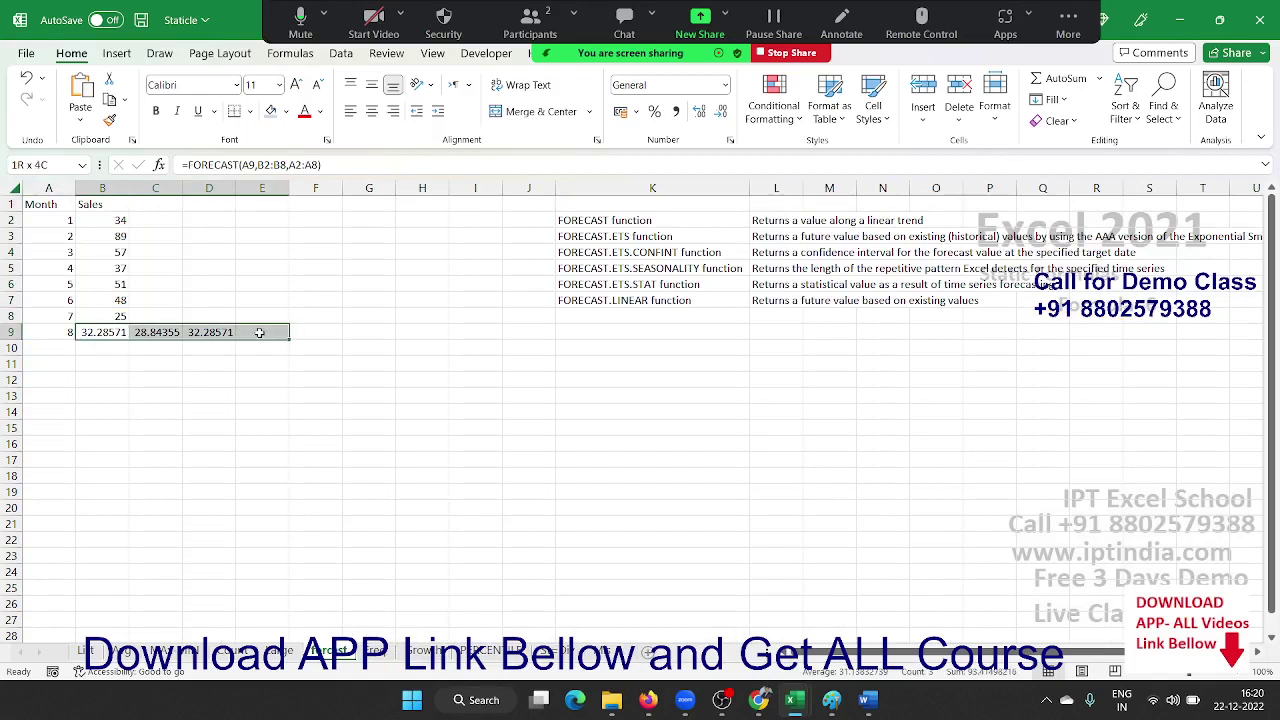
pyautogui.press('Delete')
# Select the month and sales data A2:B8, then begin a =fo formula in B9.
pyautogui.press('Up')
pyautogui.press('Left')
pyautogui.press('Down')
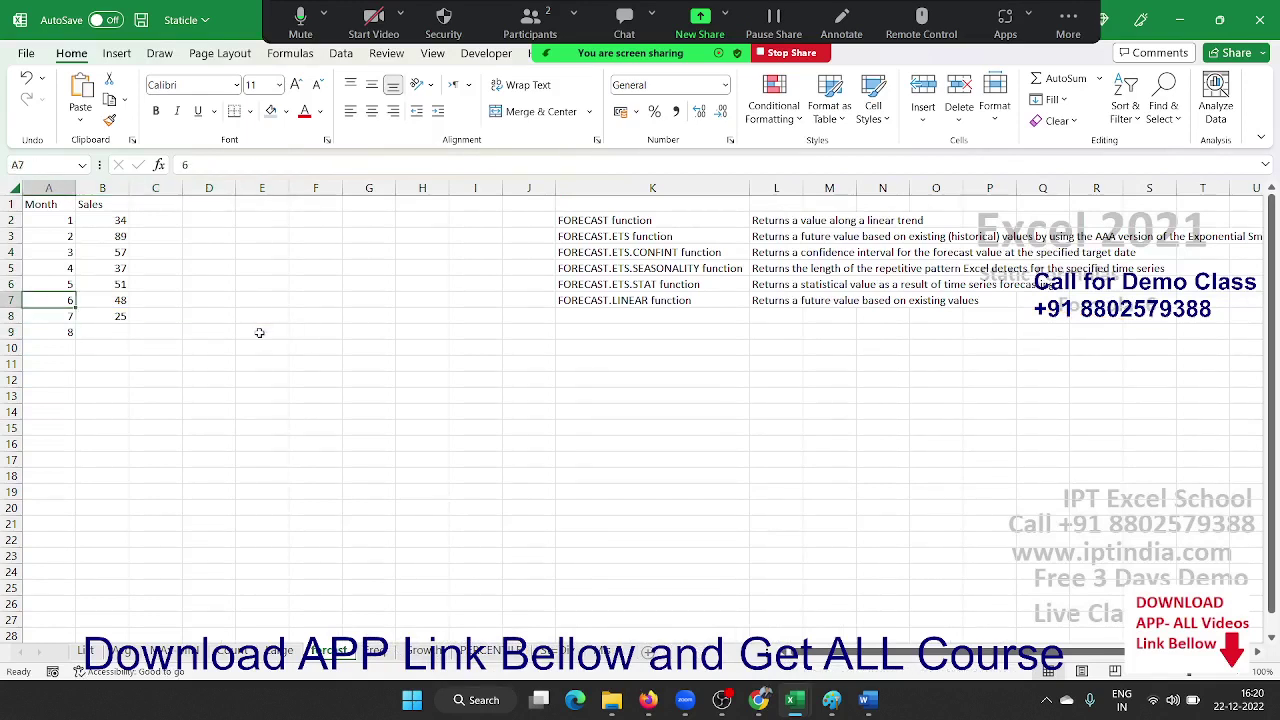
pyautogui.hotkey('ctrl', 'Up')
pyautogui.press('Down')
pyautogui.hotkey('ctrl', 'shift', 'Down')
pyautogui.hotkey('shift', 'Up')
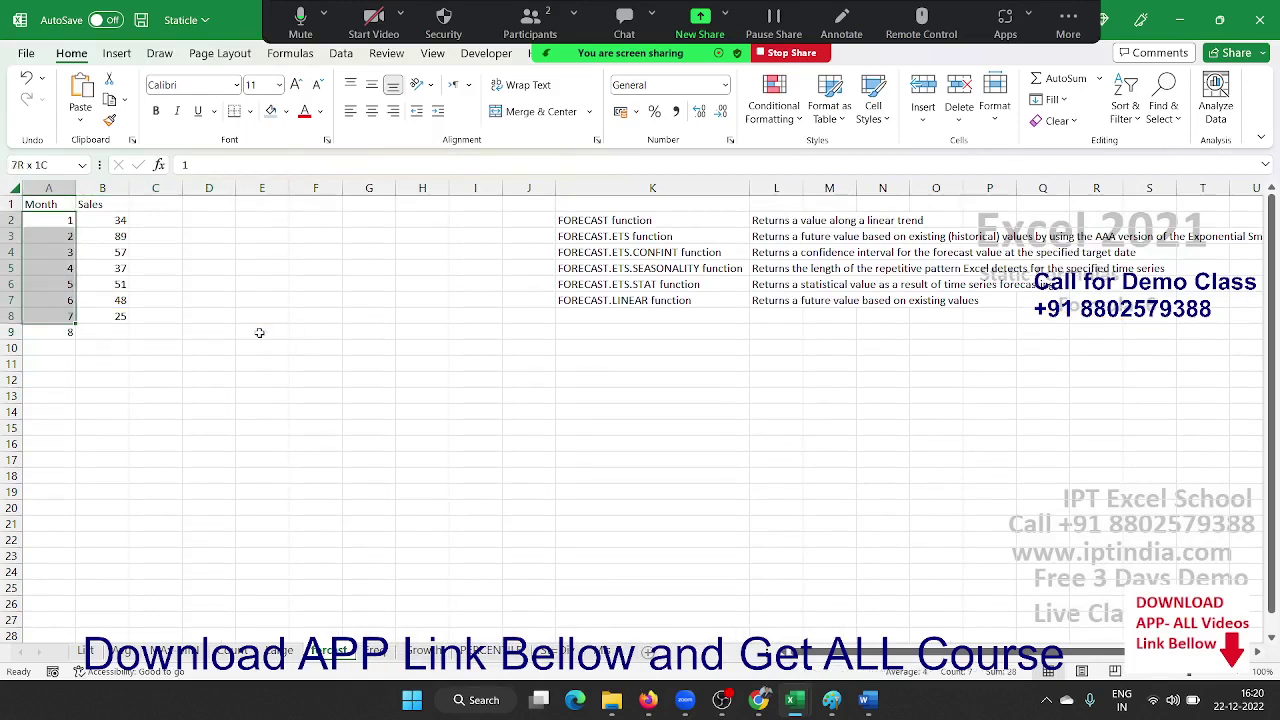
pyautogui.hotkey('shift', 'Right')
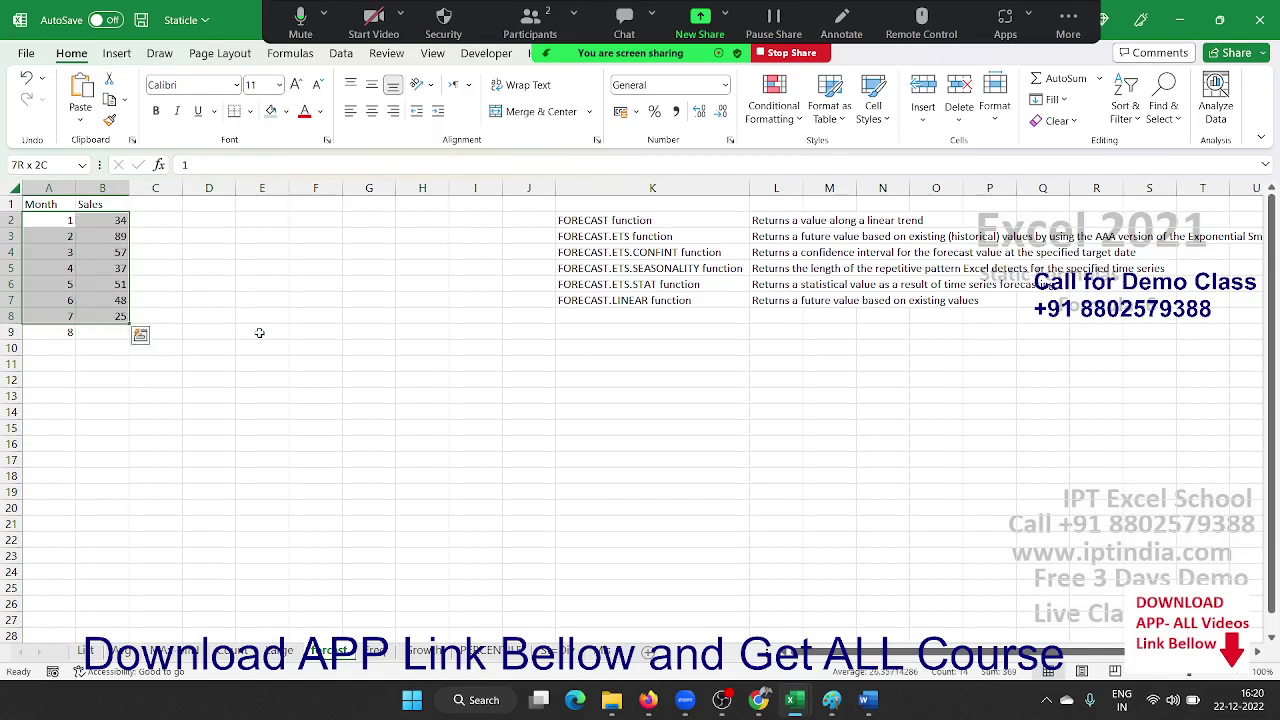
pyautogui.press('Right')
pyautogui.press('Down')
pyautogui.press('Down')
pyautogui.press('Down')
pyautogui.press('Down')
pyautogui.press('Down')
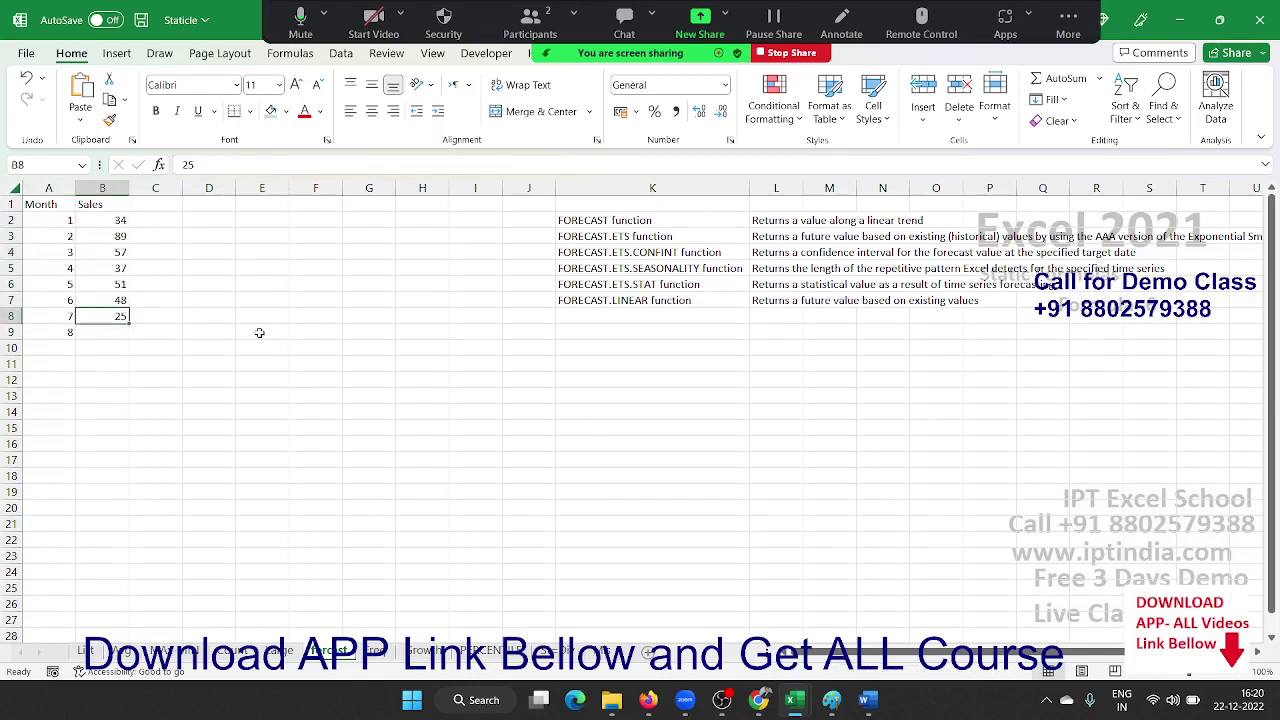
pyautogui.press('Down')
pyautogui.press('Down')
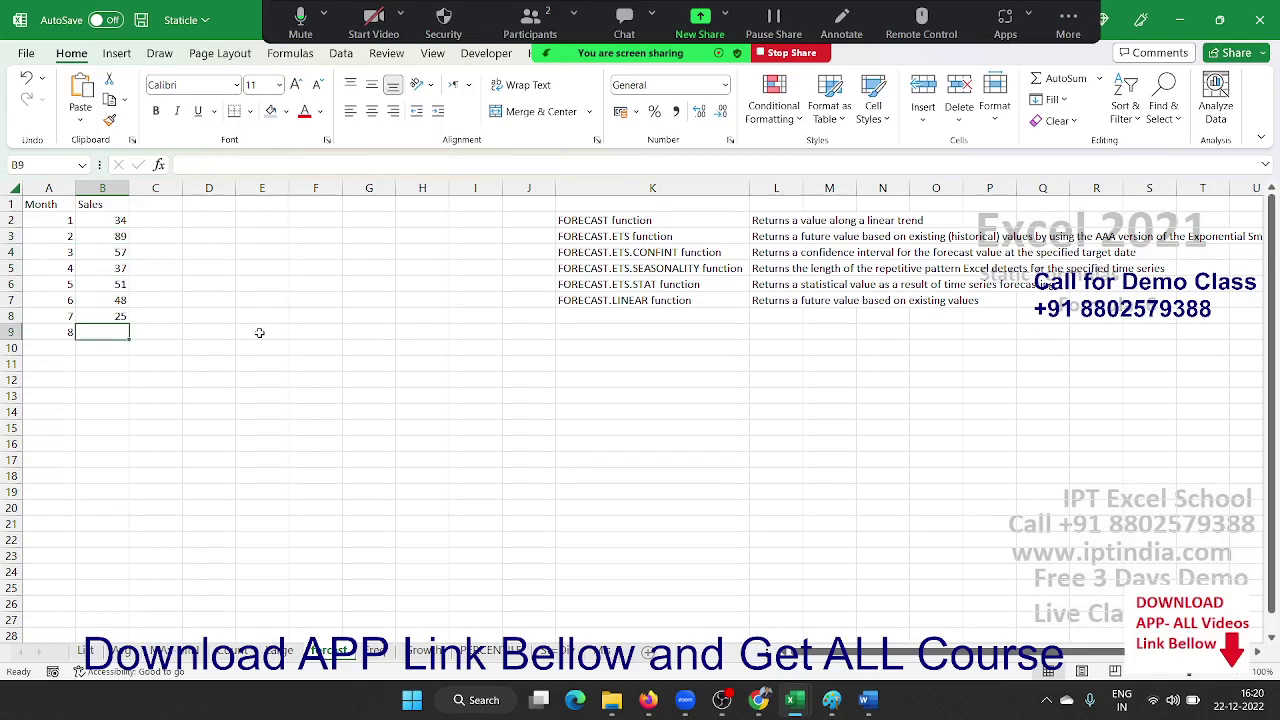
pyautogui.write('=fo')
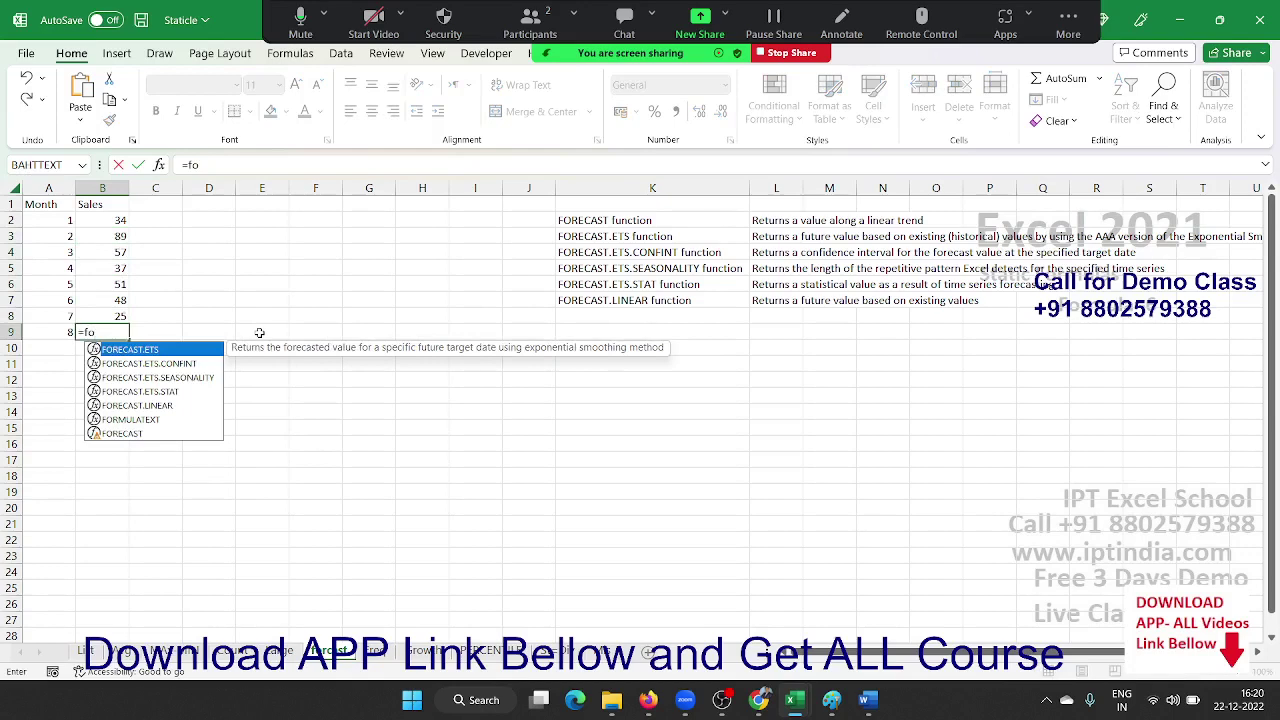
# Complete =FORECAST(A9,B2:B8,A2:A8) in B9, predicting 32.28571 for month 8.
pyautogui.press('Down')
pyautogui.press('Down')
pyautogui.press('Down')
pyautogui.press('Down')
pyautogui.press('Down')
pyautogui.press('Down')
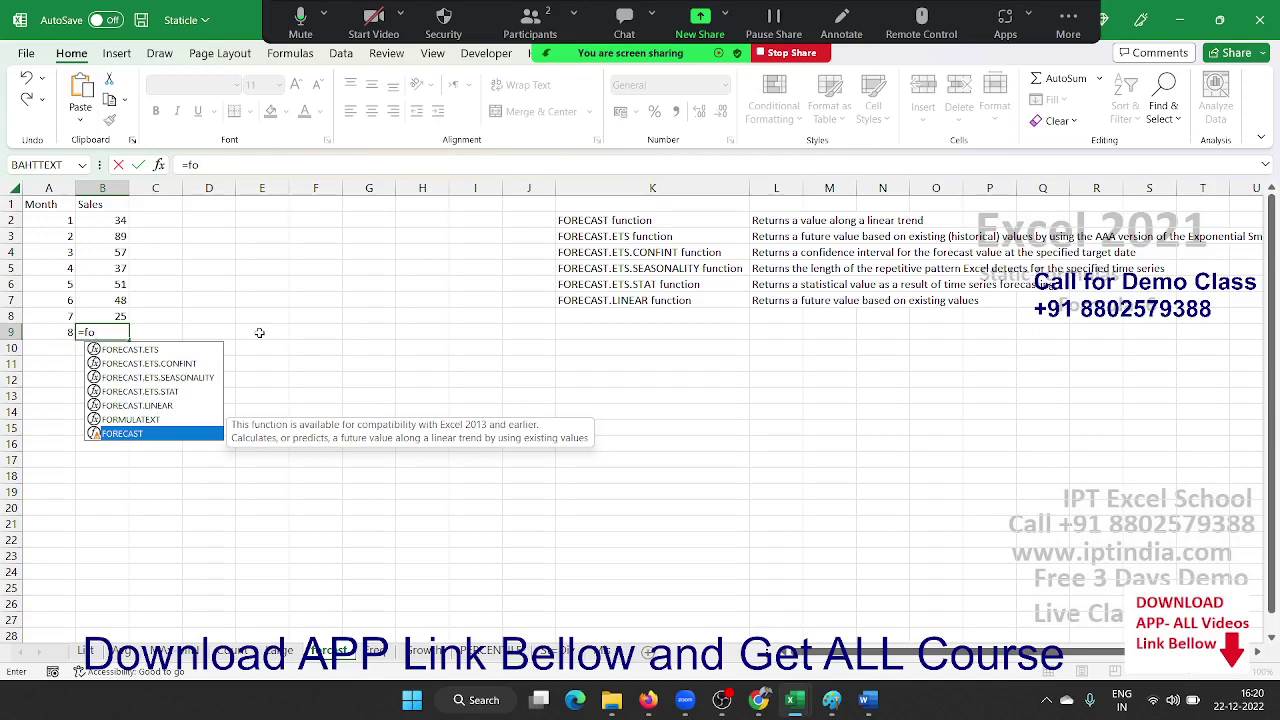
pyautogui.press('Tab')
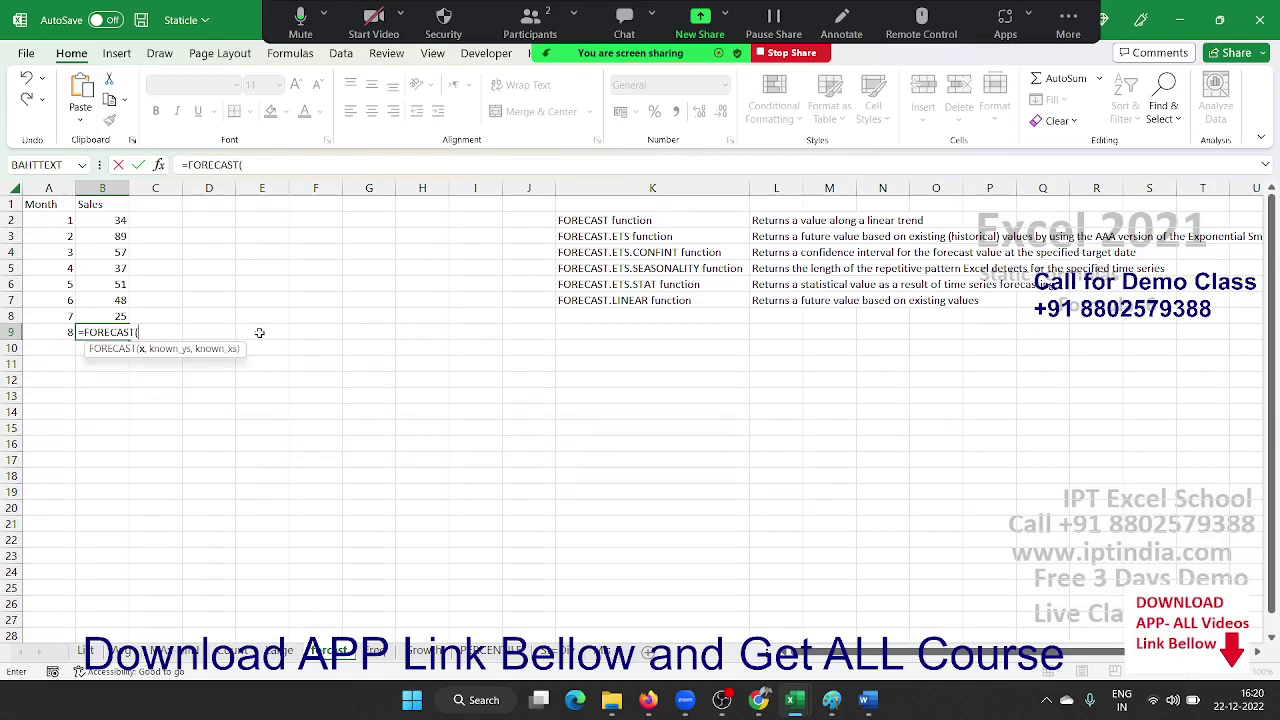
pyautogui.press('Left')
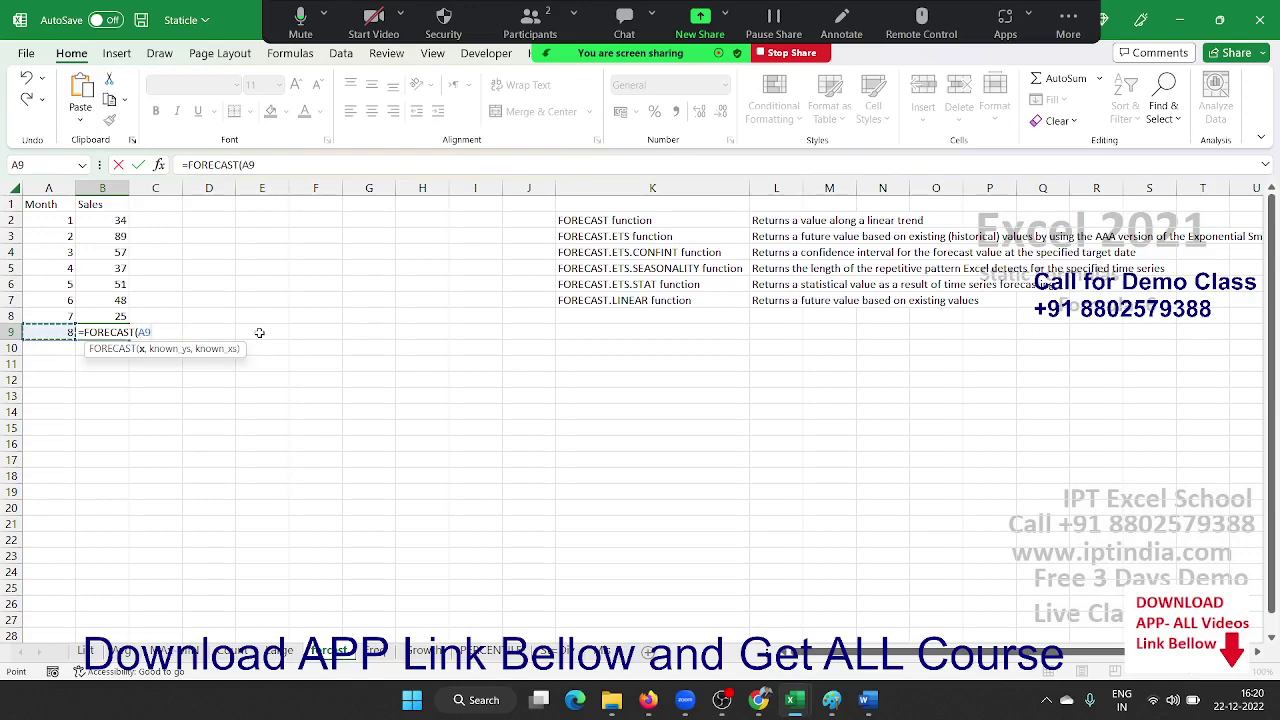
pyautogui.write(',')
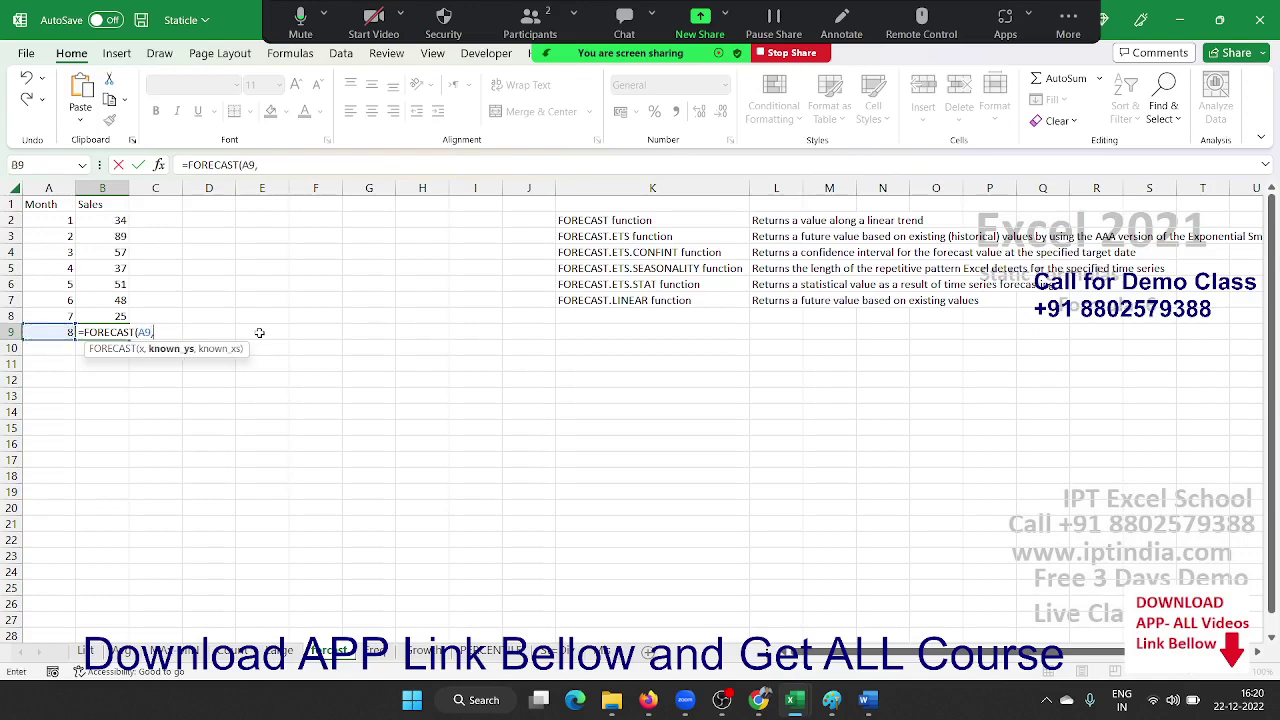
pyautogui.press('Up')
pyautogui.hotkey('ctrl', 'shift', 'Up')
pyautogui.hotkey('shift', 'Down')
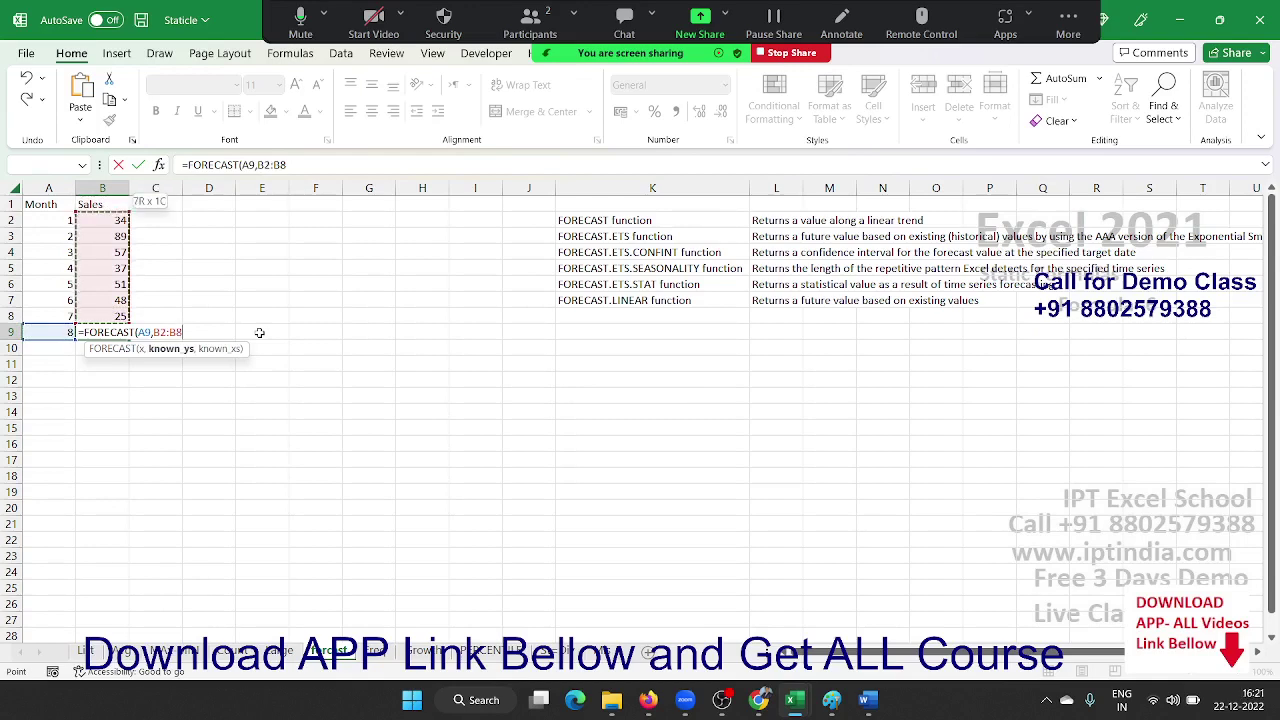
pyautogui.write(',')
pyautogui.press('Left')
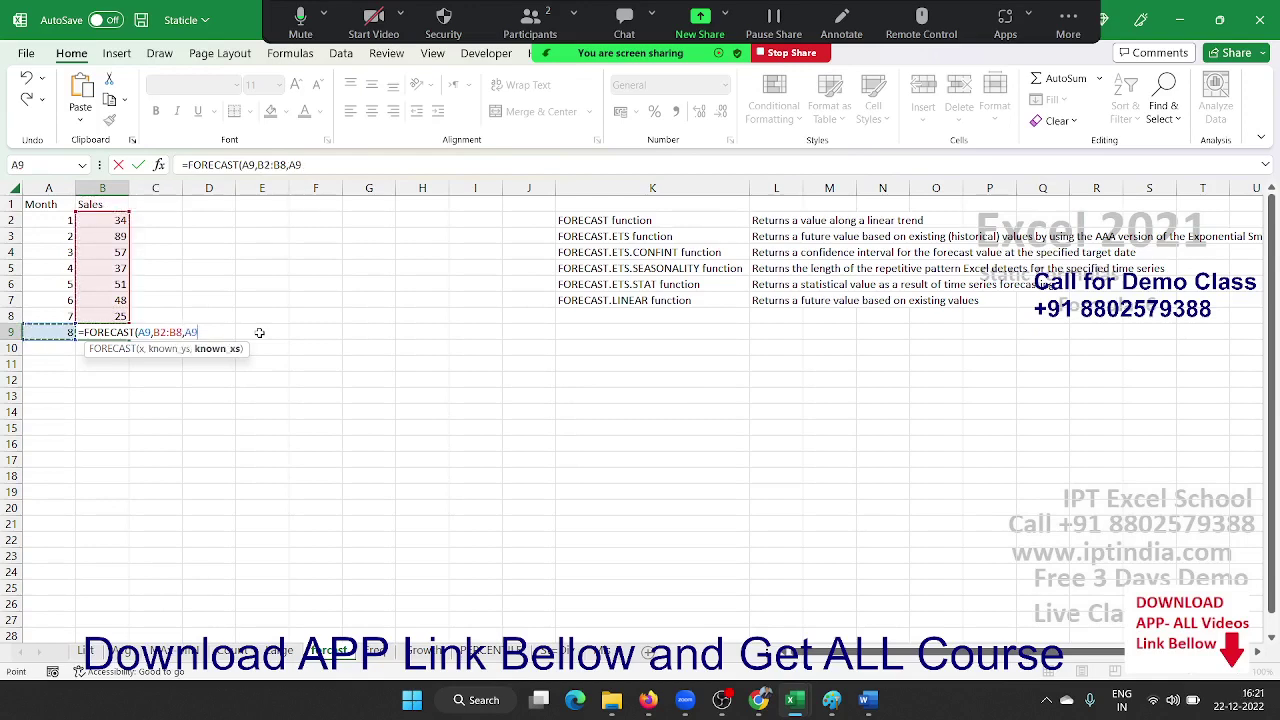
pyautogui.press('Up')
pyautogui.hotkey('ctrl', 'shift', 'Up')
pyautogui.hotkey('shift', 'Down')
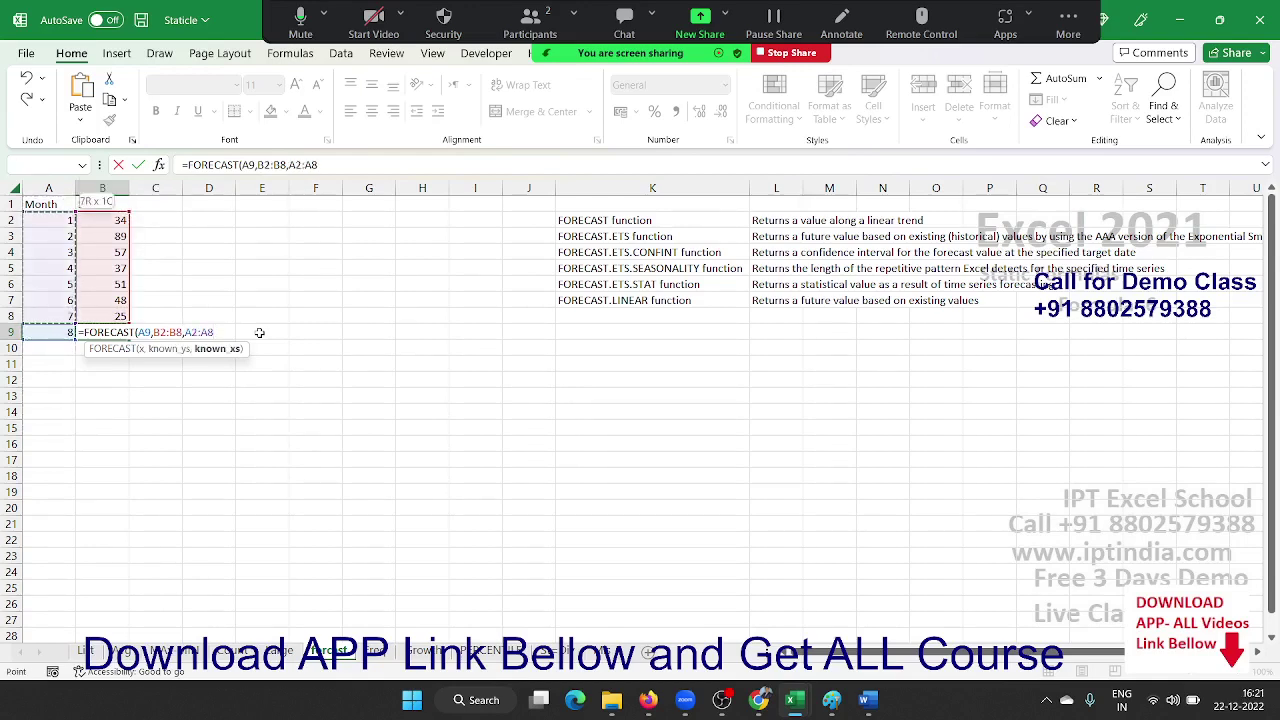
pyautogui.press('Return')
pyautogui.press('Up')
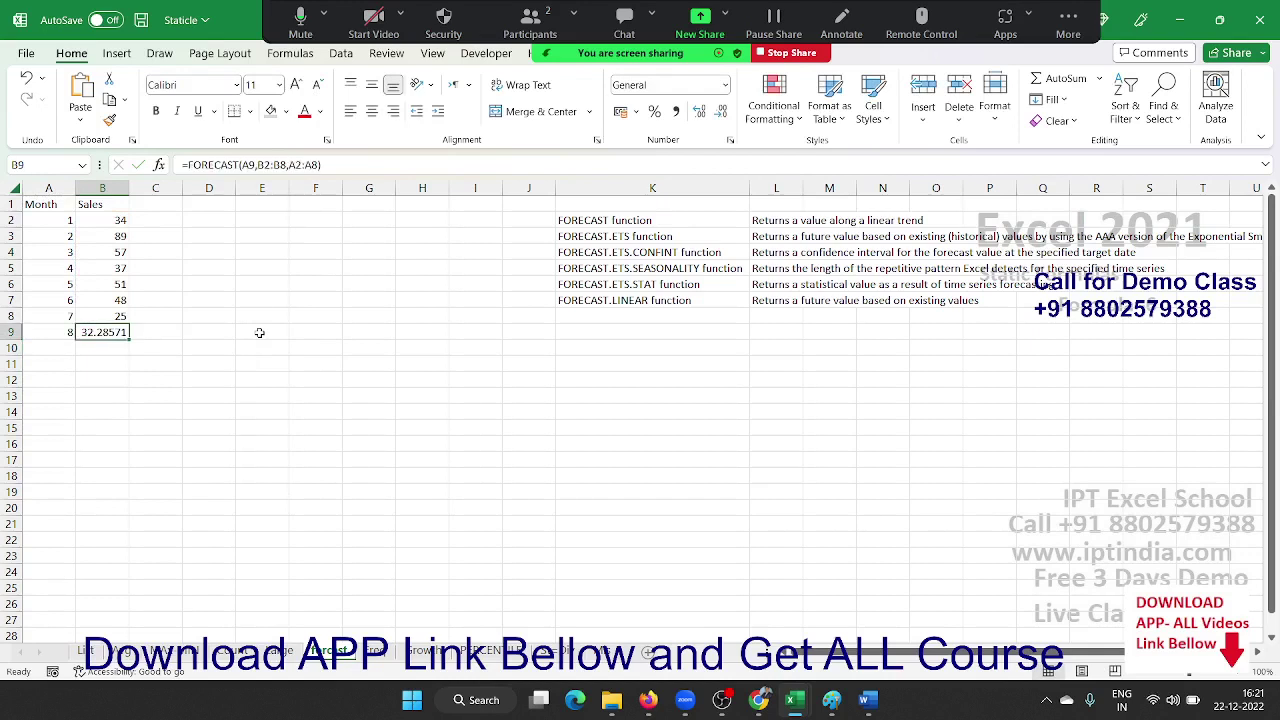
# Start a FORECAST.ETS formula in C9 with A9 as the target date.
pyautogui.press('Right')
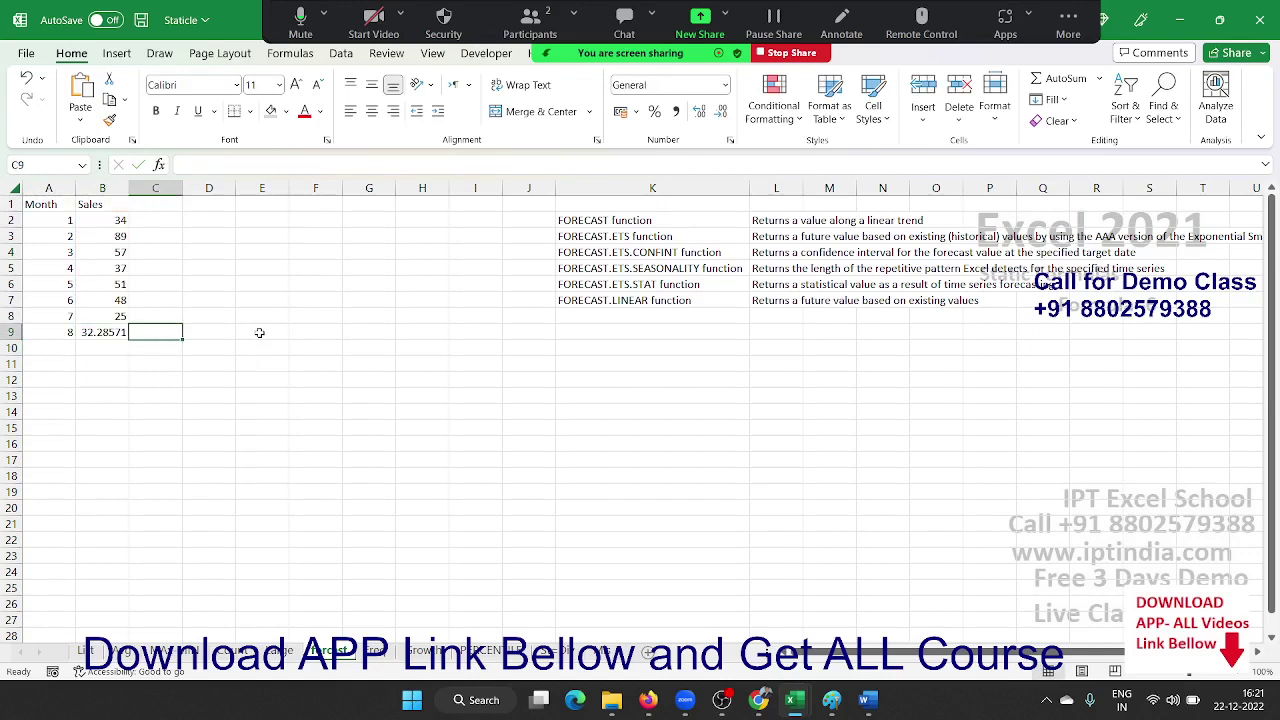
pyautogui.write('=')
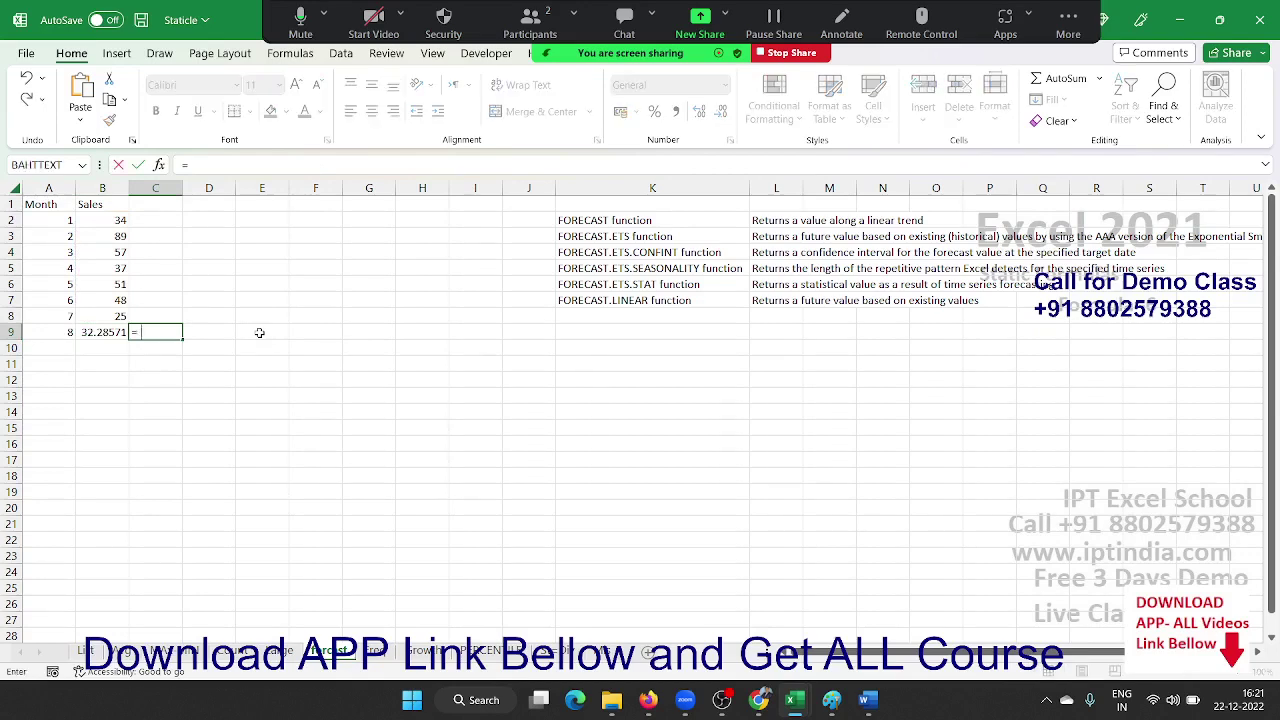
pyautogui.write('for')
pyautogui.press('Down')
pyautogui.press('Down')
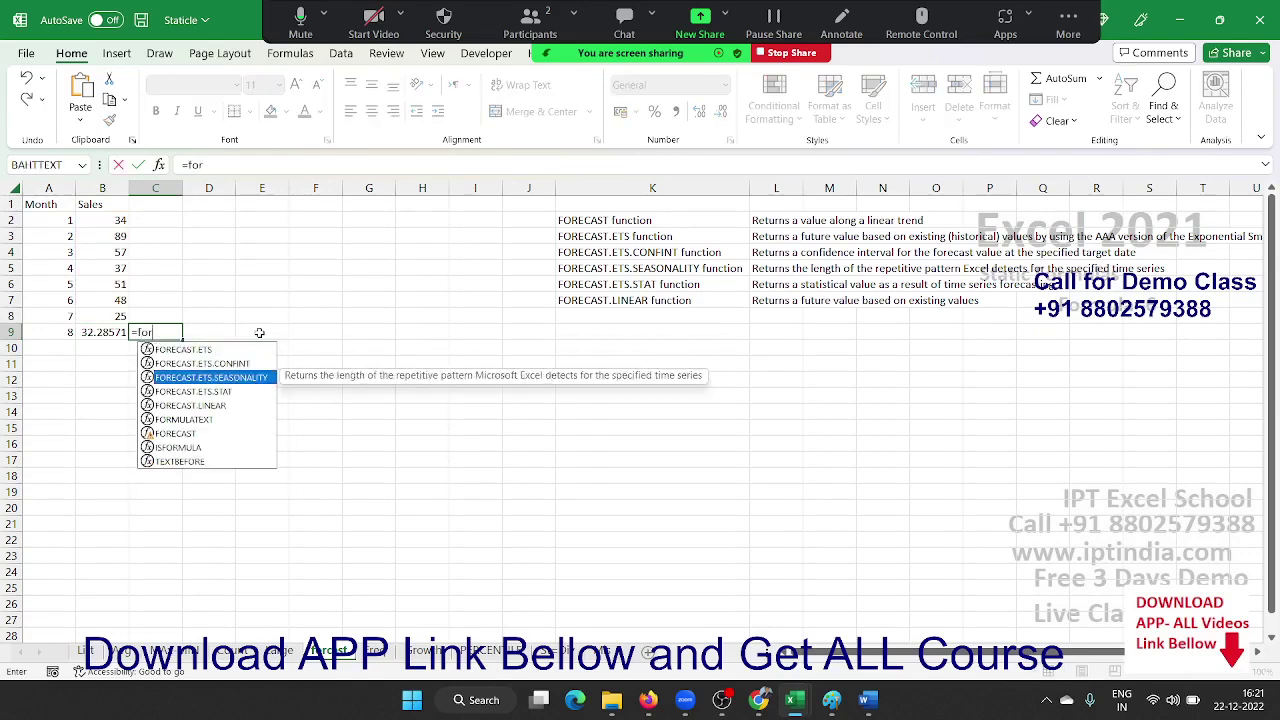
pyautogui.press('Down')
pyautogui.press('Up')
pyautogui.press('Up')
pyautogui.press('Up')
pyautogui.press('Tab')
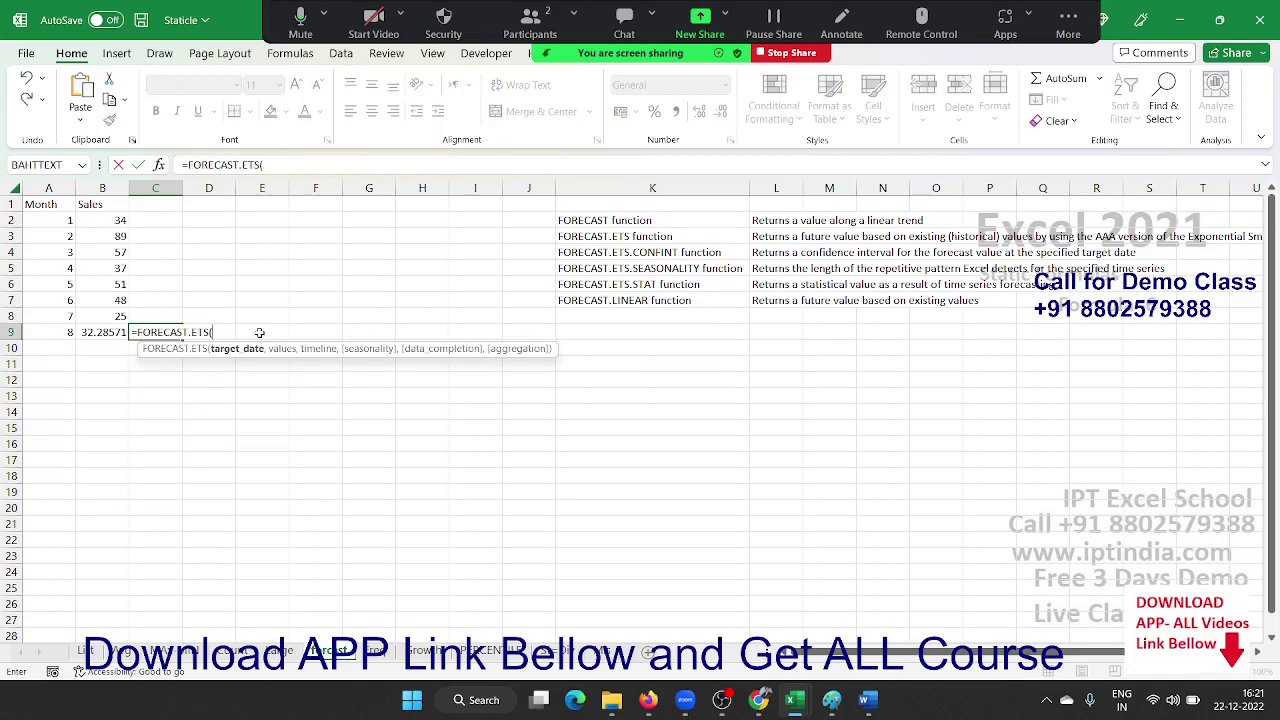
pyautogui.press('Left')
pyautogui.press('Left')
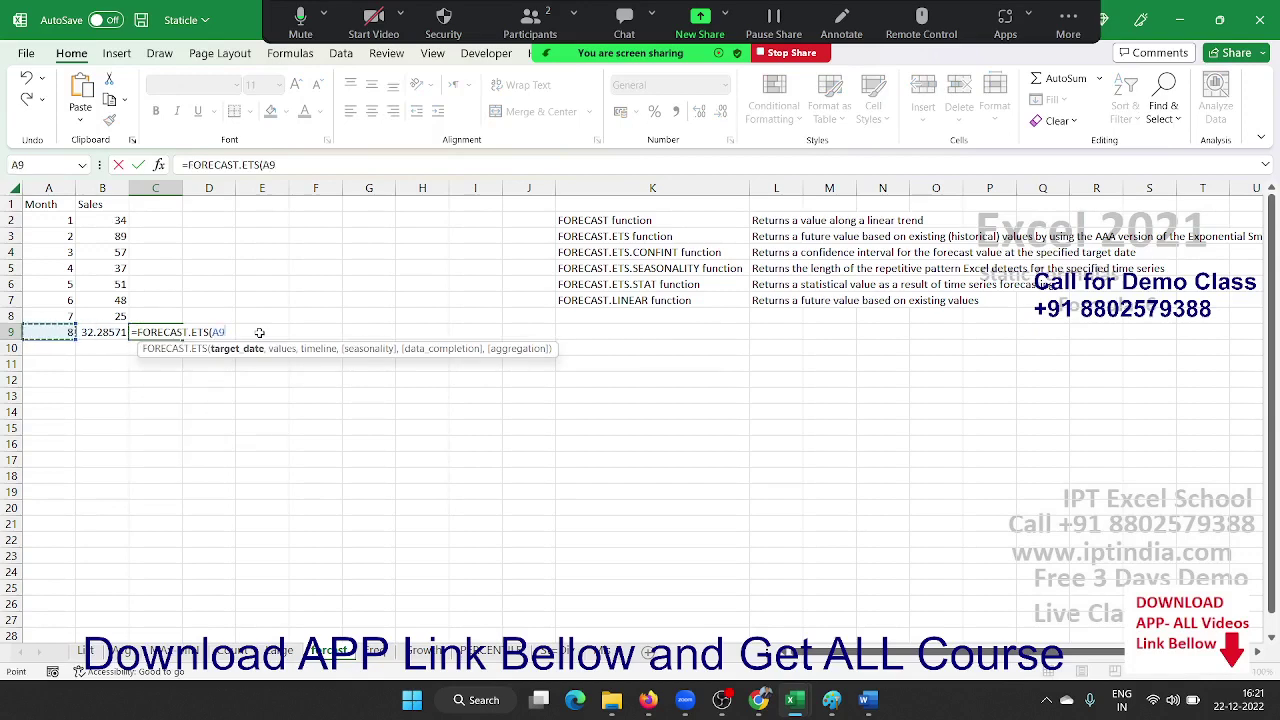
pyautogui.write(',')
# Finish the arguments B2:B8, A2:A8, 1, 1 and enter it, giving 28.84355.
pyautogui.press('Left')
pyautogui.press('Up')
pyautogui.hotkey('shift', 'Up')
pyautogui.hotkey('shift', 'Up')
pyautogui.hotkey('shift', 'Up')
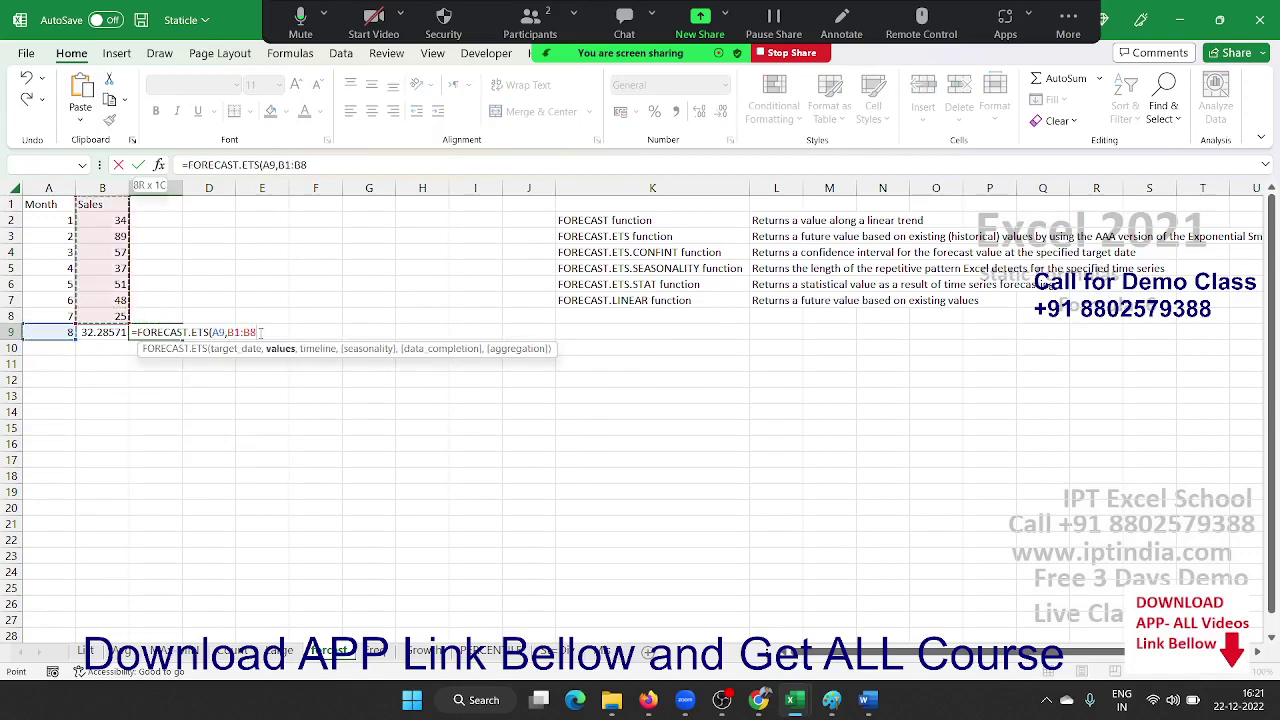
pyautogui.write(',')
pyautogui.press('Left')
pyautogui.press('Left')
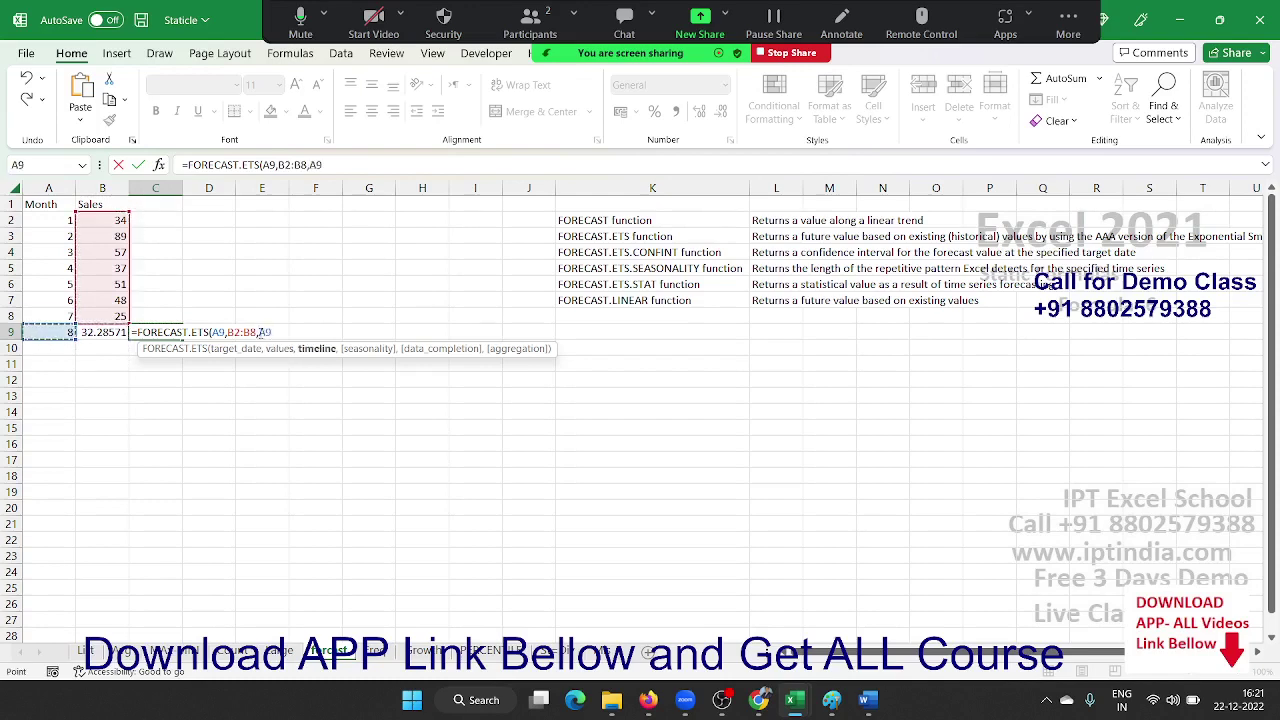
pyautogui.press('Up')
pyautogui.hotkey('shift', 'Up')
pyautogui.hotkey('shift', 'Up')
pyautogui.hotkey('shift', 'Up')
pyautogui.hotkey('shift', 'Down')
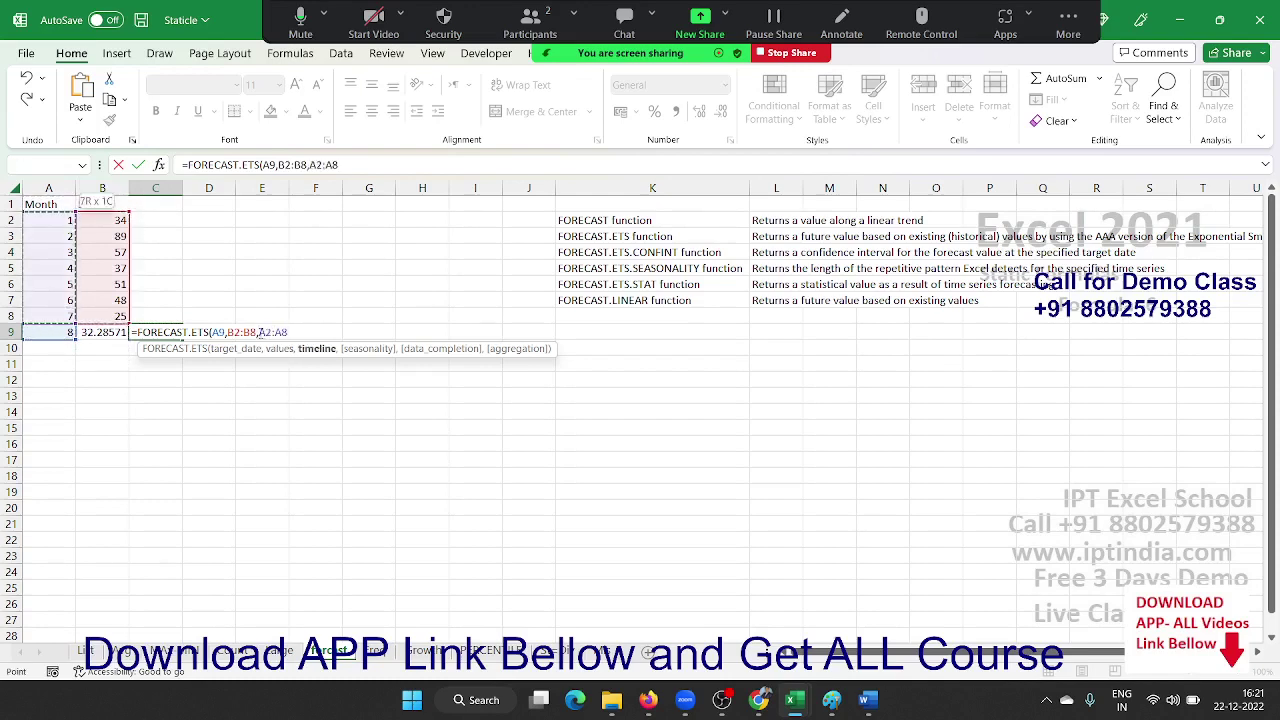
pyautogui.write(',1')
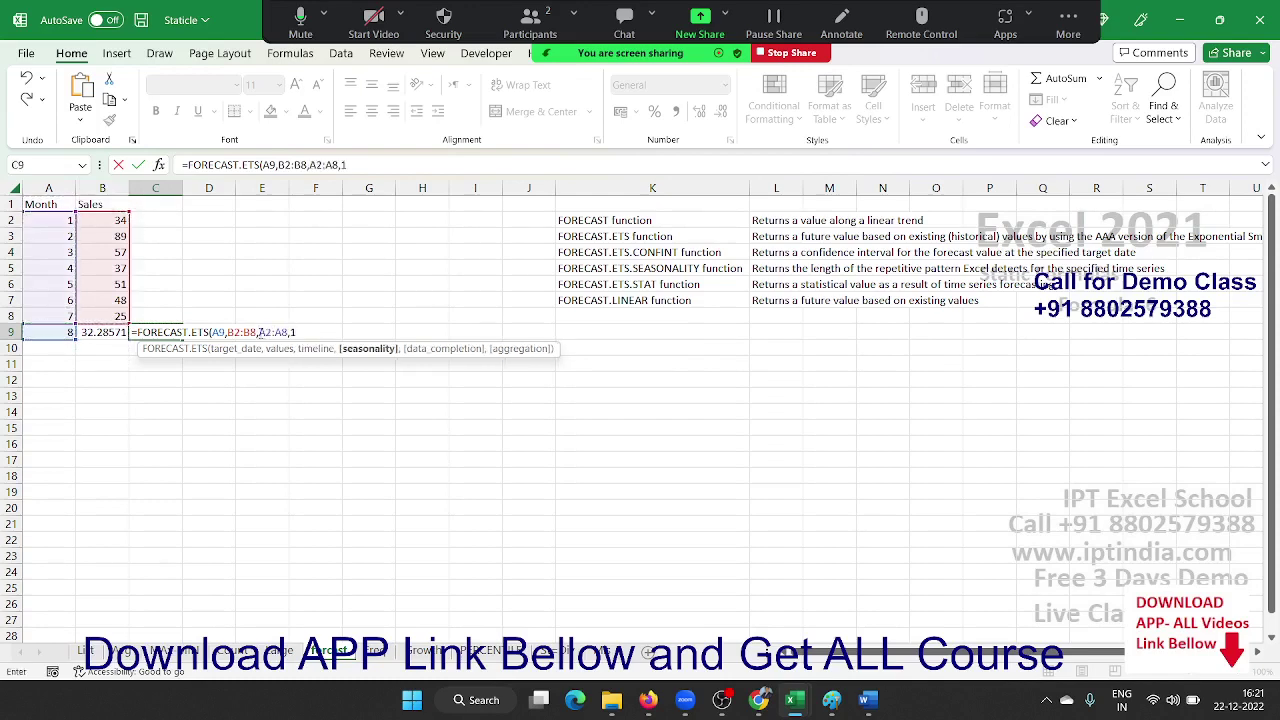
pyautogui.write(',1')
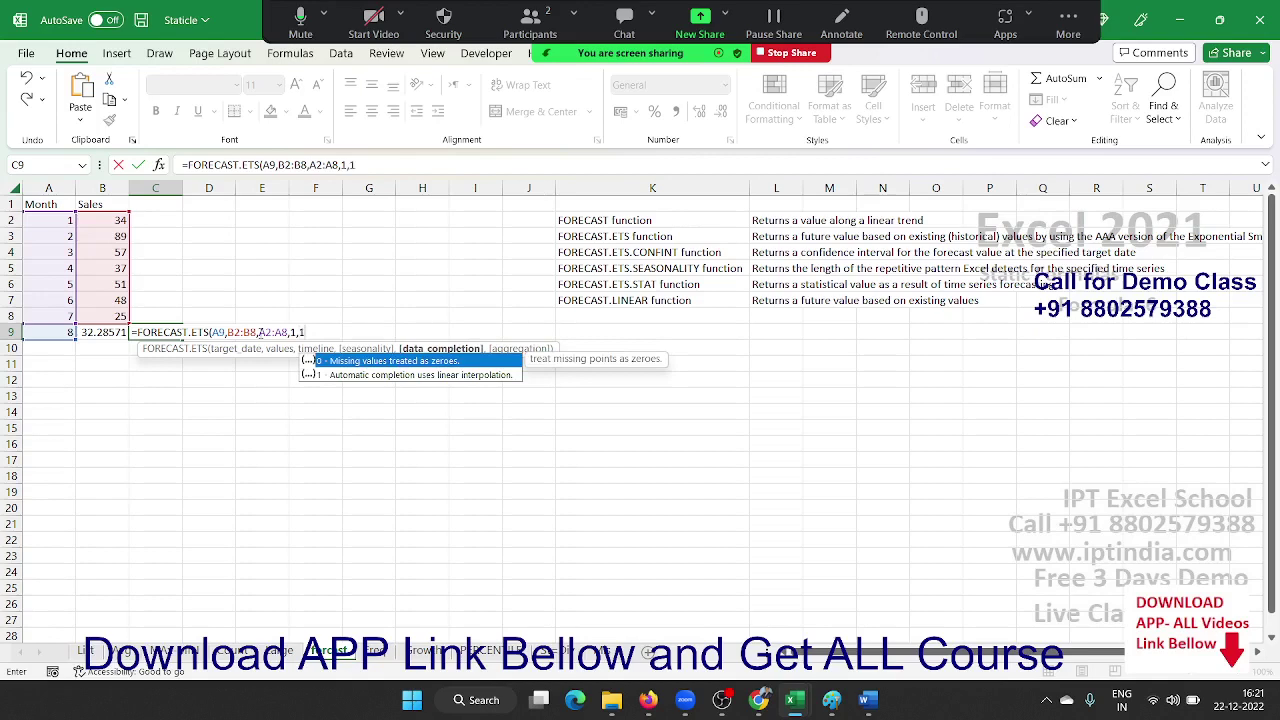
pyautogui.press('Return')
pyautogui.press('Up')
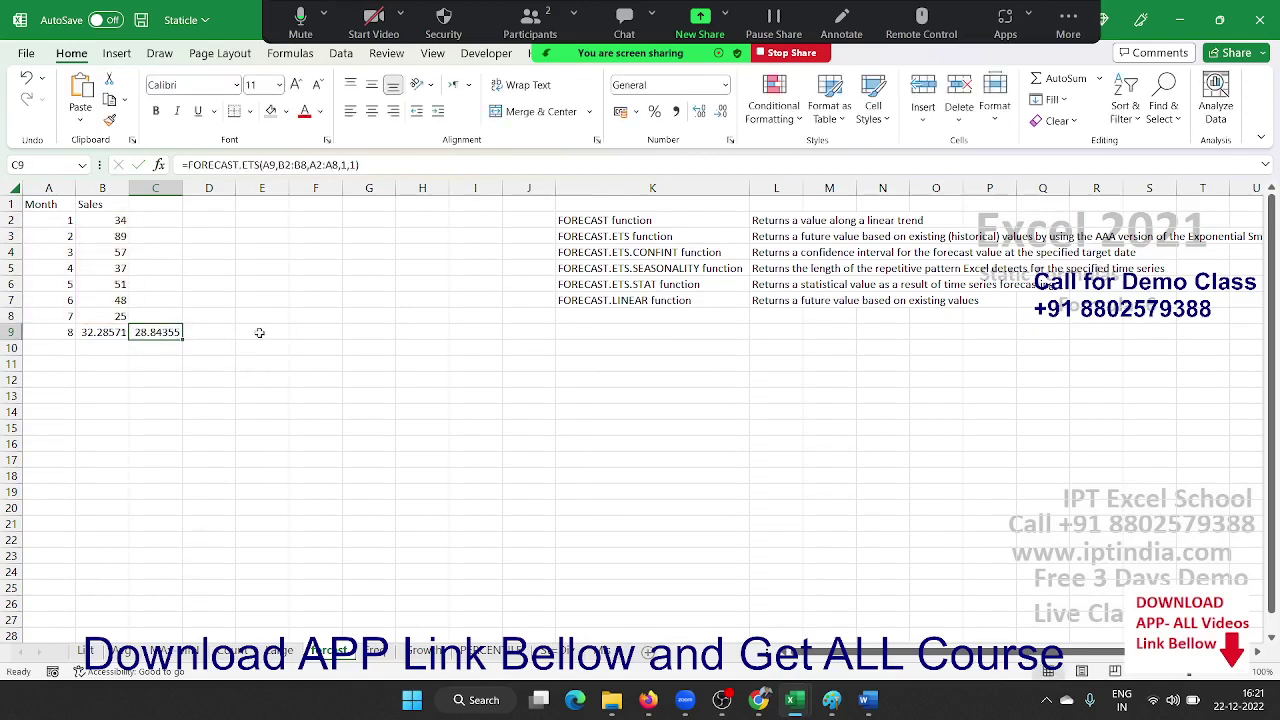
# Begin selecting the Month and Sales data to the left of C9.
pyautogui.press('Up')
pyautogui.press('Left')
pyautogui.hotkey('shift', 'Left')
# Create a Forecast Sheet from the Month and Sales data with Forecast End set to 12.
pyautogui.hotkey('shift', 'Up')
pyautogui.hotkey('shift', 'Up')
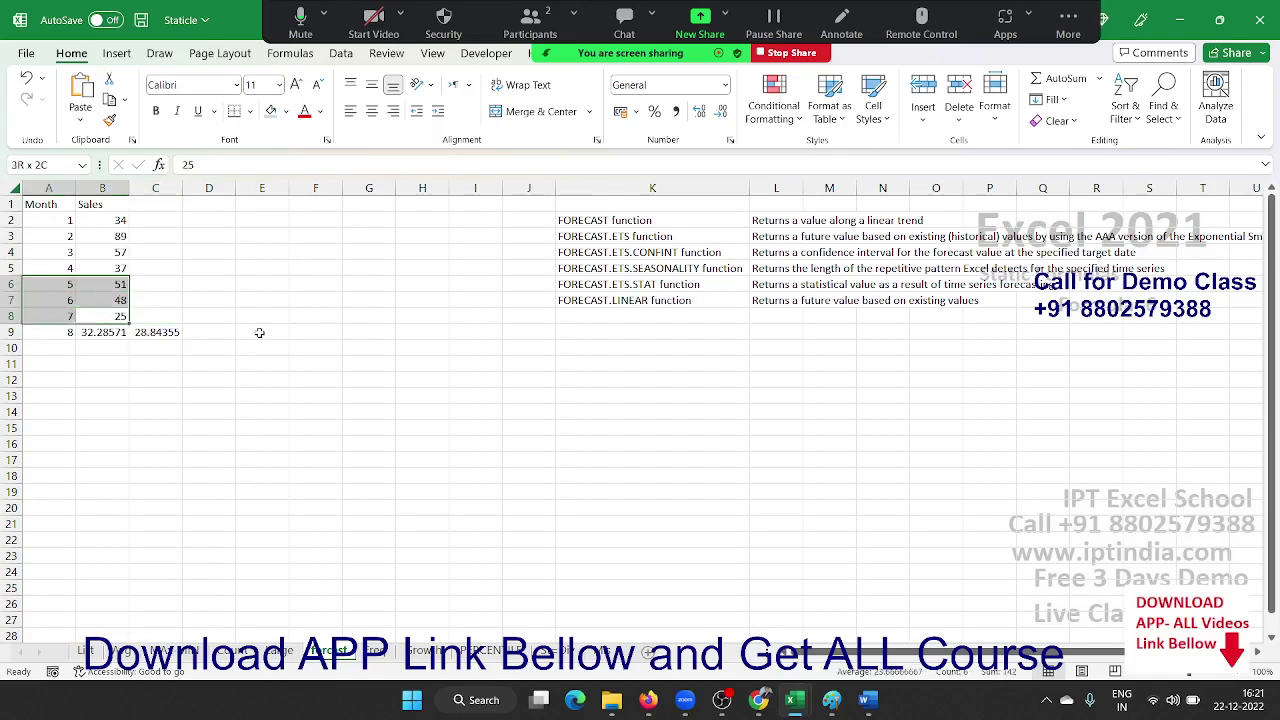
pyautogui.hotkey('shift', 'Up')
pyautogui.hotkey('shift', 'Up')
pyautogui.hotkey('shift', 'Up')
pyautogui.hotkey('shift', 'Up')
pyautogui.hotkey('shift', 'Up')
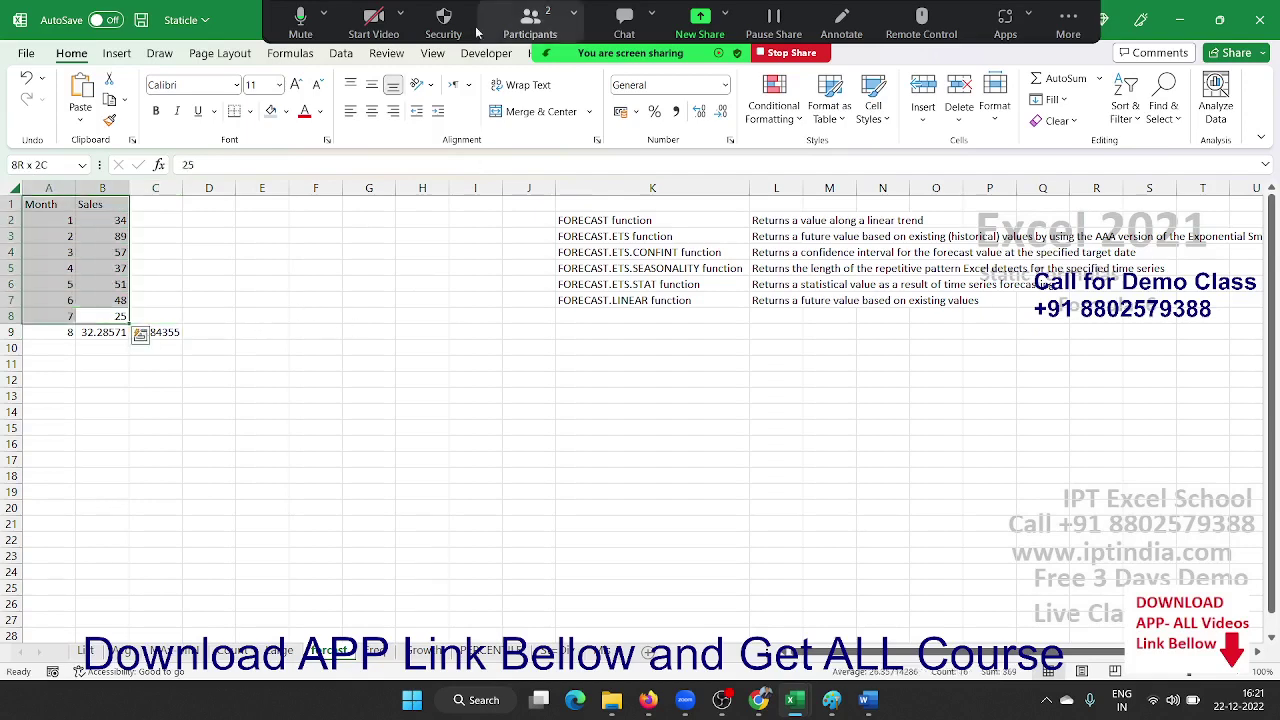
pyautogui.click(343, 56)
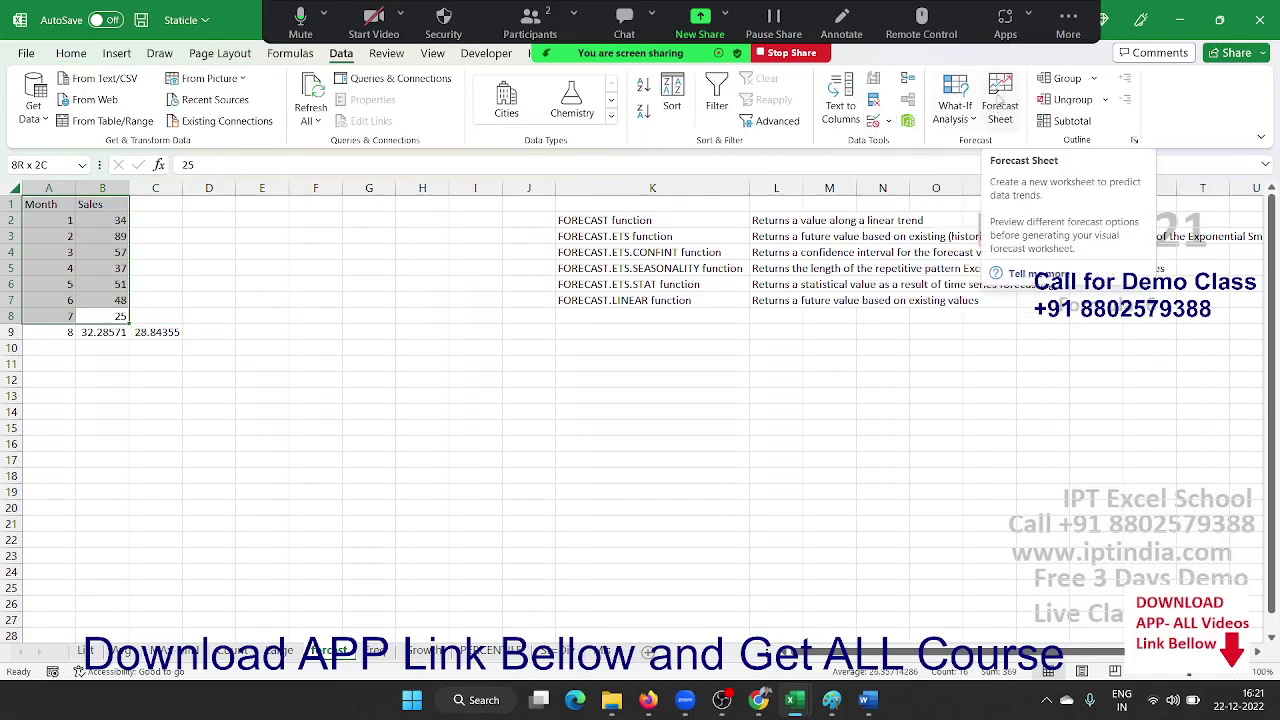
pyautogui.click(1000, 100)
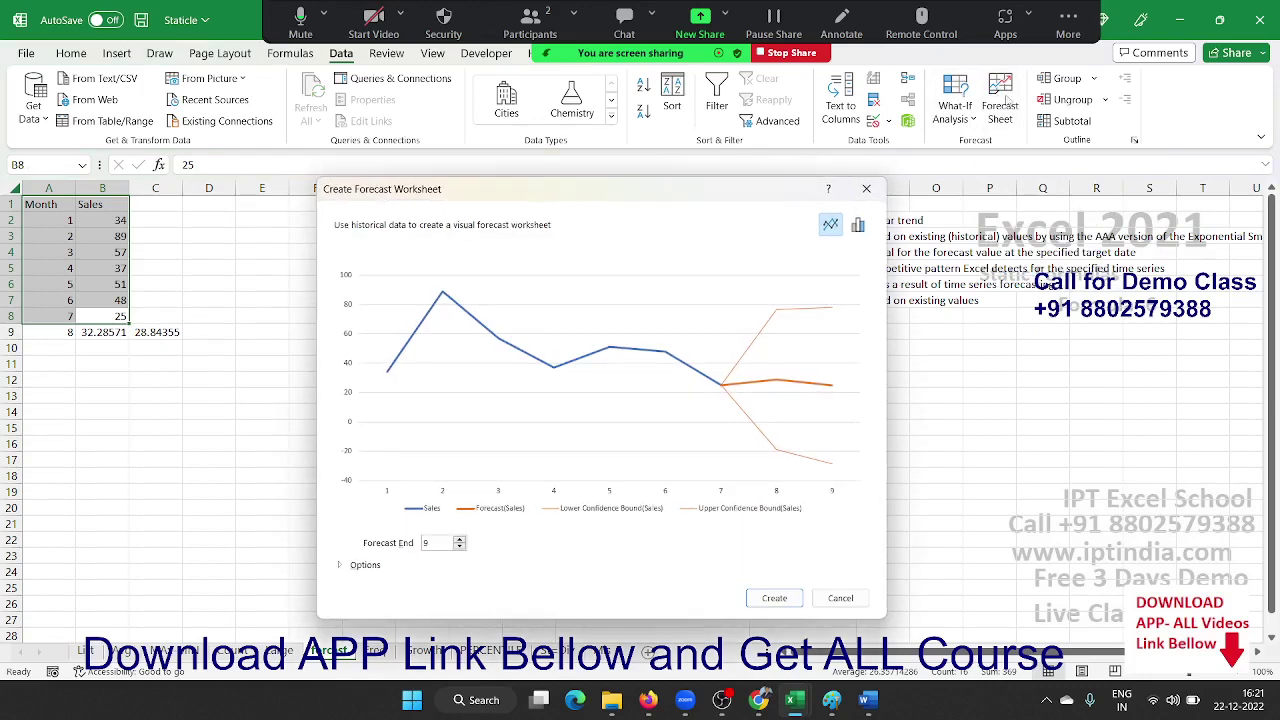
pyautogui.click(459, 539)
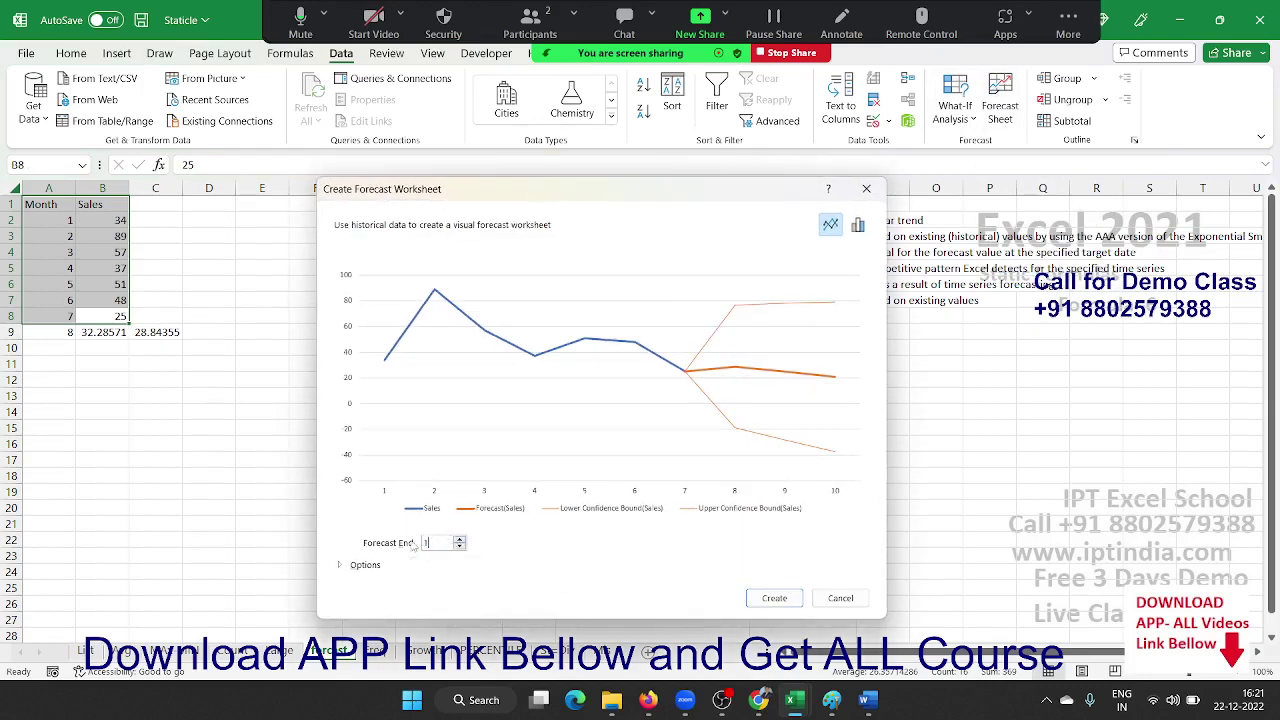
pyautogui.write('12')
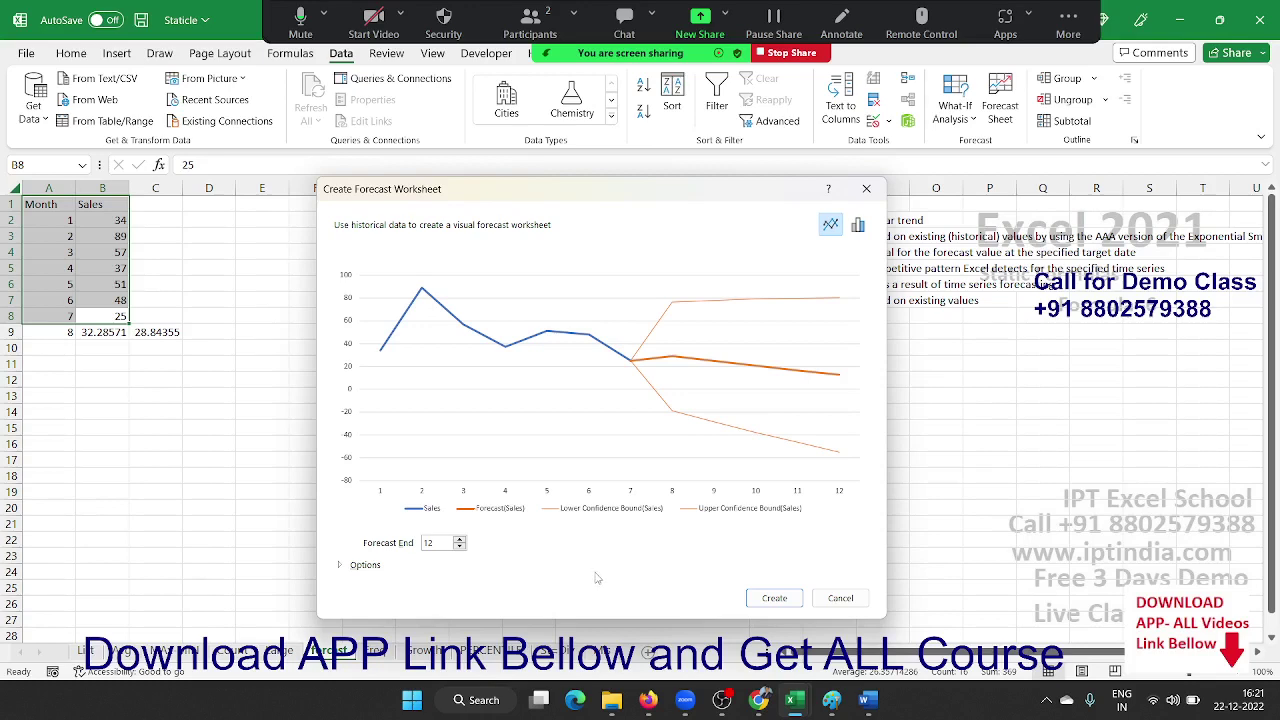
pyautogui.click(760, 598)
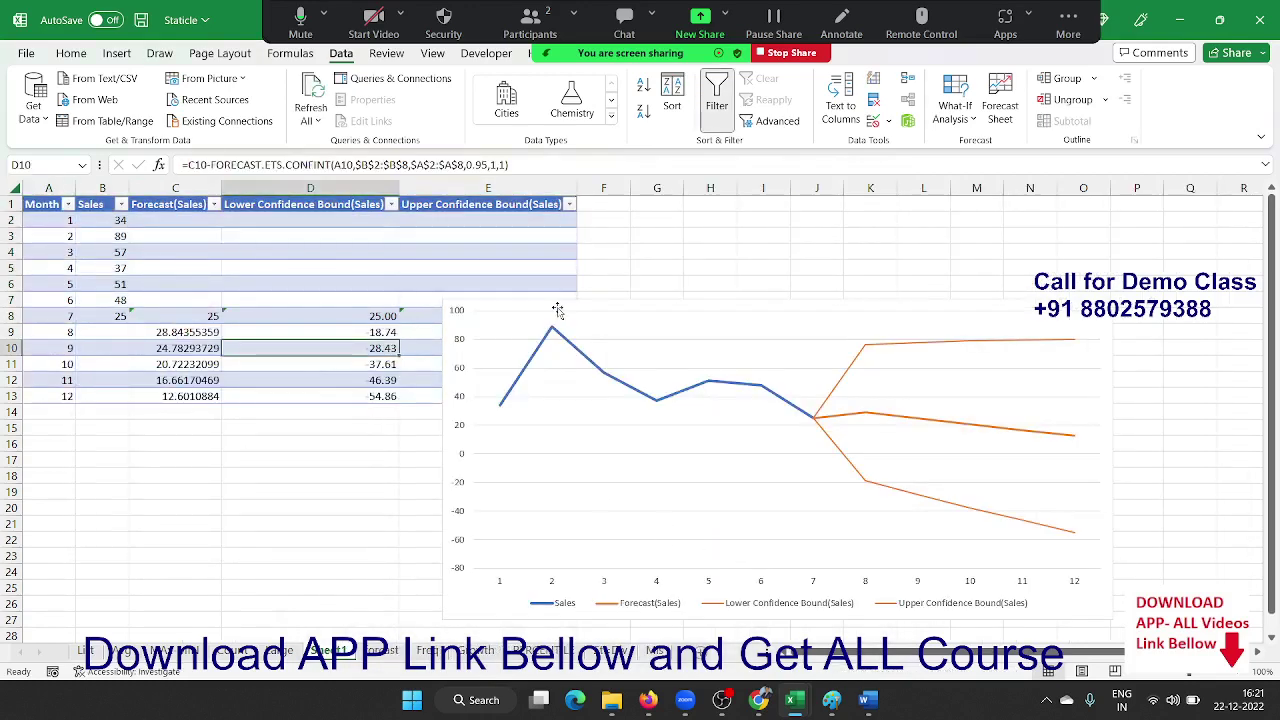
# Check the forecast, lower bound and upper bound formulas, then return to the sales data sheet.
pyautogui.click(172, 333)
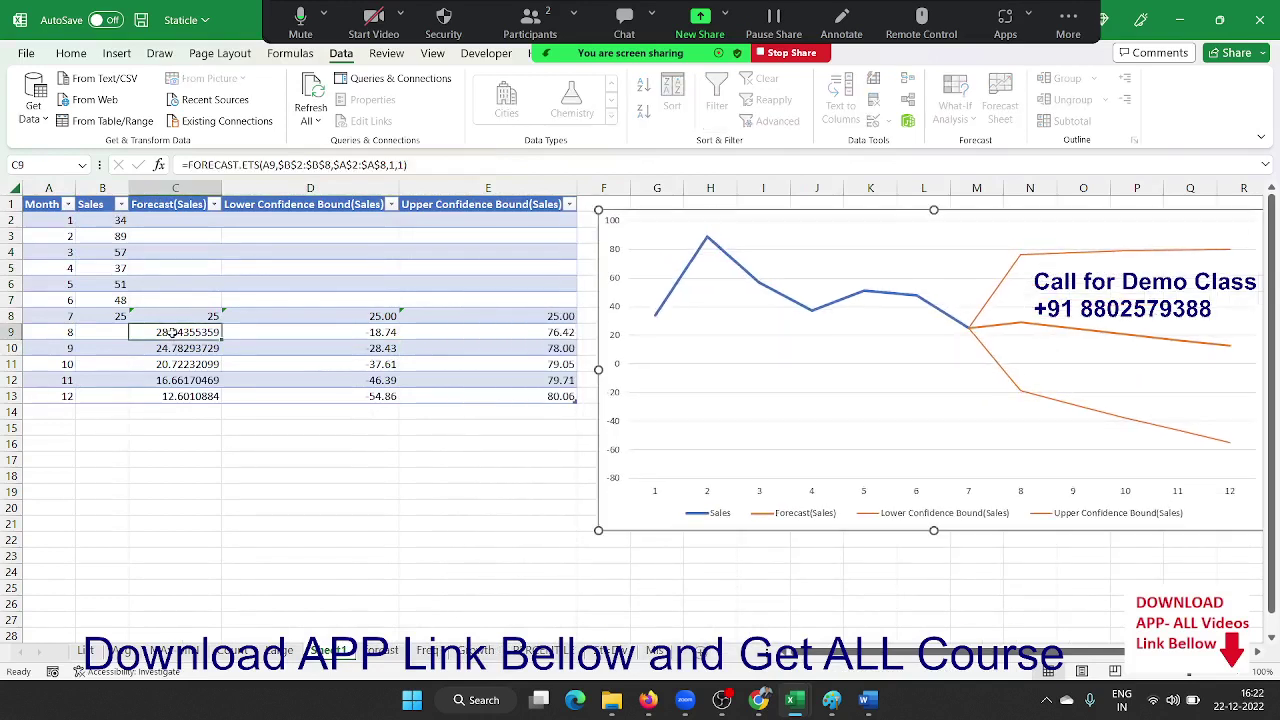
pyautogui.click(306, 332)
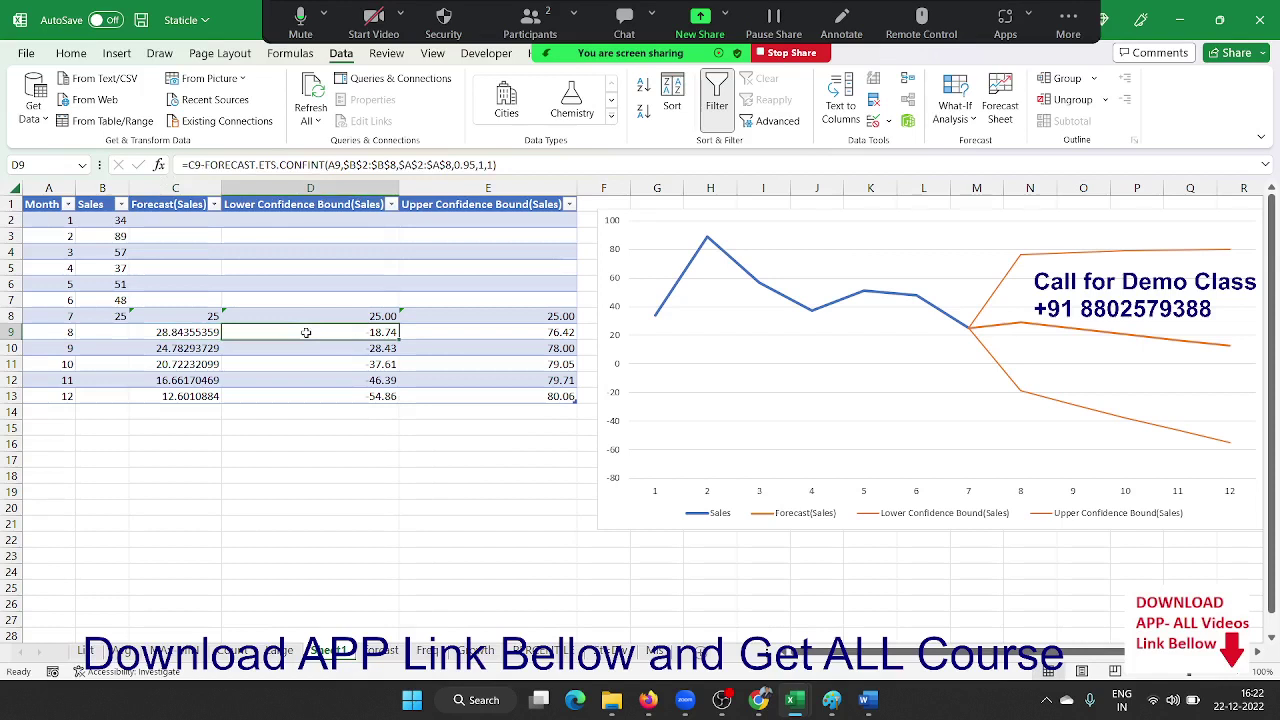
pyautogui.click(466, 330)
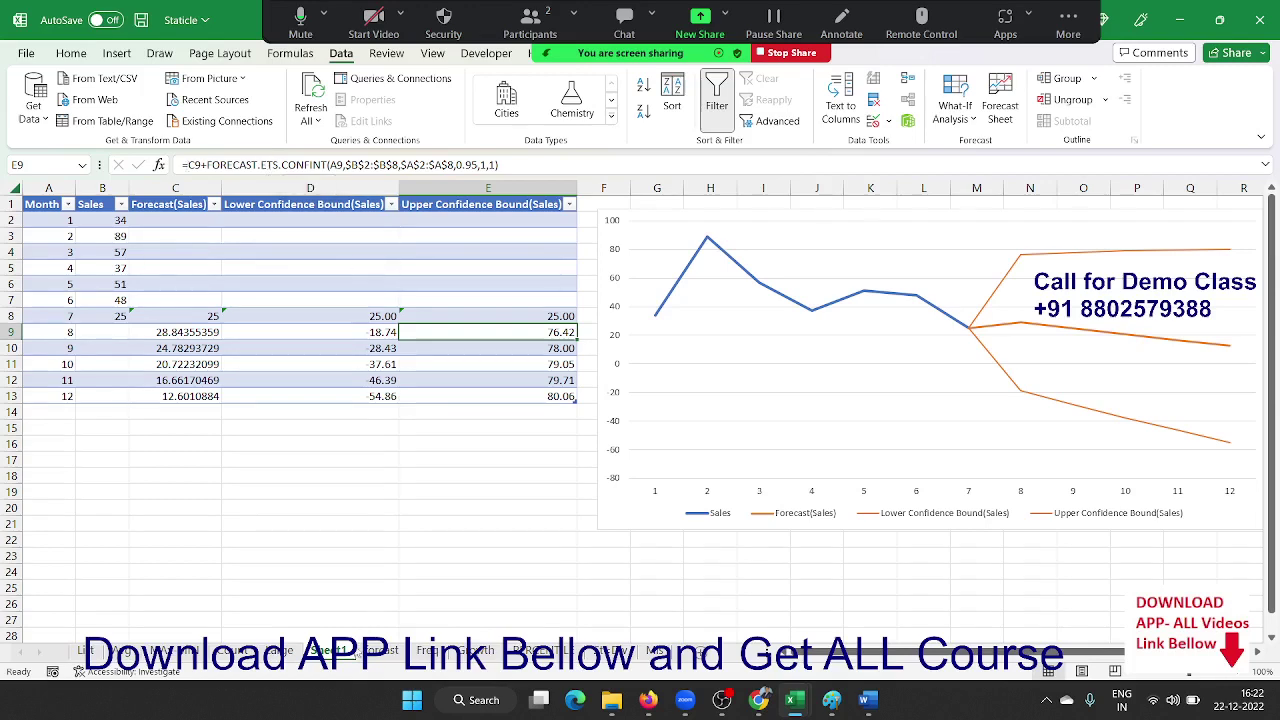
pyautogui.click(380, 650)
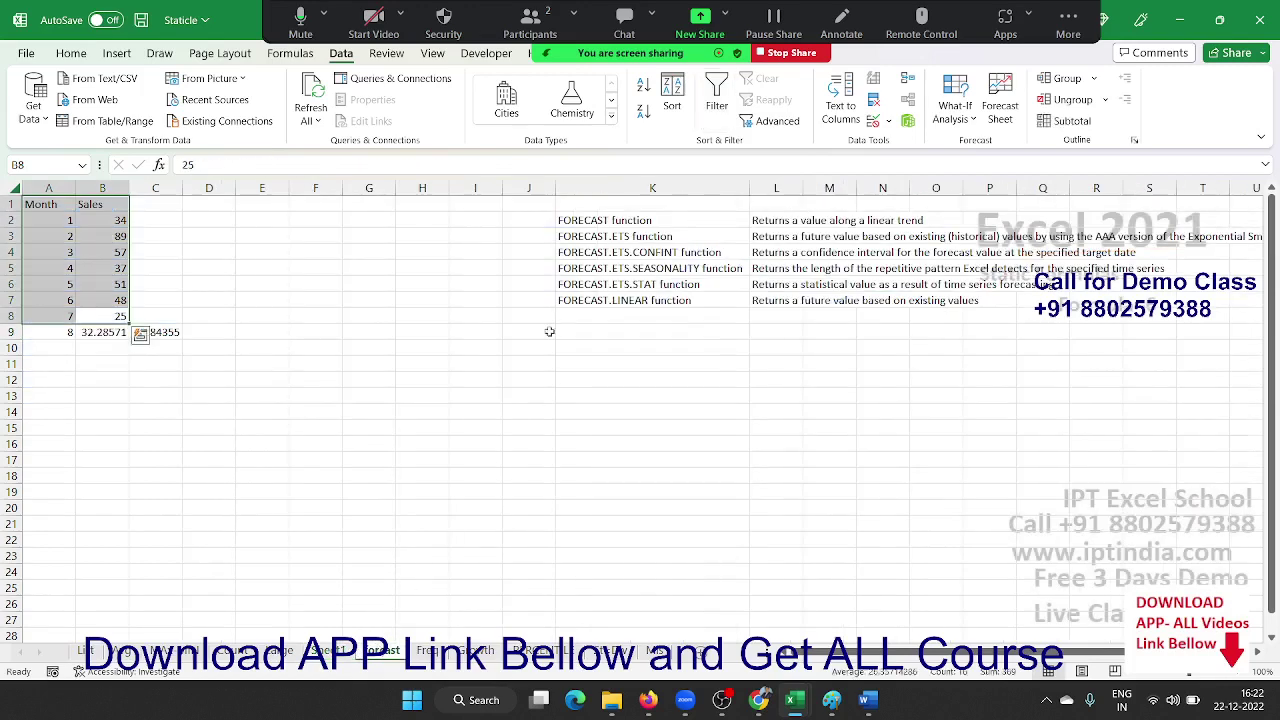
# Highlight the FORECAST and FORECAST.LINEAR descriptions in the function list to compare them.
pyautogui.click(588, 266)
pyautogui.click(584, 300)
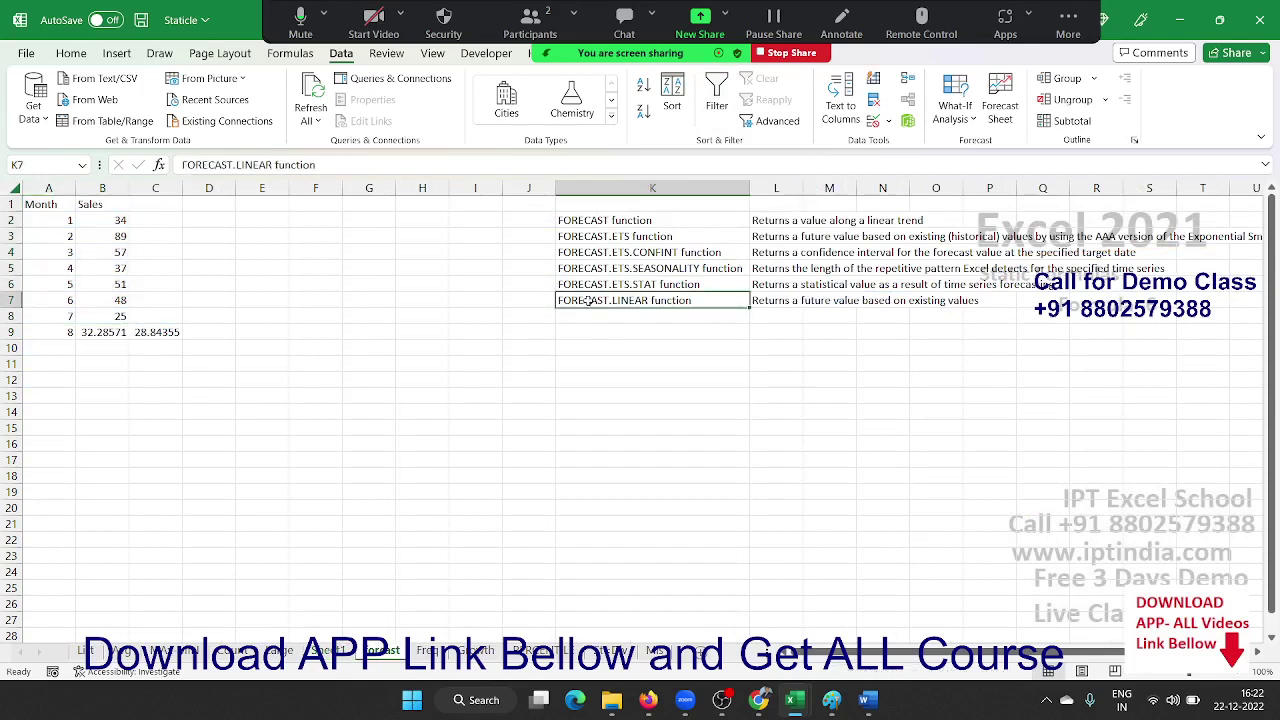
pyautogui.click(344, 345)
pyautogui.click(588, 296)
pyautogui.keyDown('ctrl'); pyautogui.click(580, 217); pyautogui.keyUp('ctrl')
pyautogui.click(509, 303)
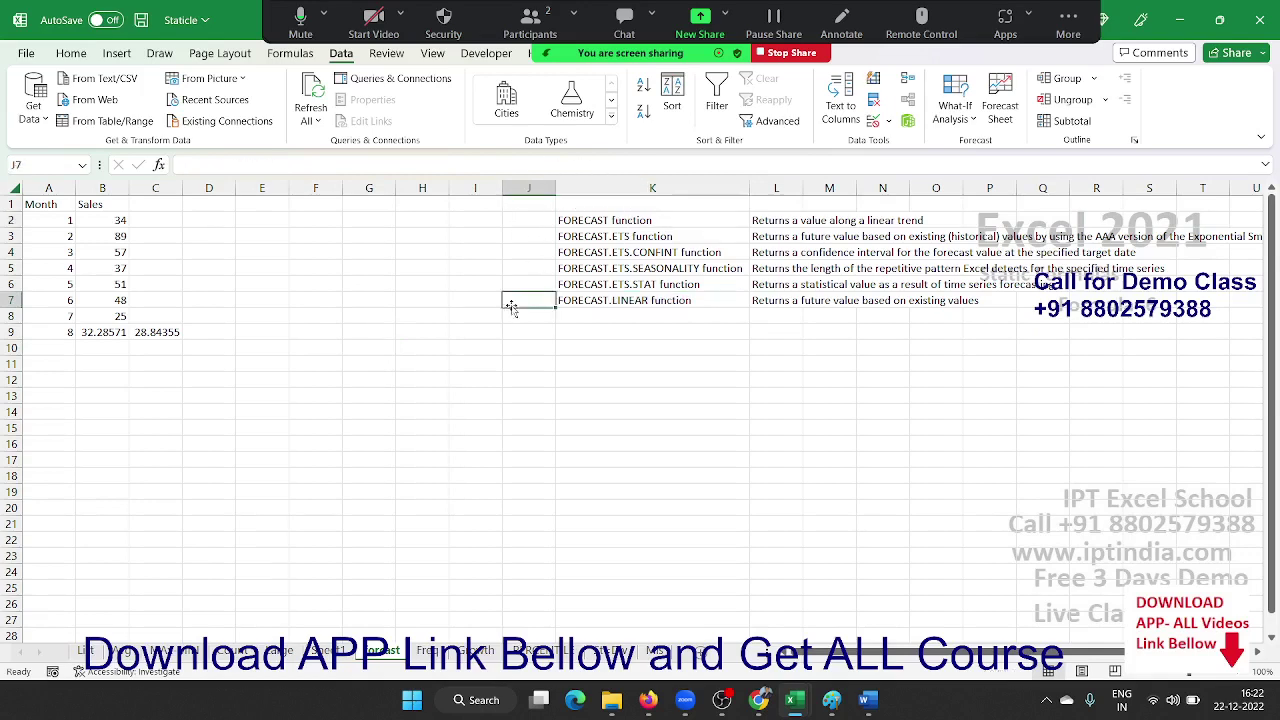
# On the FREQUENCY sheet, clear the old FREQUENCY results in J4:J8.
pyautogui.click(430, 651)
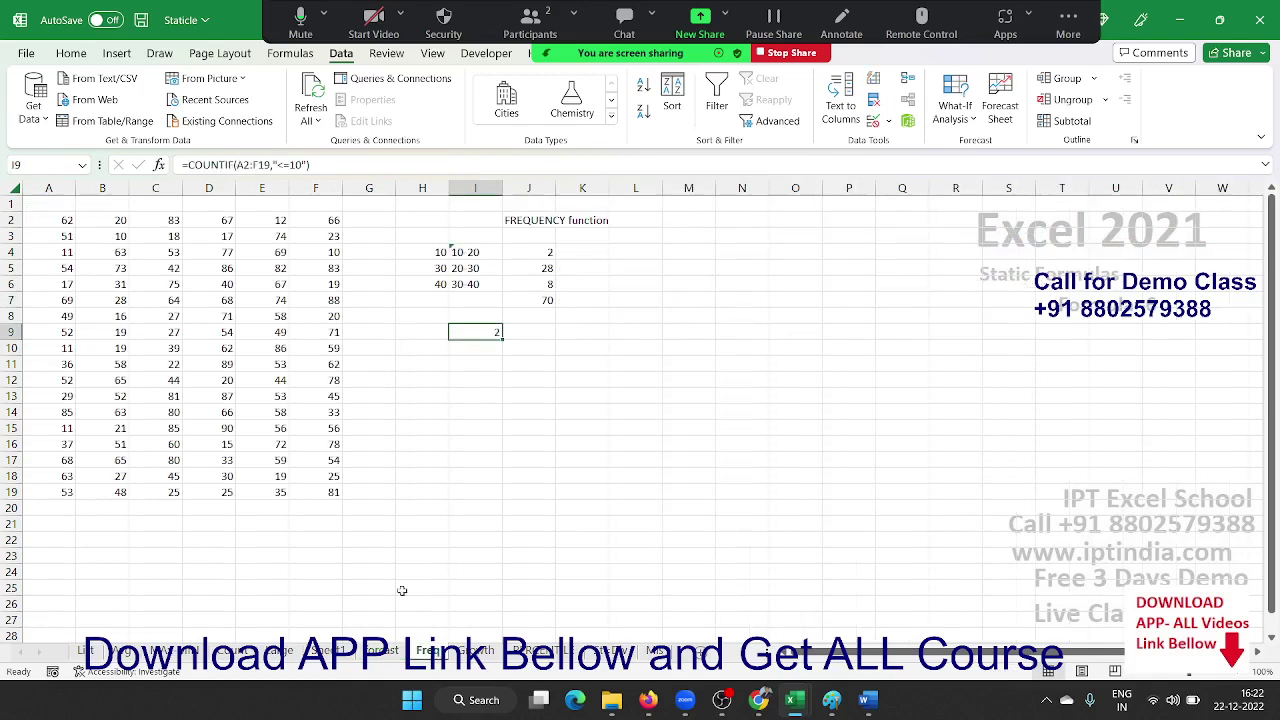
pyautogui.click(399, 320)
pyautogui.click(476, 250)
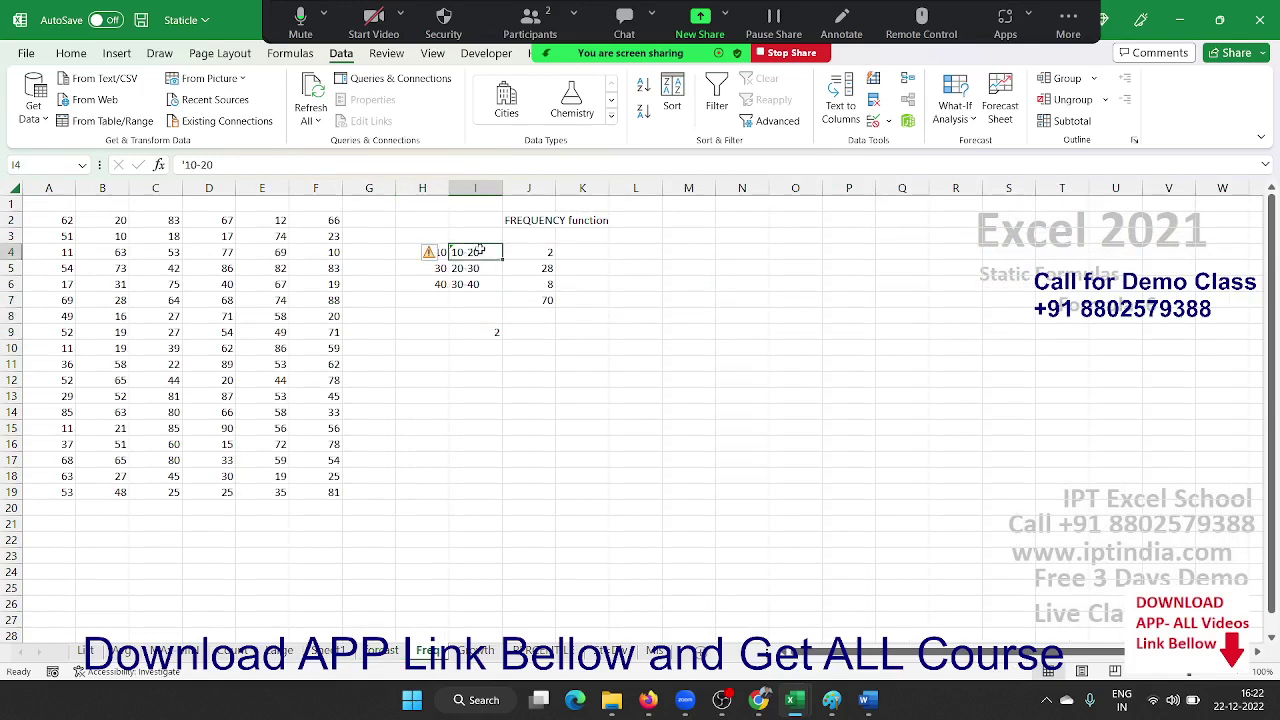
pyautogui.moveTo(541, 252); pyautogui.dragTo(545, 318)
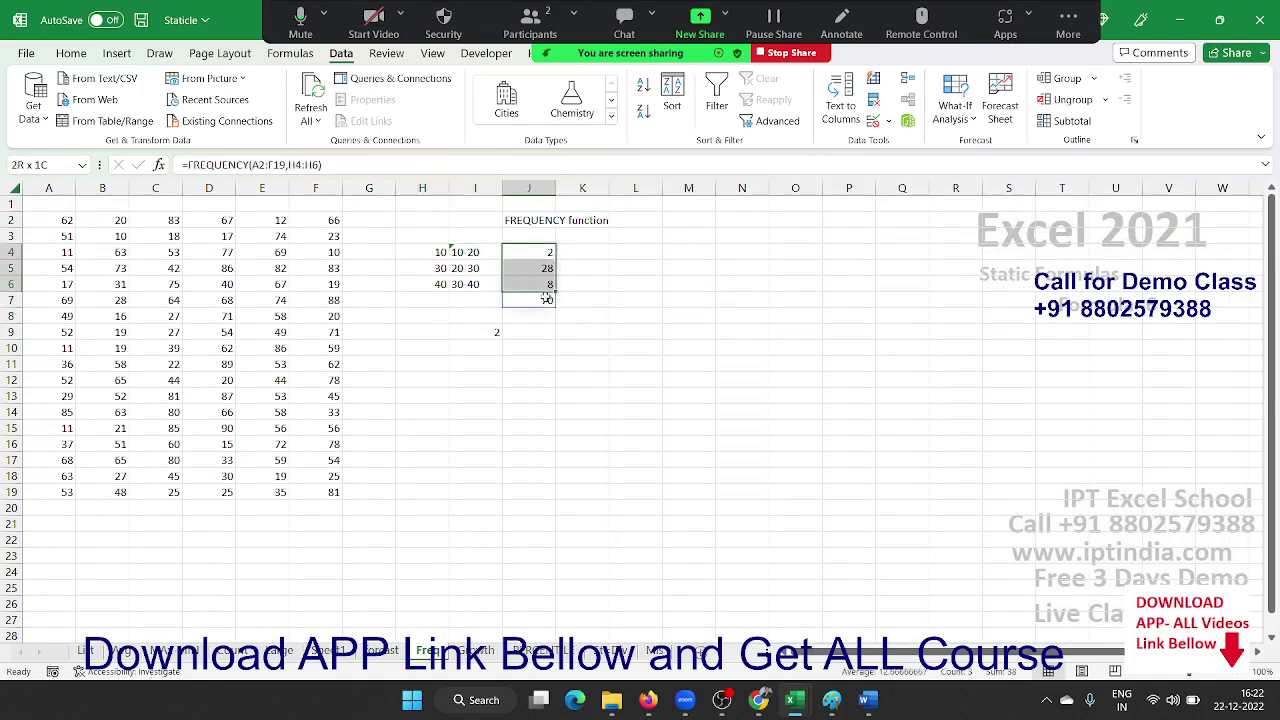
pyautogui.press('Delete')
# Review the score data and the bin values and labels in H4:I6, ending on J4.
pyautogui.click(496, 332)
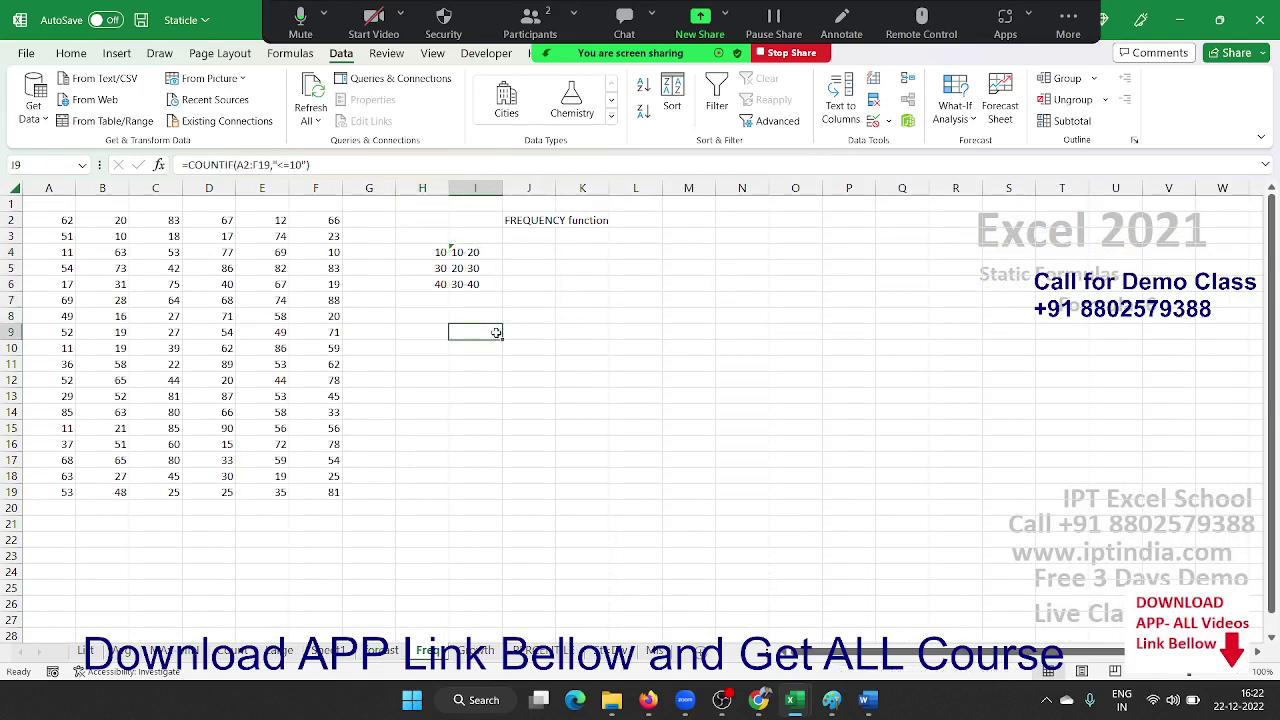
pyautogui.click(584, 304)
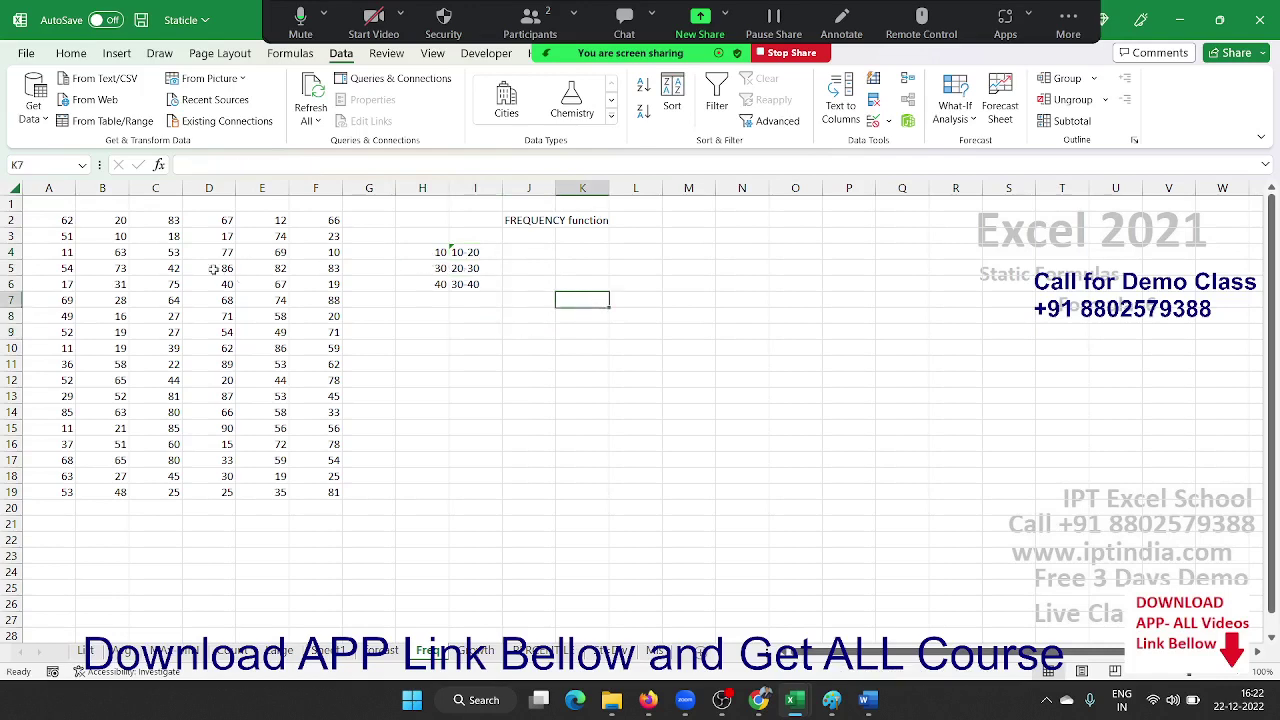
pyautogui.moveTo(57, 220); pyautogui.dragTo(298, 492)
pyautogui.click(438, 256)
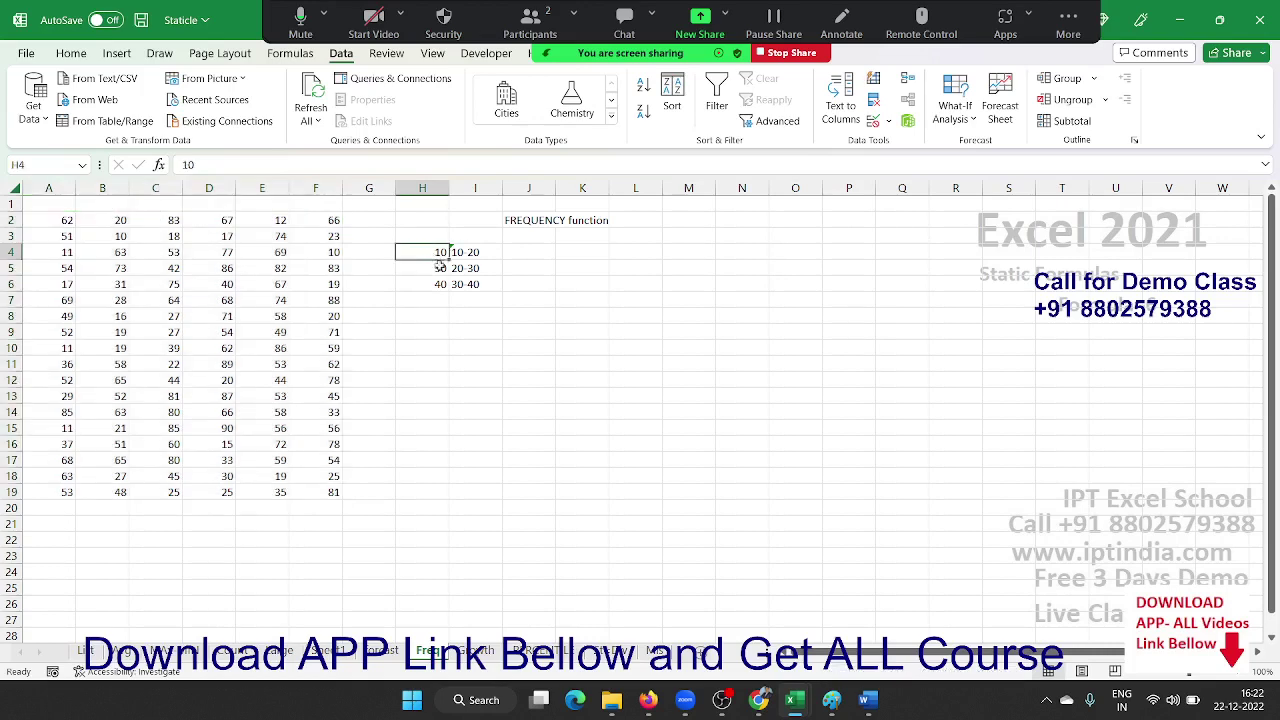
pyautogui.click(484, 256)
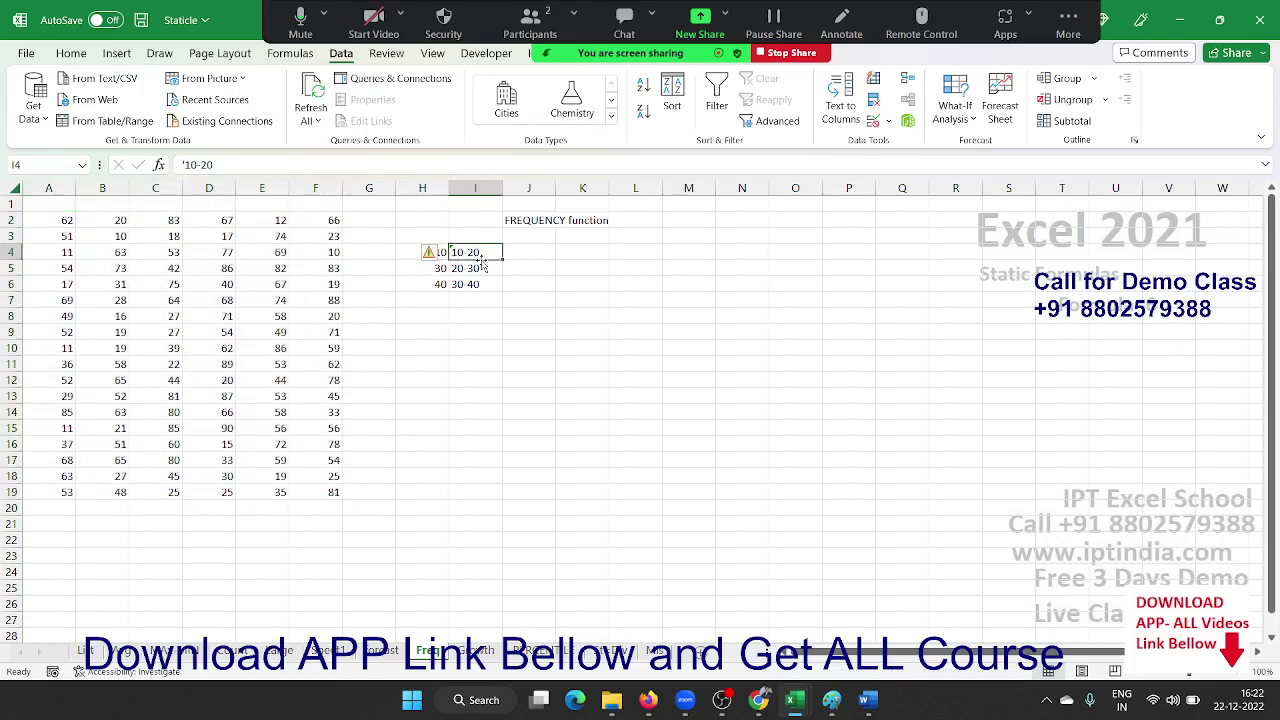
pyautogui.click(461, 272)
pyautogui.click(463, 286)
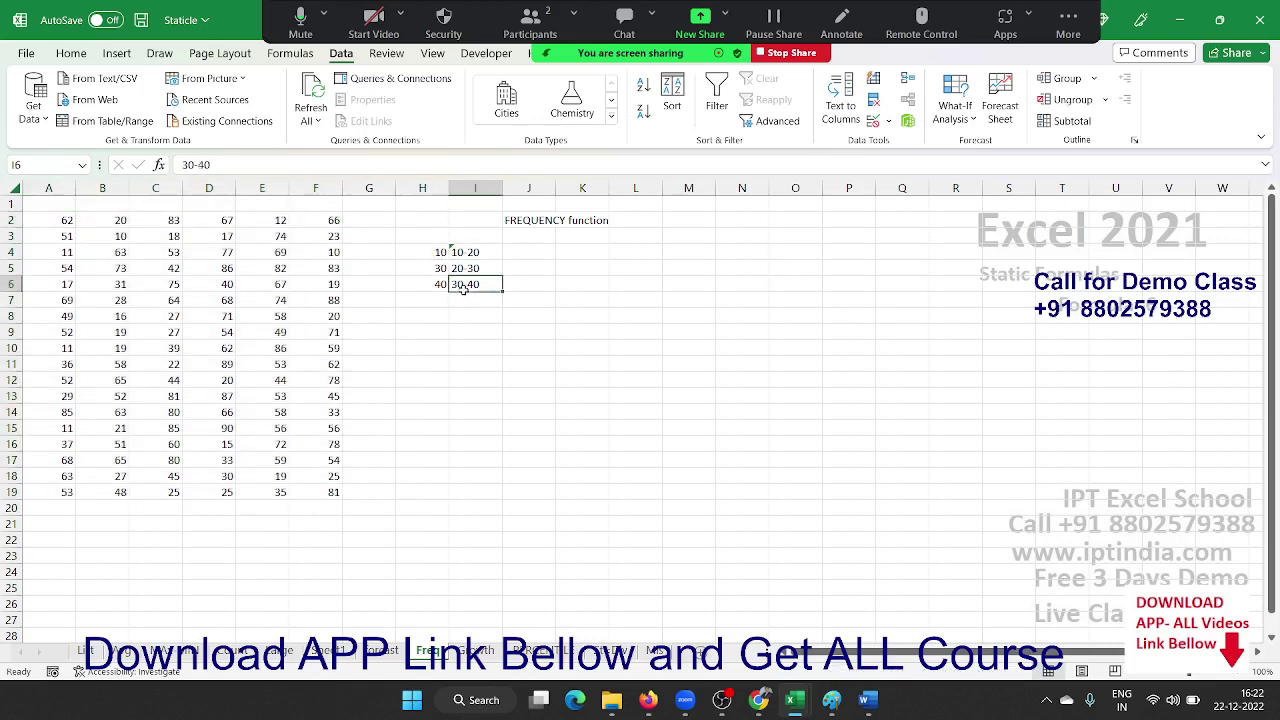
pyautogui.click(513, 255)
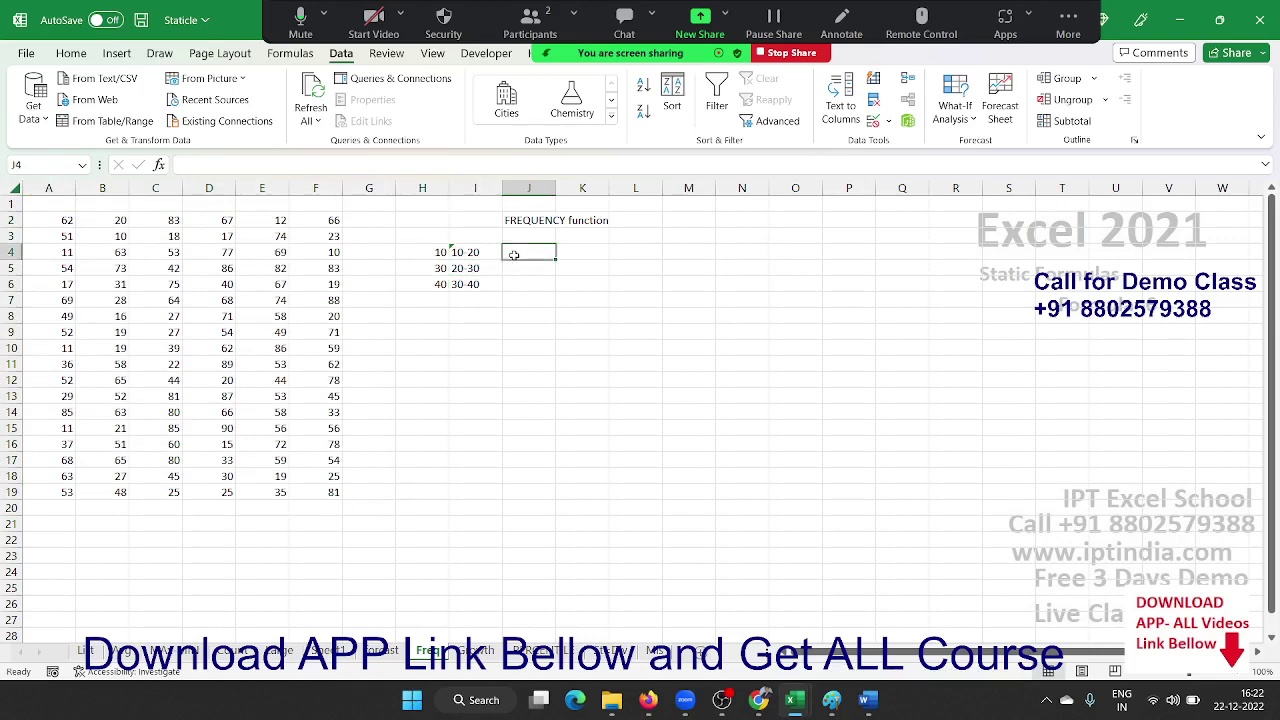
# Enter =FREQUENCY(A2:F19,H4:H6) in J4 so the counts 2, 28, 8 and 70 spill down.
pyautogui.write('=f')
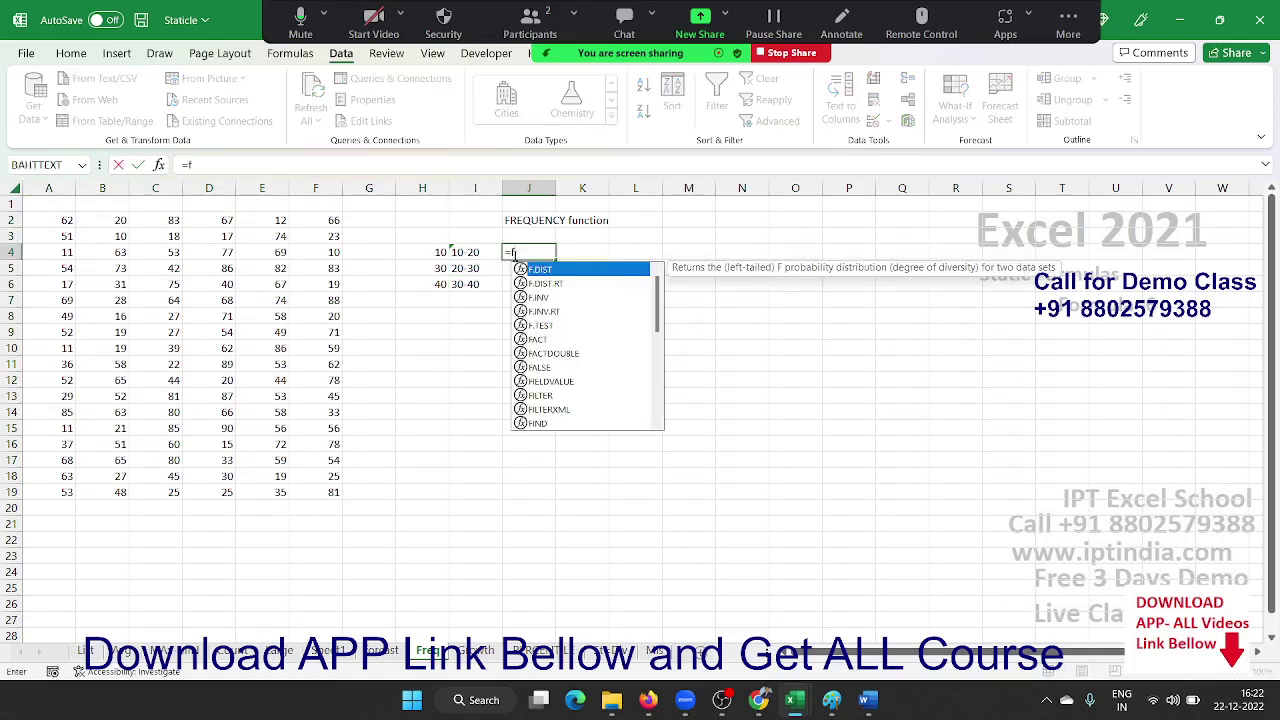
pyautogui.write('r')
pyautogui.press('Tab')
pyautogui.press('Left')
pyautogui.press('Left')
pyautogui.press('Left')
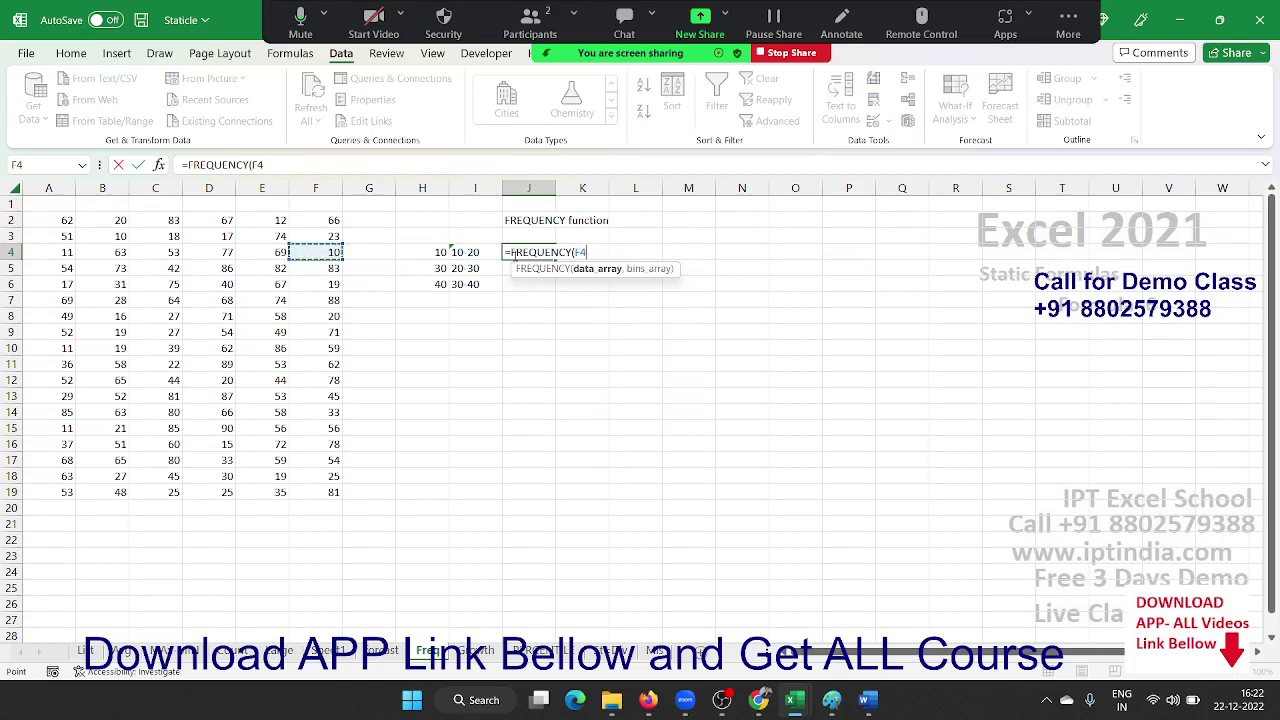
pyautogui.press('Up')
pyautogui.press('Up')
pyautogui.press('Left')
pyautogui.press('Left')
pyautogui.press('Left')
pyautogui.press('Left')
pyautogui.press('Left')
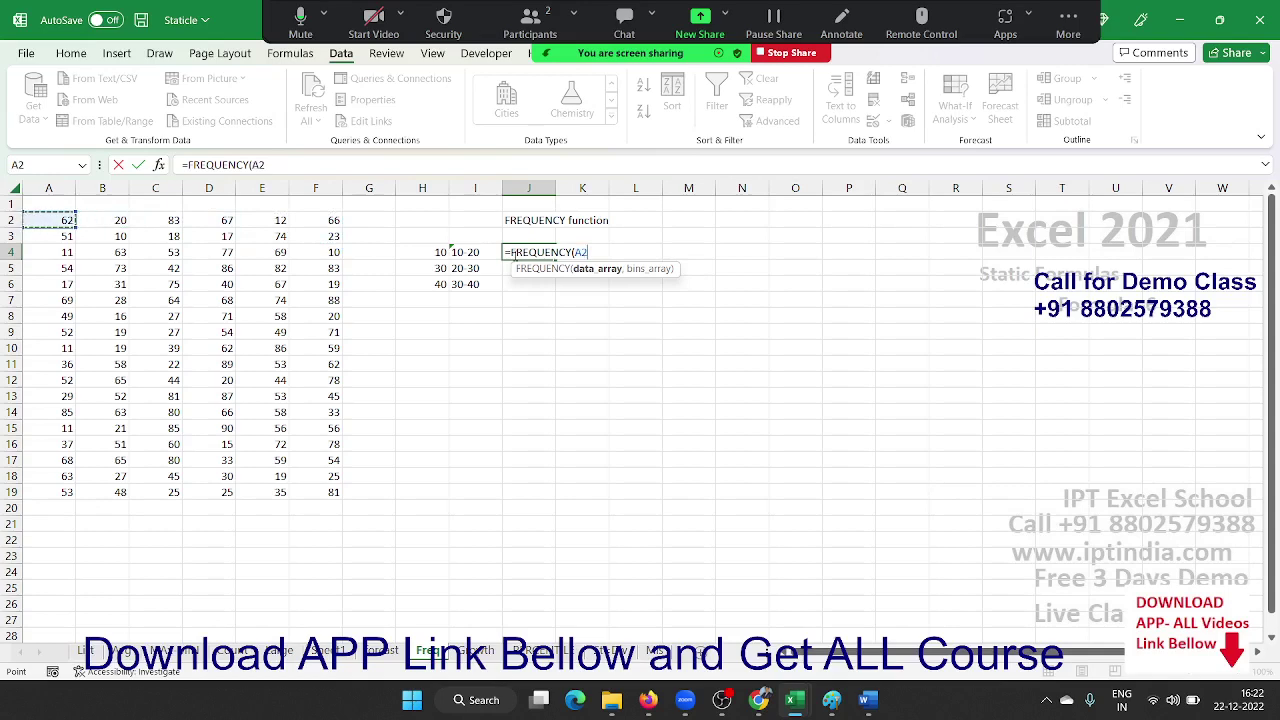
pyautogui.hotkey('ctrl', 'shift', 'Right')
pyautogui.hotkey('ctrl', 'shift', 'Down')
pyautogui.write(':F19,')
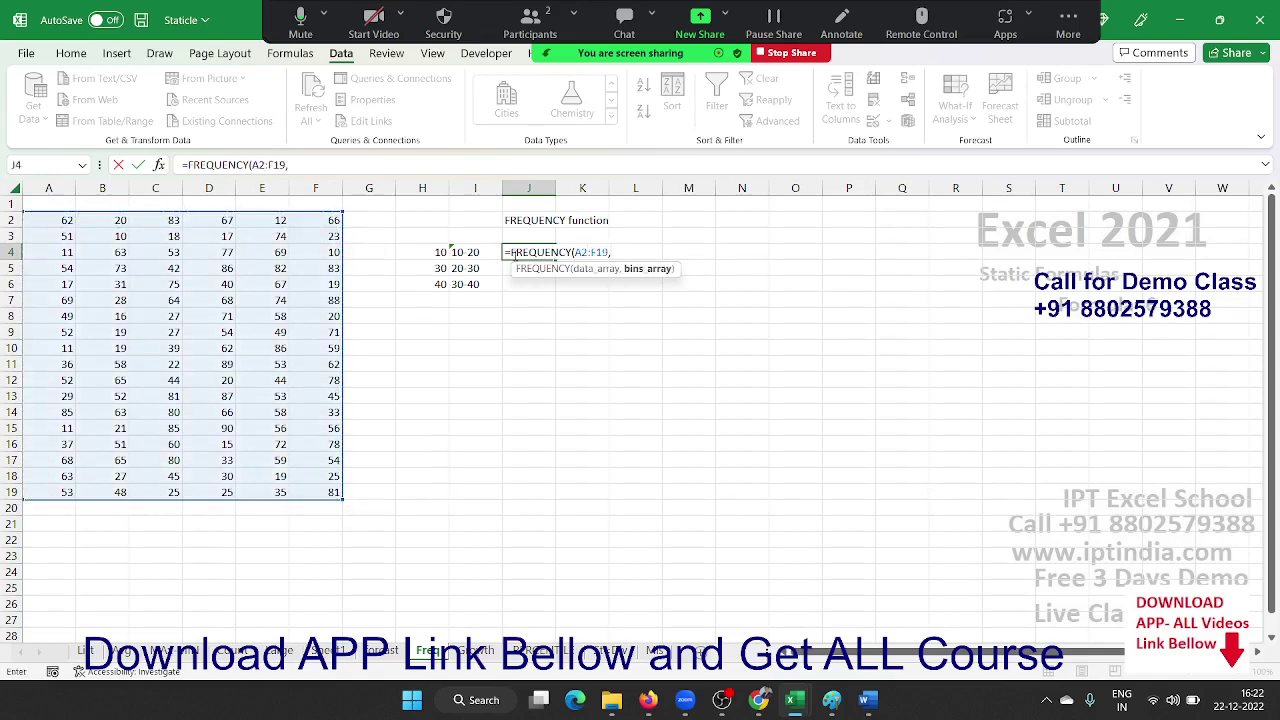
pyautogui.press('Left')
pyautogui.press('Left')
pyautogui.hotkey('ctrl', 'shift', 'Down')
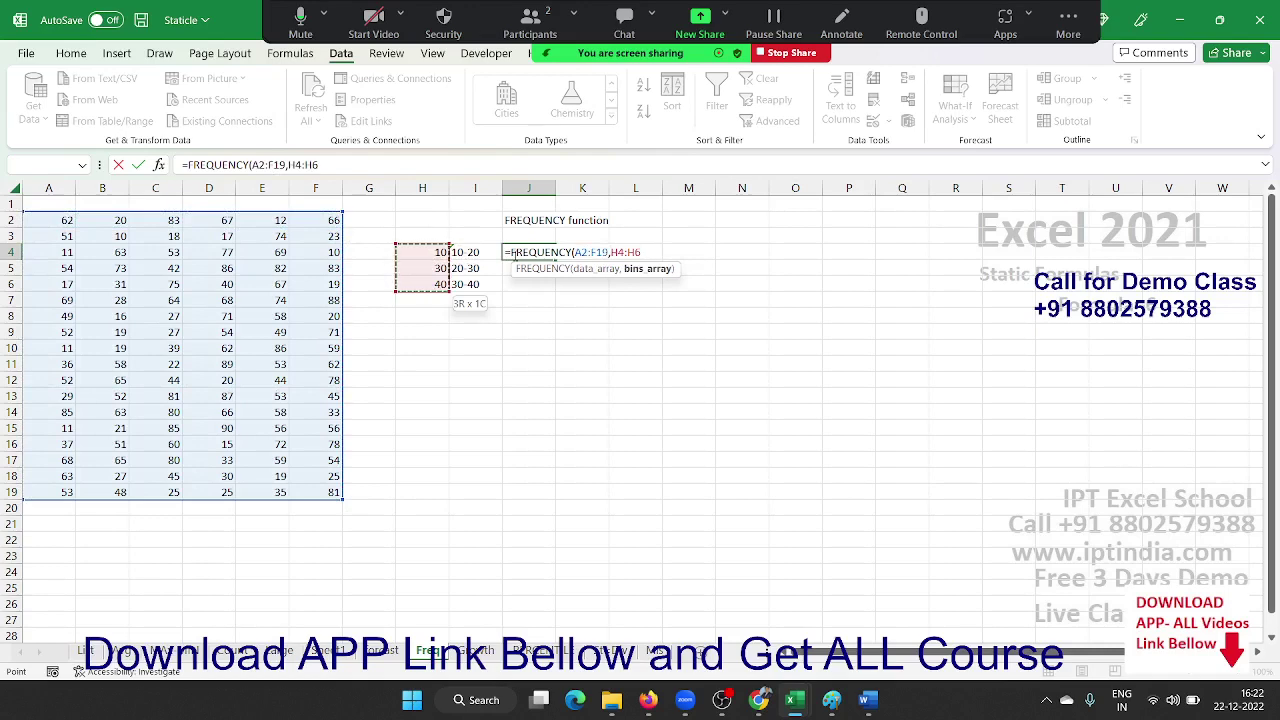
pyautogui.hotkey('ctrl', 'Return')
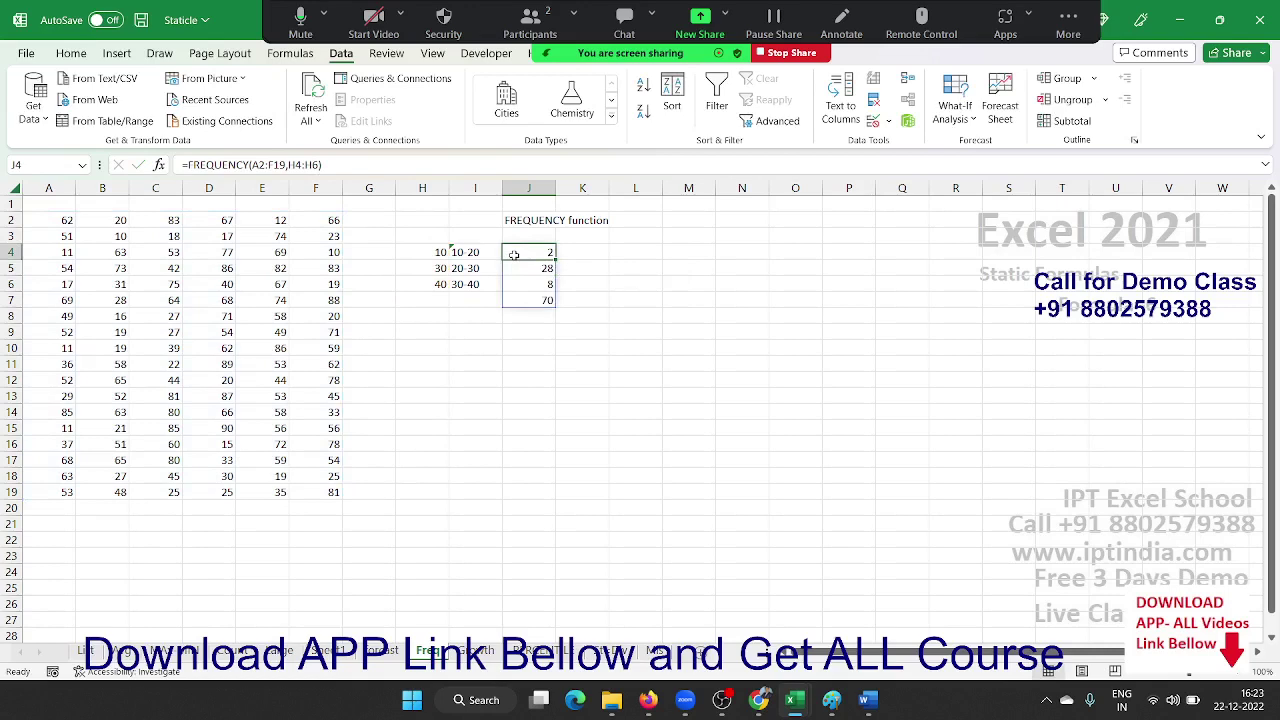
# Check the J counts against the bin values and the 10-20 and 20-30 labels.
pyautogui.press('Down')
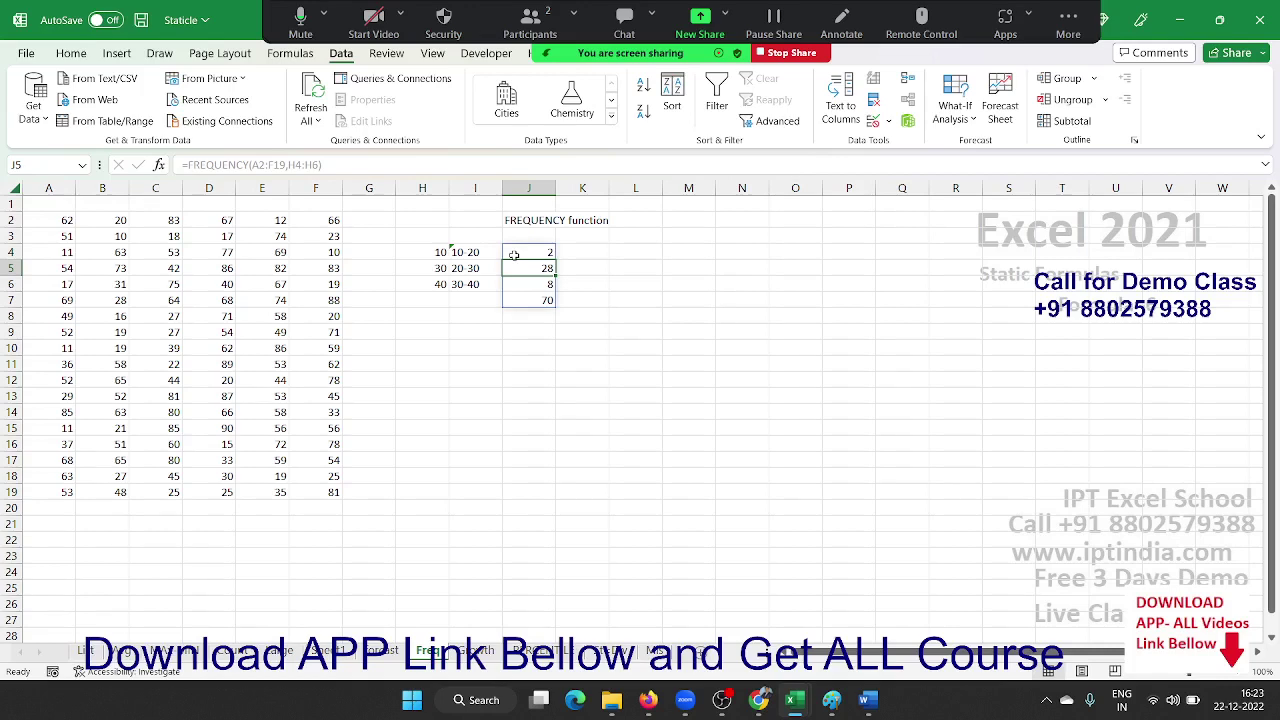
pyautogui.press('Up')
pyautogui.press('Left')
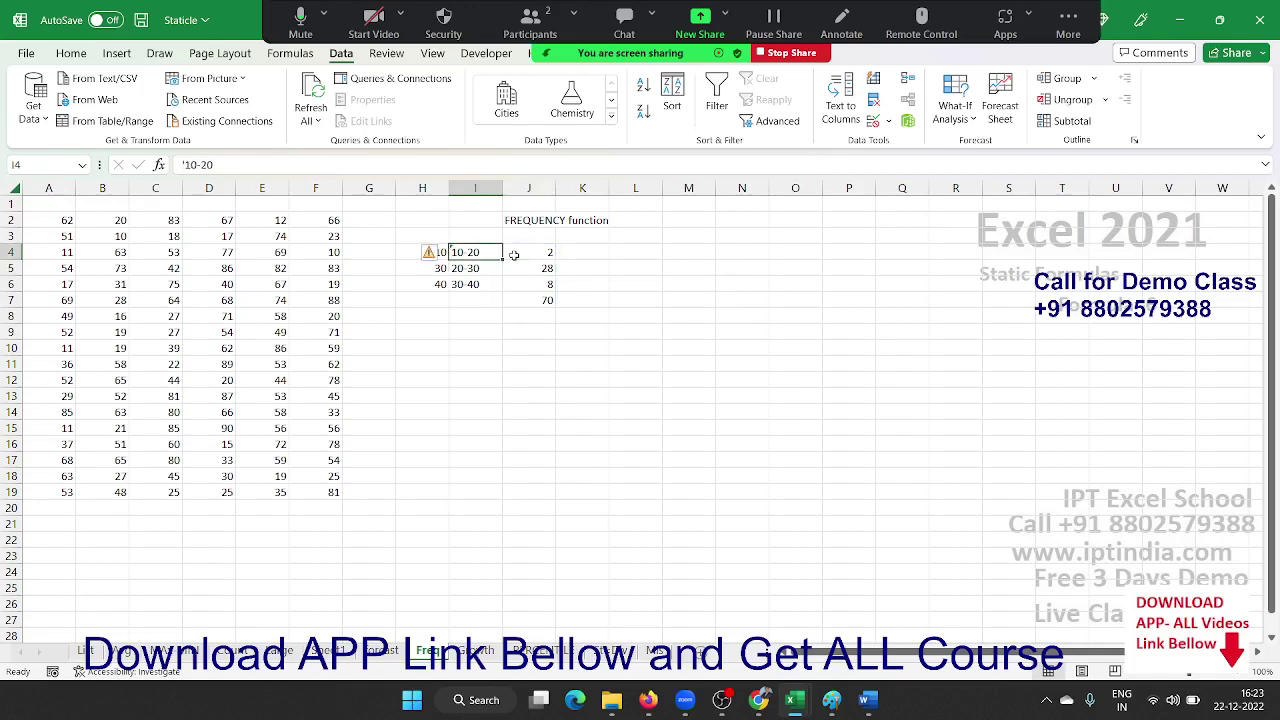
pyautogui.press('Down')
pyautogui.press('Left')
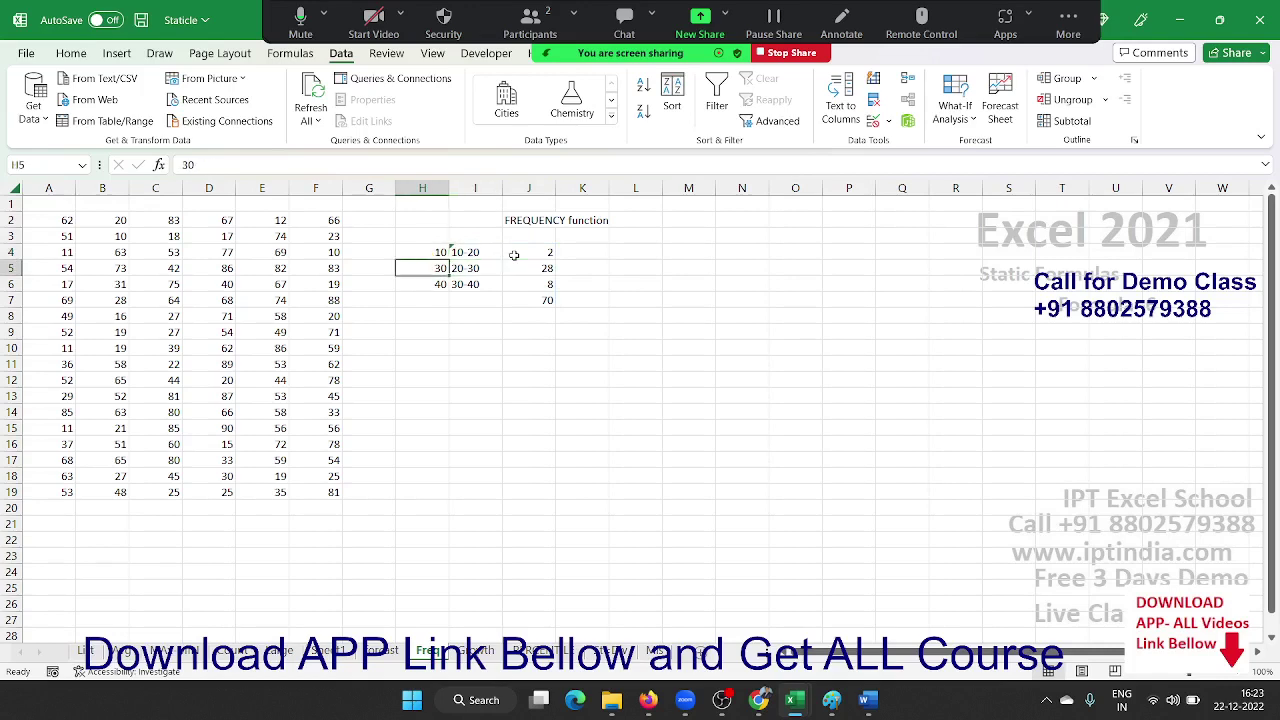
pyautogui.press('Right')
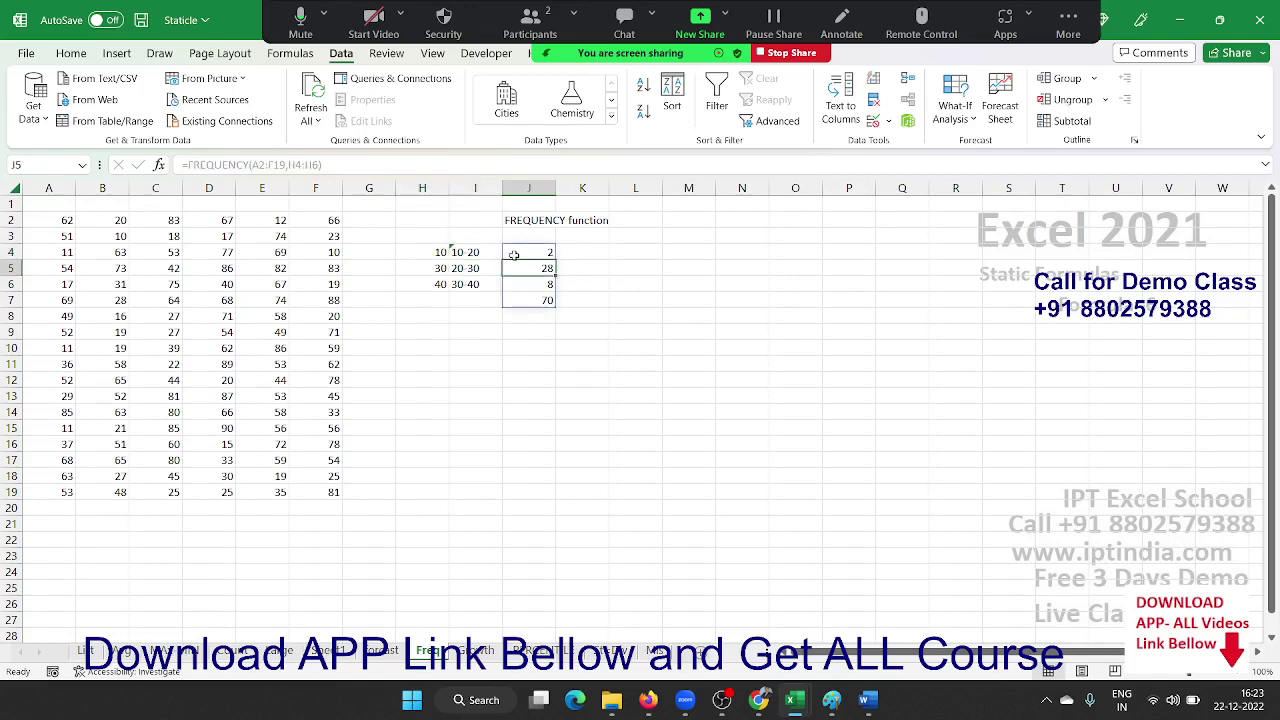
pyautogui.press('Left')
pyautogui.press('Left')
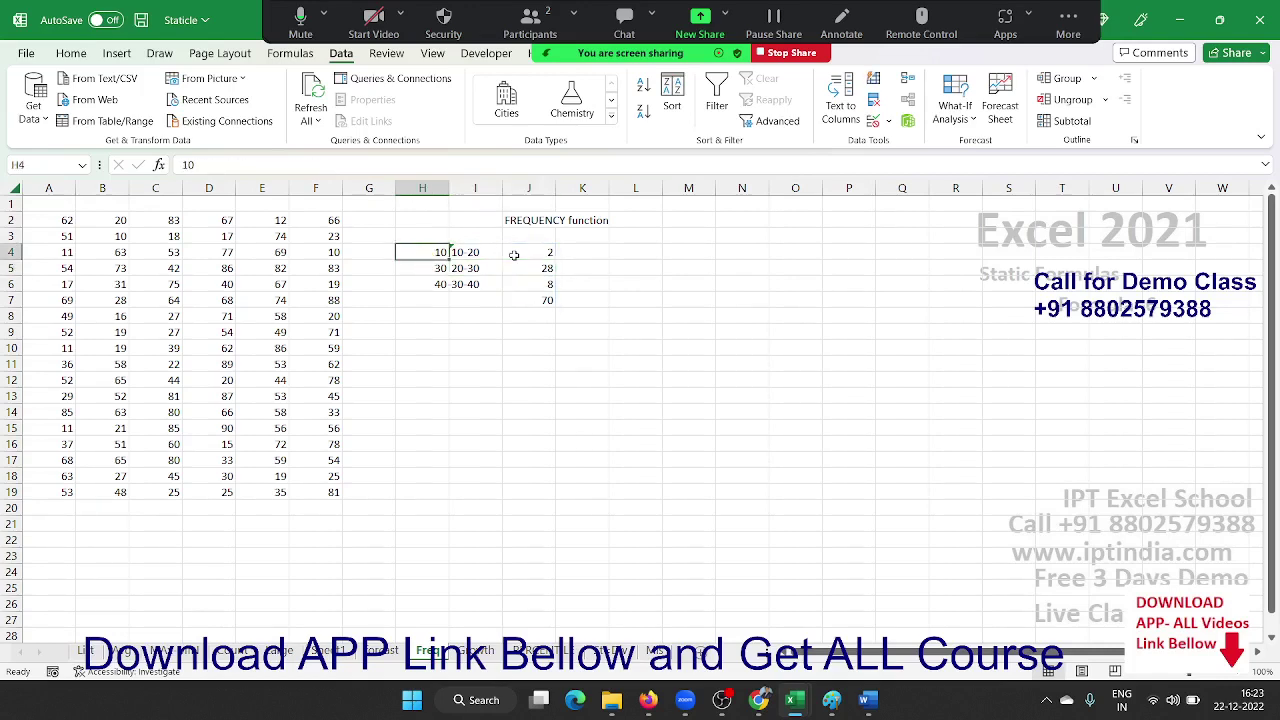
pyautogui.press('Right')
pyautogui.press('Down')
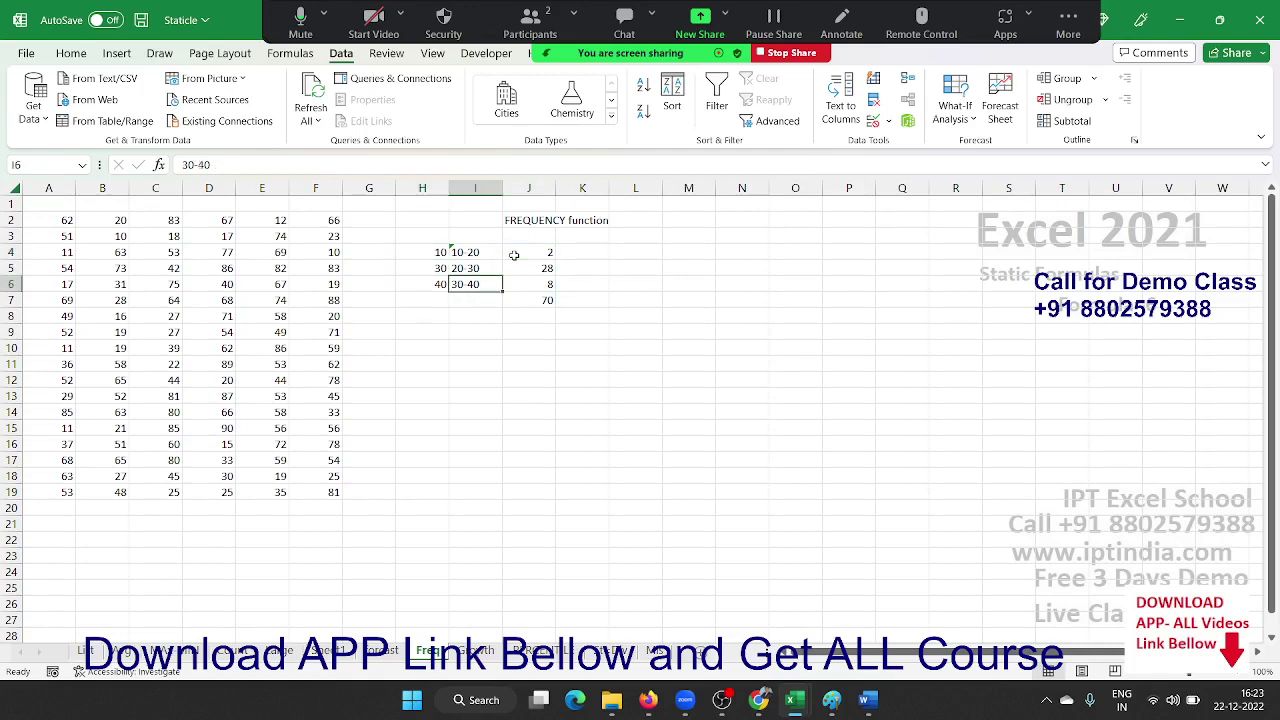
pyautogui.press('Left')
pyautogui.press('Up')
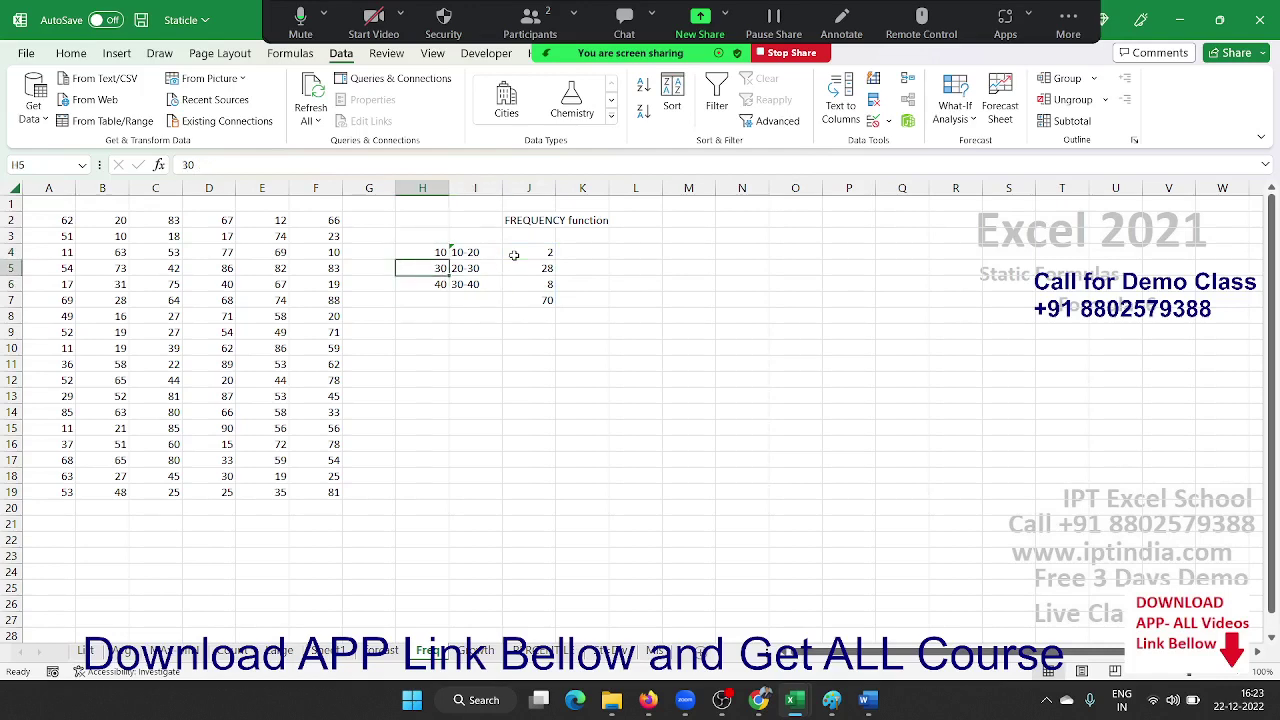
# Move to the empty cell H8 below the bins.
pyautogui.press('Right')
pyautogui.press('Down')
pyautogui.press('Down')
pyautogui.press('Left')
pyautogui.press('Down')
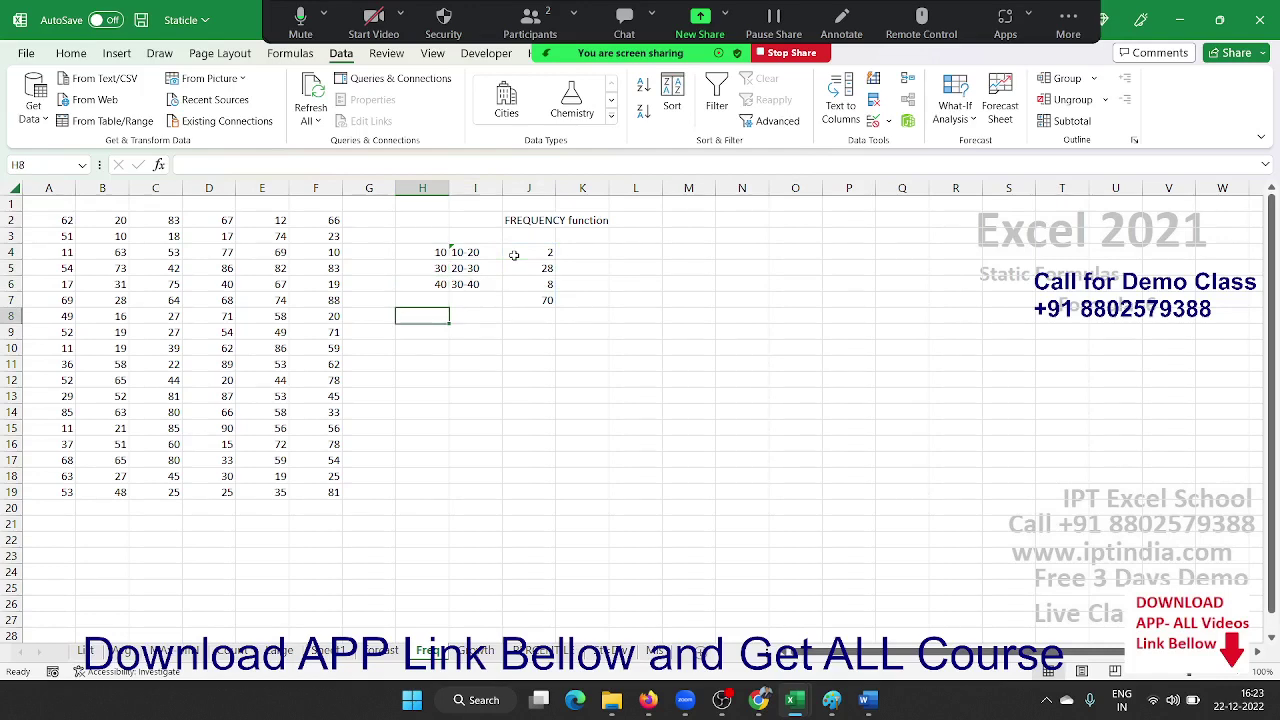
pyautogui.press('Right')
pyautogui.press('Right')
# Enter the criterion <10 in H8 and =COUNTIF(A2:F19,H8) in I8 beside it.
pyautogui.press('Left')
pyautogui.press('Left')
pyautogui.write('<10')
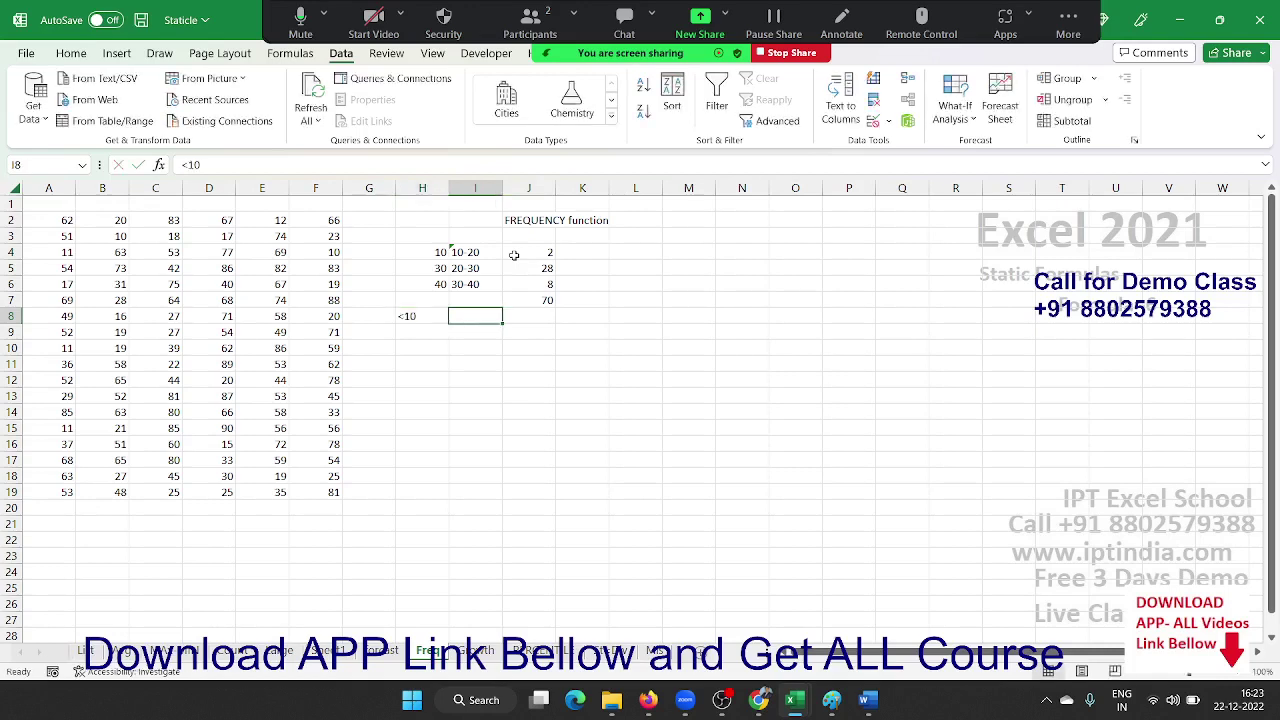
pyautogui.press('Tab')
pyautogui.write('=cou')
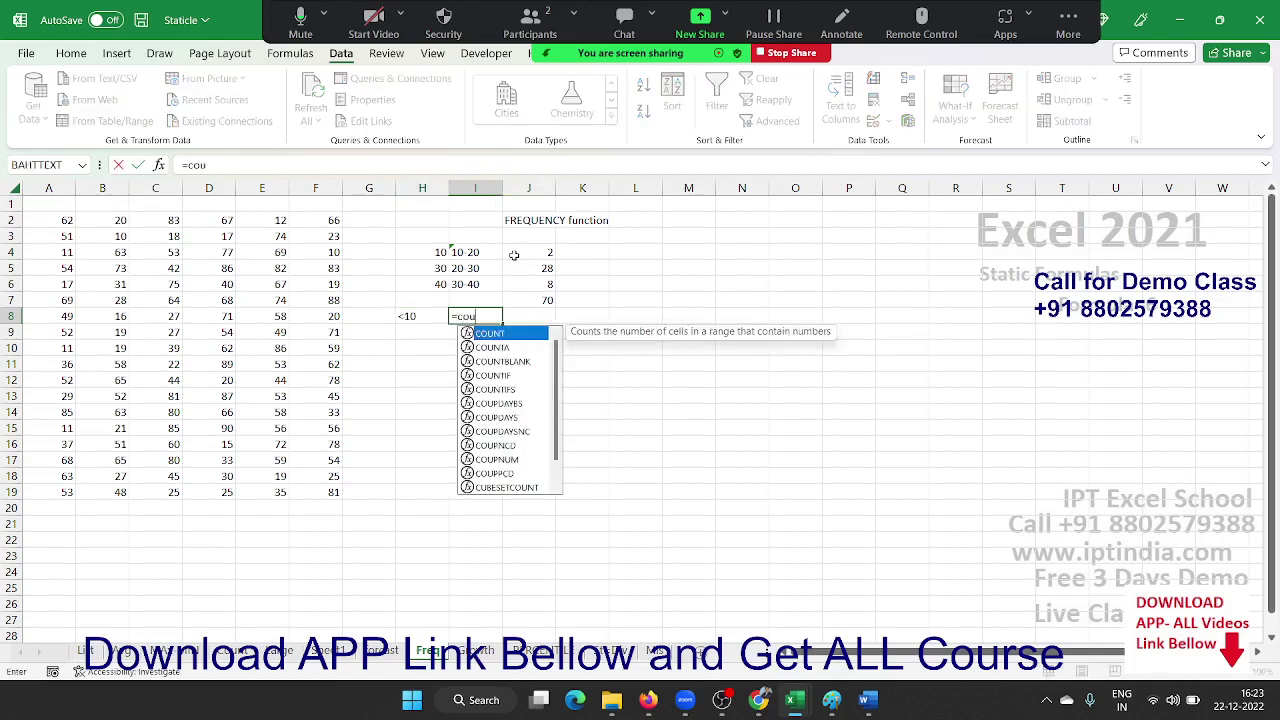
pyautogui.press('Down')
pyautogui.press('Down')
pyautogui.press('Down')
pyautogui.press('Tab')
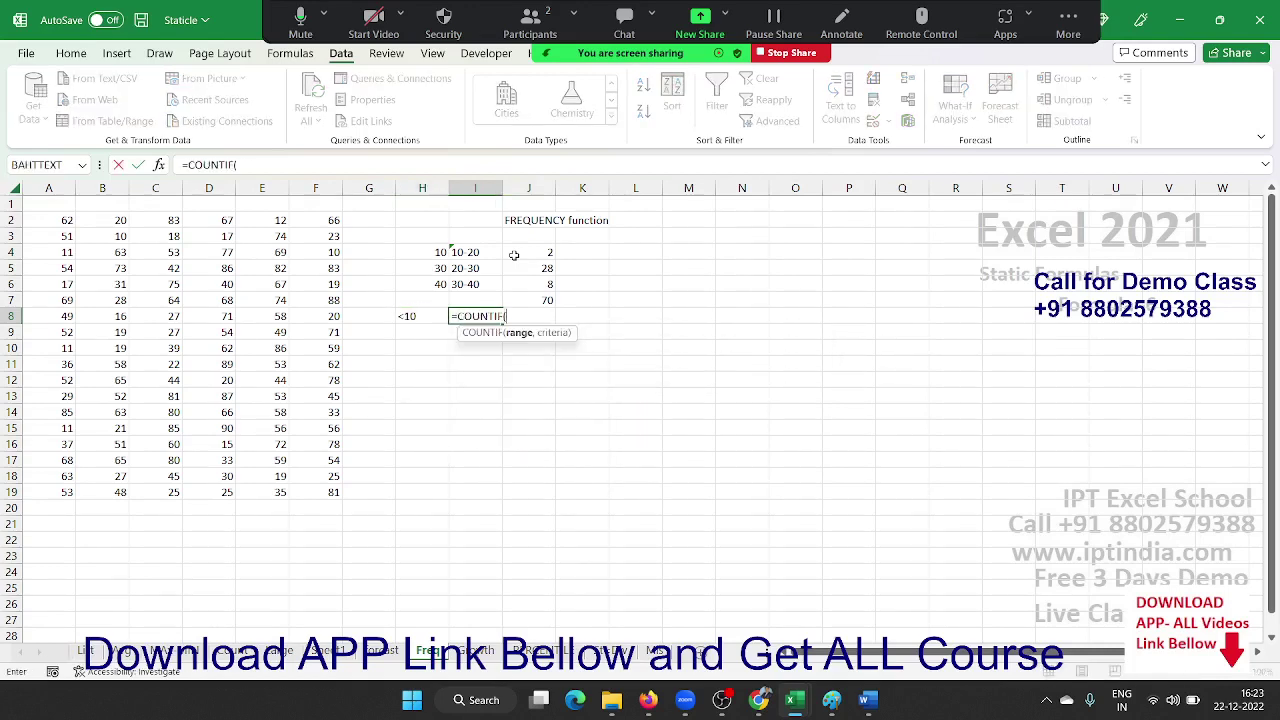
pyautogui.press('Left')
pyautogui.press('Left')
pyautogui.press('Left')
pyautogui.press('Up')
pyautogui.press('Up')
pyautogui.press('Up')
pyautogui.press('Left')
pyautogui.press('Left')
pyautogui.press('Left')
pyautogui.press('Left')
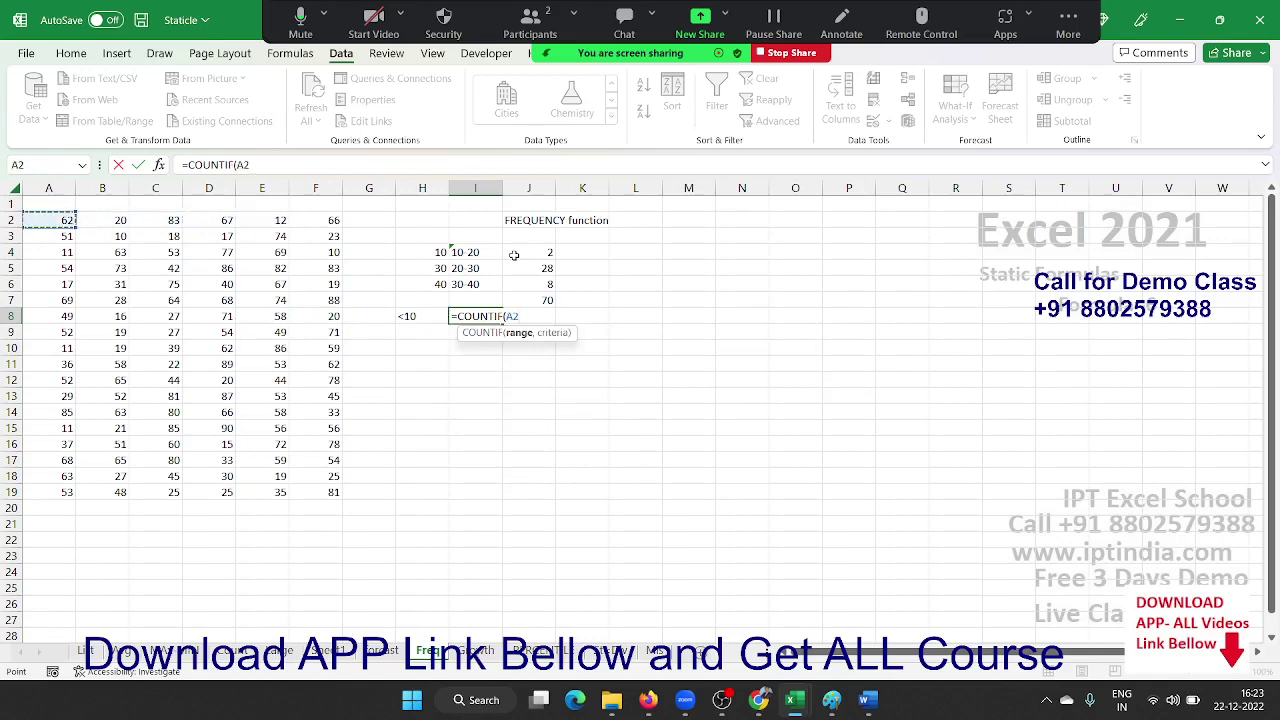
pyautogui.hotkey('ctrl', 'shift', 'Right')
pyautogui.hotkey('ctrl', 'shift', 'Down')
pyautogui.write(':F19,')
pyautogui.press('Left')
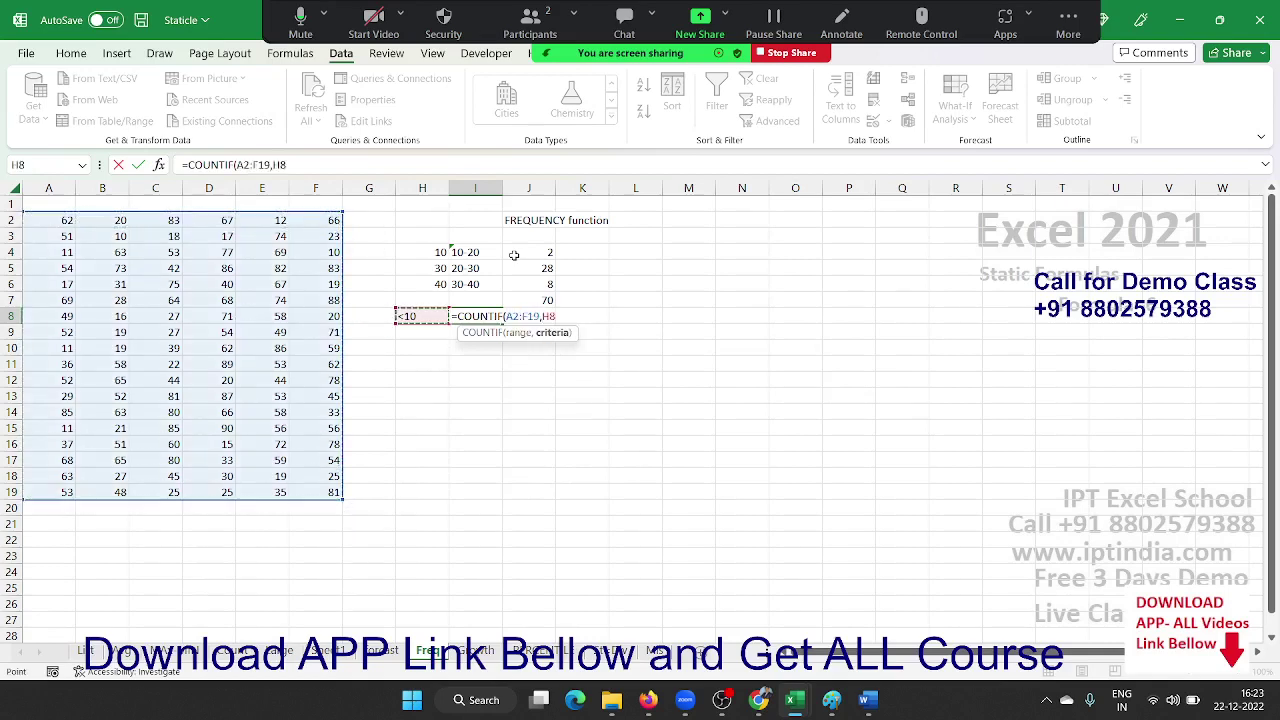
pyautogui.hotkey('ctrl', 'Return')
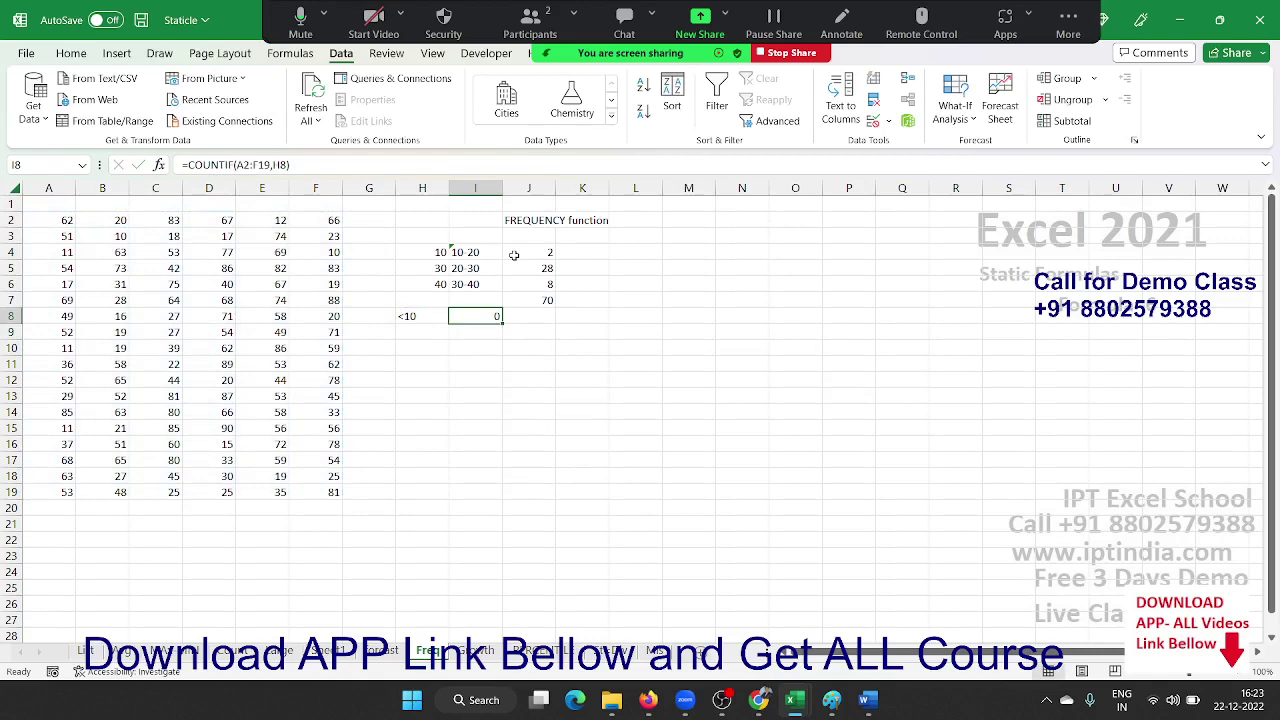
# Change the H8 criterion to <=10, then to >40 giving a count of 70, and open the Growth sheet.
pyautogui.doubleClick(409, 316)
pyautogui.write('=10')
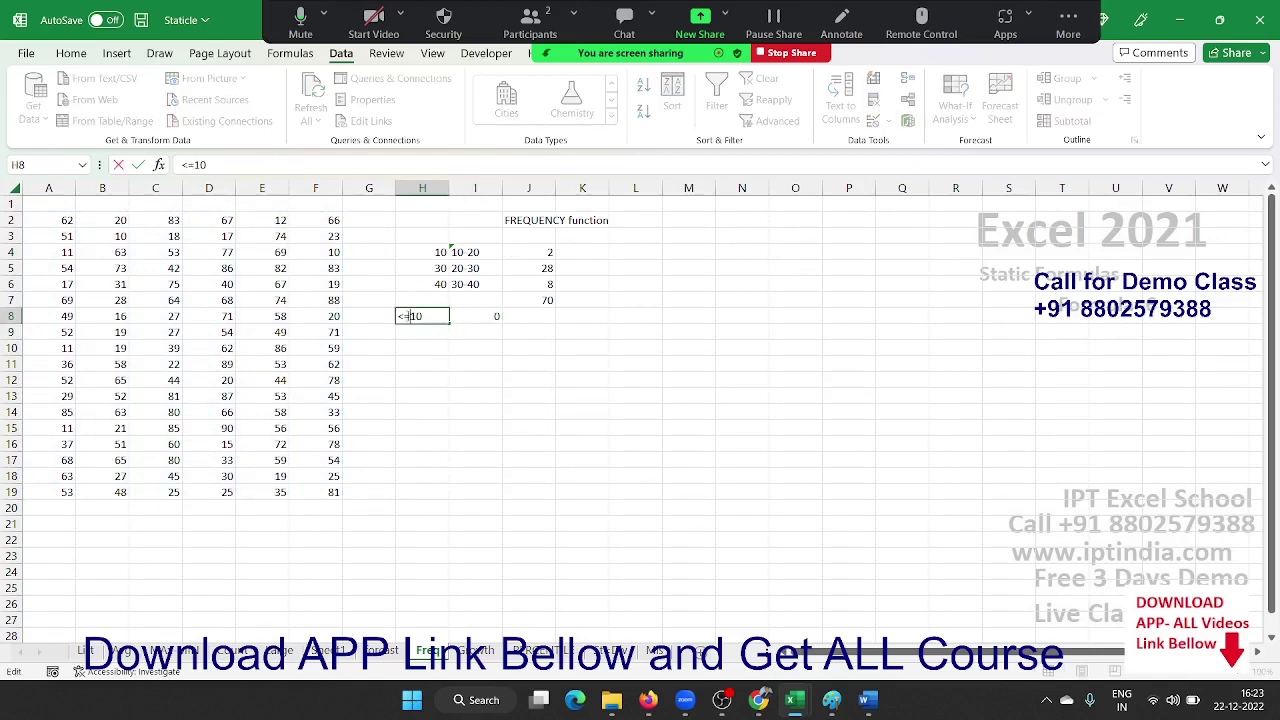
pyautogui.press('Return')
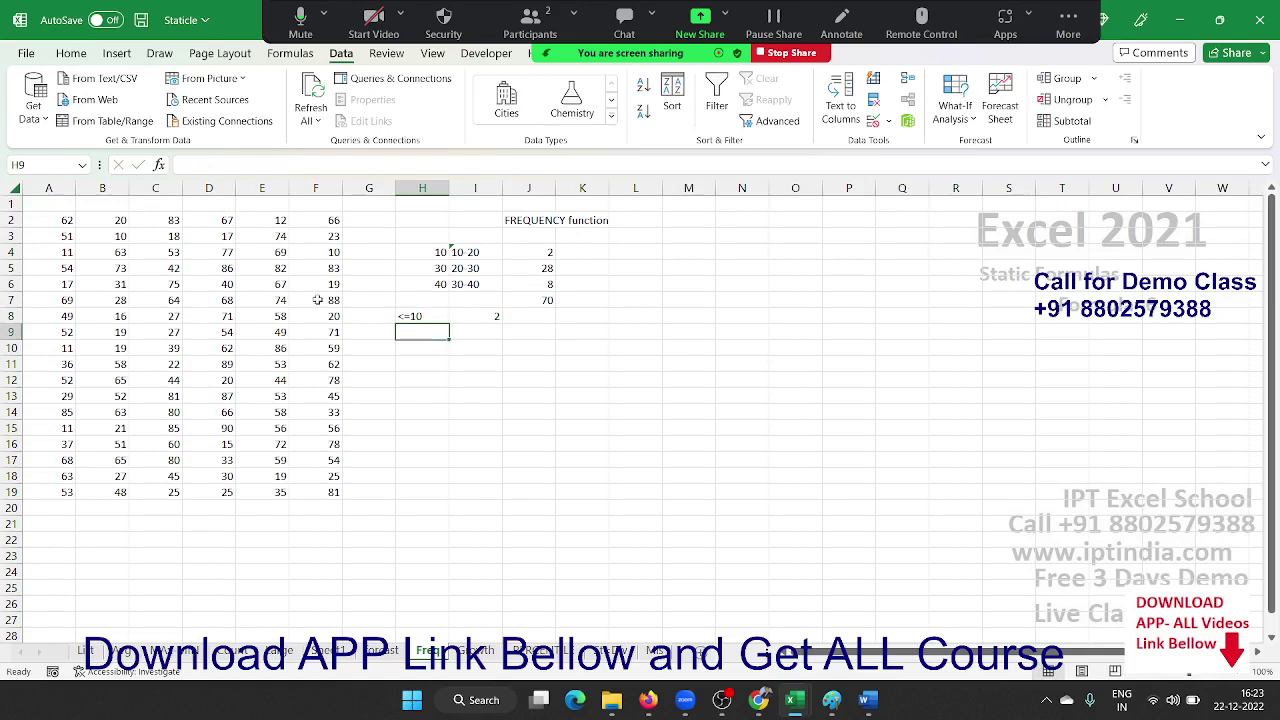
pyautogui.click(532, 250)
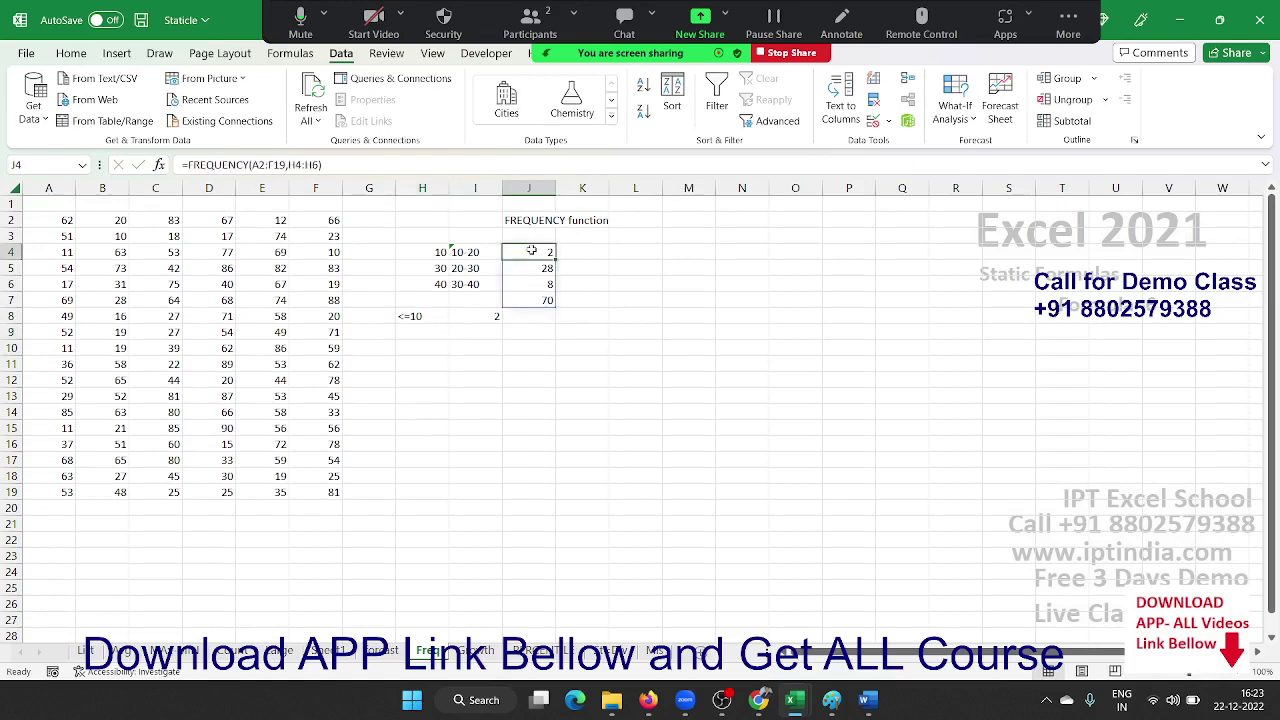
pyautogui.click(404, 318)
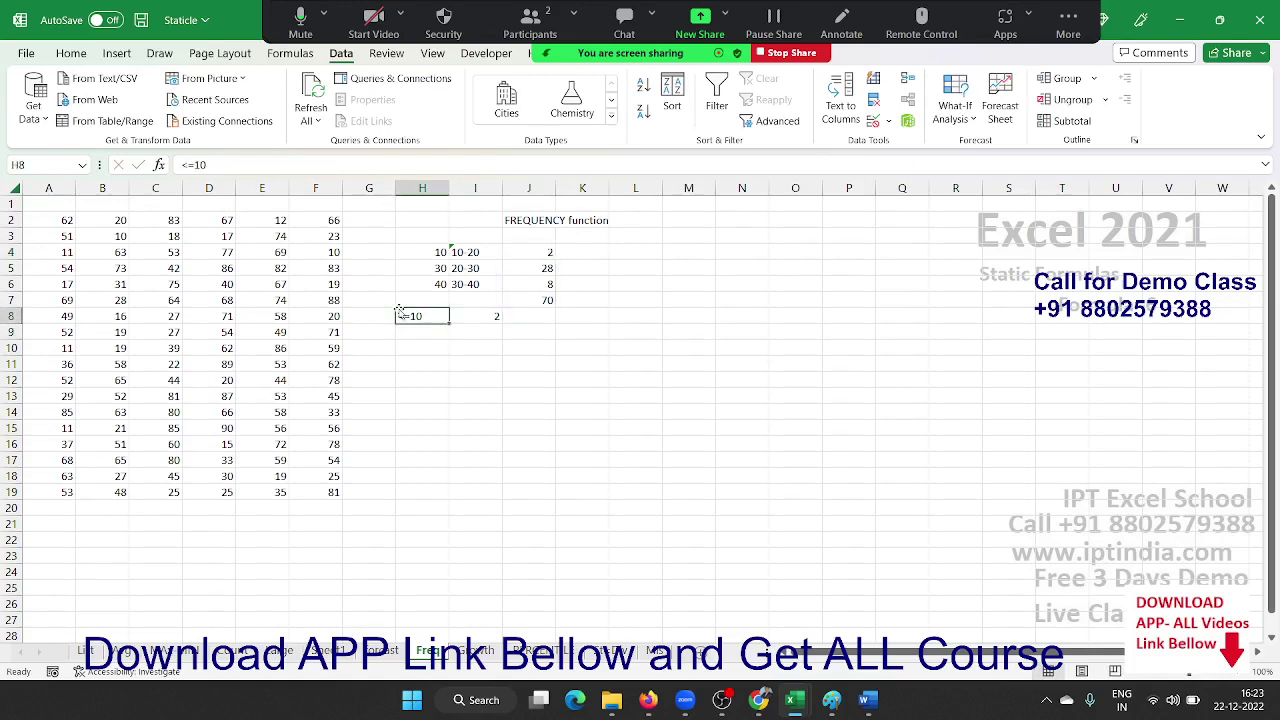
pyautogui.write('>40')
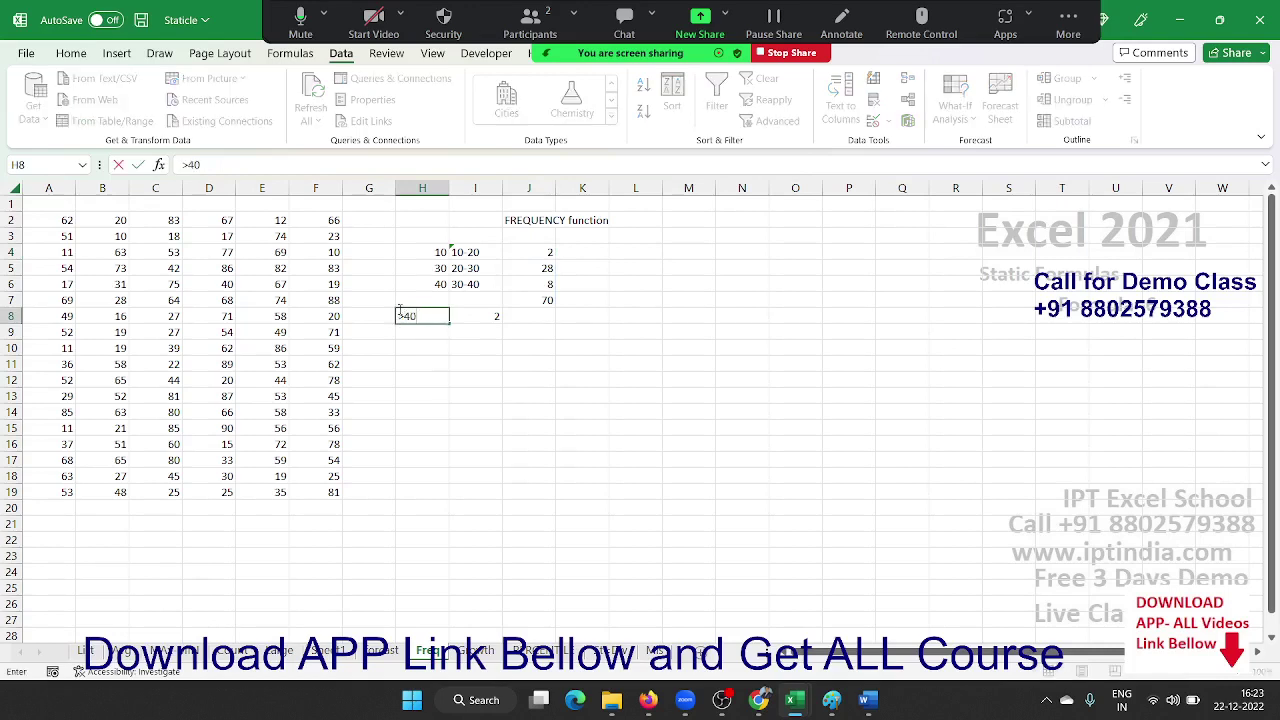
pyautogui.press('Return')
pyautogui.press('Up')
pyautogui.press('Right')
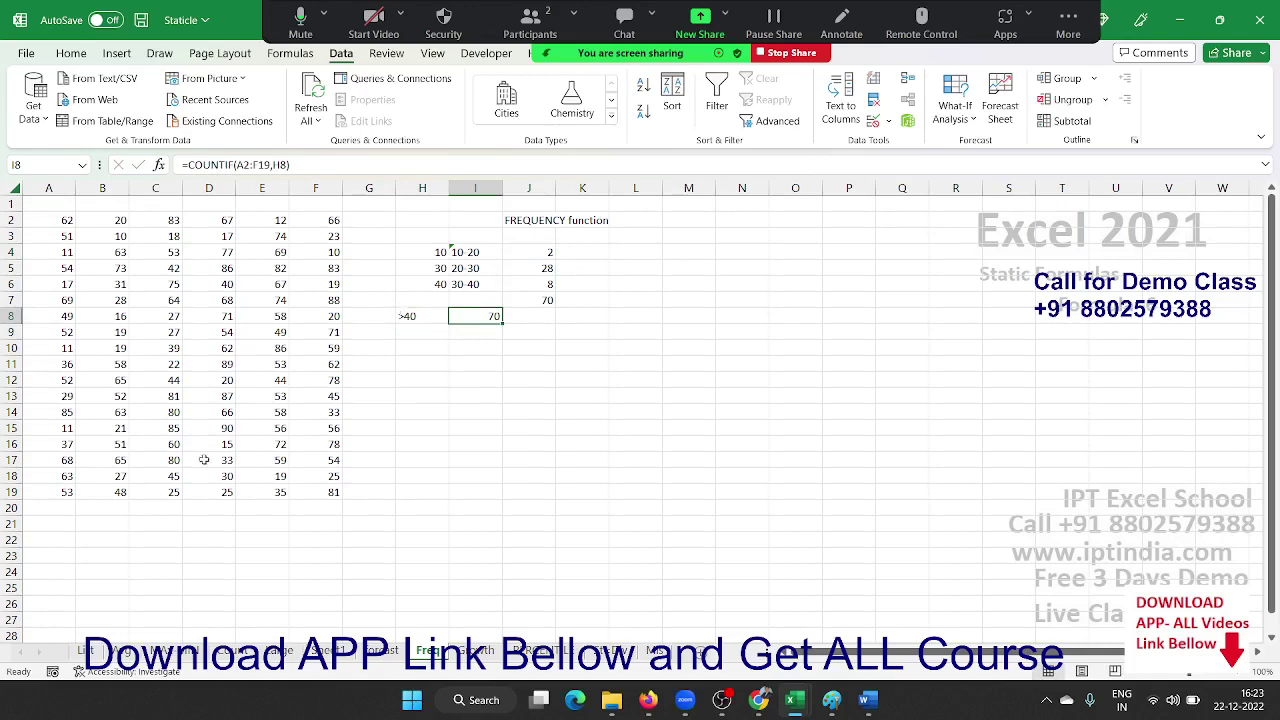
pyautogui.click(470, 650)
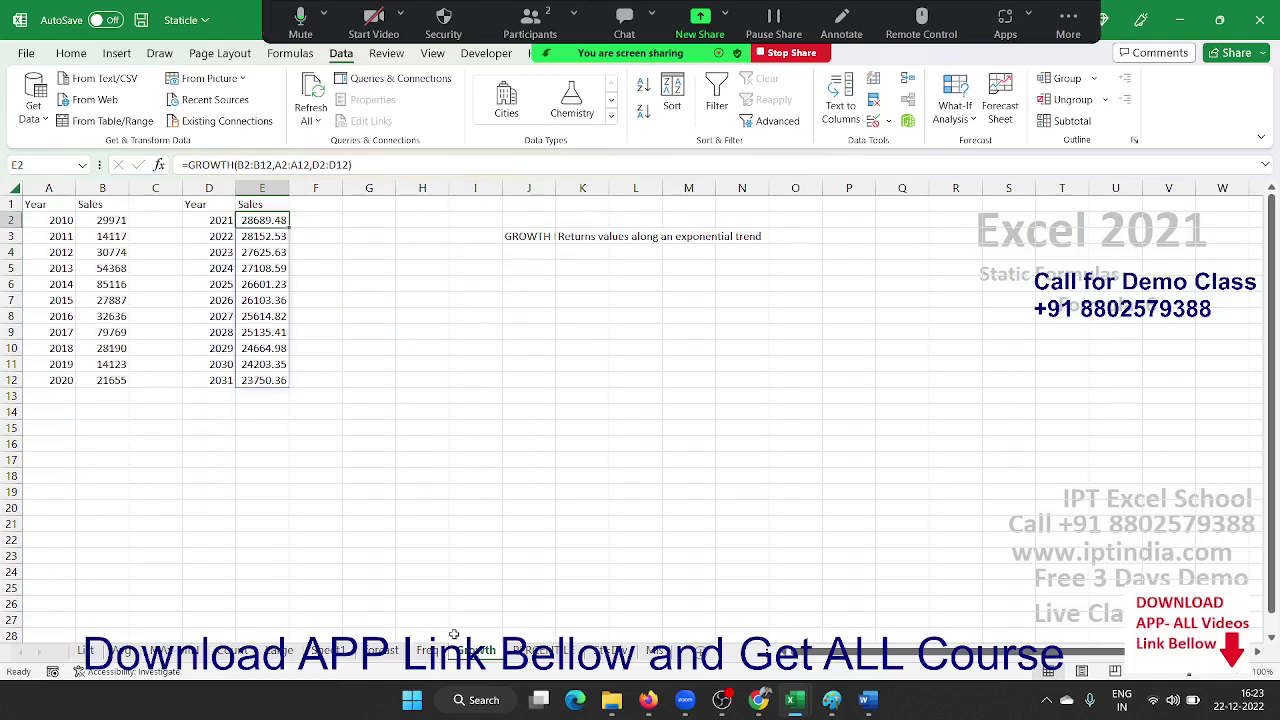
# Clear the old GROWTH results in E2:E12.
pyautogui.press('Delete')
pyautogui.press('Left')
pyautogui.press('Left')
pyautogui.press('Left')
pyautogui.press('Left')
pyautogui.hotkey('ctrl', 'shift', 'Down')
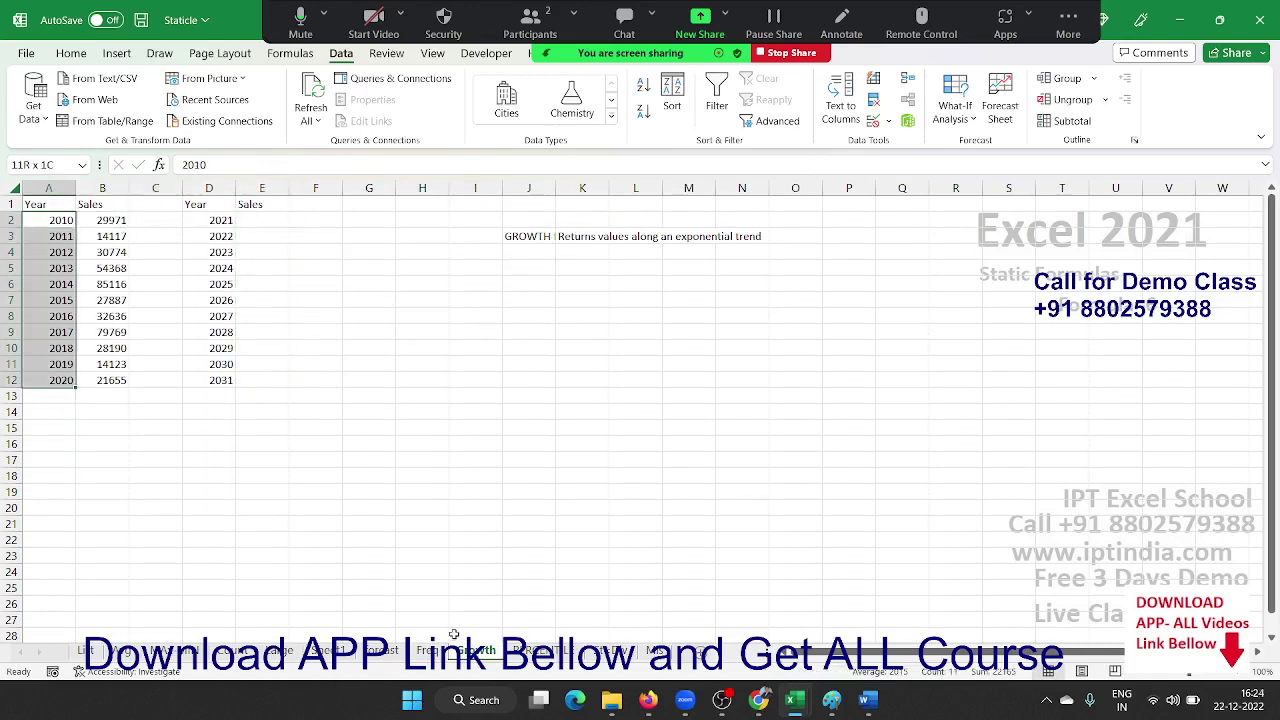
pyautogui.hotkey('shift', 'Right')
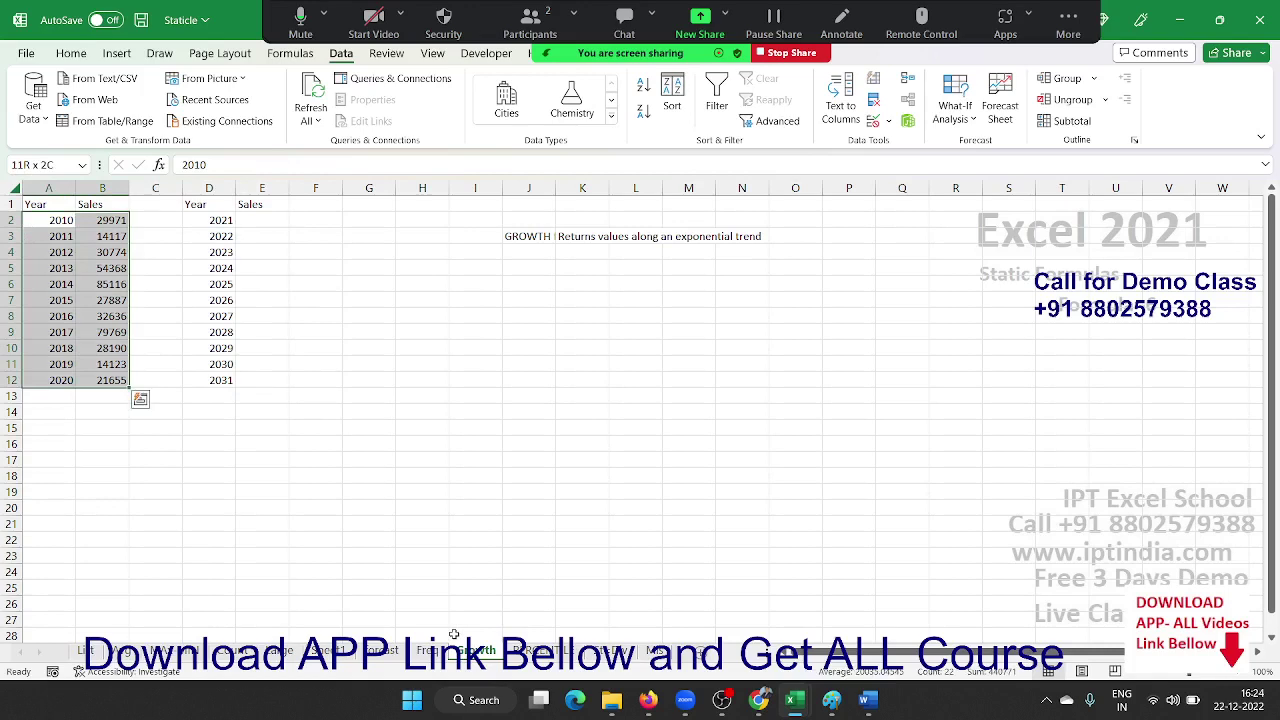
pyautogui.press('Right')
pyautogui.press('Right')
pyautogui.press('Right')
pyautogui.press('Right')
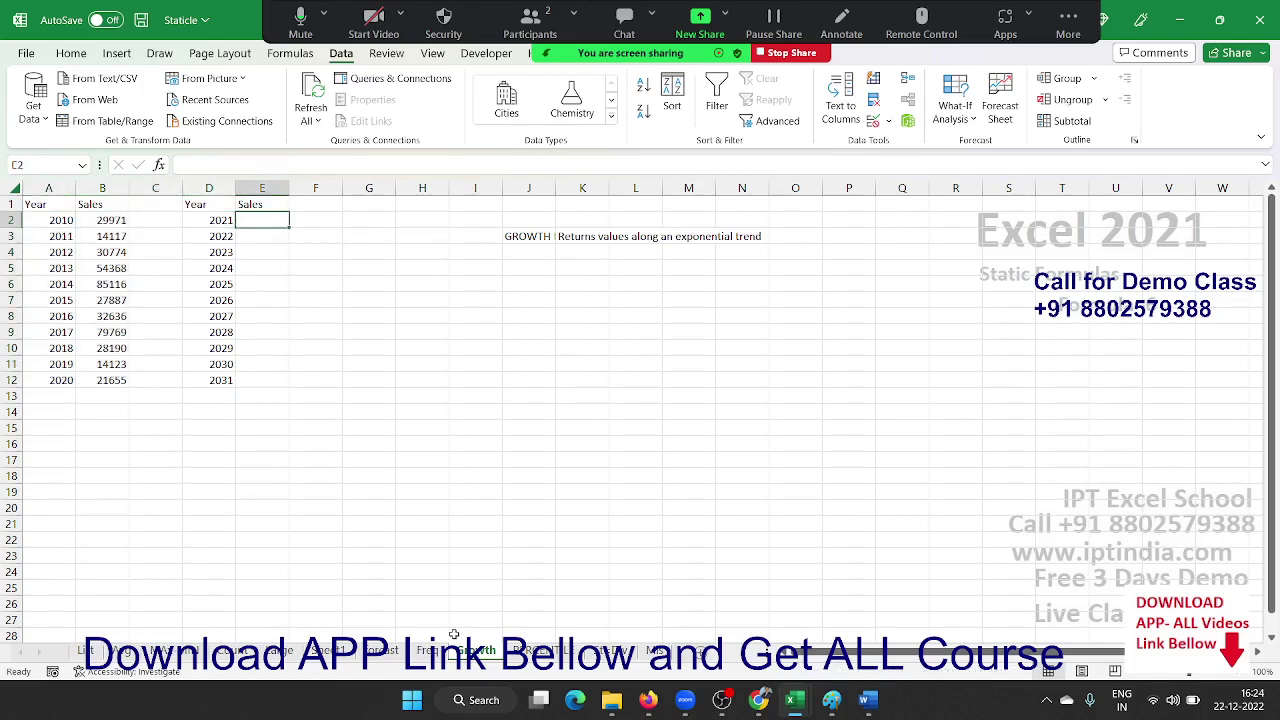
# Enter =GROWTH(B2:B12,A2:A12,D2:D12) in E2, spilling forecasts from 28689.48 down to 23750.36.
pyautogui.write('=')
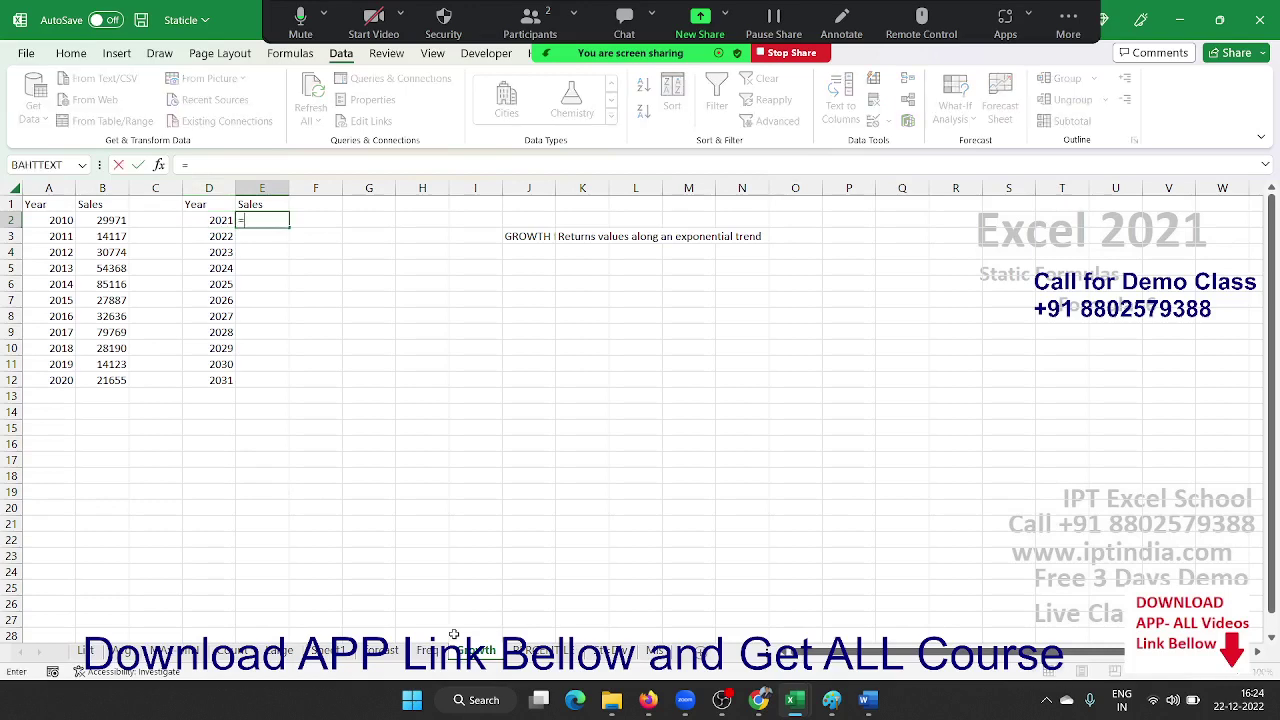
pyautogui.write('gr')
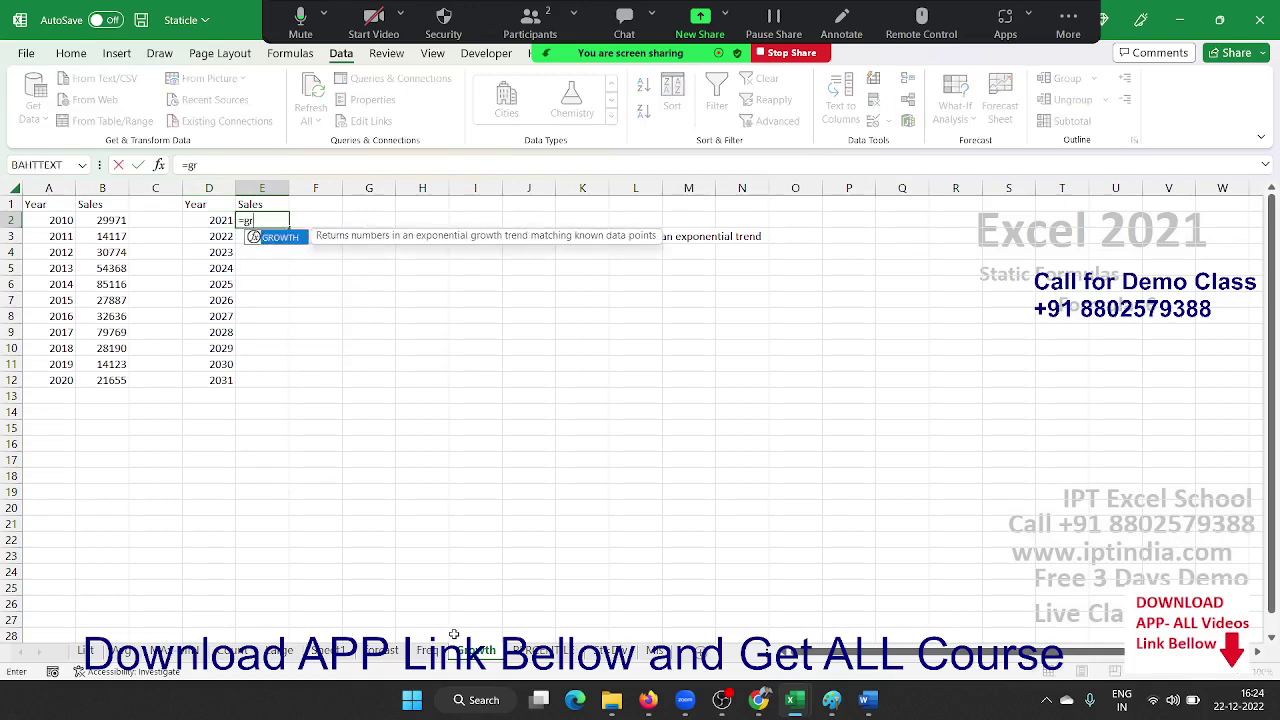
pyautogui.press('Tab')
pyautogui.press('Left')
pyautogui.press('Left')
pyautogui.press('Left')
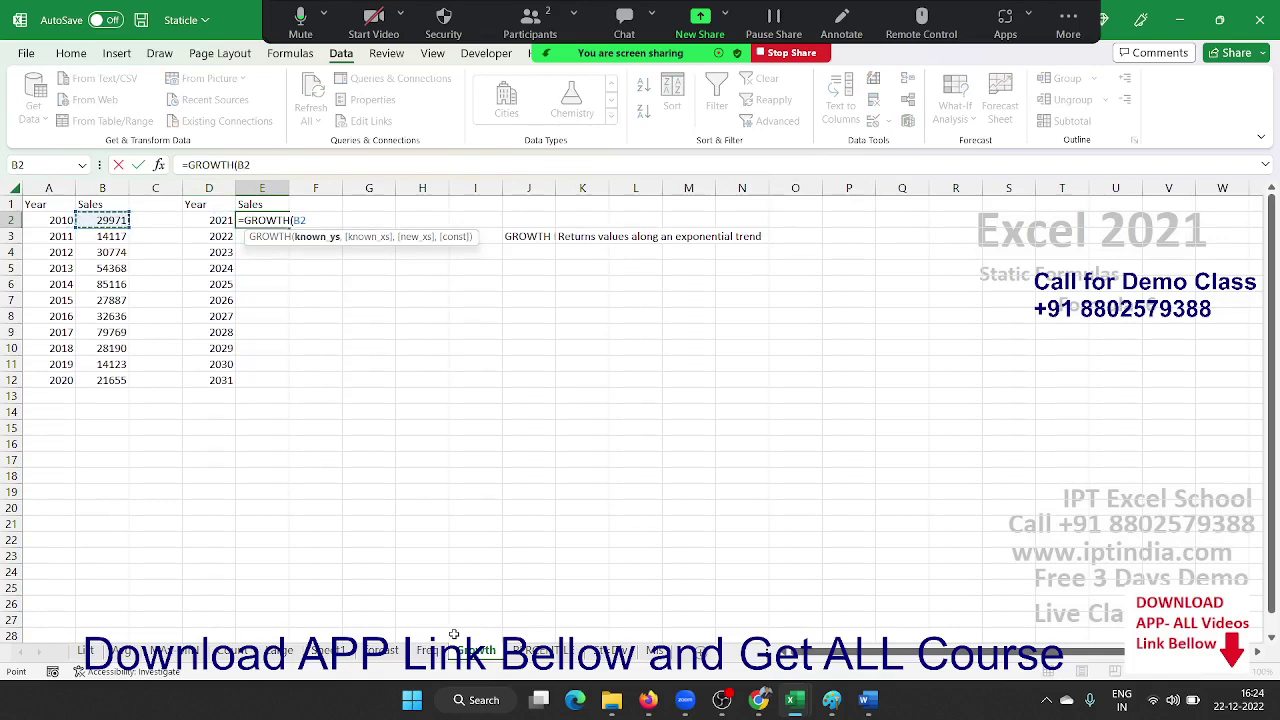
pyautogui.hotkey('ctrl', 'shift', 'Down')
pyautogui.write(':B12,')
pyautogui.press('Left')
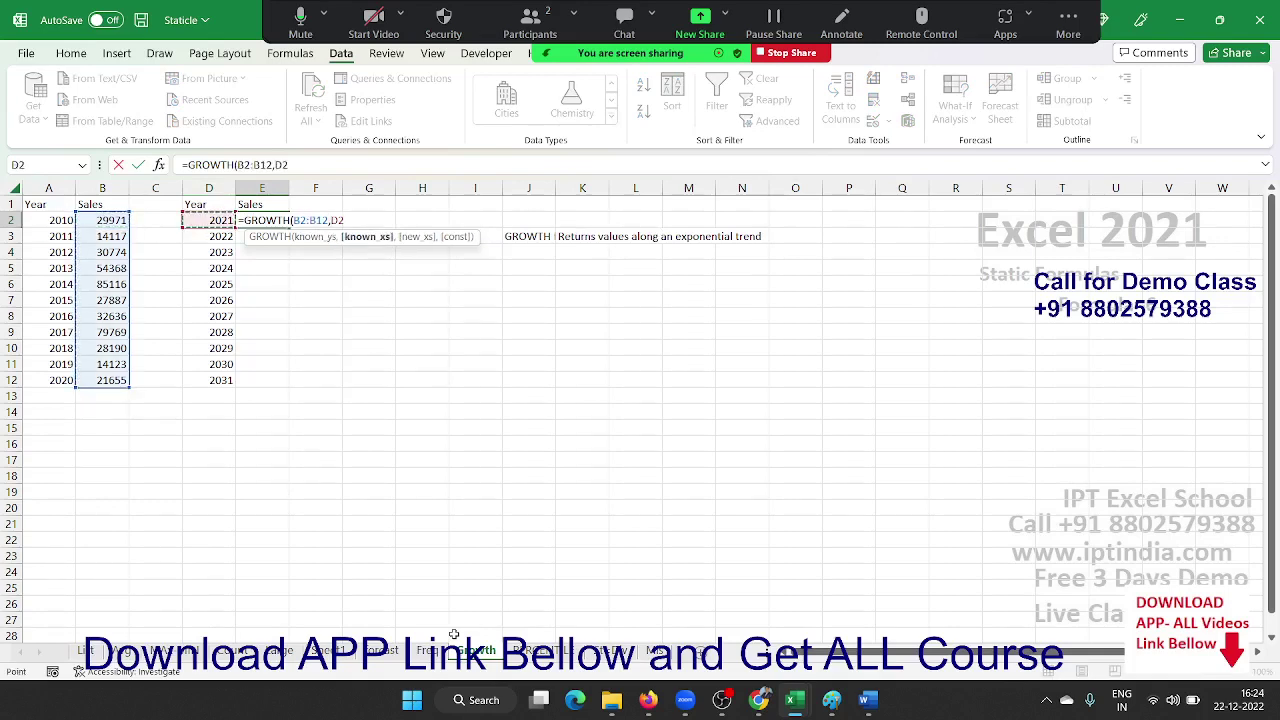
pyautogui.press('Left')
pyautogui.press('Left')
pyautogui.press('Left')
pyautogui.hotkey('ctrl', 'shift', 'Down')
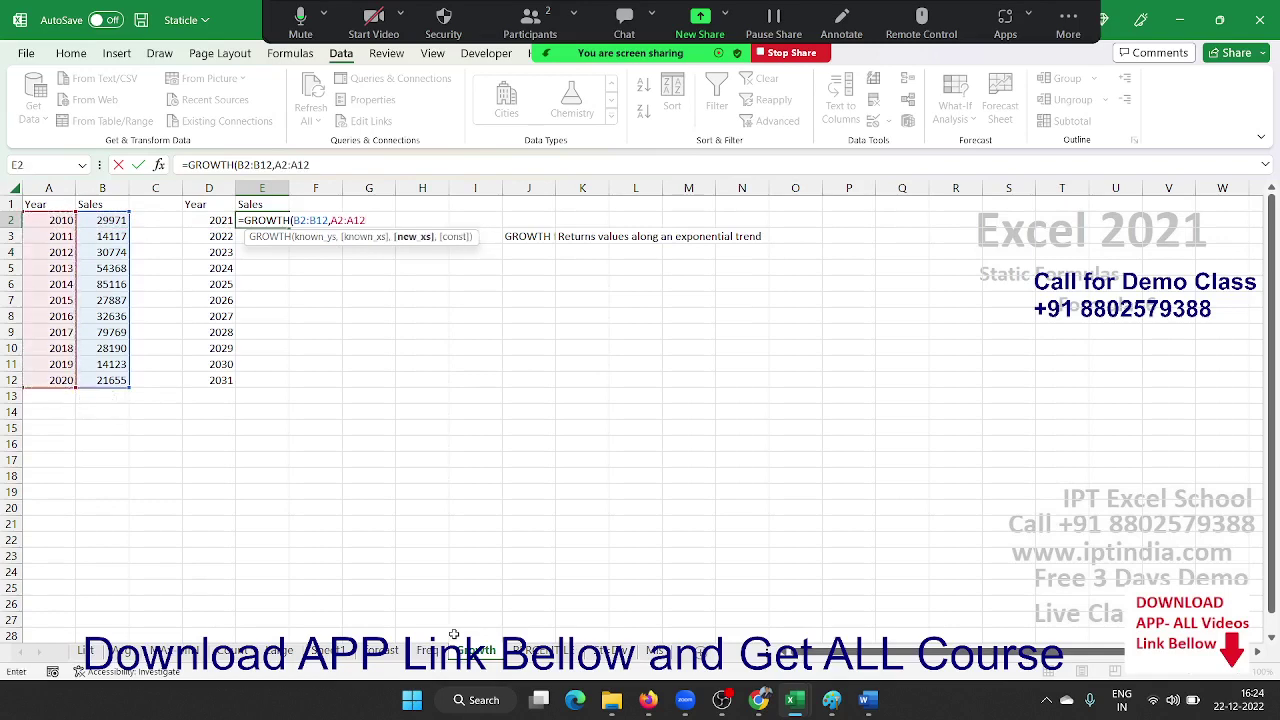
pyautogui.press('Left')
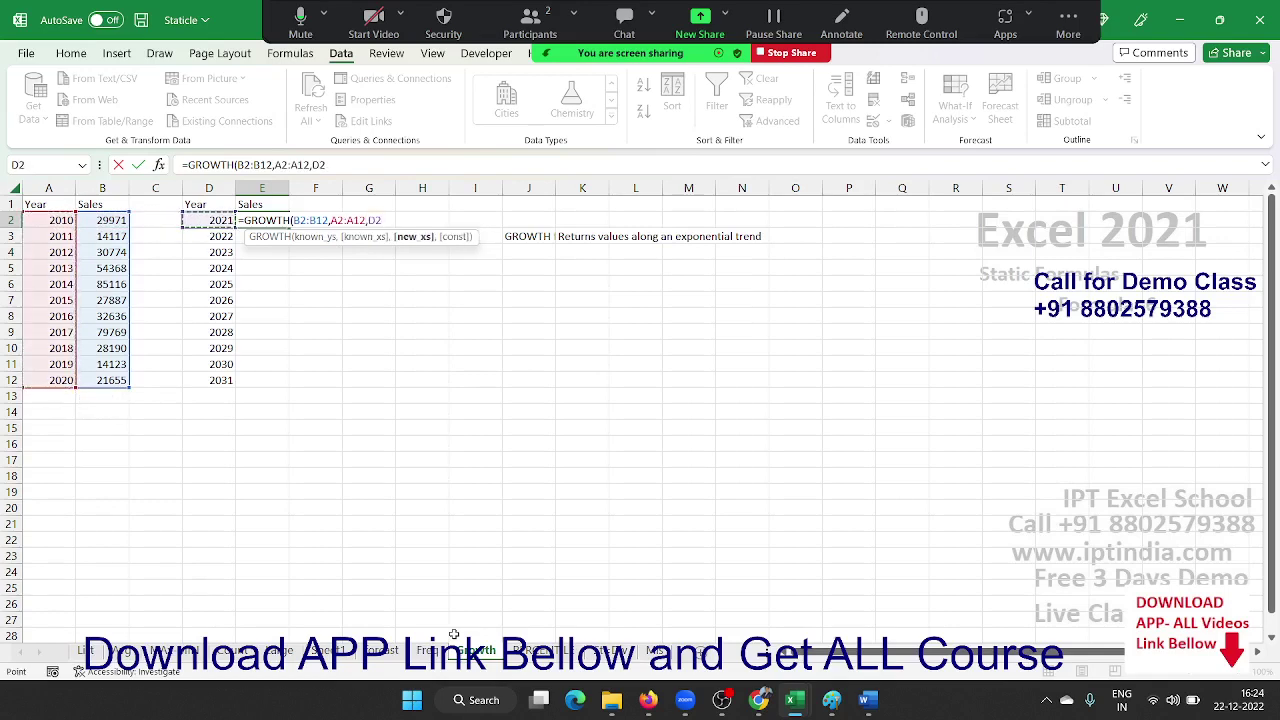
pyautogui.hotkey('ctrl', 'shift', 'Down')
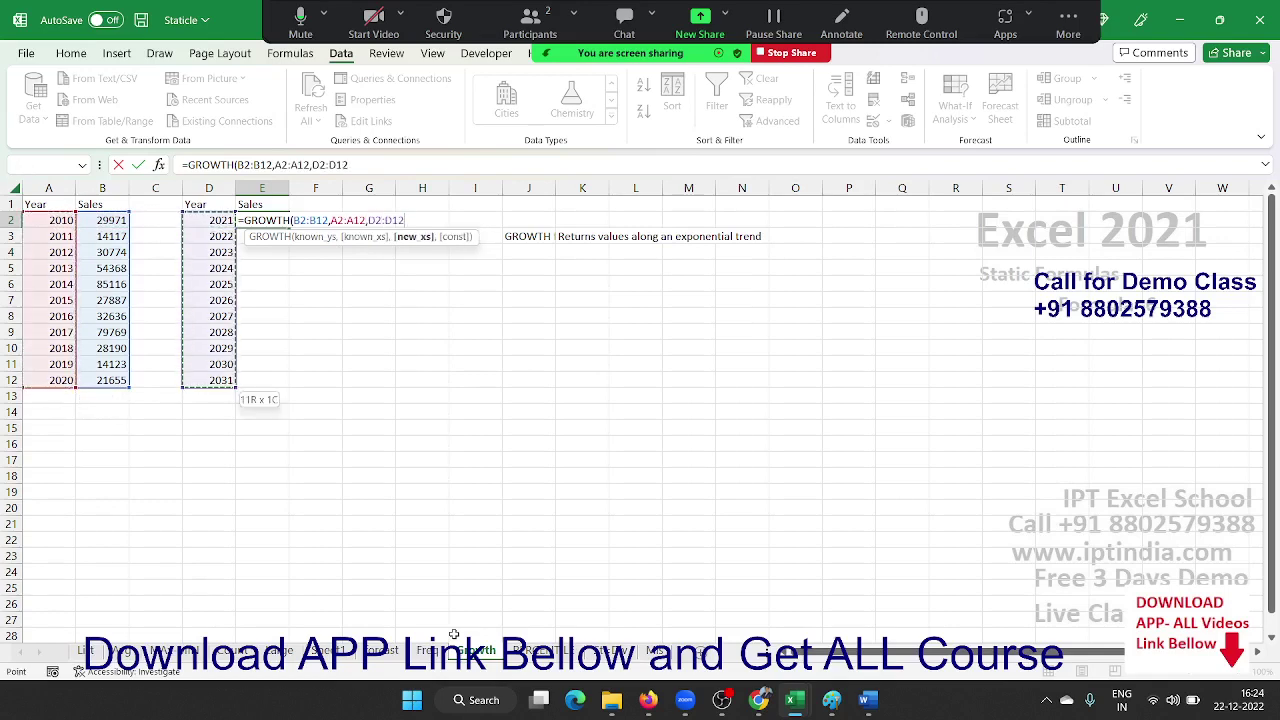
pyautogui.press('Return')
pyautogui.press('Up')
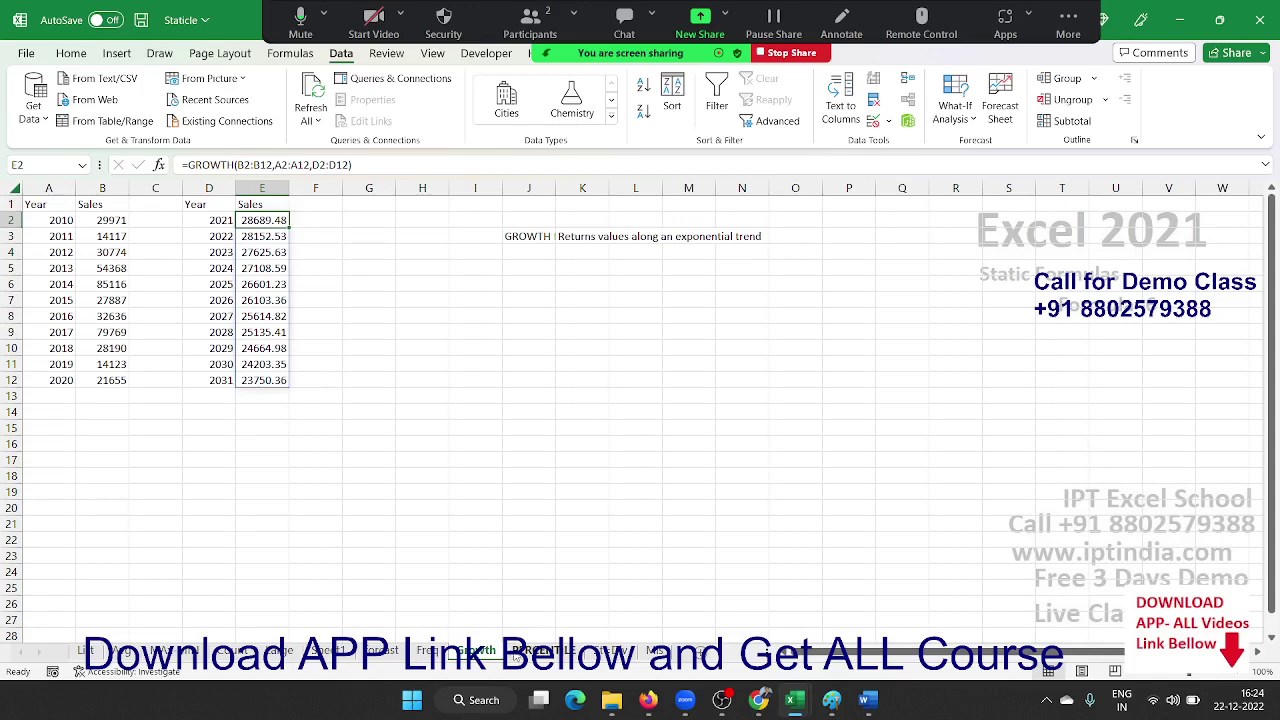
# On the PERCENTILE sheet, clear conditional formatting rules from the entire sheet.
pyautogui.click(518, 652)
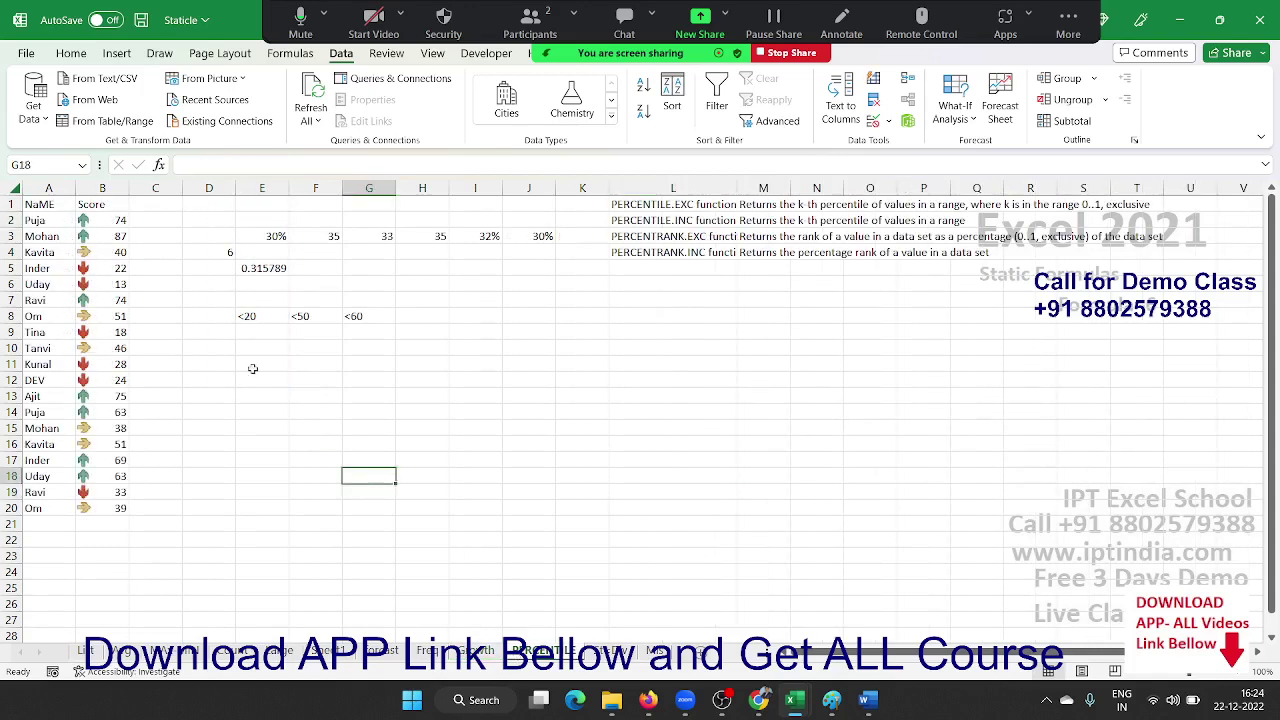
pyautogui.click(110, 285)
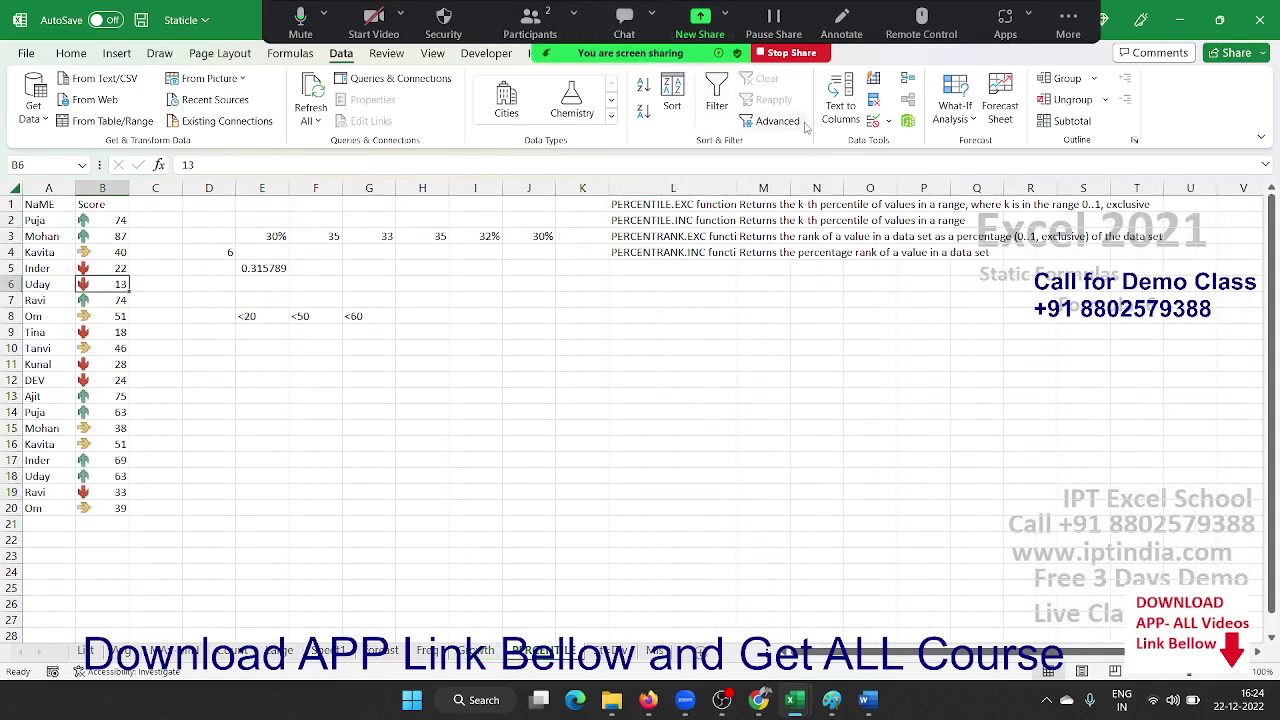
pyautogui.click(68, 54)
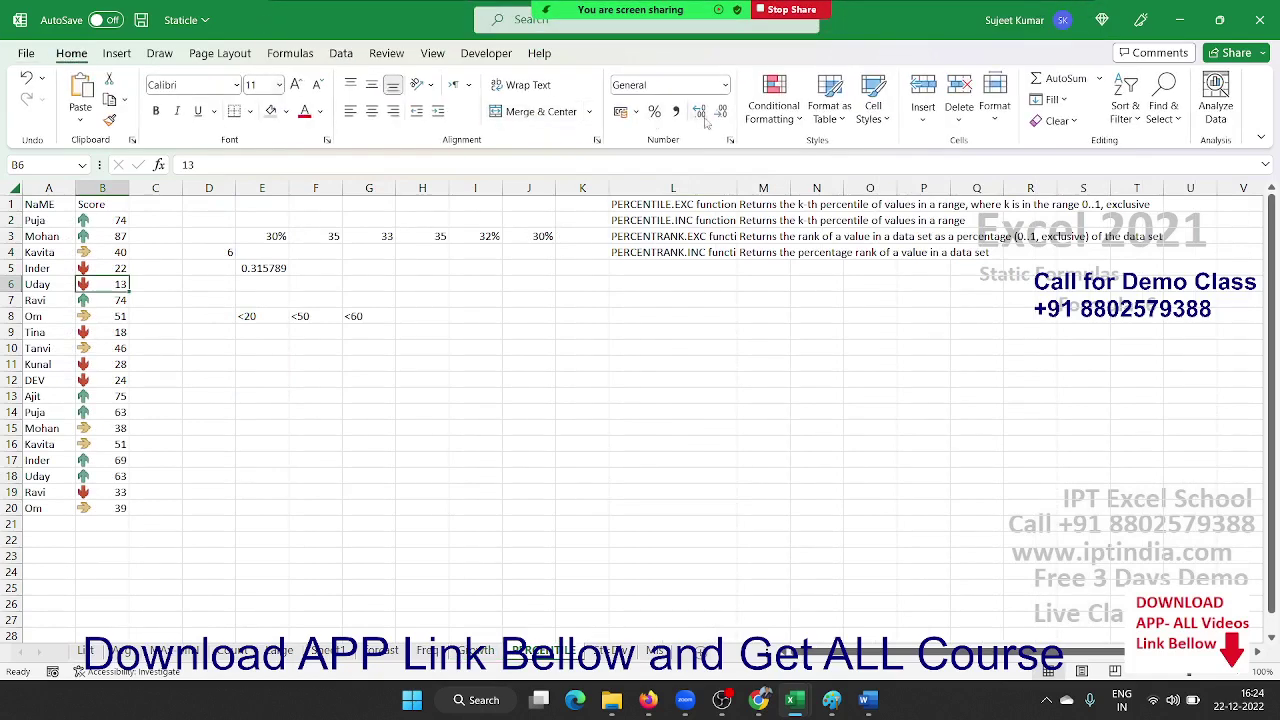
pyautogui.click(774, 108)
pyautogui.moveTo(800, 370)
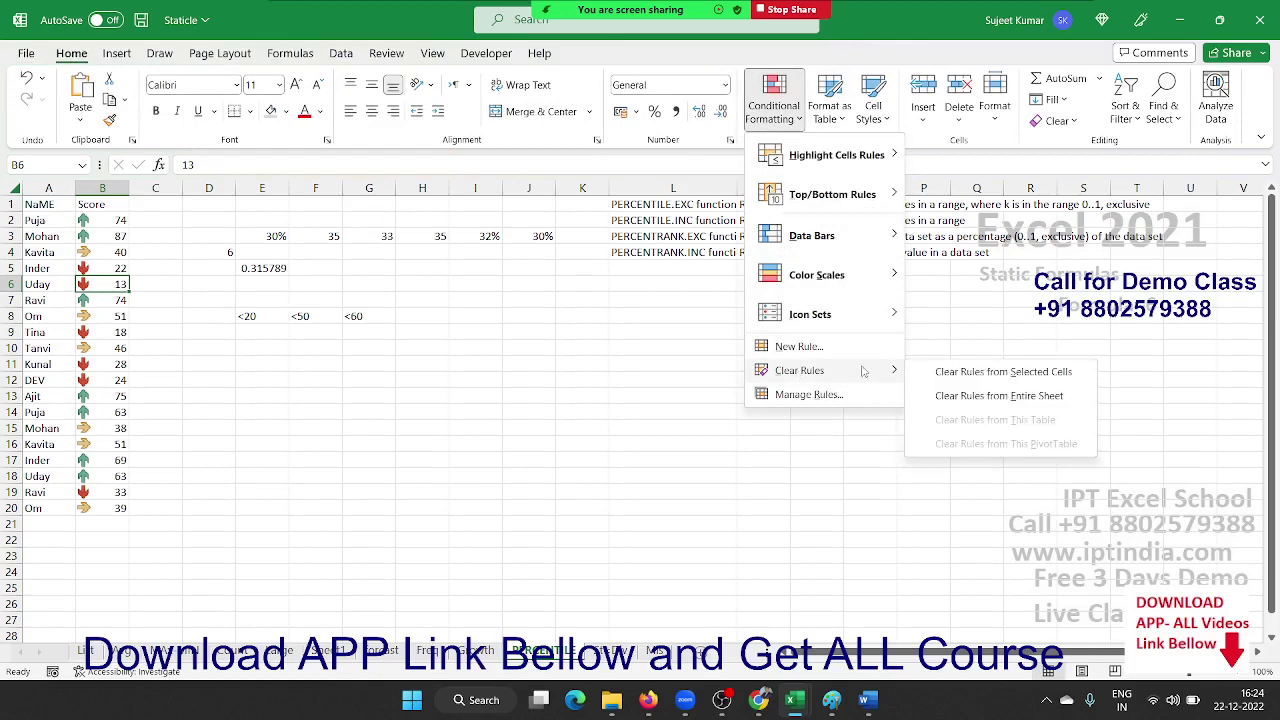
pyautogui.click(936, 391)
# Inspect the <20 label, the 30% in E3 and the F3 formula, then select F3:H3.
pyautogui.click(610, 330)
pyautogui.click(251, 317)
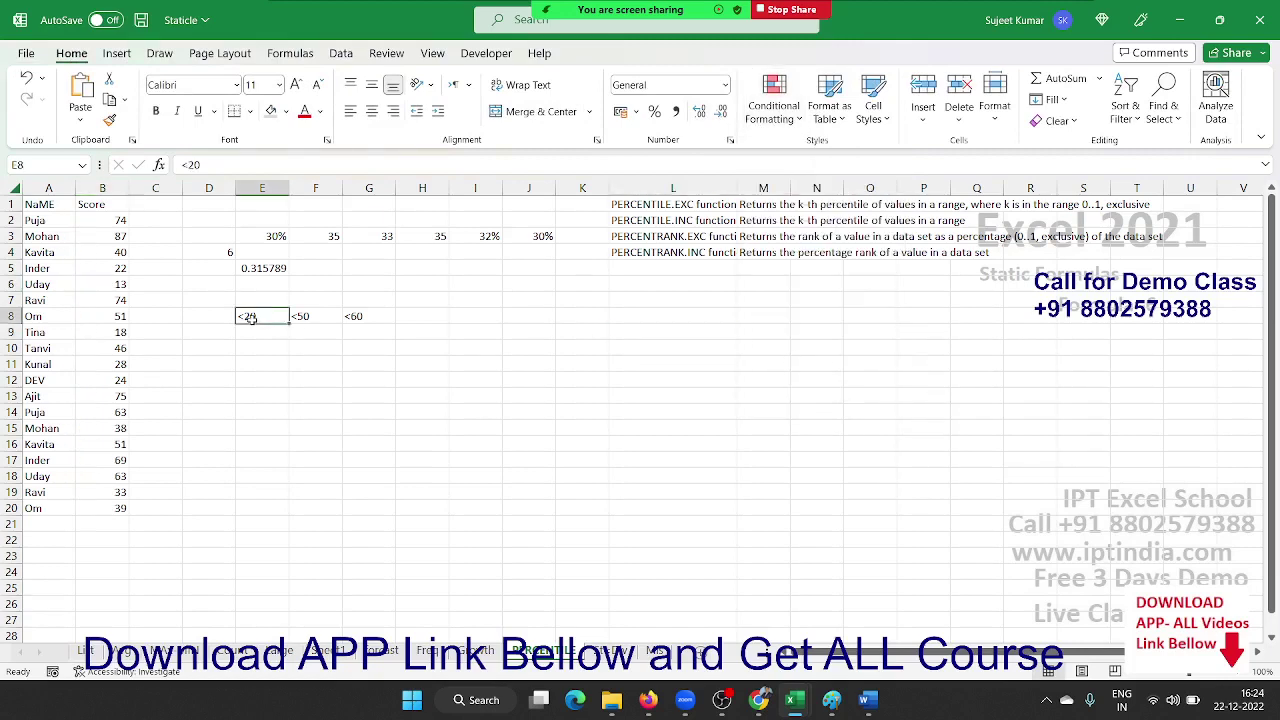
pyautogui.click(274, 235)
pyautogui.click(323, 238)
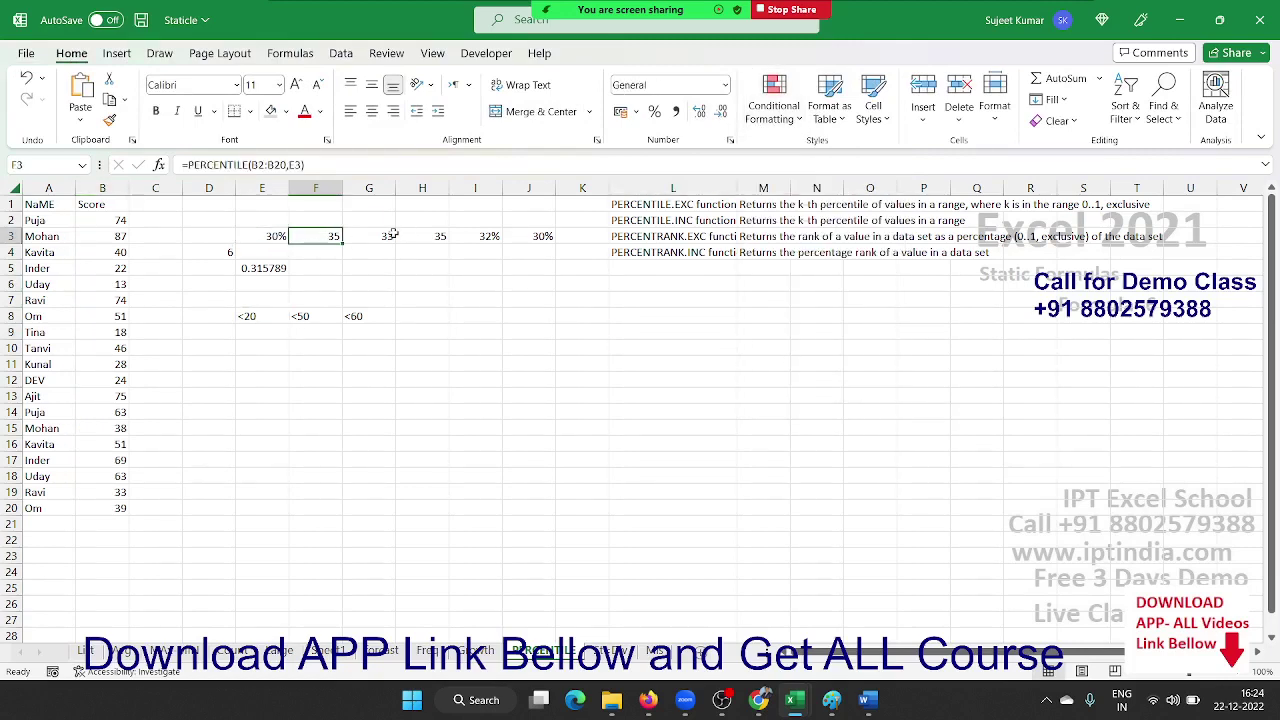
pyautogui.moveTo(325, 236); pyautogui.dragTo(515, 239)
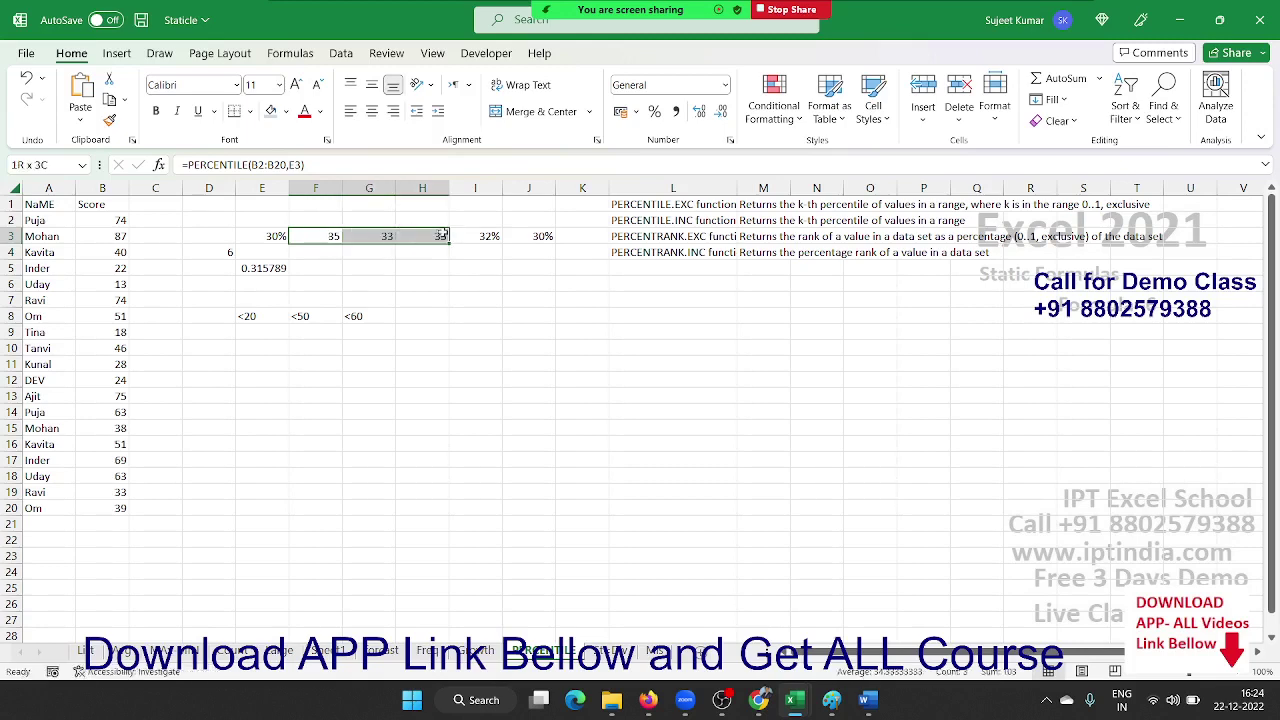
# Delete the old percentile results in row 3 and the counts in D4:E5.
pyautogui.press('Delete')
pyautogui.press('Left')
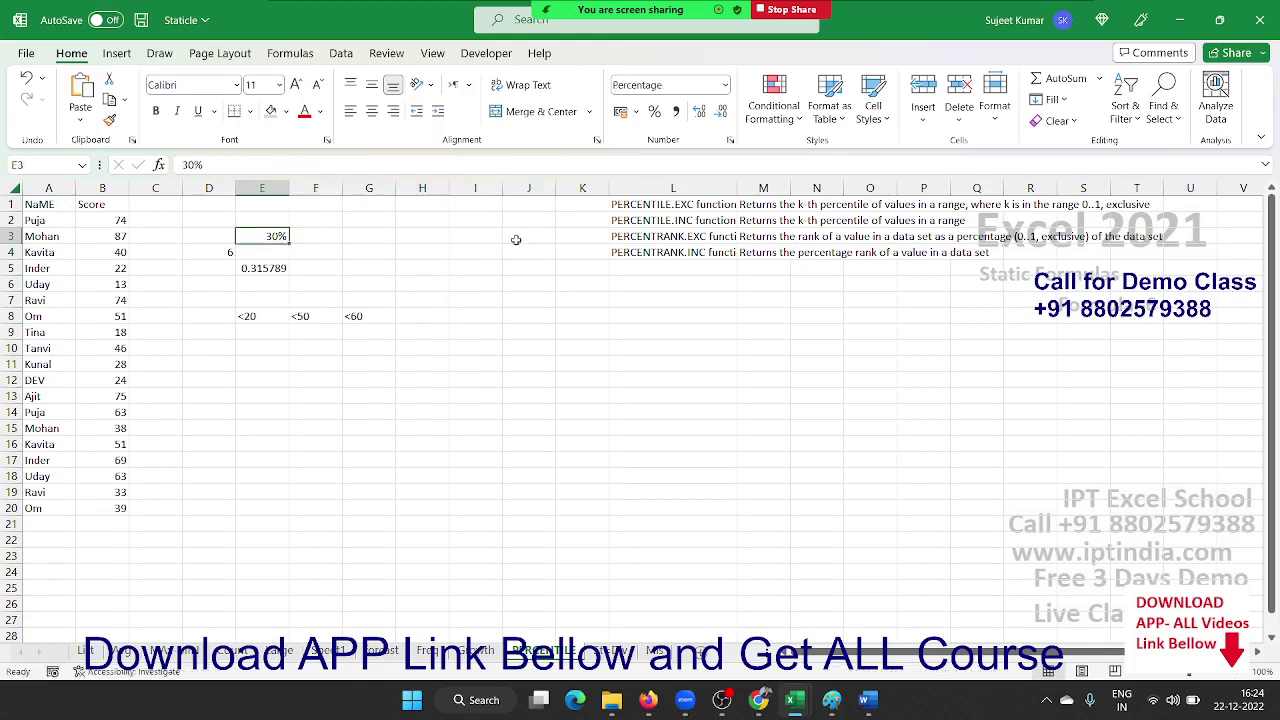
pyautogui.press('Left')
pyautogui.press('Down')
pyautogui.press('Right')
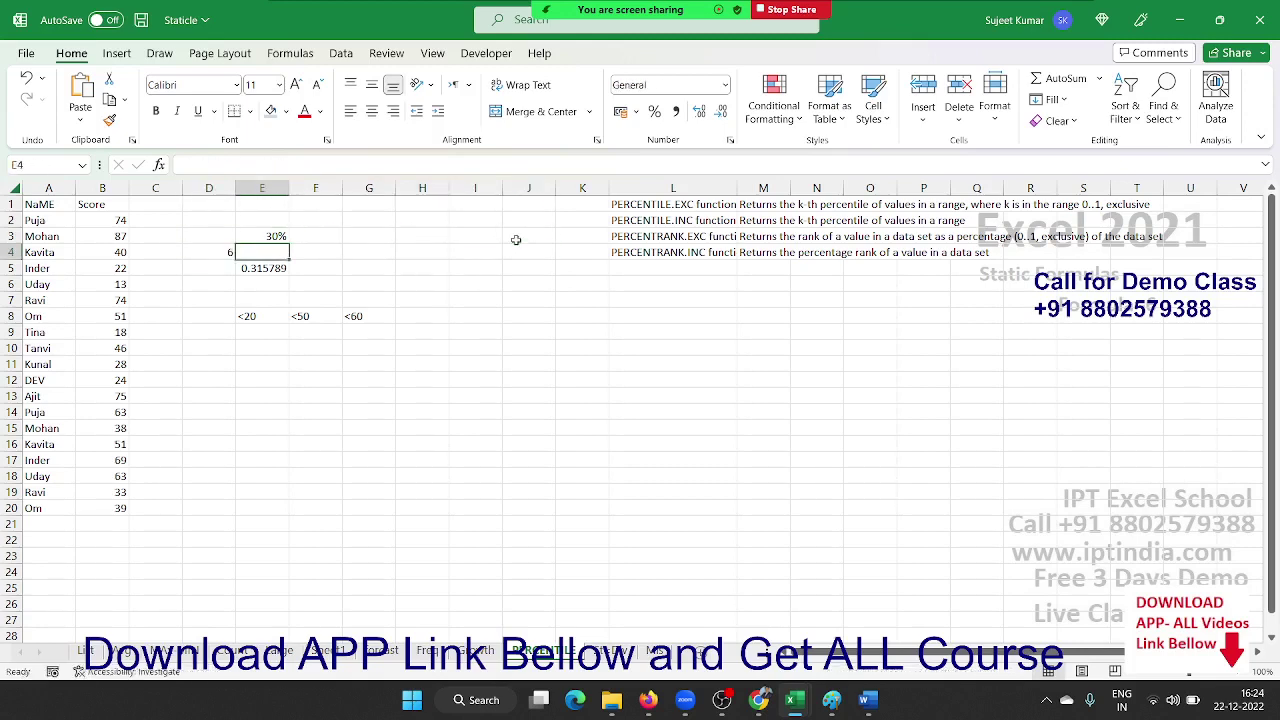
pyautogui.press('Left')
pyautogui.hotkey('shift', 'Right')
pyautogui.hotkey('shift', 'Down')
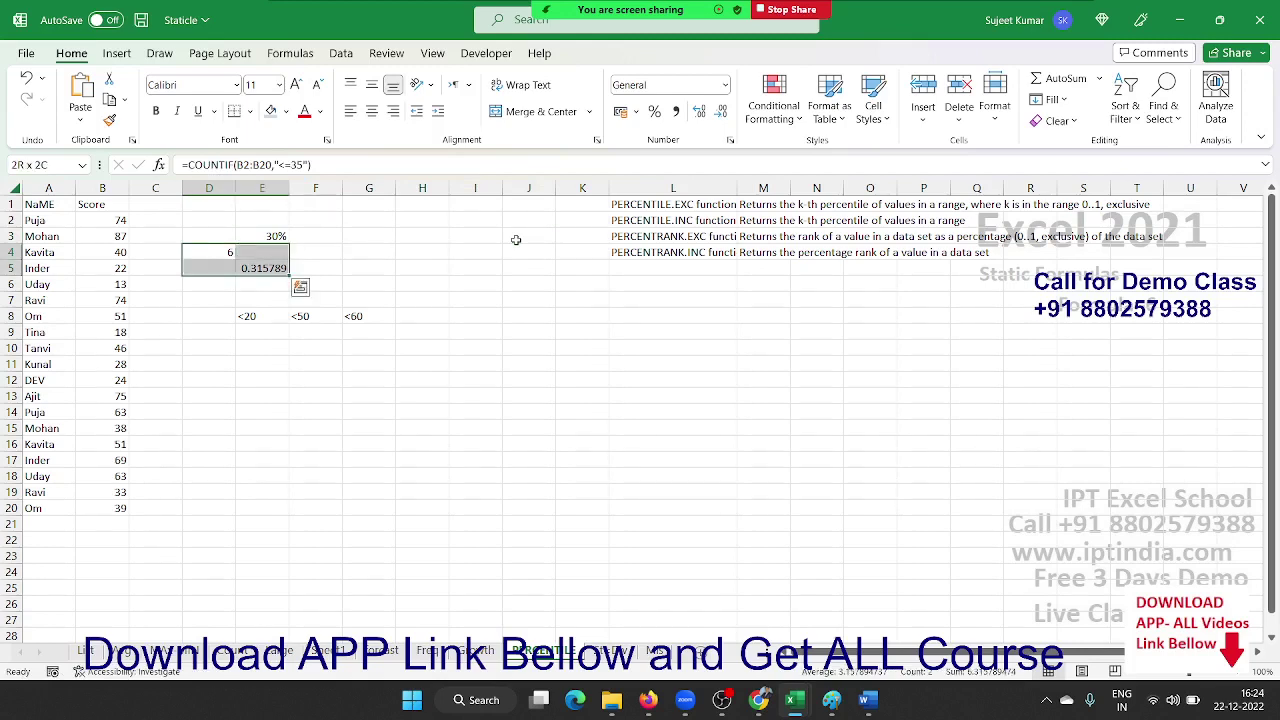
pyautogui.press('Delete')
# Clear the <20, <50 and <60 labels, then start typing =per in F3.
pyautogui.press('Down')
pyautogui.press('Down')
pyautogui.press('Down')
pyautogui.hotkey('shift', 'Right')
pyautogui.hotkey('shift', 'Right')
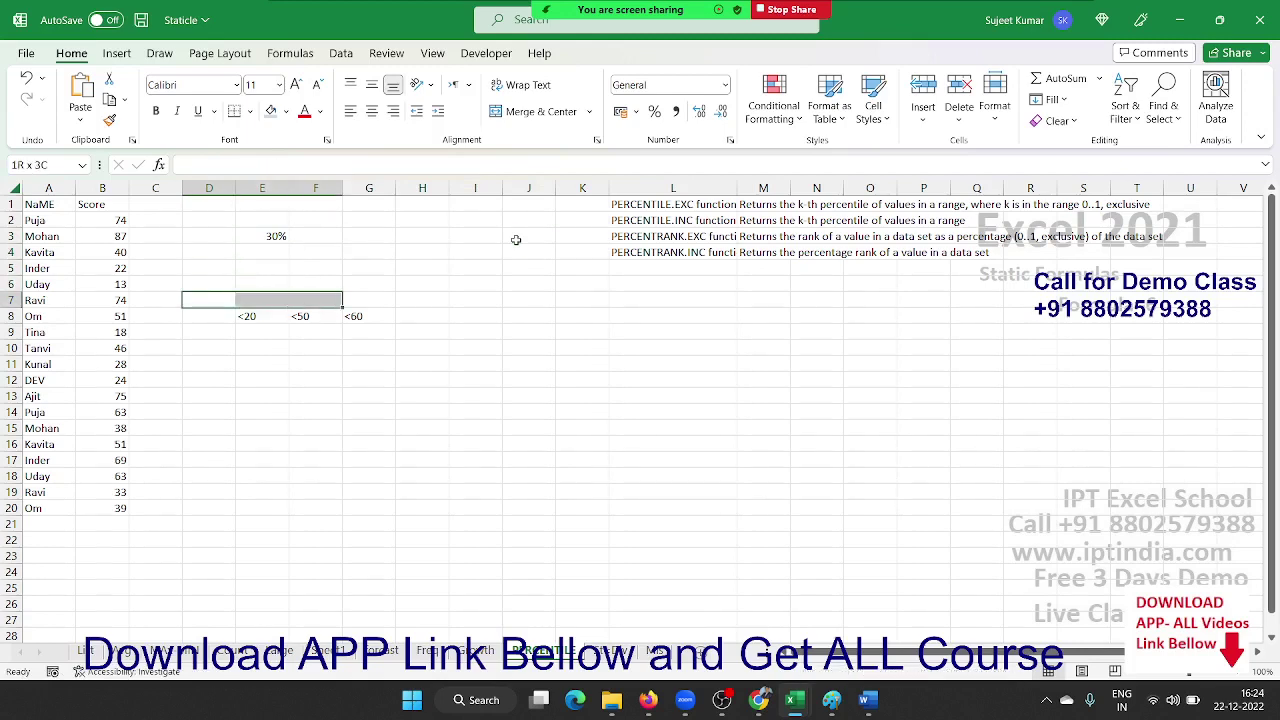
pyautogui.hotkey('shift', 'Right')
pyautogui.hotkey('shift', 'Down')
pyautogui.press('Delete')
pyautogui.press('Up')
pyautogui.press('Up')
pyautogui.press('Up')
pyautogui.press('Up')
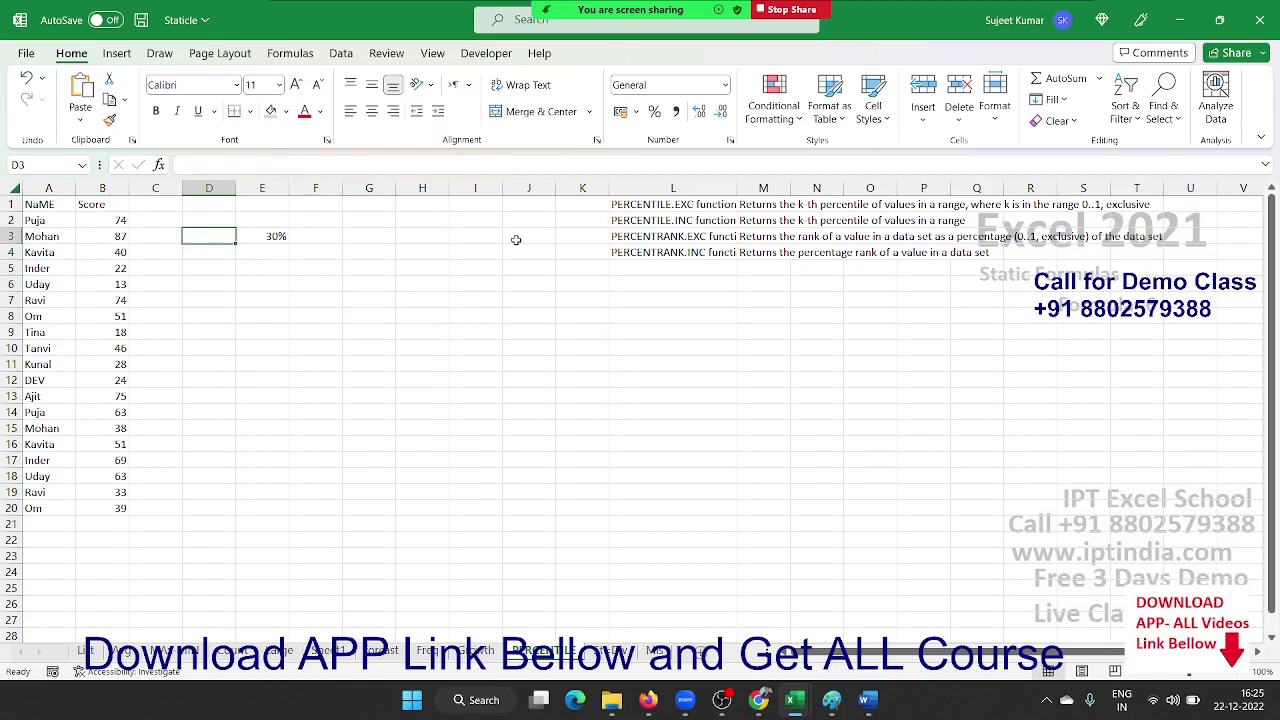
pyautogui.press('Right')
pyautogui.press('Right')
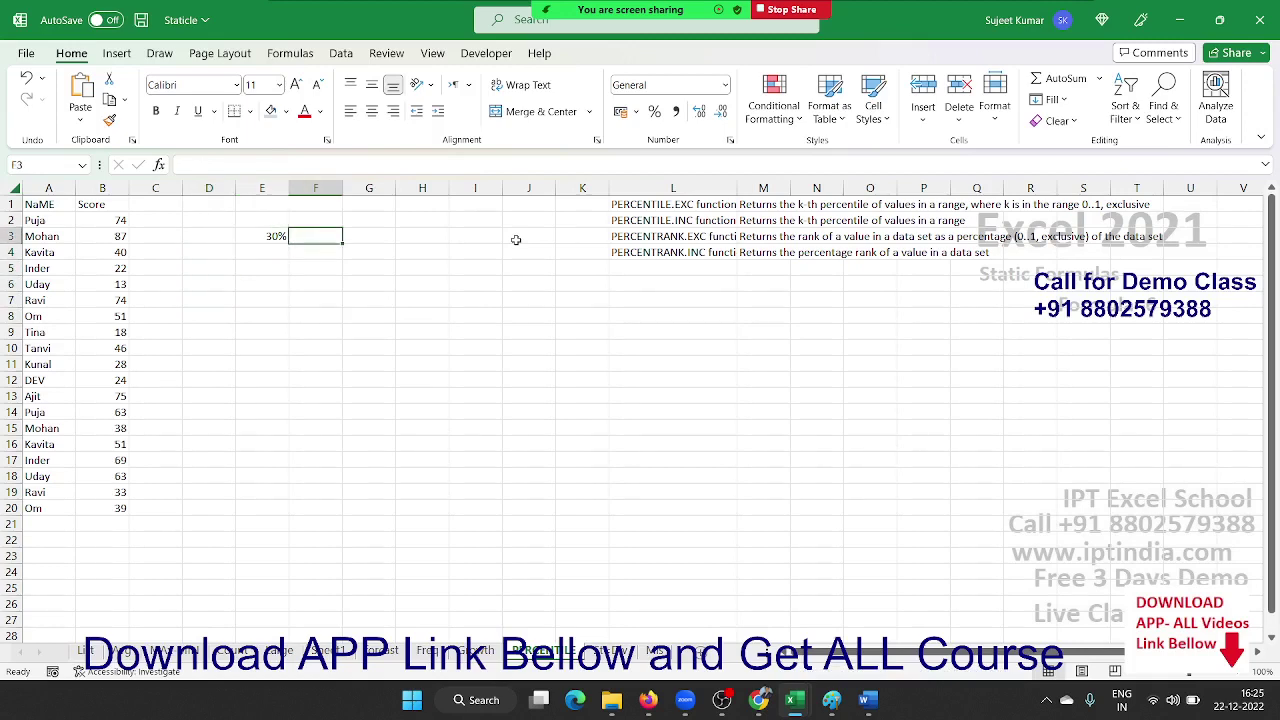
pyautogui.write('=per')
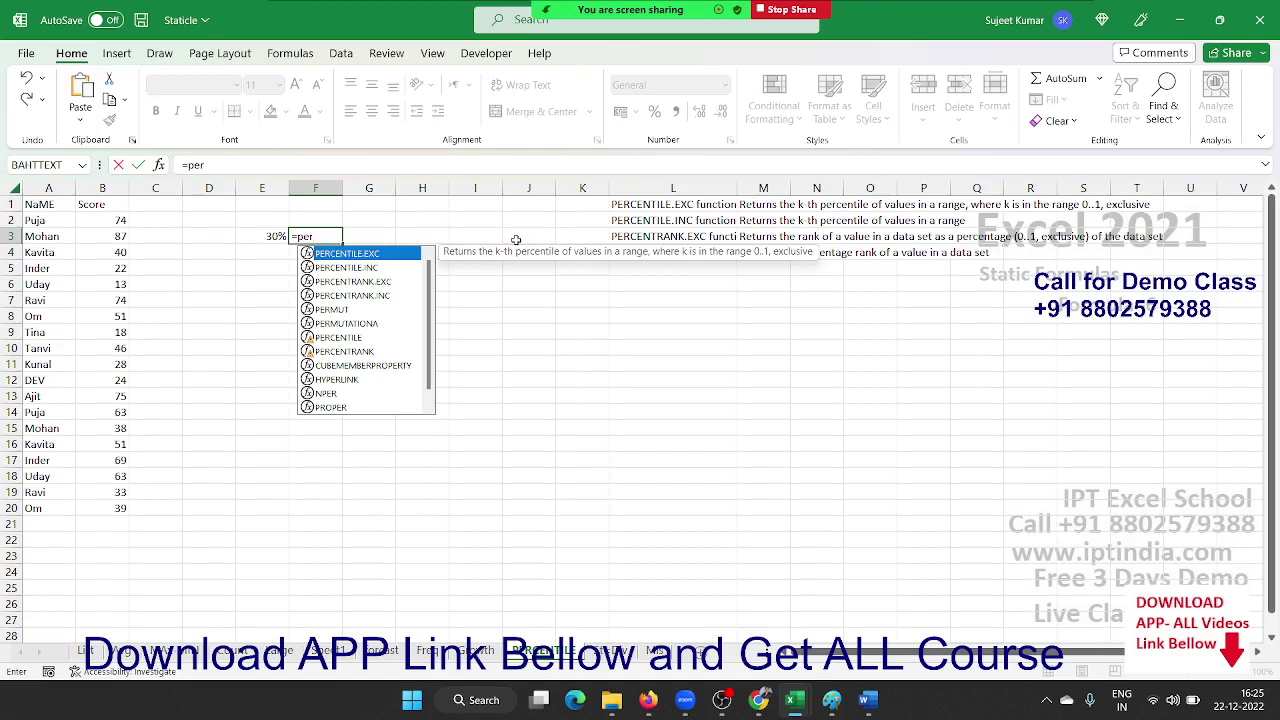
# Enter =PERCENTILE(B2:B20,E3) in F3, returning 35 for the 30% in E3.
pyautogui.press('Down')
pyautogui.press('Down')
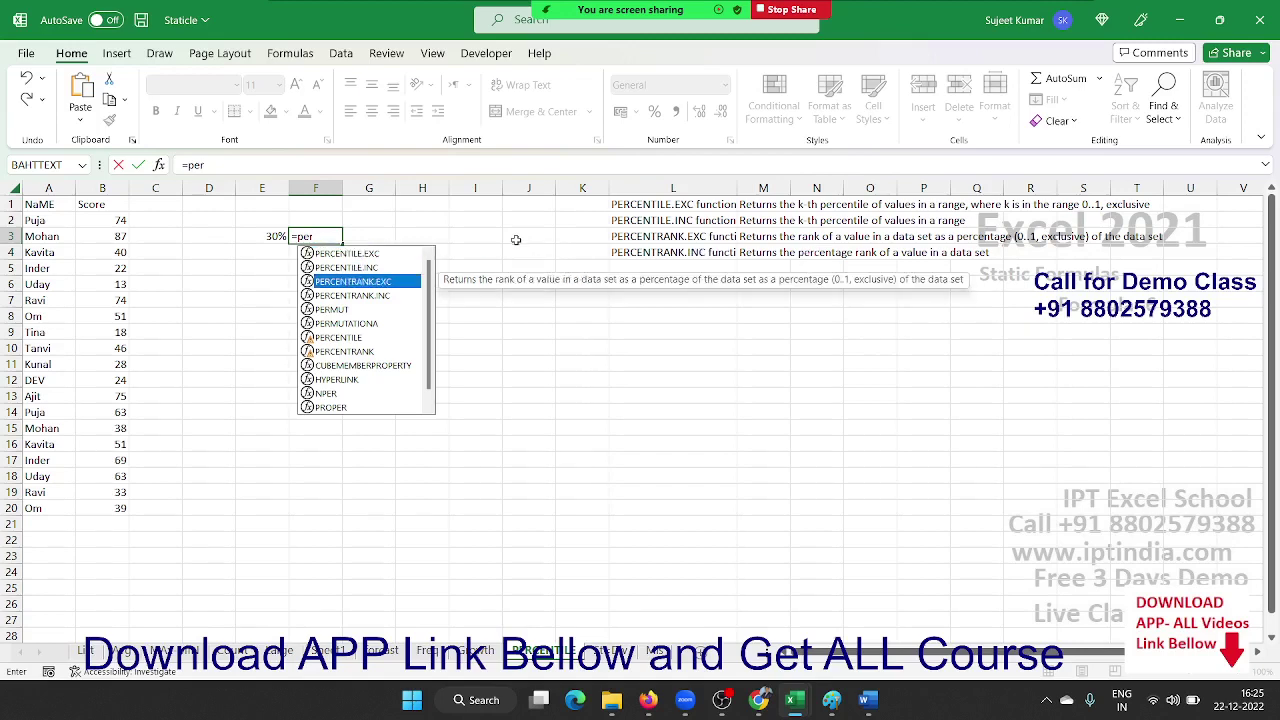
pyautogui.press('Down')
pyautogui.press('Down')
pyautogui.press('Down')
pyautogui.press('Down')
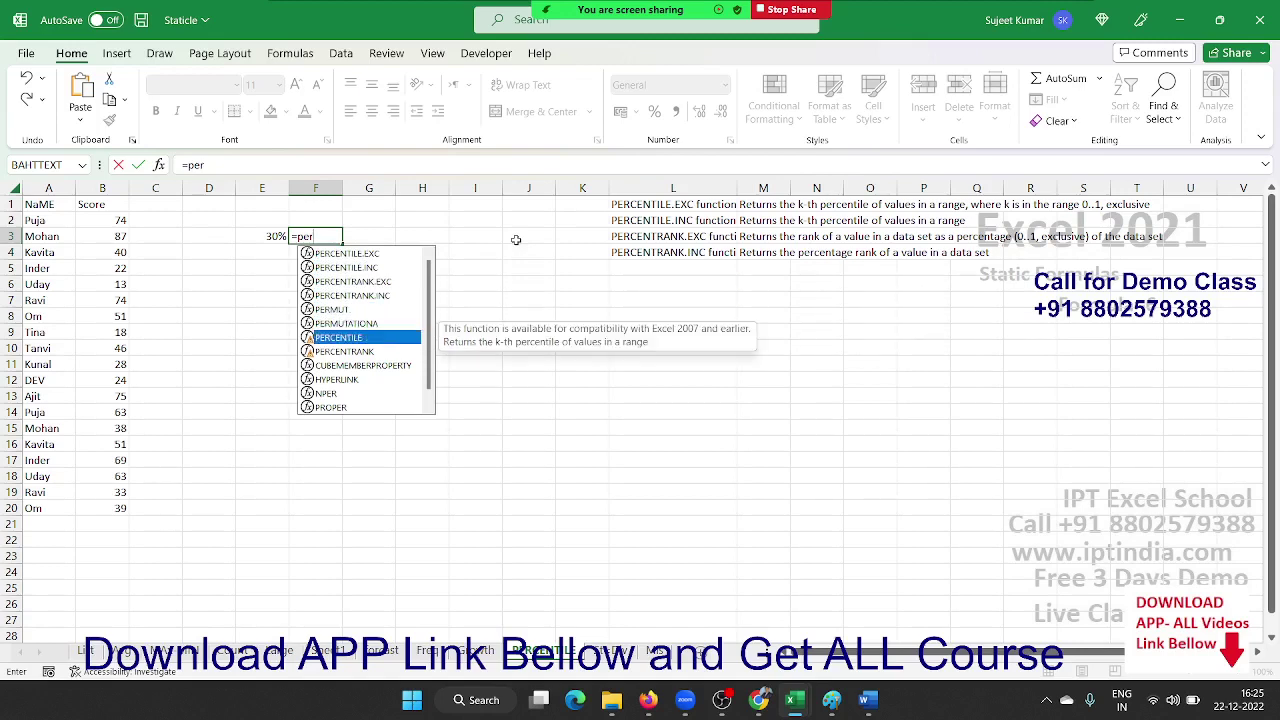
pyautogui.press('Tab')
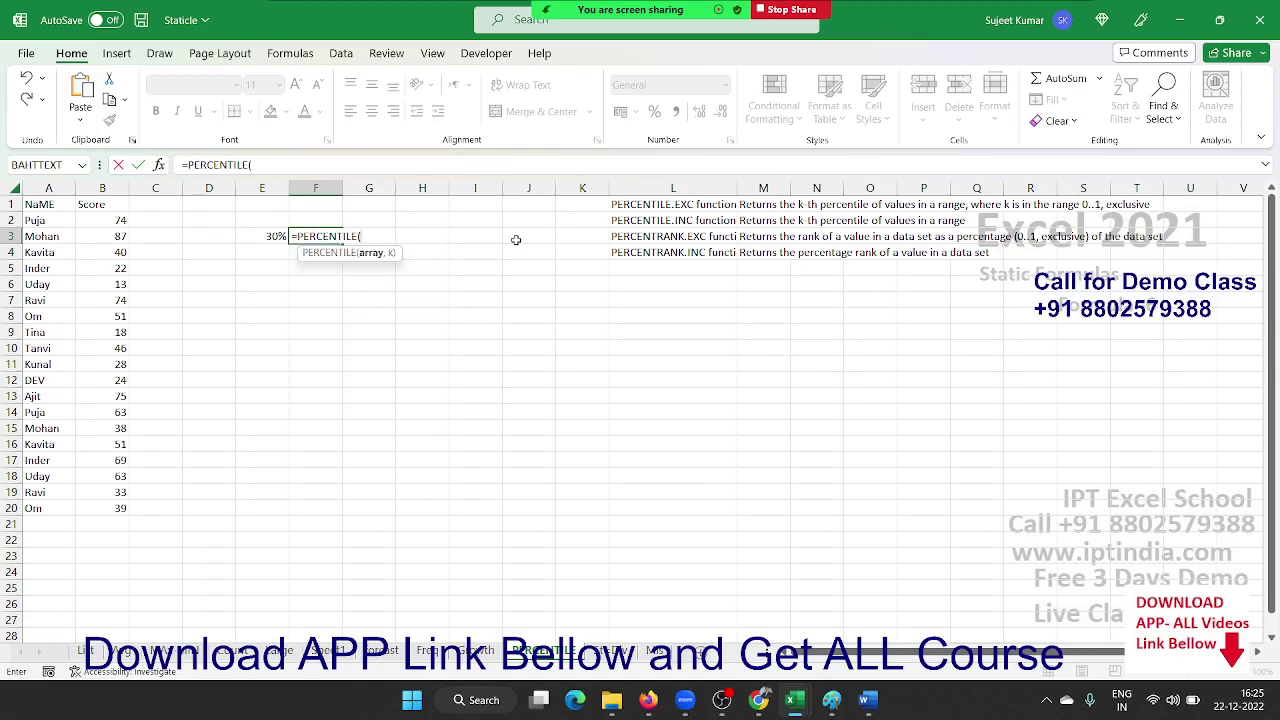
pyautogui.press('Left')
pyautogui.press('Left')
pyautogui.press('Left')
pyautogui.press('Left')
pyautogui.press('Up')
pyautogui.hotkey('ctrl', 'shift', 'Down')
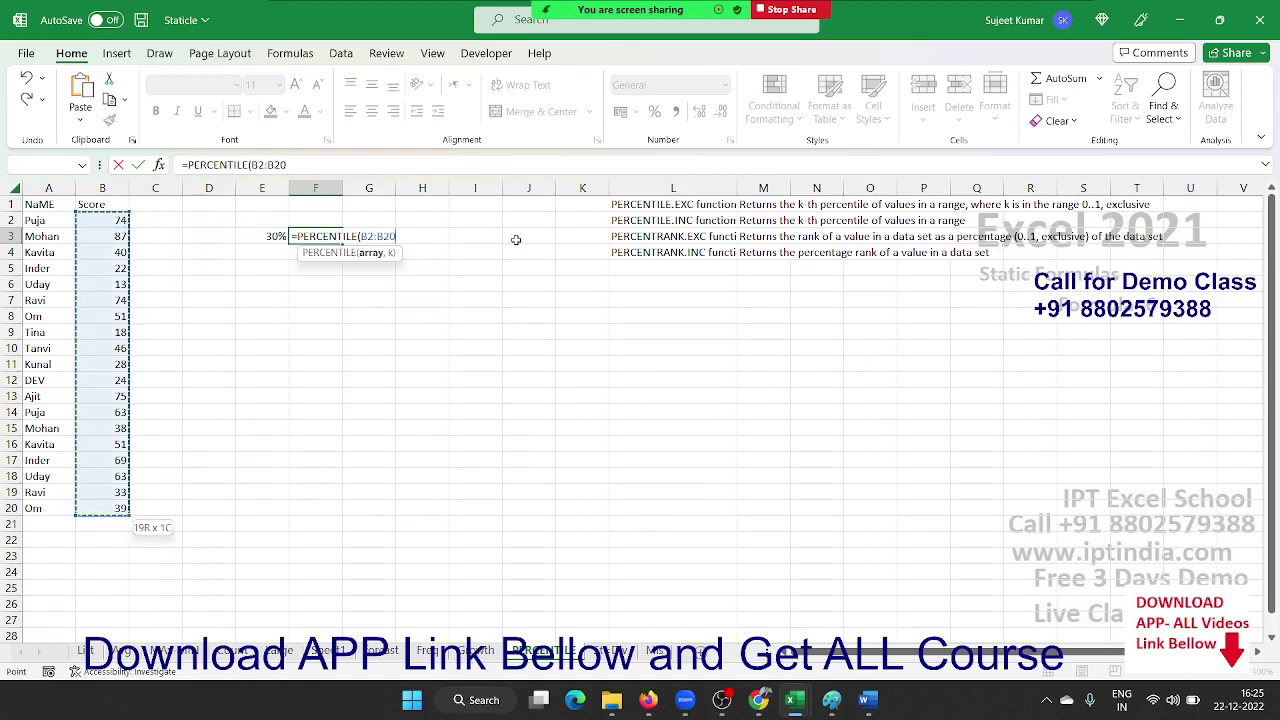
pyautogui.write(',')
pyautogui.press('Left')
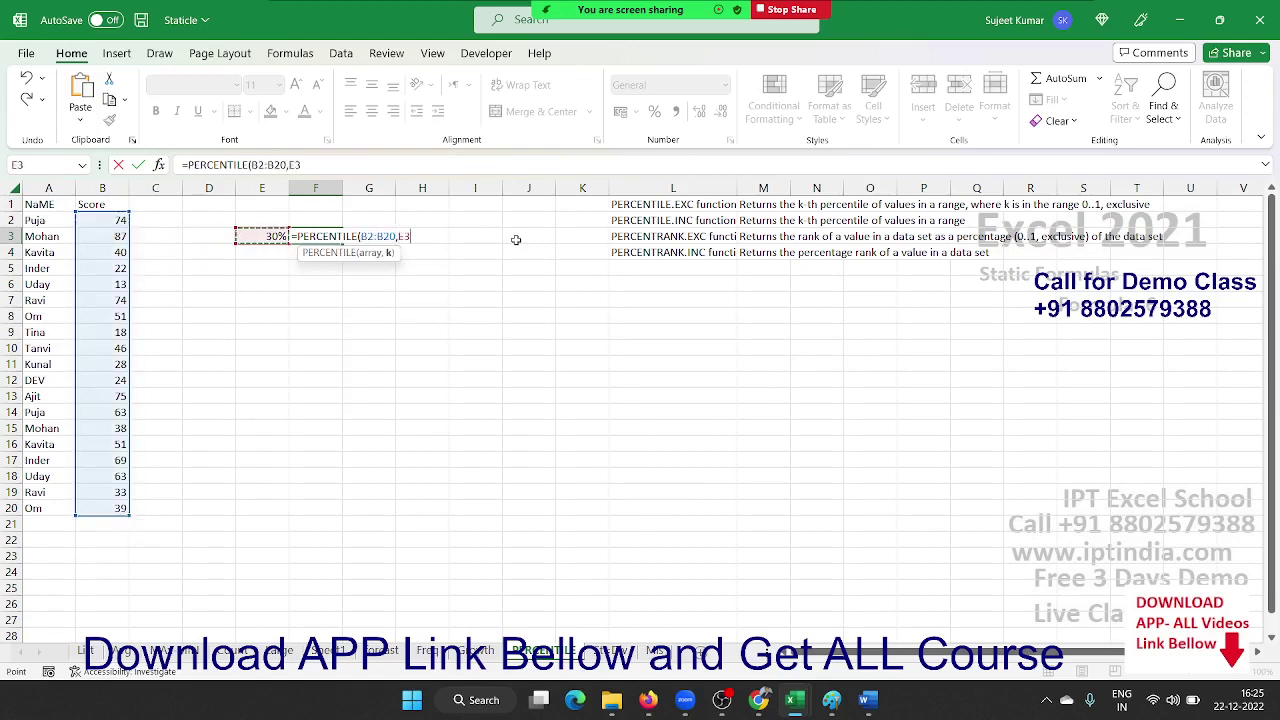
pyautogui.hotkey('ctrl', 'Return')
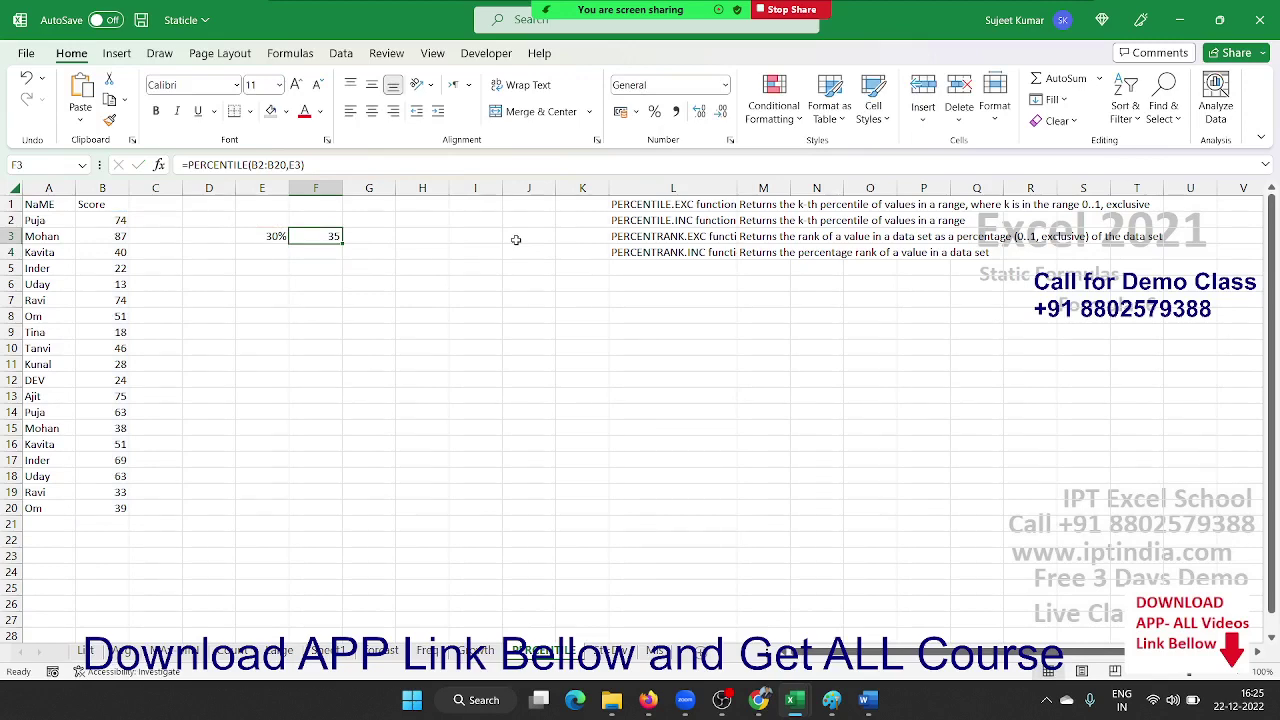
# Check the 30% value in E3 and the percentile formula in F3, then move to E6.
pyautogui.press('Down')
pyautogui.press('Left')
pyautogui.press('Down')
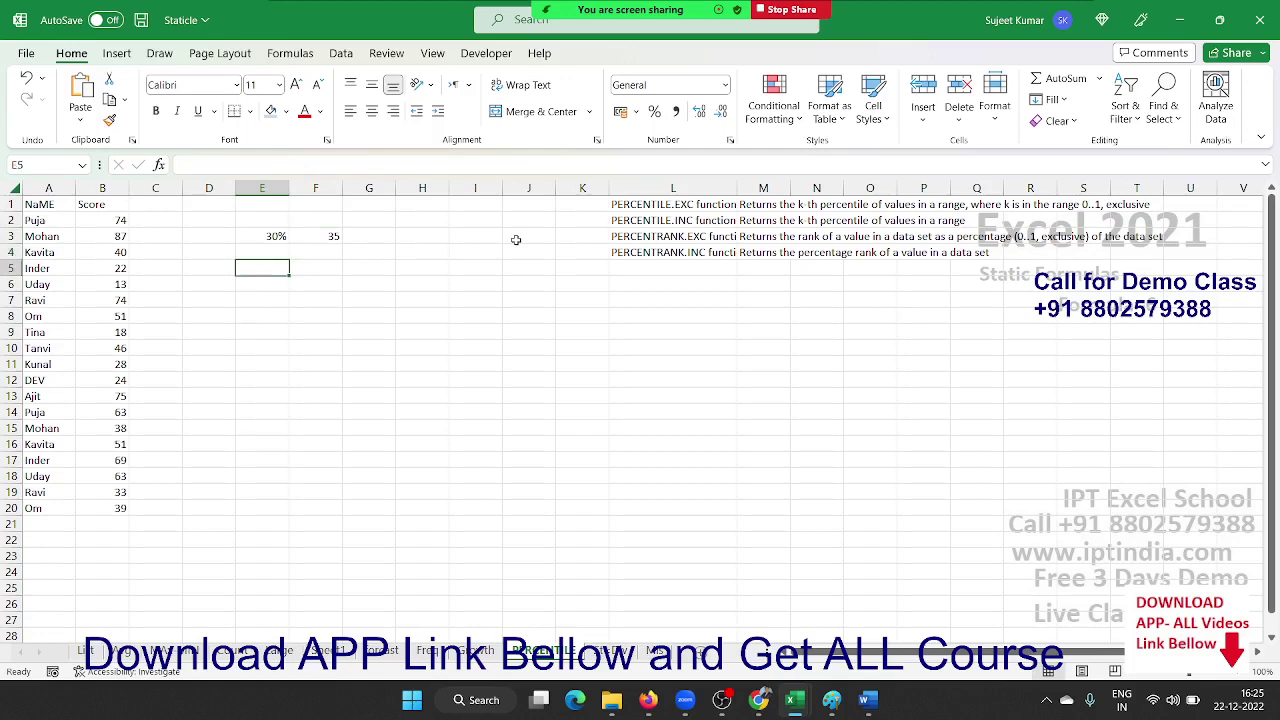
pyautogui.press('Up')
pyautogui.press('Up')
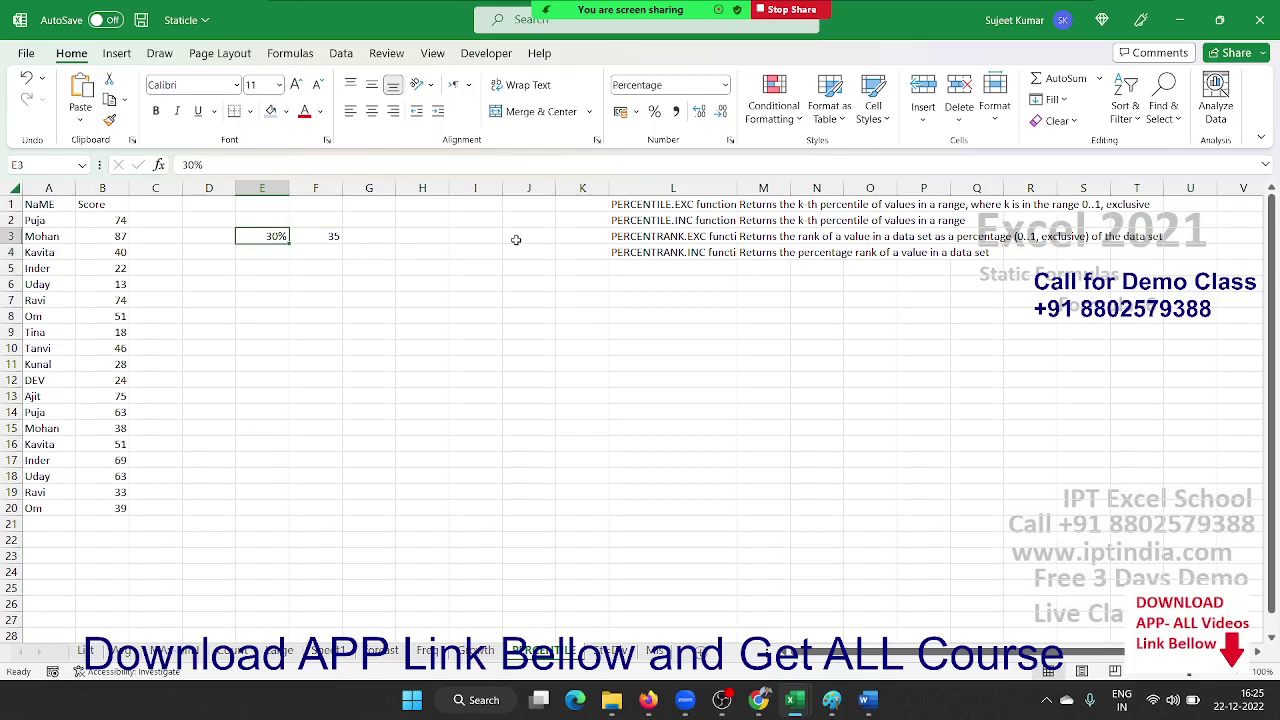
pyautogui.press('Right')
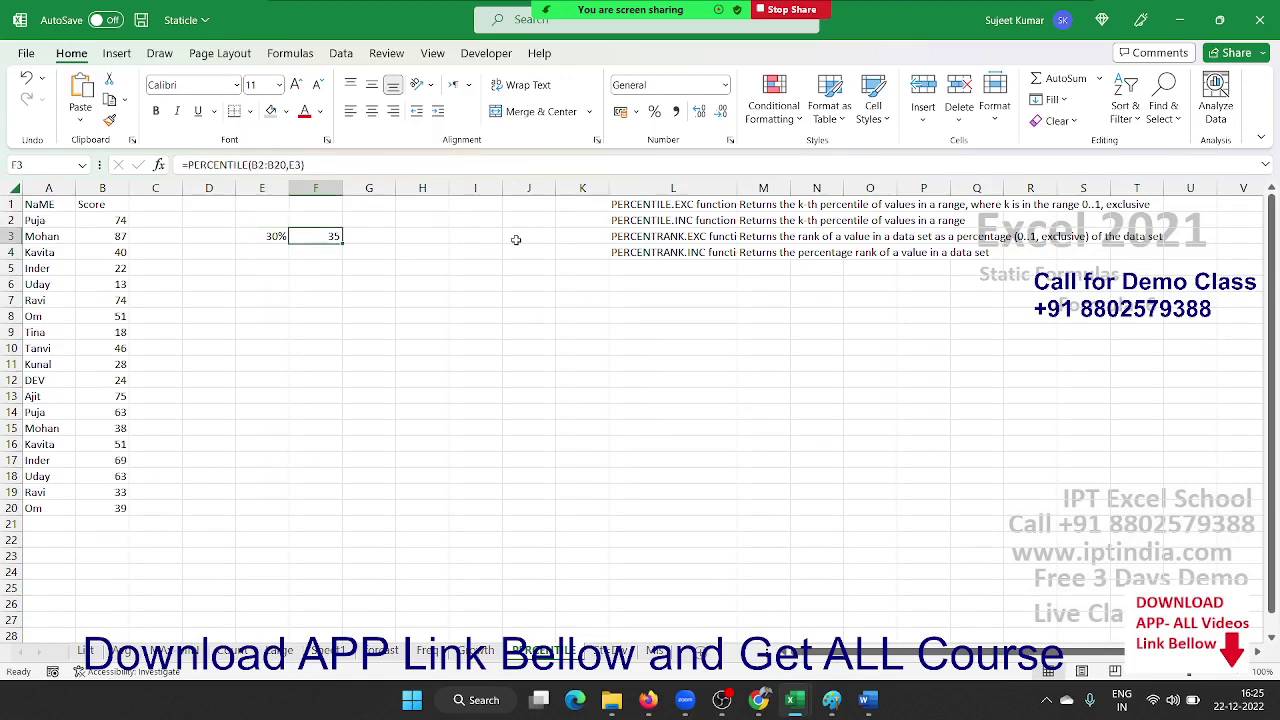
pyautogui.press('Down')
pyautogui.press('Down')
pyautogui.press('Down')
# Enter =COUNTIF(B2:B20,"<=35") in E6, counting 6 scores.
pyautogui.press('Left')
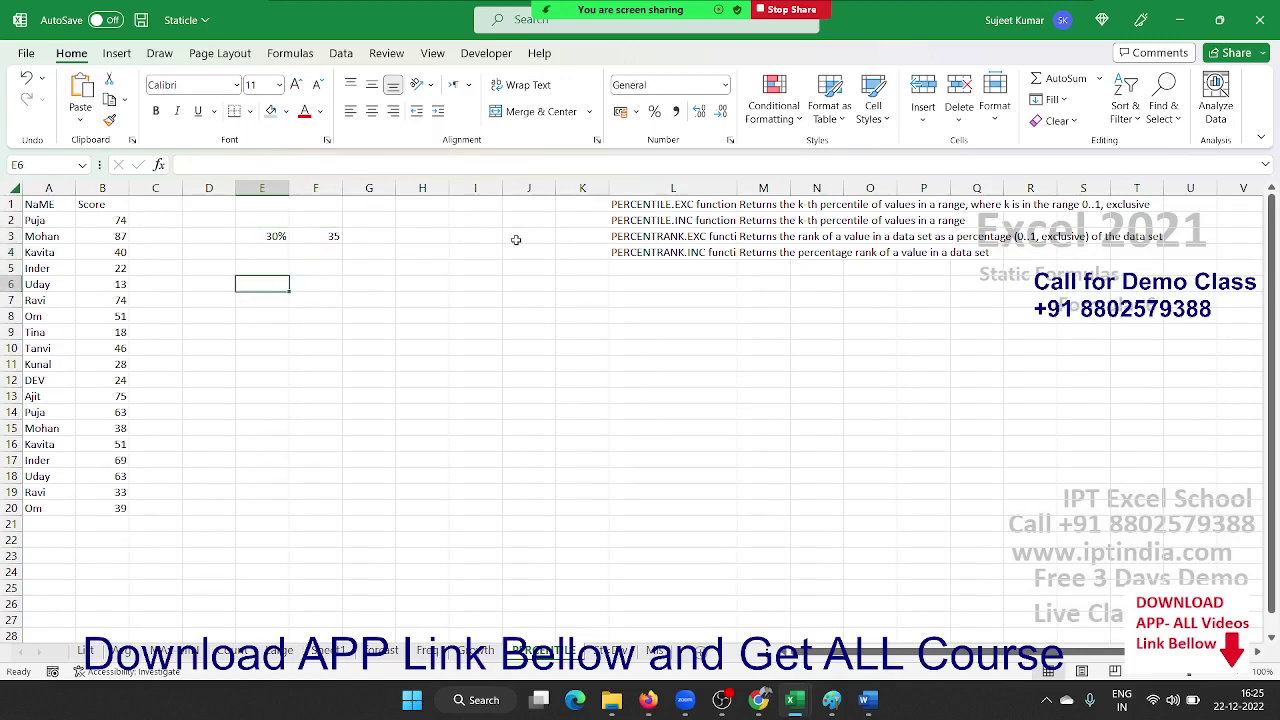
pyautogui.write('=coun')
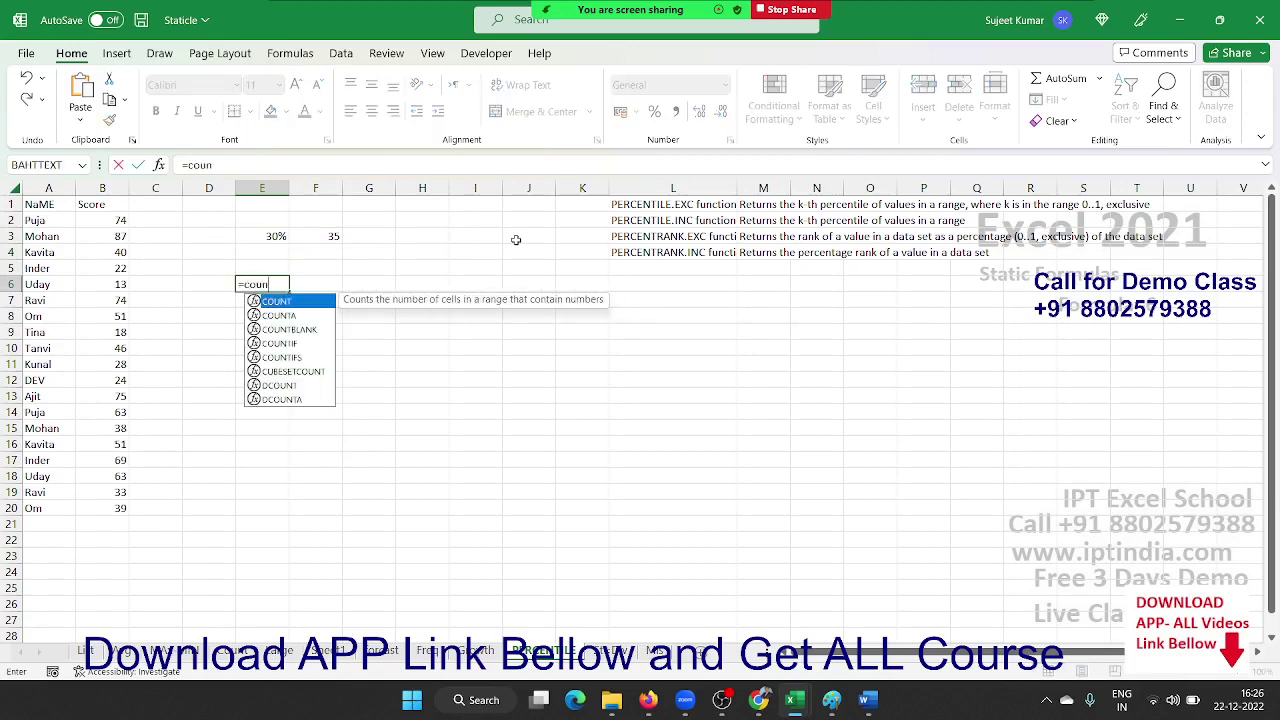
pyautogui.press('Down')
pyautogui.press('Down')
pyautogui.press('Down')
pyautogui.press('Tab')
pyautogui.press('Left')
pyautogui.press('Left')
pyautogui.press('Left')
pyautogui.press('Up')
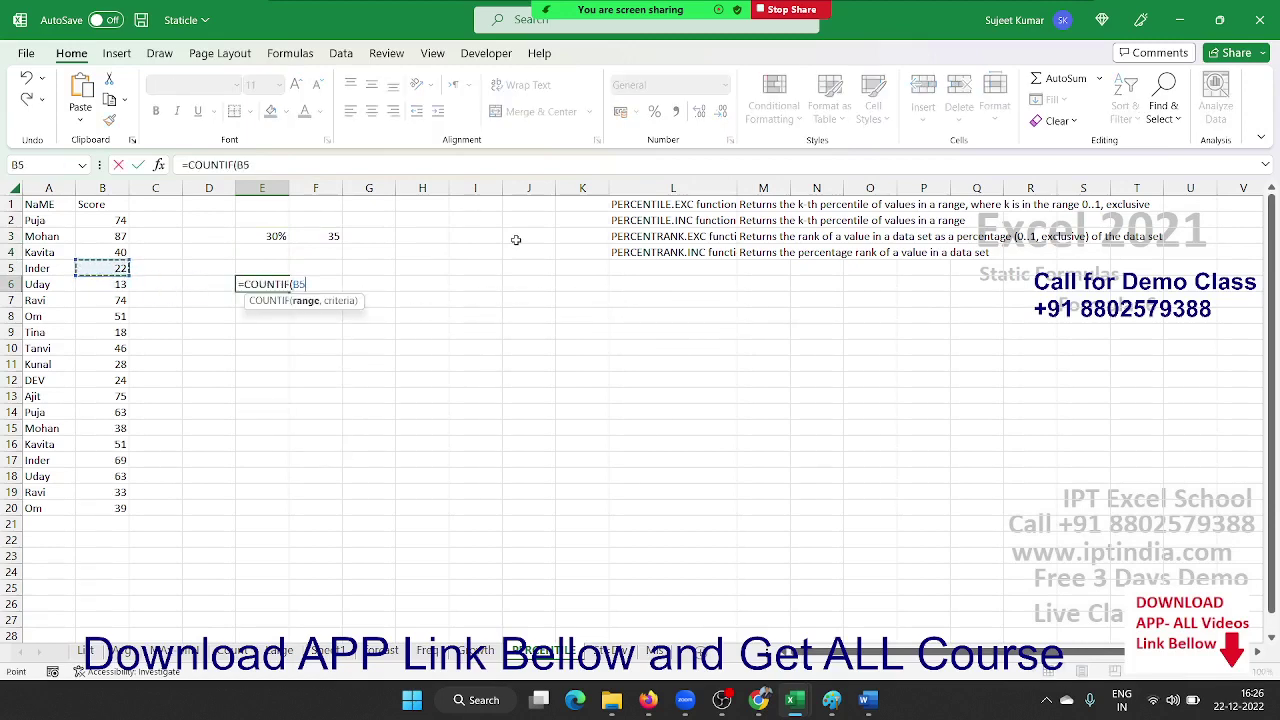
pyautogui.press('Up')
pyautogui.press('Up')
pyautogui.press('Up')
pyautogui.hotkey('ctrl', 'shift', 'Down')
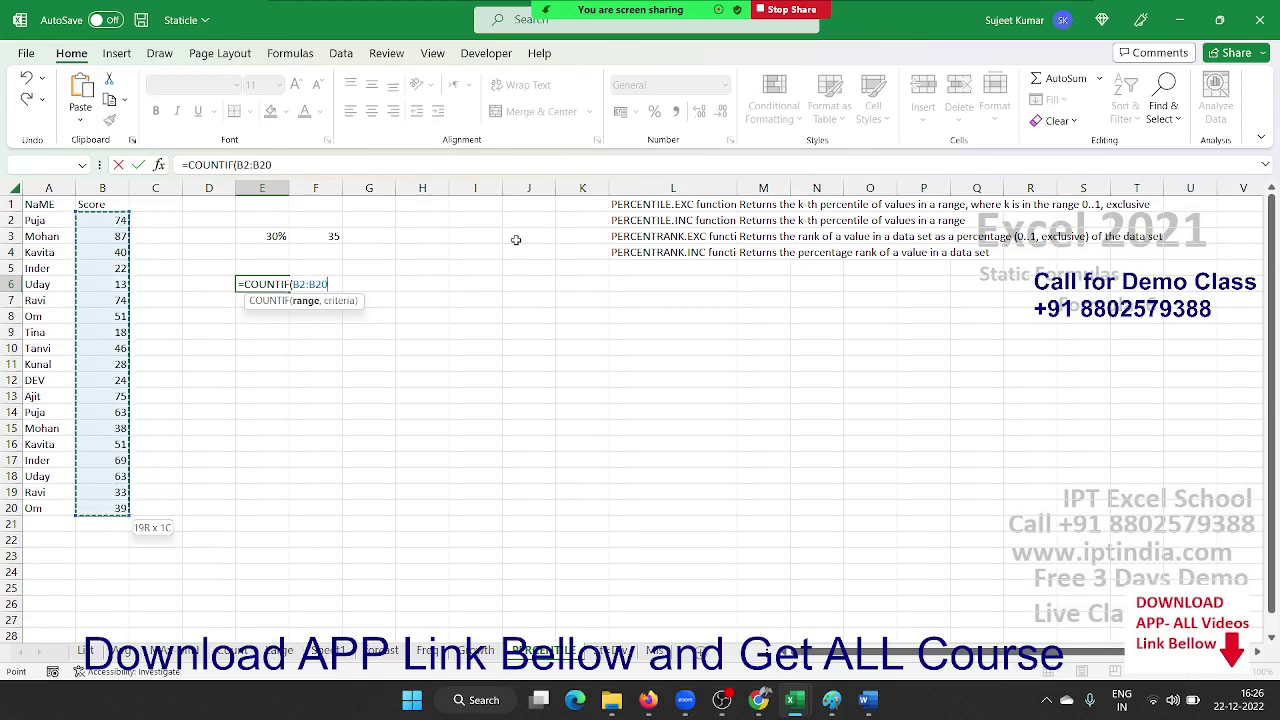
pyautogui.write(',"<=')
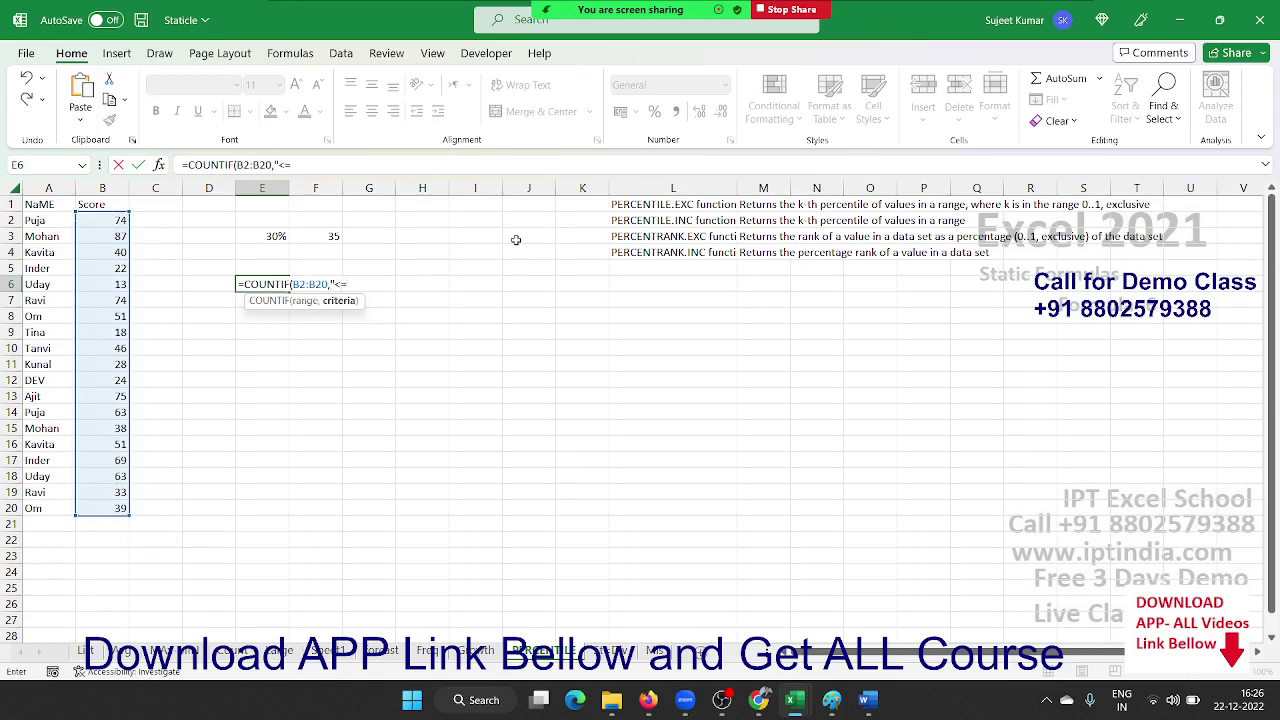
pyautogui.write('35"')
pyautogui.press('Return')
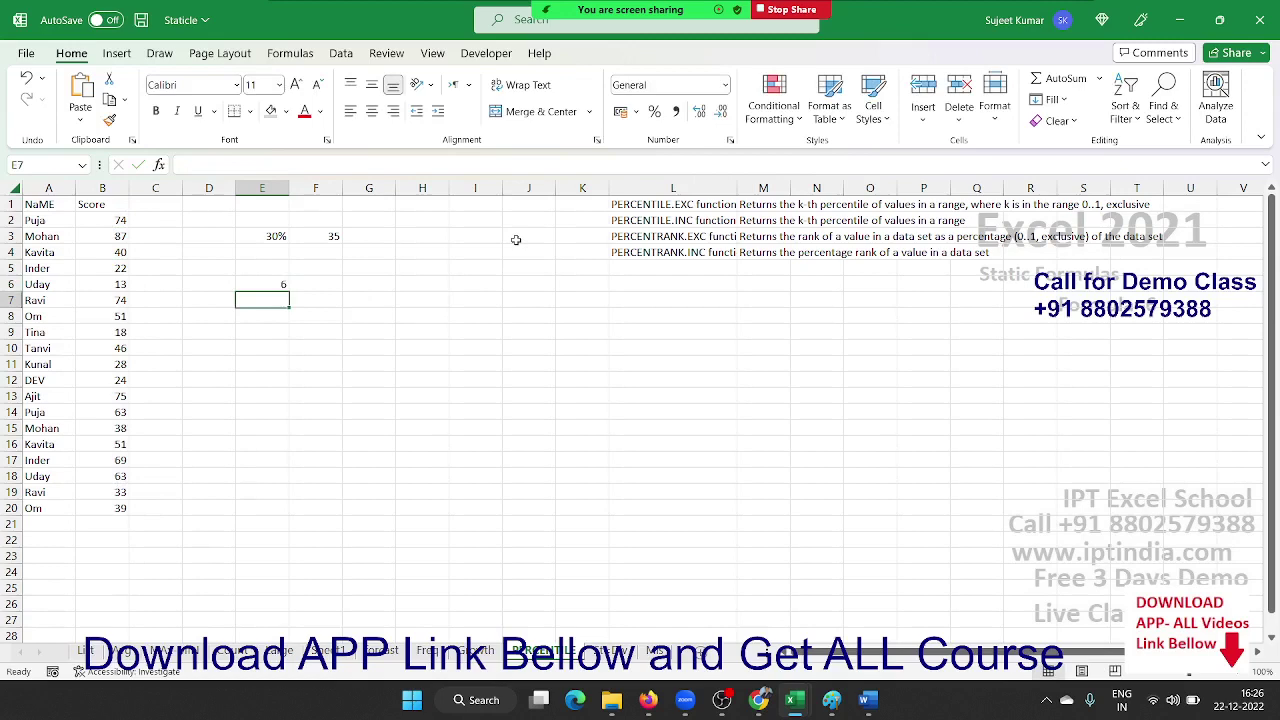
# Select scores B2:B20 to confirm there are 19, then start =E6/19 in E7.
pyautogui.press('Left')
pyautogui.press('Left')
pyautogui.hotkey('ctrl', 'Up')
pyautogui.press('Left')
pyautogui.press('Down')
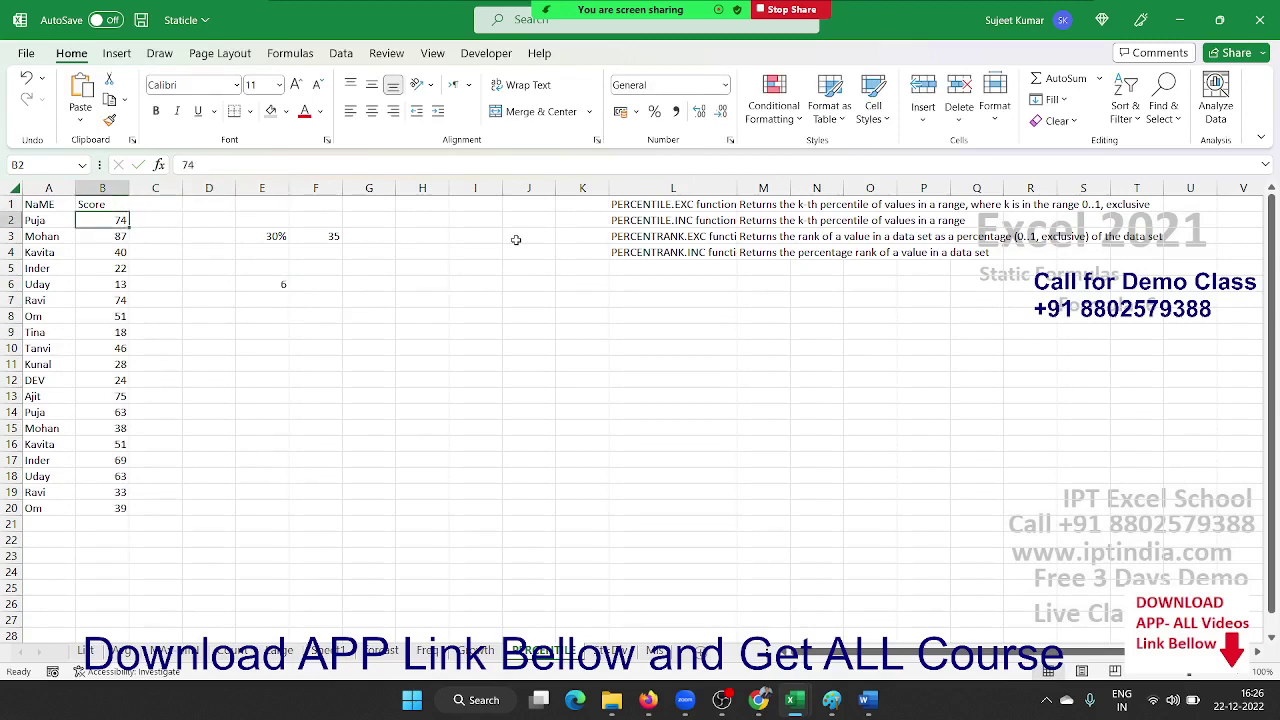
pyautogui.hotkey('ctrl', 'shift', 'Down')
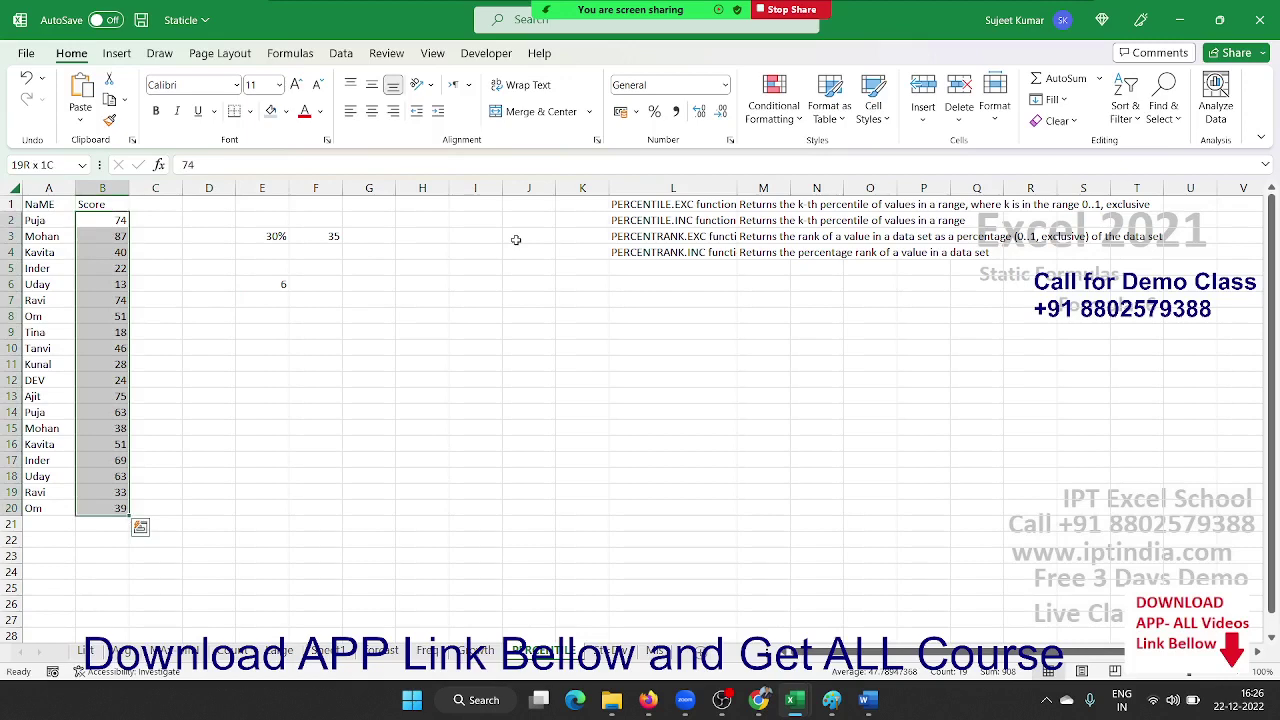
pyautogui.press('Right')
pyautogui.press('Right')
pyautogui.press('Down')
pyautogui.press('Down')
pyautogui.press('Down')
pyautogui.press('Down')
pyautogui.press('Right')
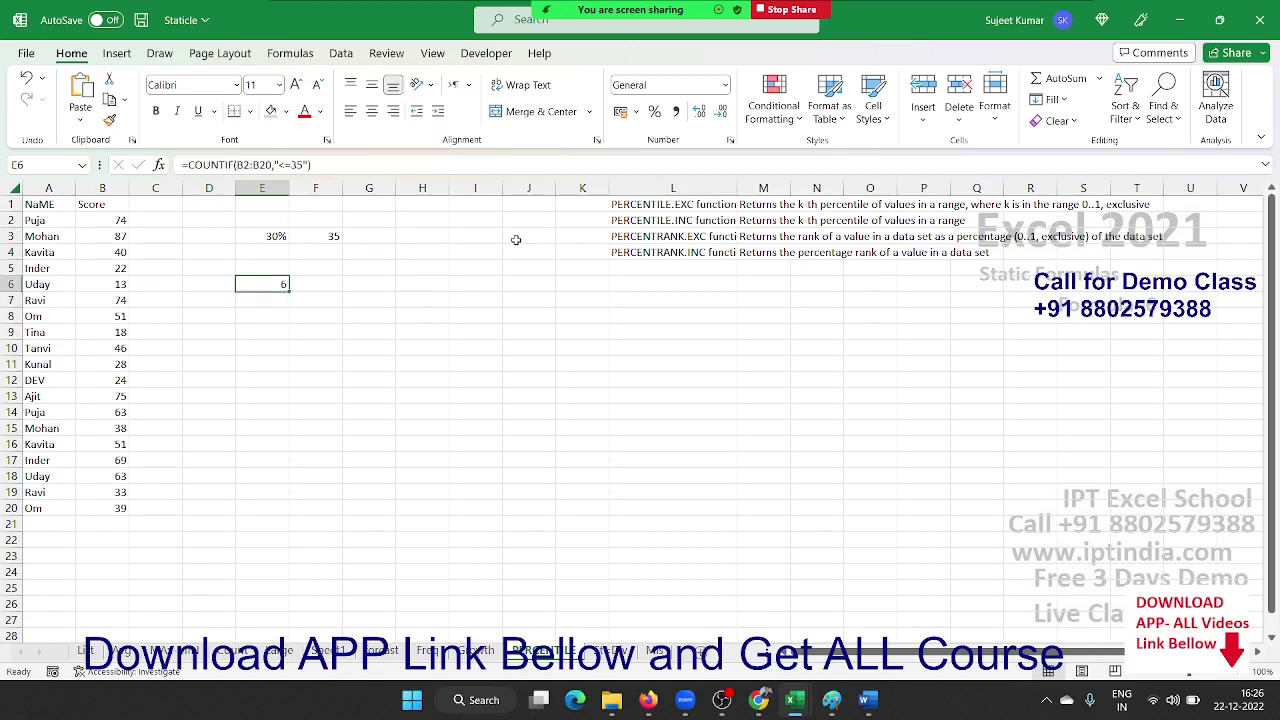
pyautogui.press('Down')
pyautogui.write('=E6')
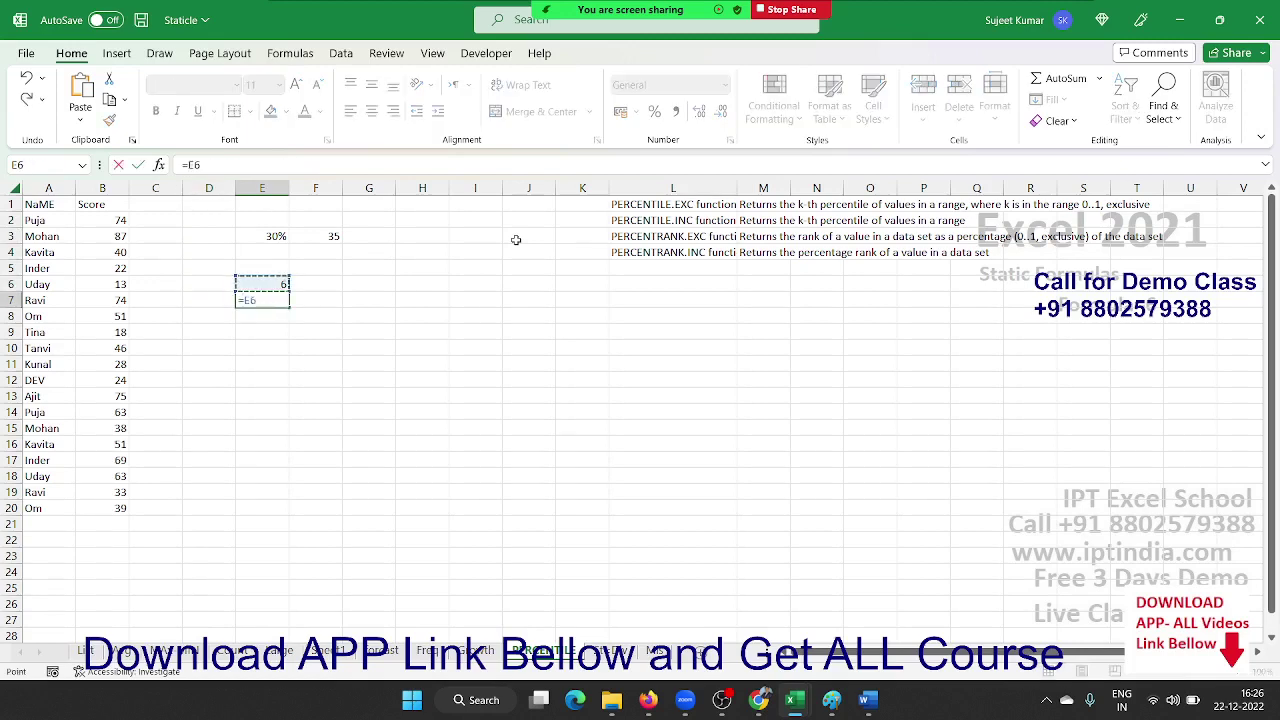
pyautogui.write('/19')
# Commit =E6/19 in E7 and format it as a percentage, showing 32%.
pyautogui.press('Return')
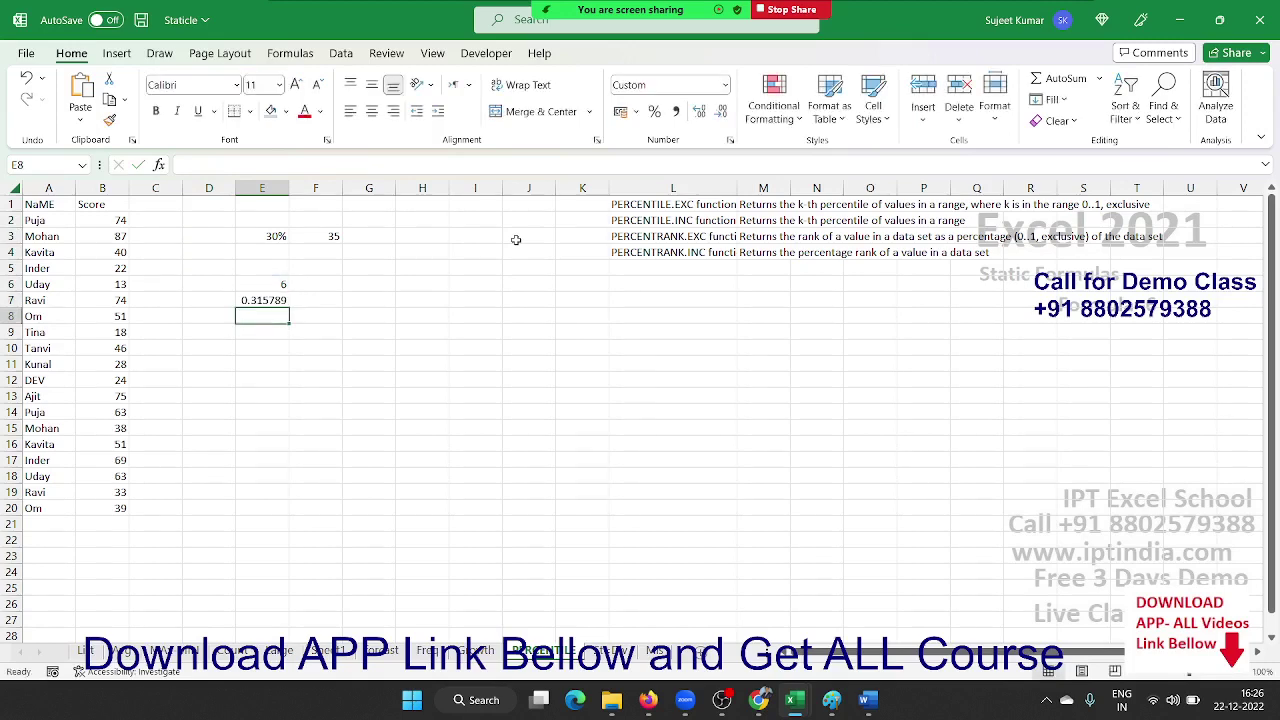
pyautogui.press('Up')
pyautogui.press('Up')
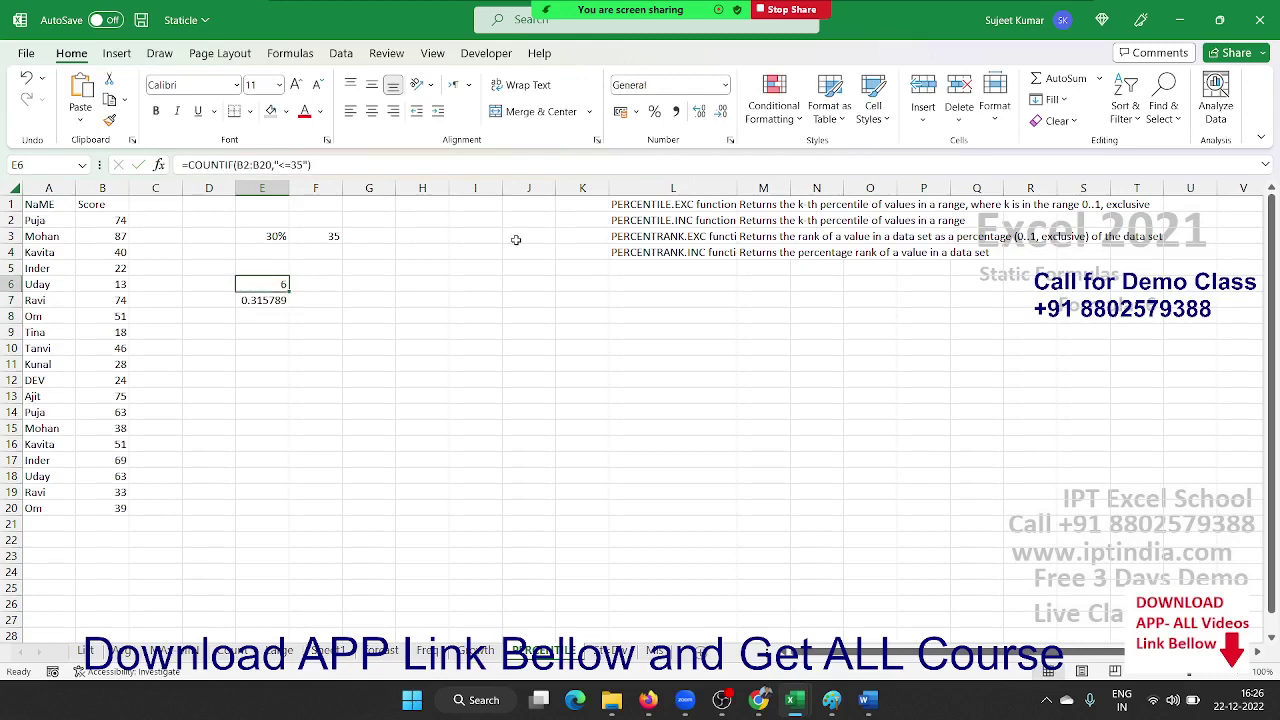
pyautogui.press('Down')
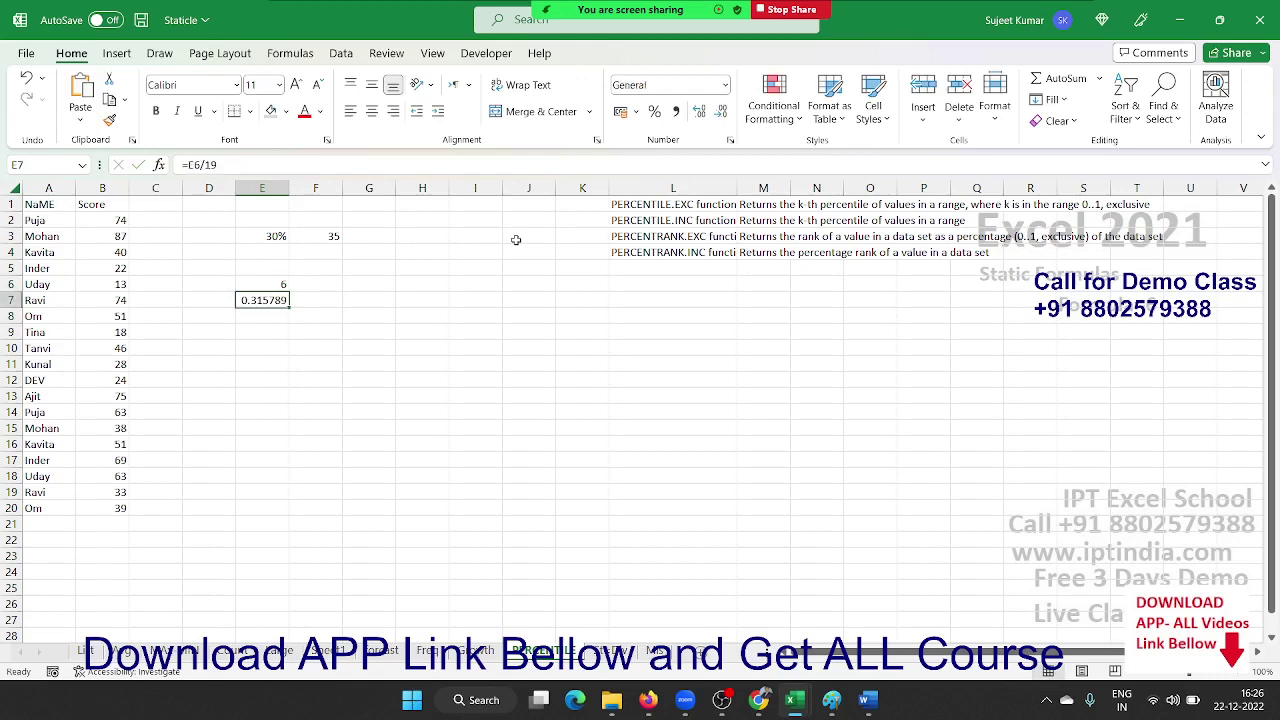
pyautogui.click(663, 114)
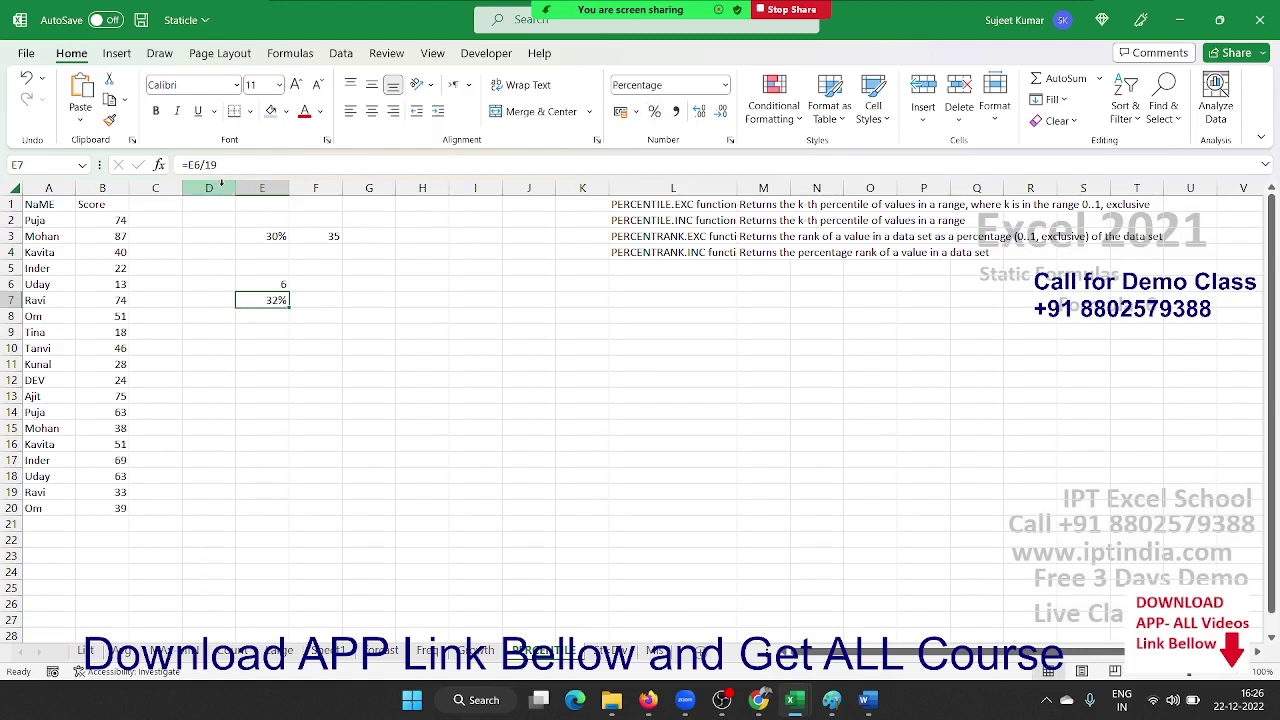
# Reselect scores B2:B20 to verify the count, then return to E6.
pyautogui.click(120, 219)
pyautogui.hotkey('ctrl', 'shift', 'Down')
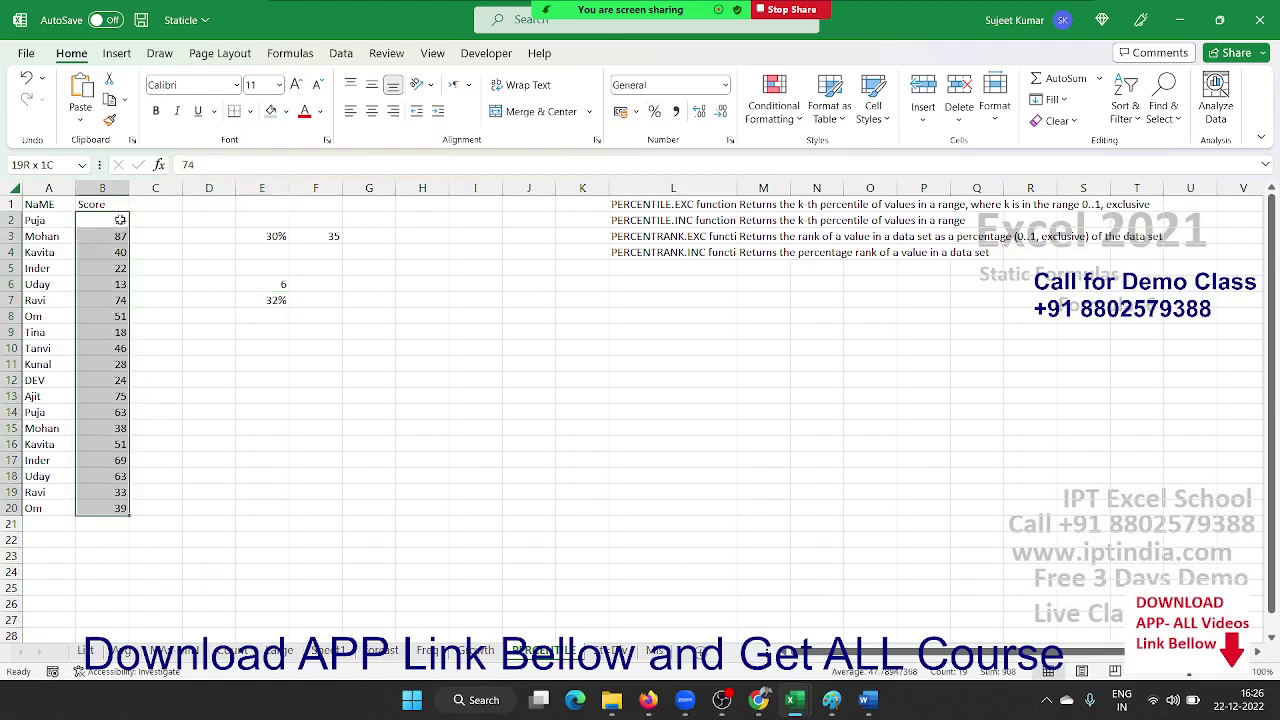
pyautogui.press('Right')
pyautogui.press('Right')
pyautogui.press('Right')
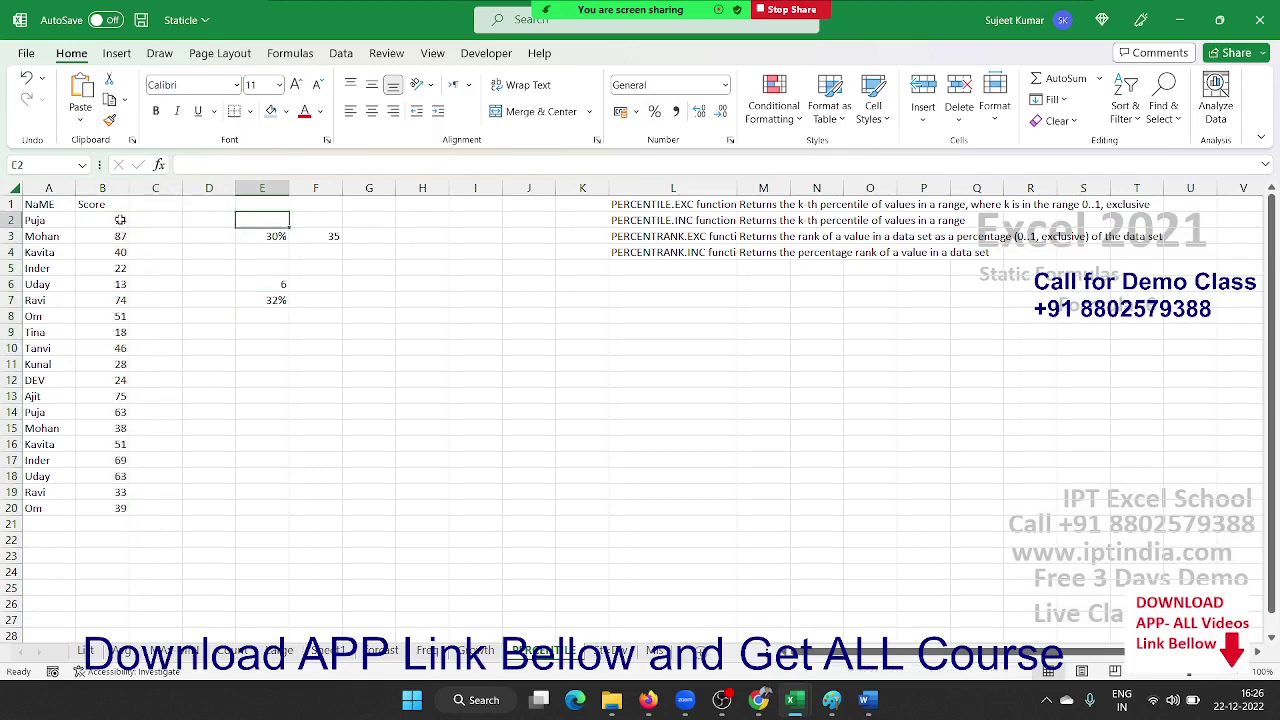
pyautogui.press('Down')
pyautogui.press('Down')
pyautogui.press('Down')
pyautogui.press('Down')
pyautogui.press('Up')
pyautogui.press('Up')
pyautogui.press('Up')
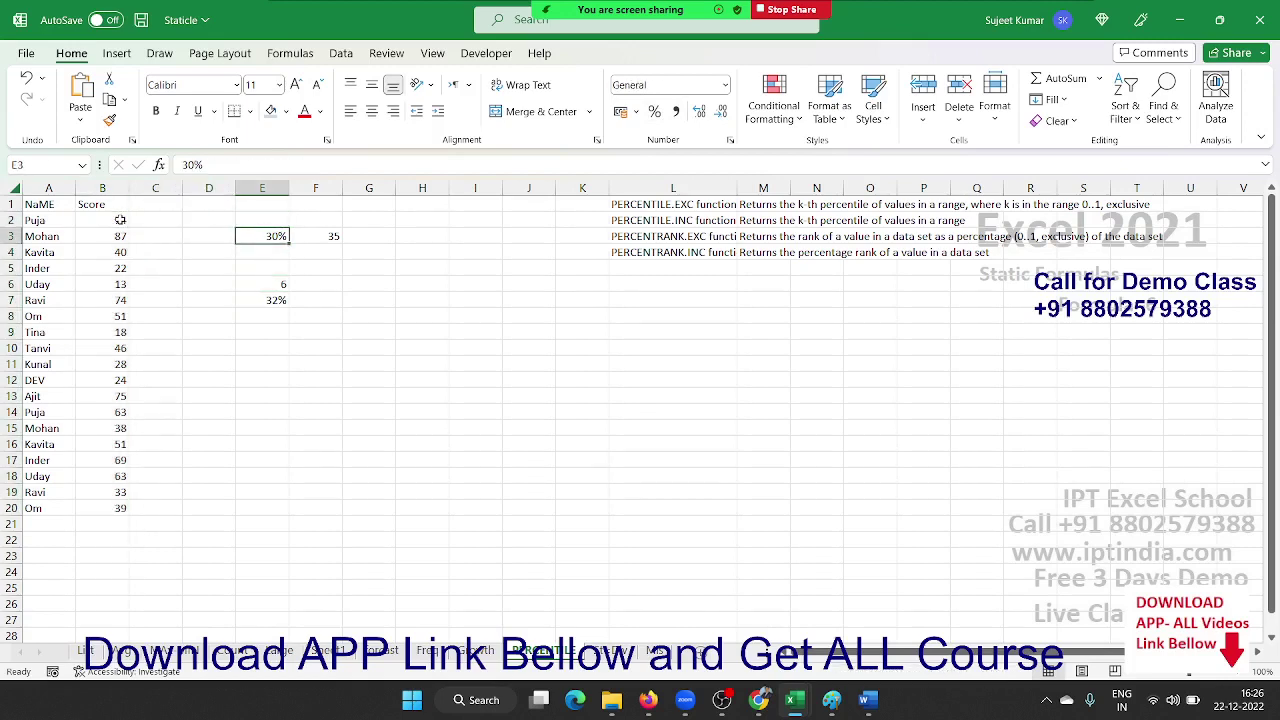
pyautogui.press('Down')
pyautogui.press('Down')
pyautogui.press('Down')
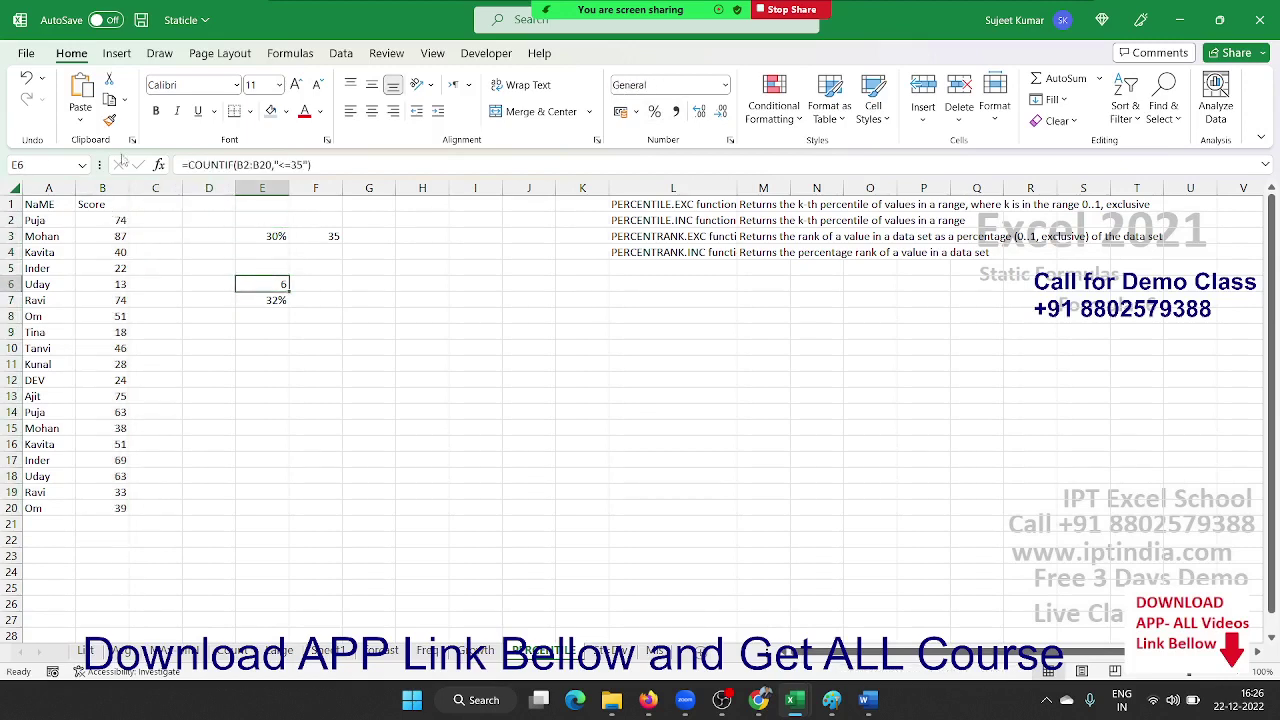
# Change the COUNTIF criterion in E6 to "<35" and reselect scores B2:B20.
pyautogui.click(287, 165)
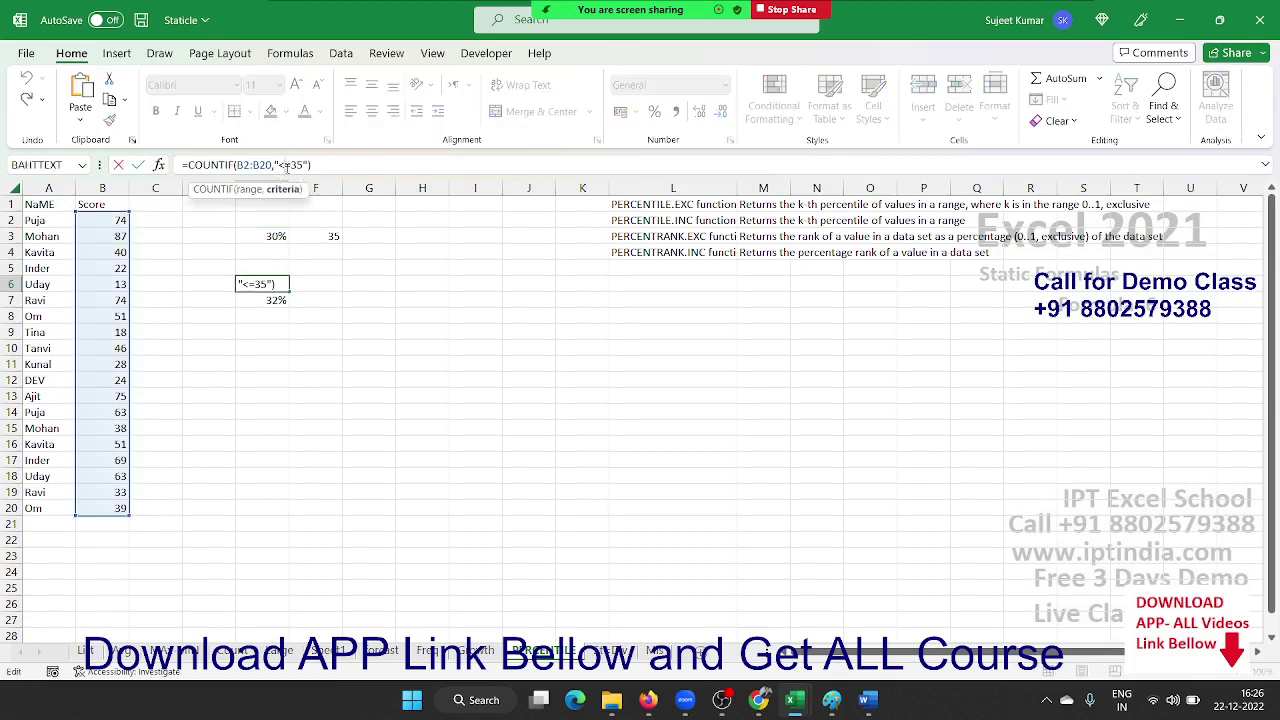
pyautogui.press('BackSpace')
pyautogui.press('Return')
pyautogui.press('Up')
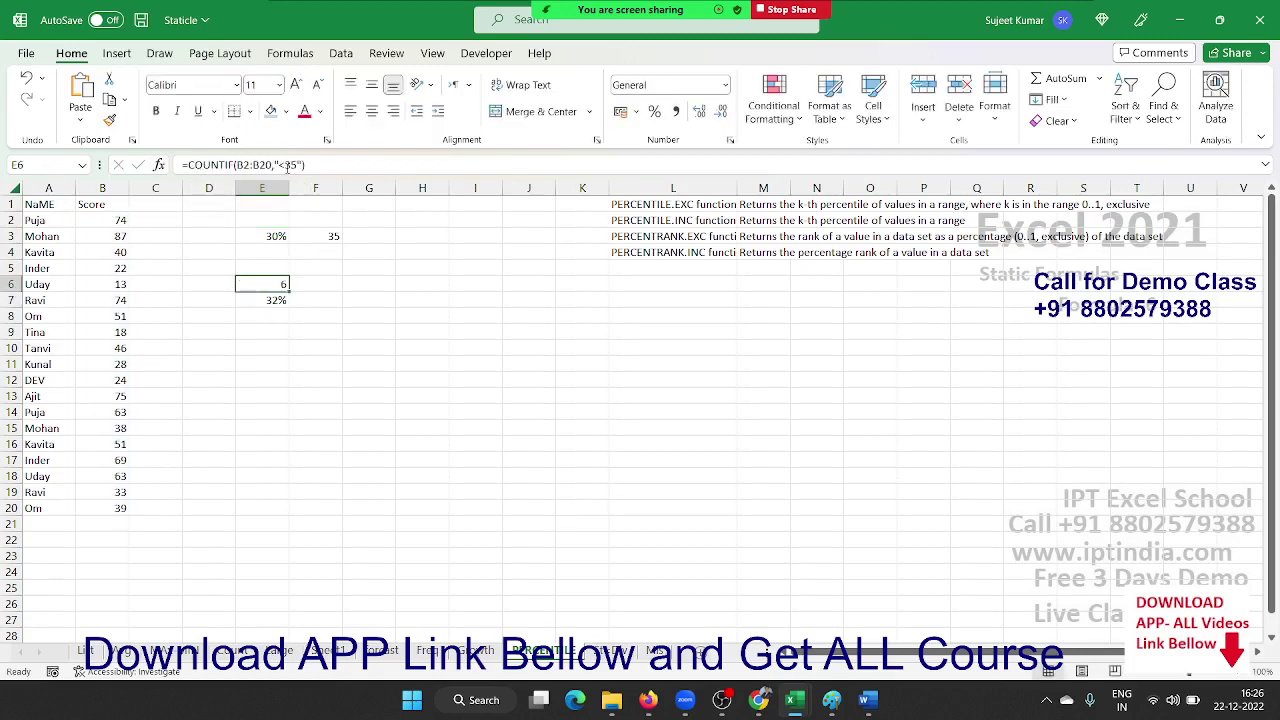
pyautogui.press('Down')
pyautogui.press('Left')
pyautogui.press('Left')
pyautogui.press('Right')
pyautogui.press('Right')
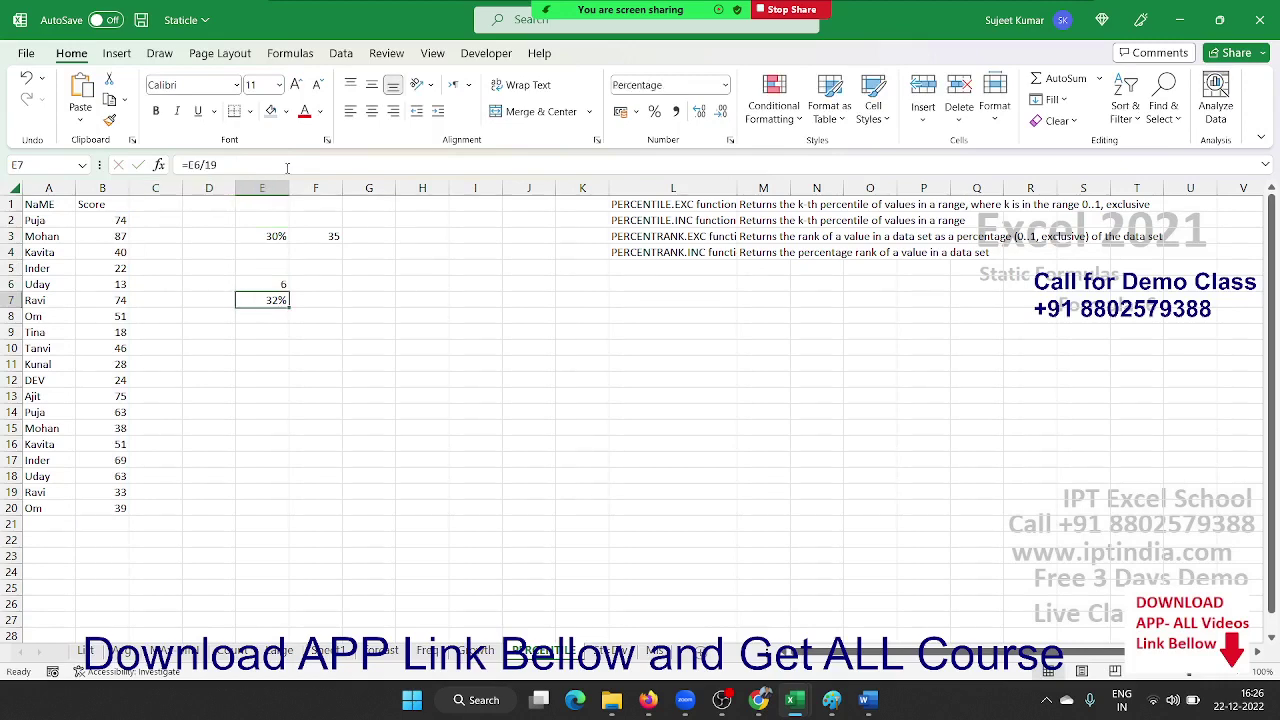
pyautogui.press('Left')
pyautogui.press('Left')
pyautogui.press('Left')
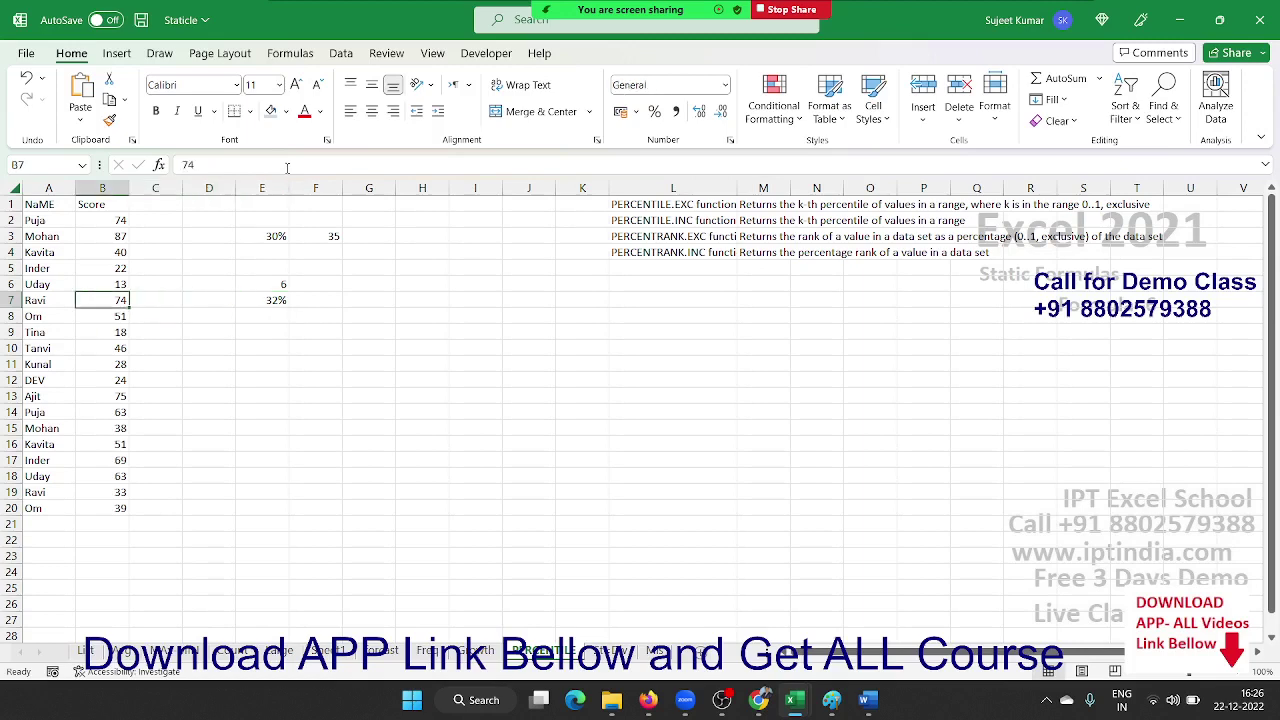
pyautogui.press('Up')
pyautogui.press('Up')
pyautogui.press('Up')
pyautogui.press('Up')
pyautogui.press('Up')
pyautogui.hotkey('ctrl', 'shift', 'Down')
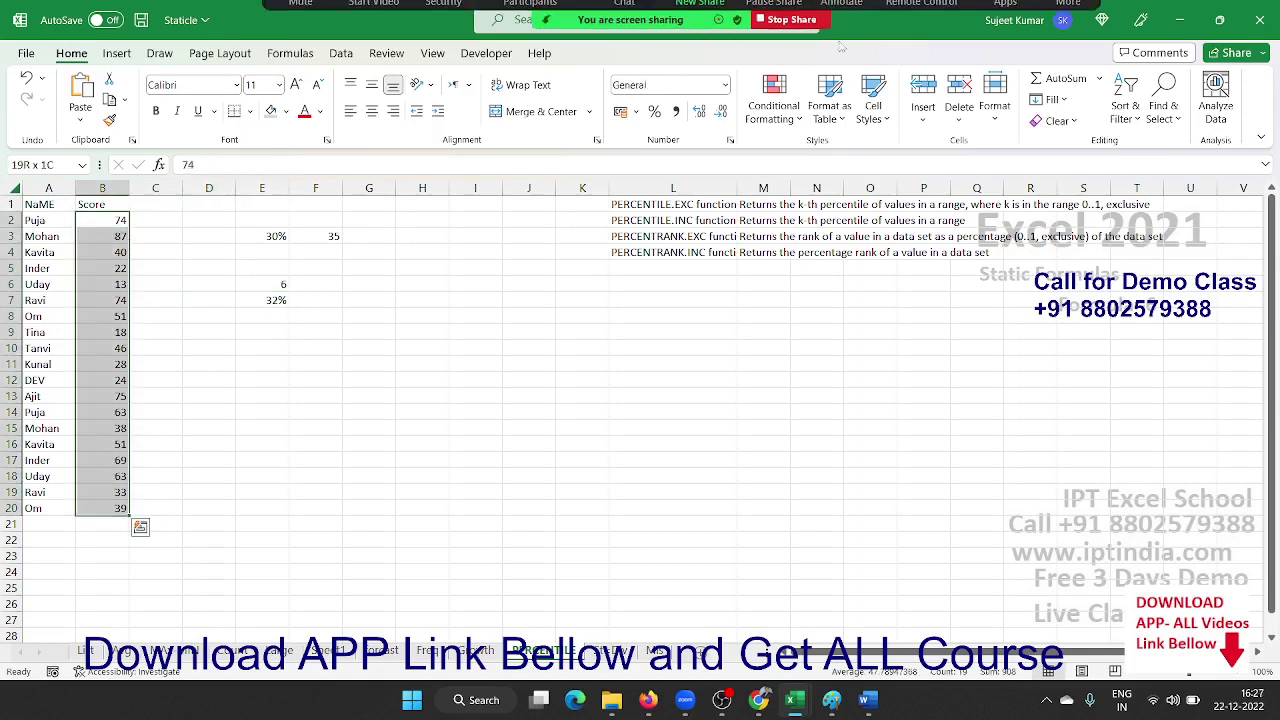
# Apply the 3 Arrows (Colored) icon set to scores B2:B20.
pyautogui.click(778, 104)
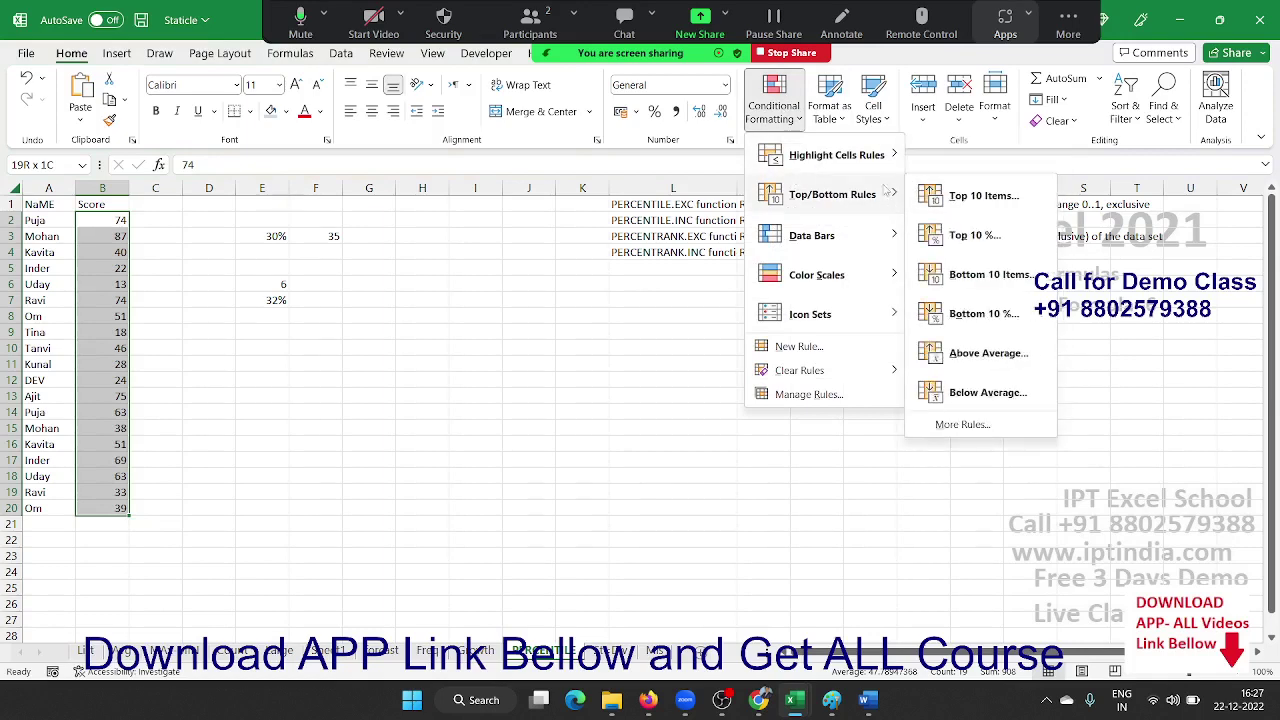
pyautogui.moveTo(875, 282)
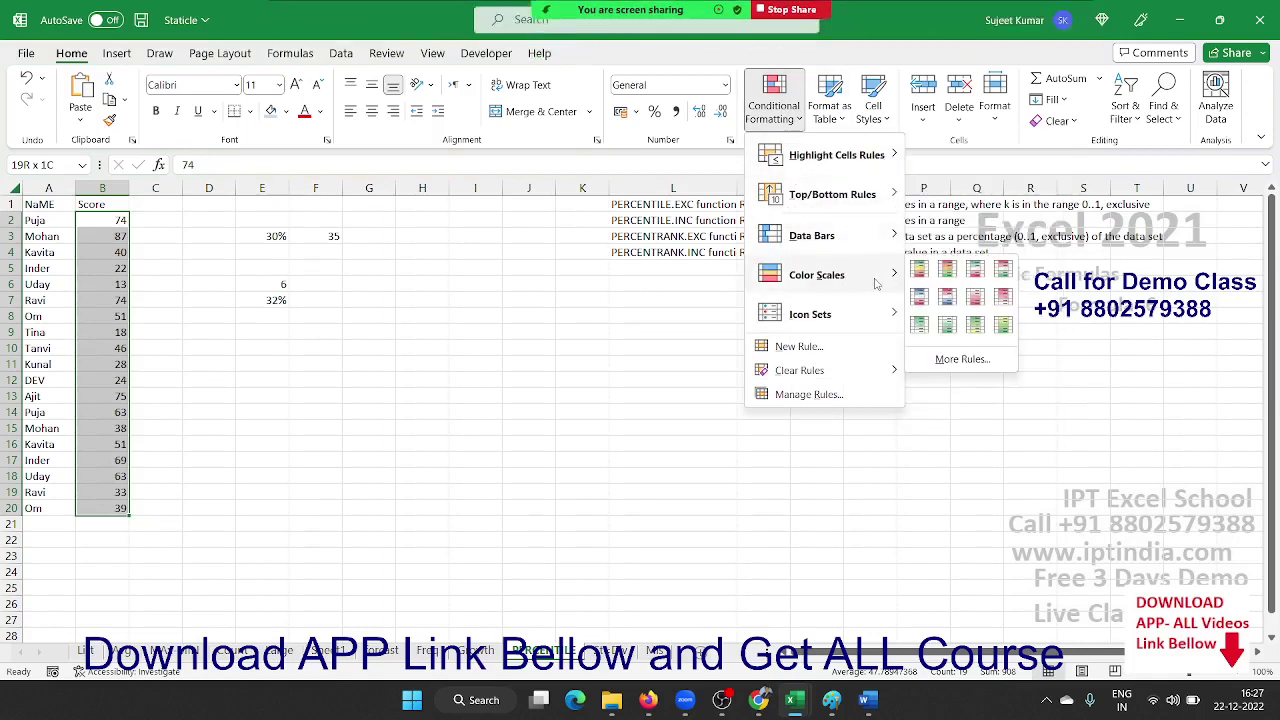
pyautogui.moveTo(848, 310)
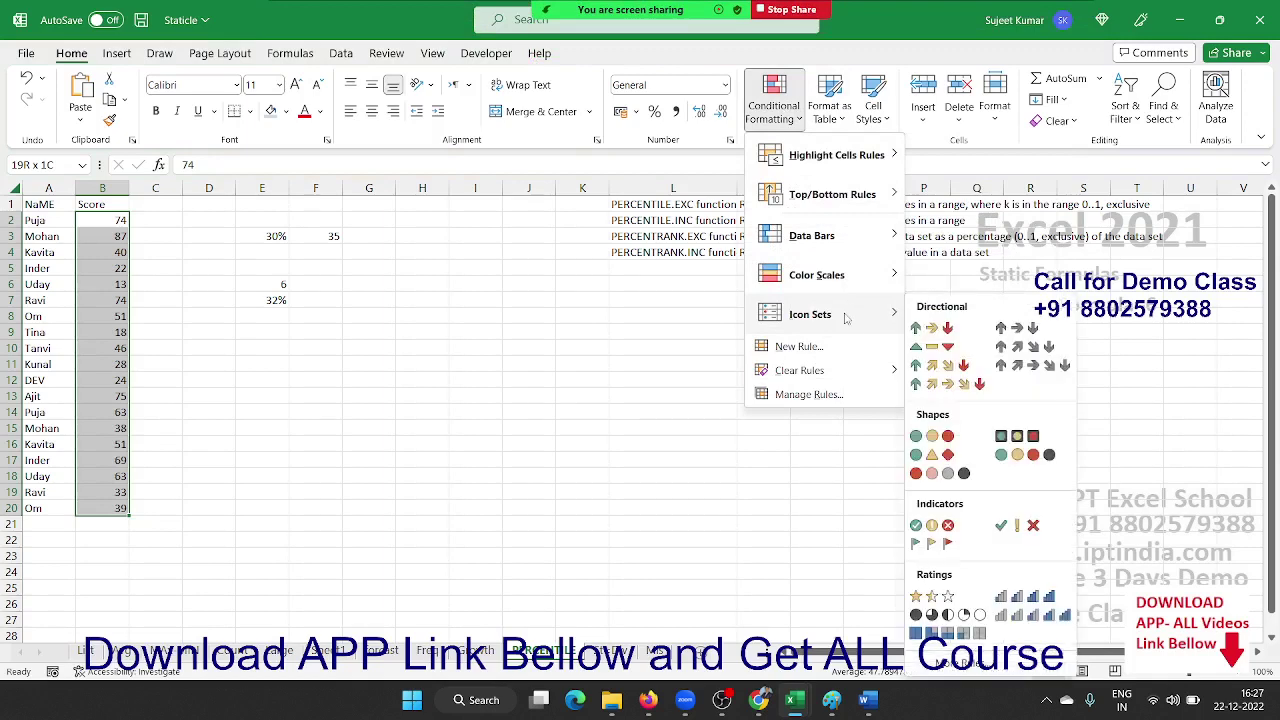
pyautogui.click(913, 334)
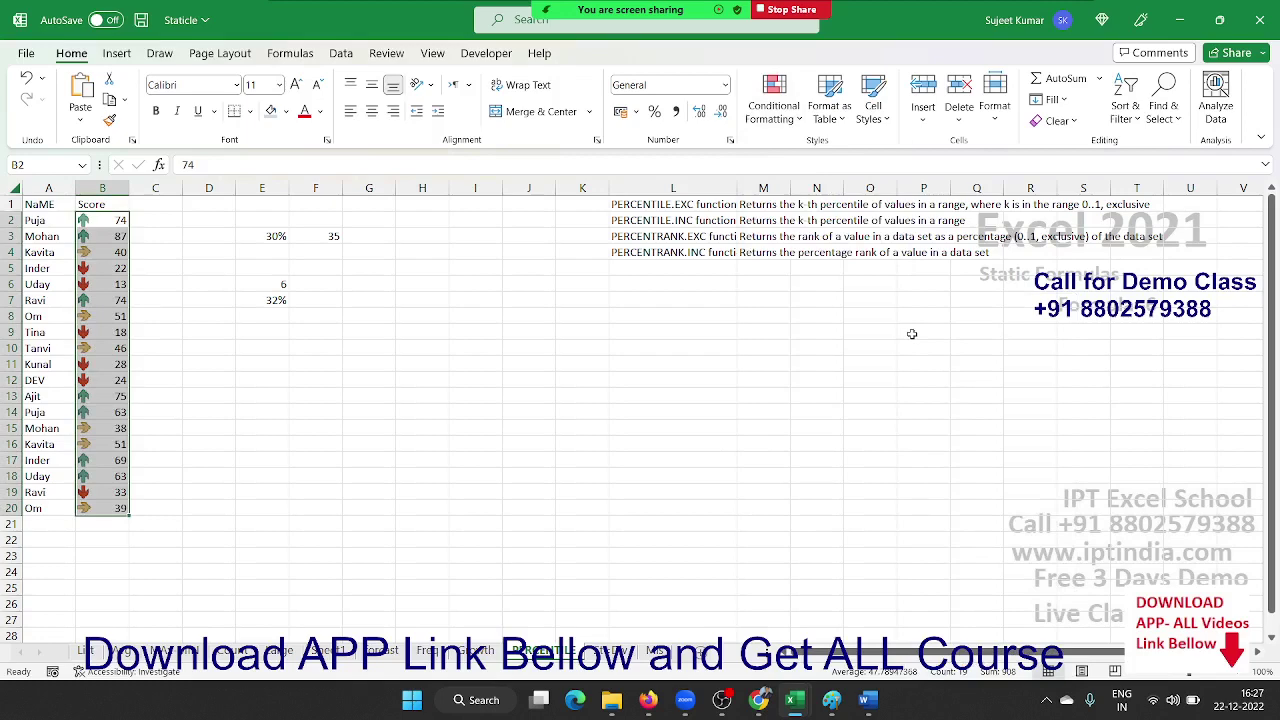
pyautogui.click(779, 126)
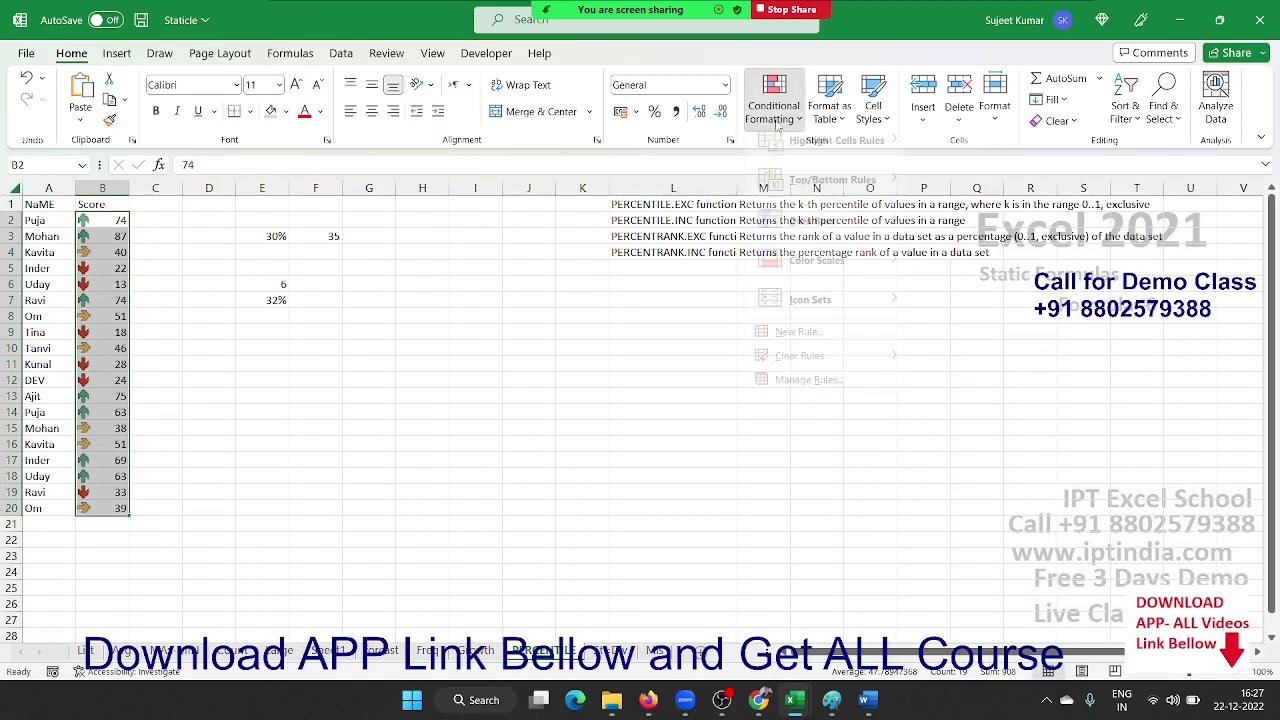
pyautogui.click(800, 394)
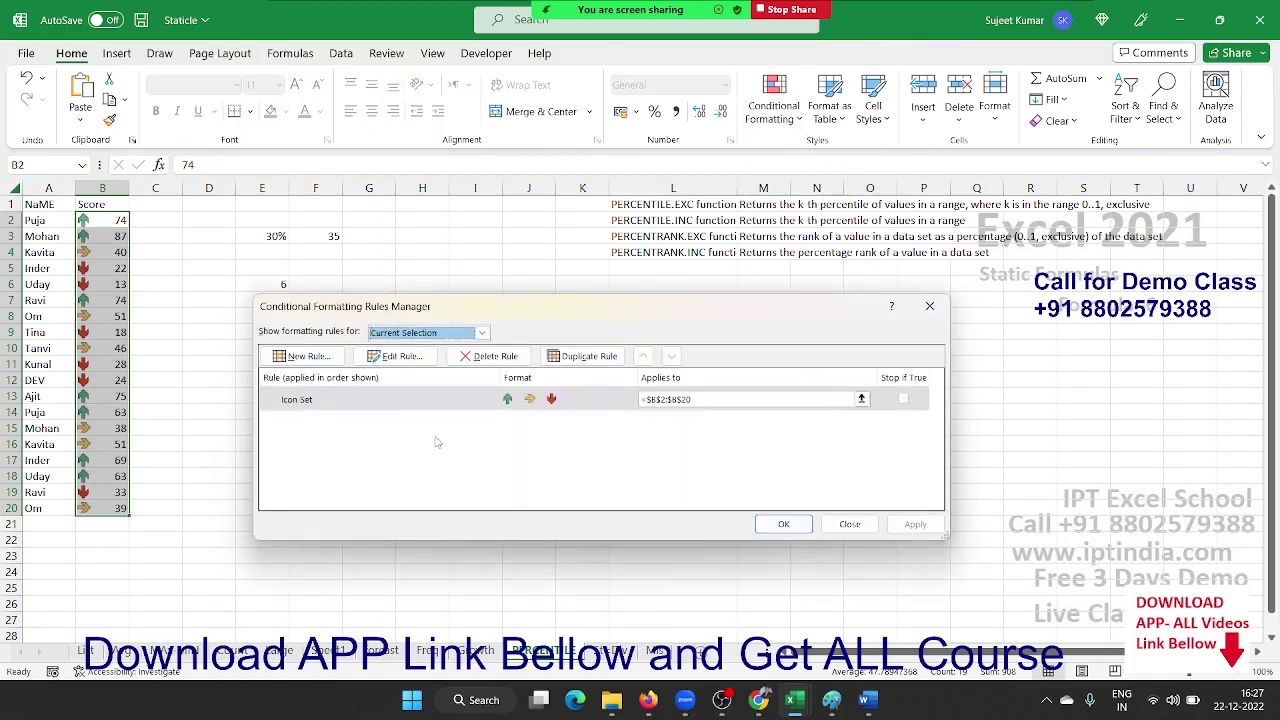
pyautogui.doubleClick(429, 402)
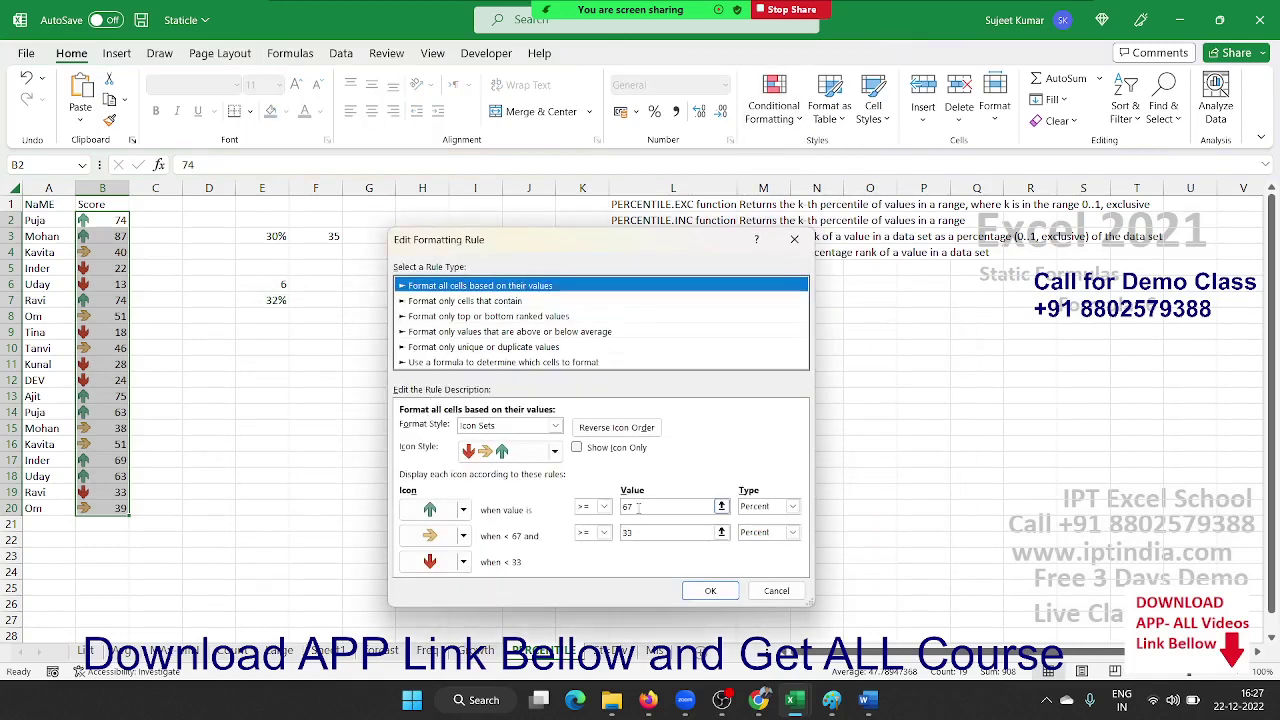
pyautogui.moveTo(549, 247); pyautogui.dragTo(727, 235)
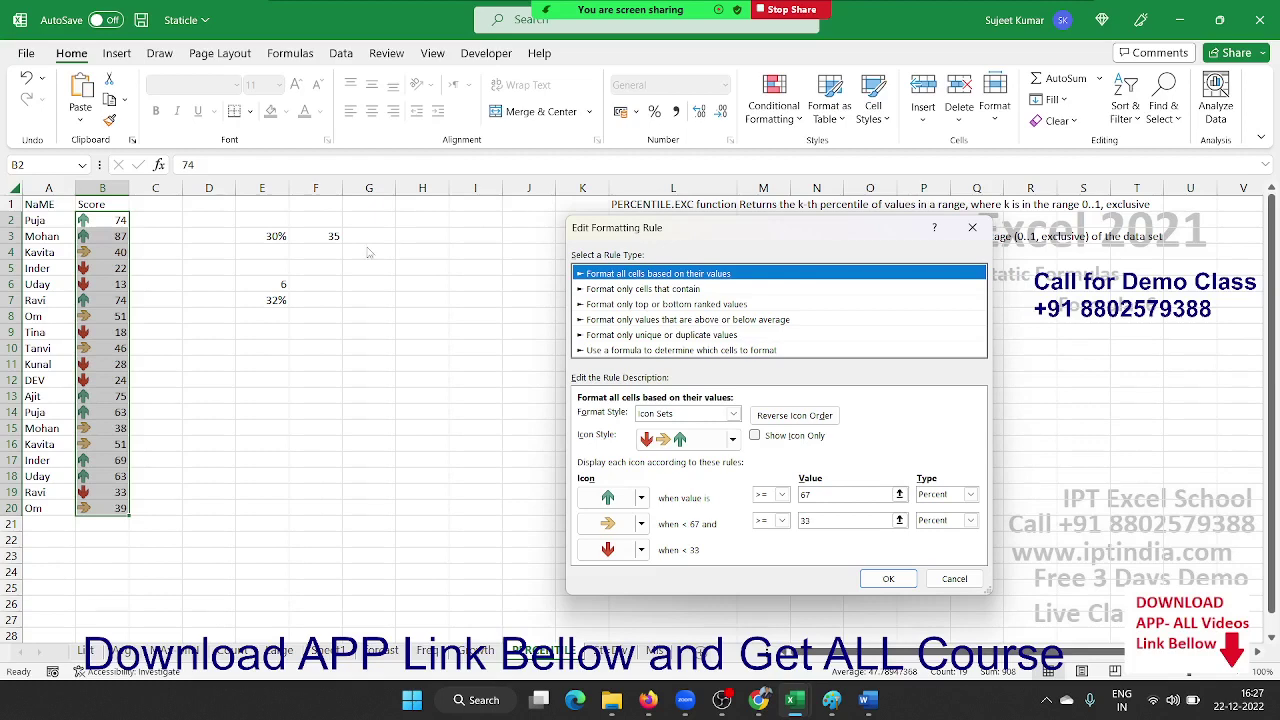
pyautogui.press('Return')
pyautogui.press('Return')
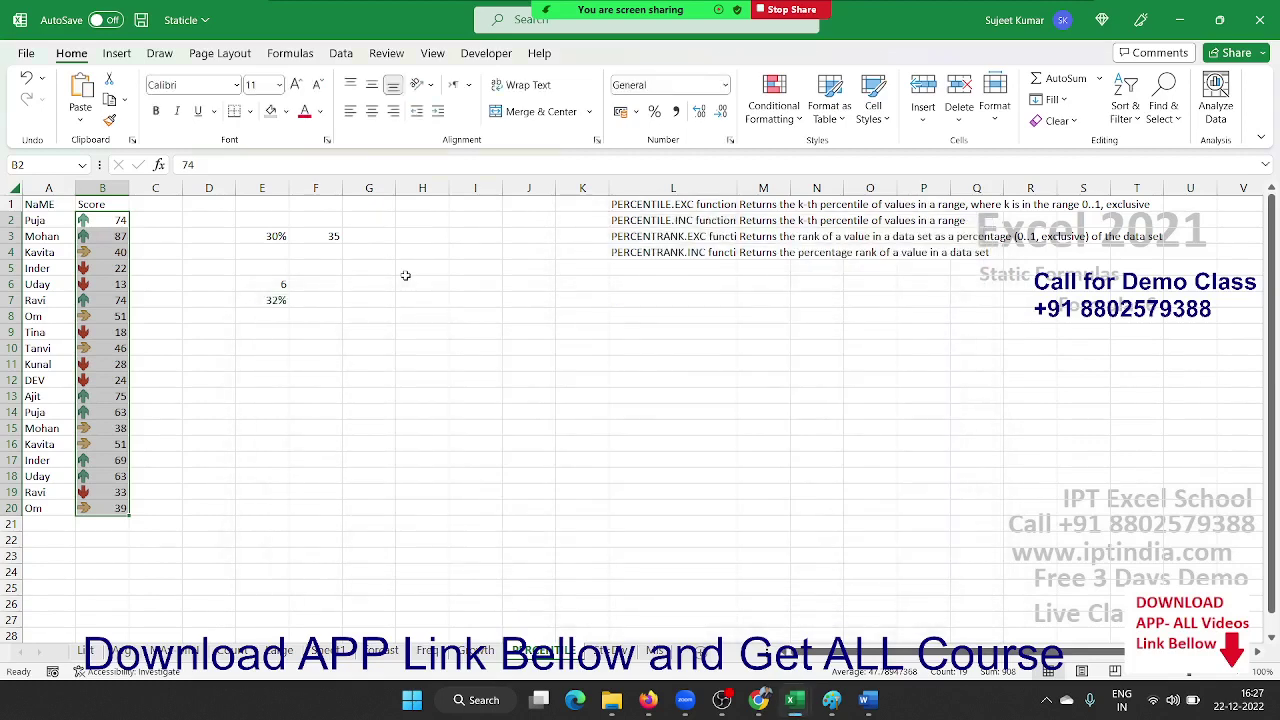
# Switch to the standard deviation sheet and clear the old results in row 14.
pyautogui.click(604, 652)
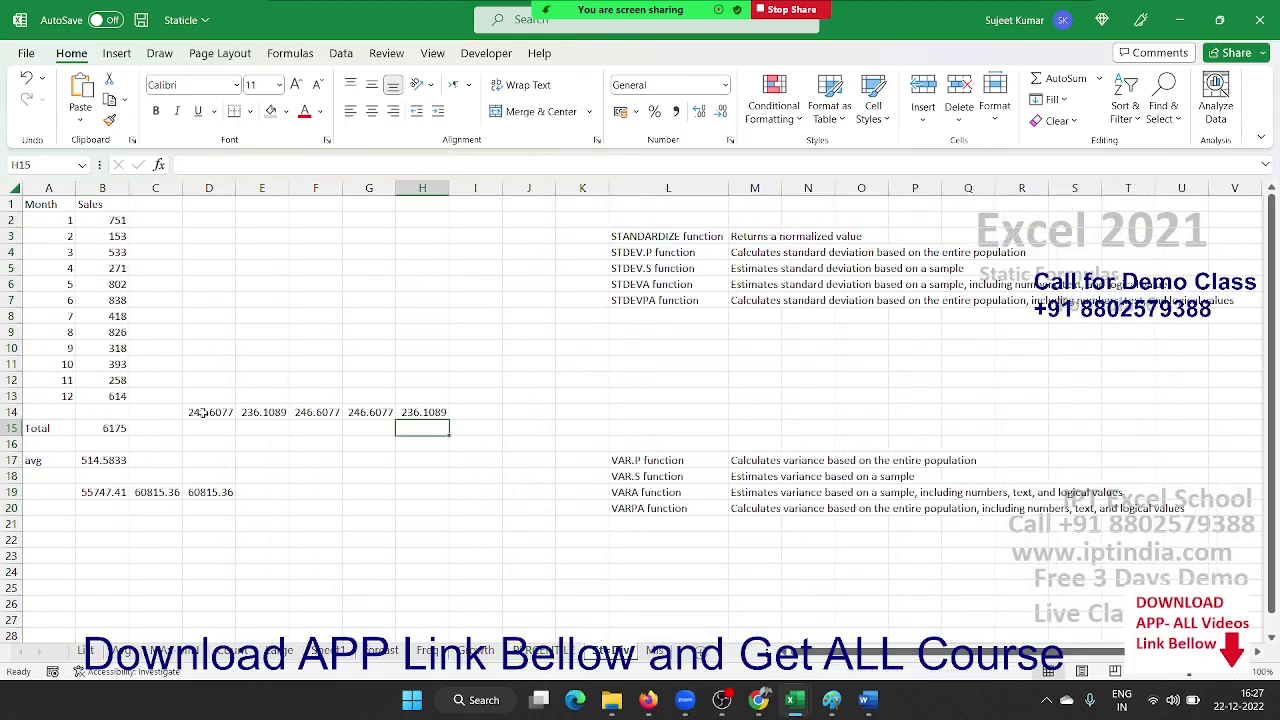
pyautogui.moveTo(207, 414); pyautogui.dragTo(440, 410)
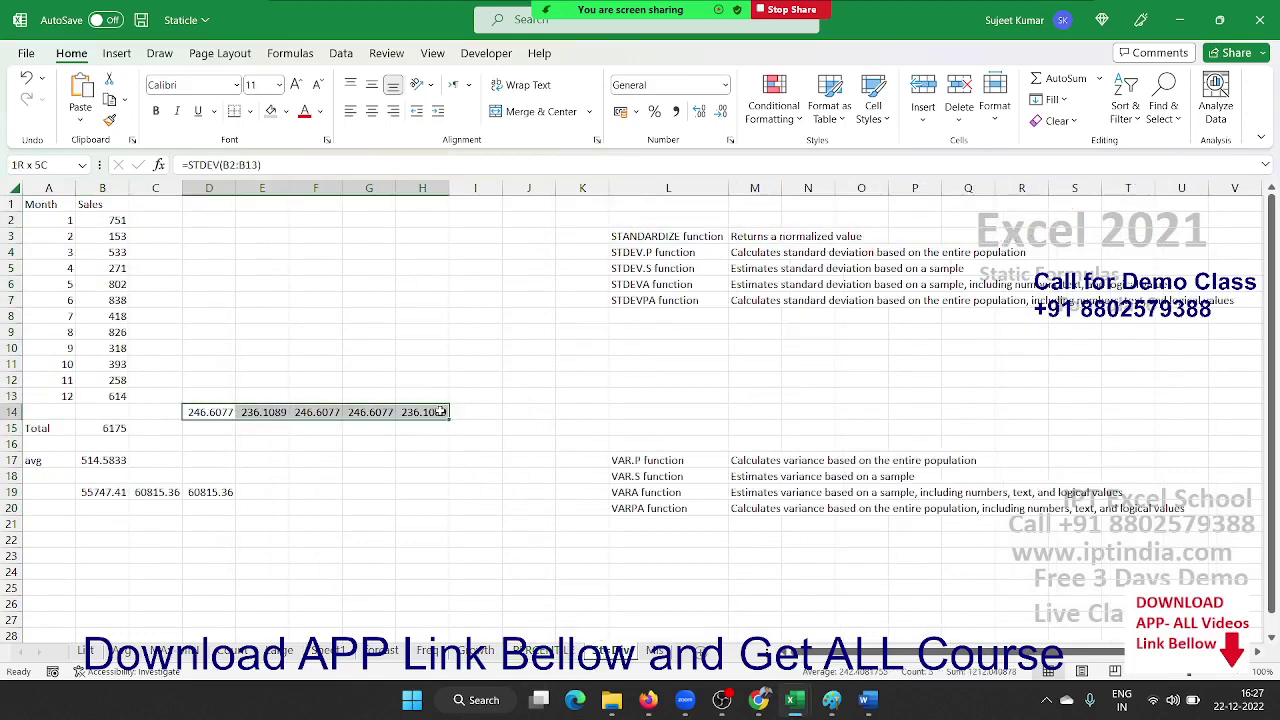
pyautogui.press('Delete')
# Enter =STDEV(B2:B13) in D14, giving 246.6077.
pyautogui.press('Left')
pyautogui.press('Right')
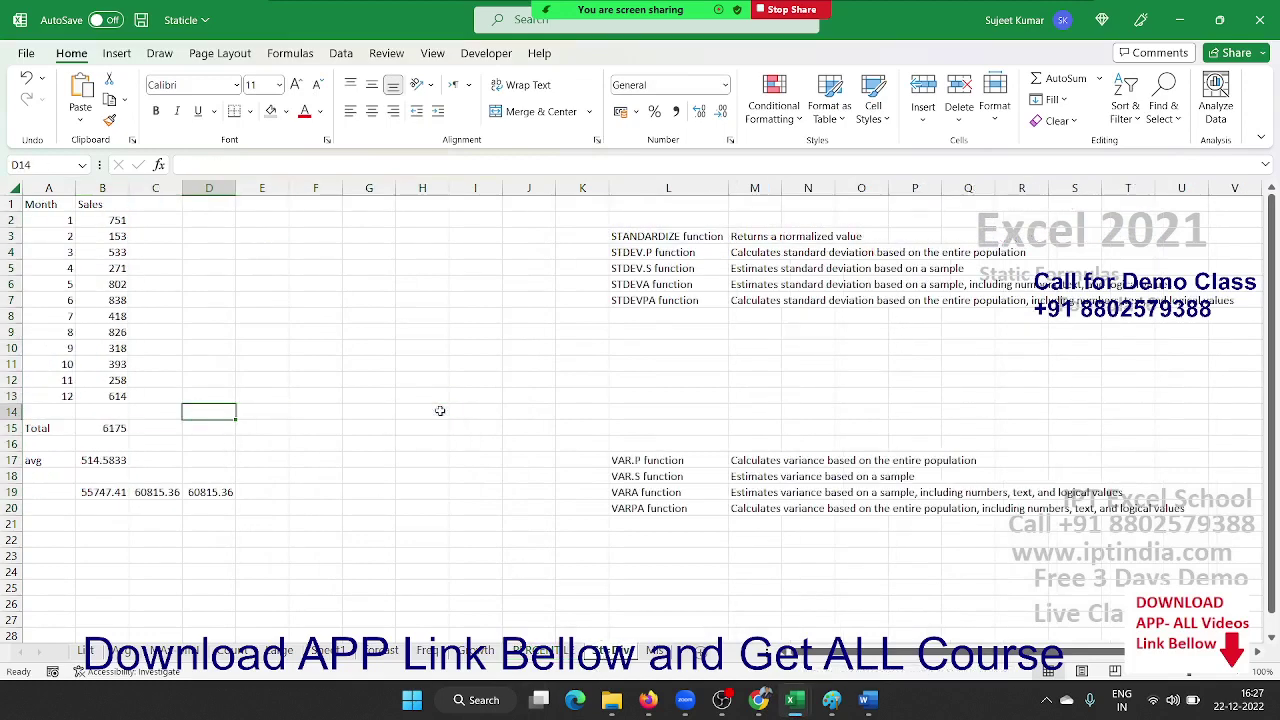
pyautogui.write('=sd')
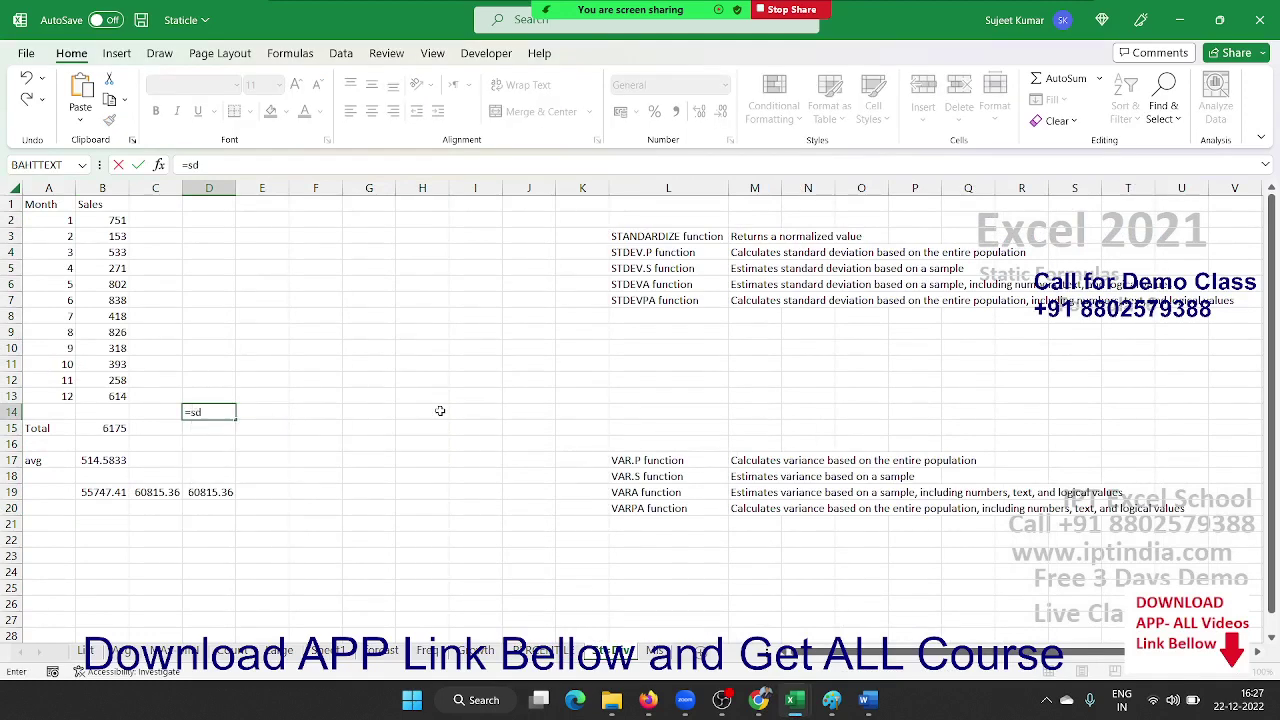
pyautogui.press('BackSpace')
pyautogui.write('t')
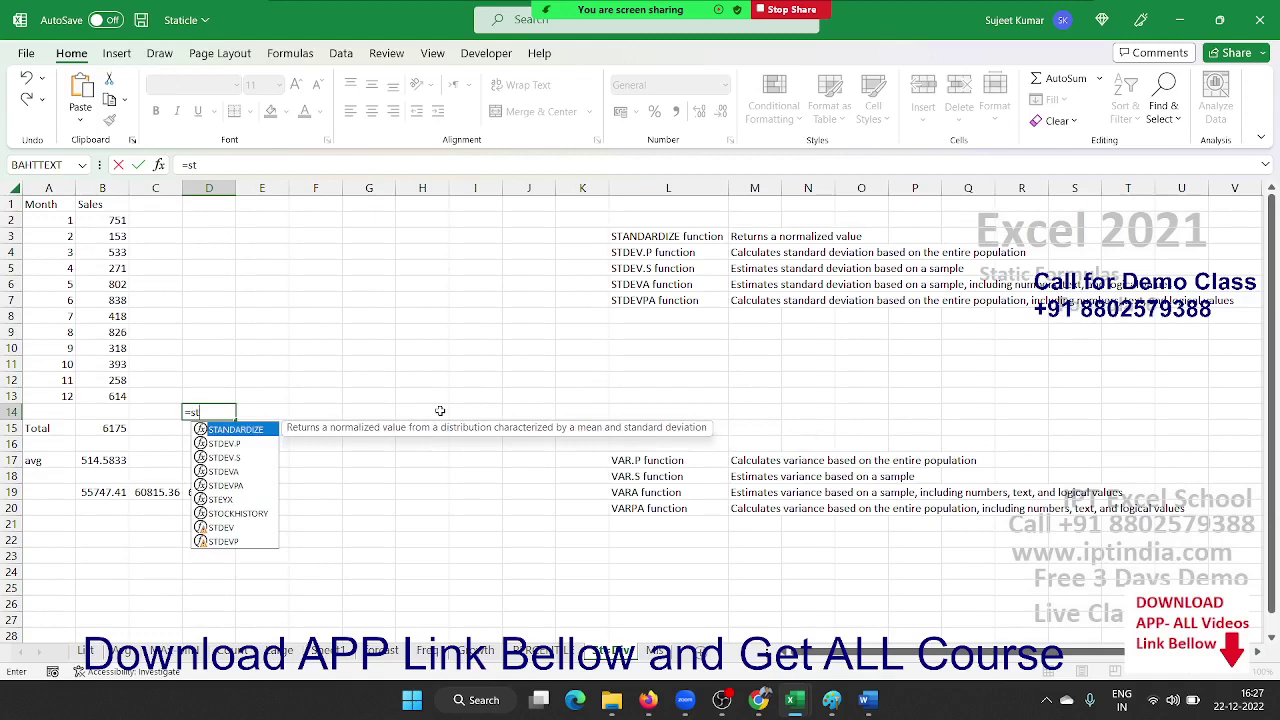
pyautogui.press('Down')
pyautogui.press('Down')
pyautogui.press('Down')
pyautogui.press('Down')
pyautogui.press('Down')
pyautogui.press('Down')
pyautogui.press('Down')
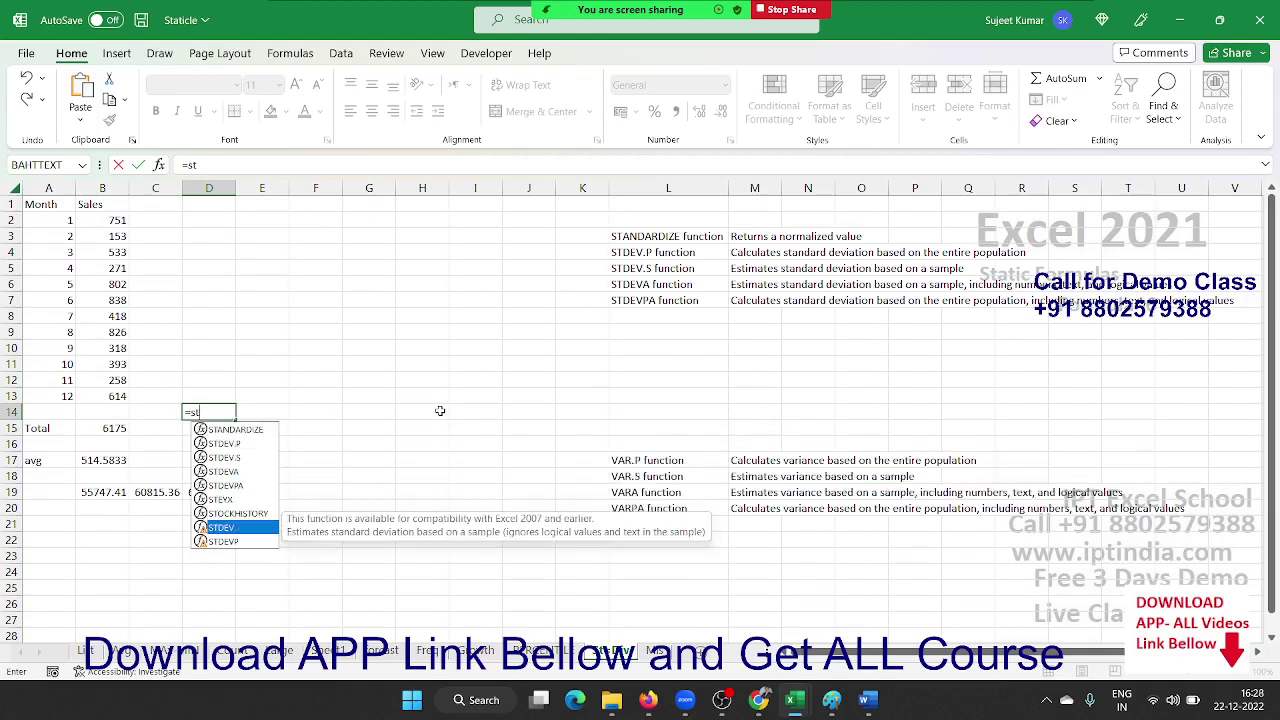
pyautogui.press('Tab')
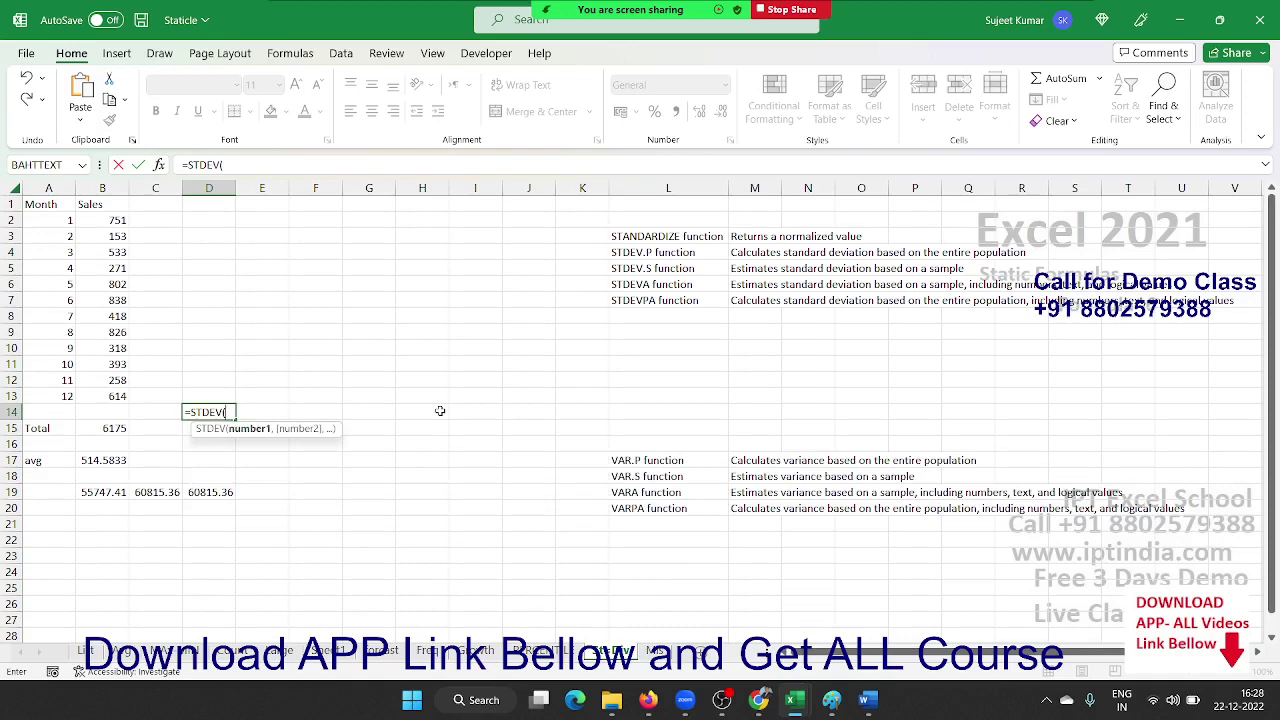
pyautogui.press('Left')
pyautogui.press('Left')
pyautogui.press('Up')
pyautogui.hotkey('shift', 'Up')
pyautogui.hotkey('shift', 'Up')
pyautogui.hotkey('shift', 'Up')
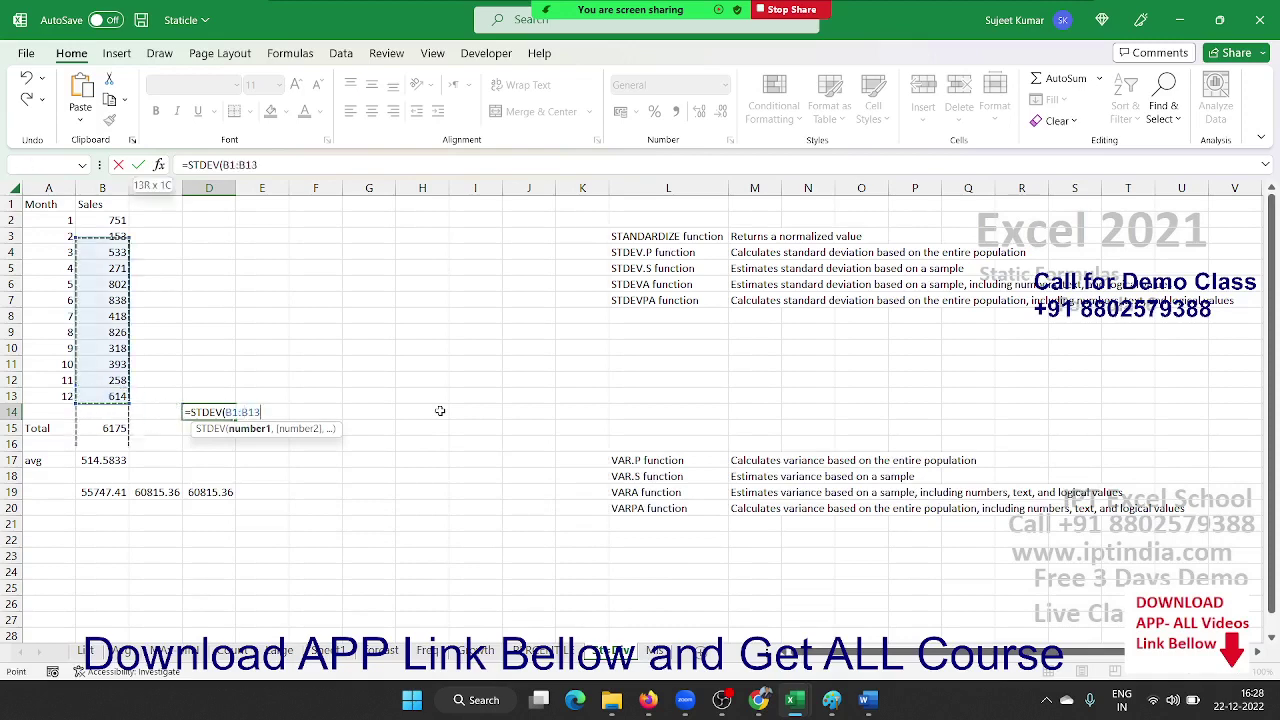
pyautogui.hotkey('shift', 'Up')
pyautogui.hotkey('shift', 'Up')
pyautogui.hotkey('shift', 'Up')
pyautogui.press('Return')
pyautogui.press('Up')
# Enter =STDEV.P(B2:B13) in E14, giving 236.1089, then select the column M descriptions.
pyautogui.press('Right')
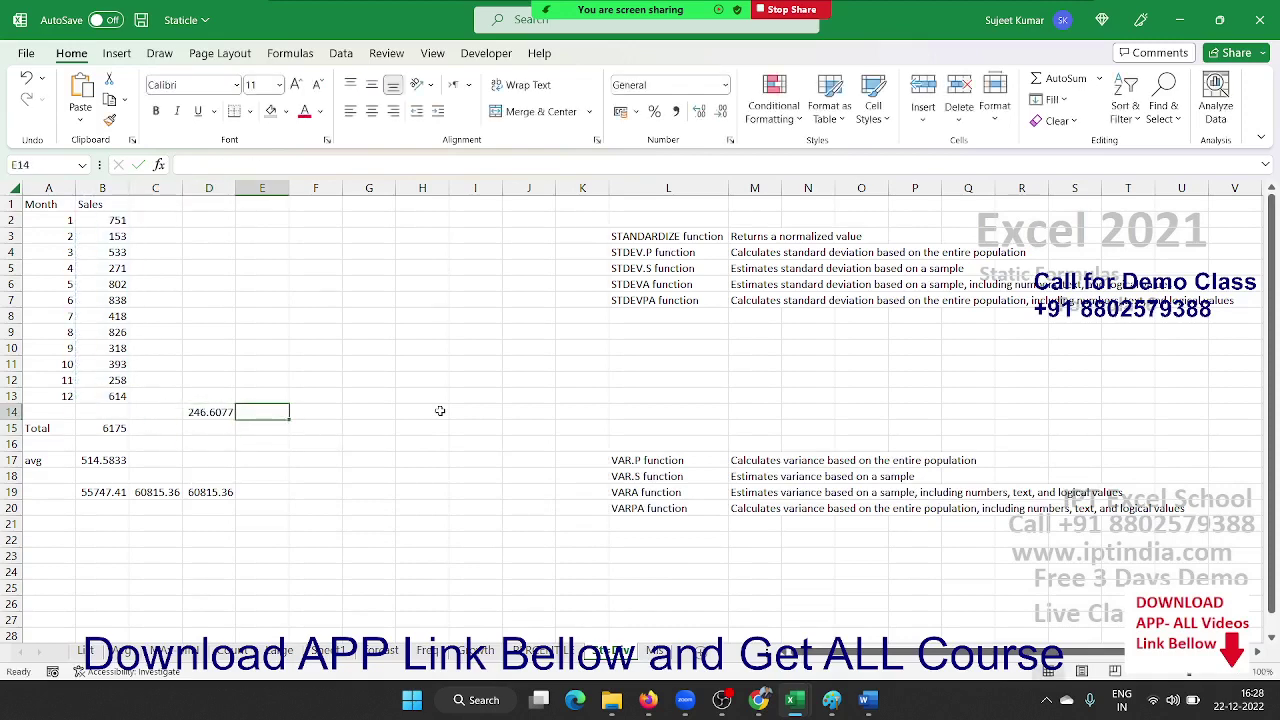
pyautogui.write('=s')
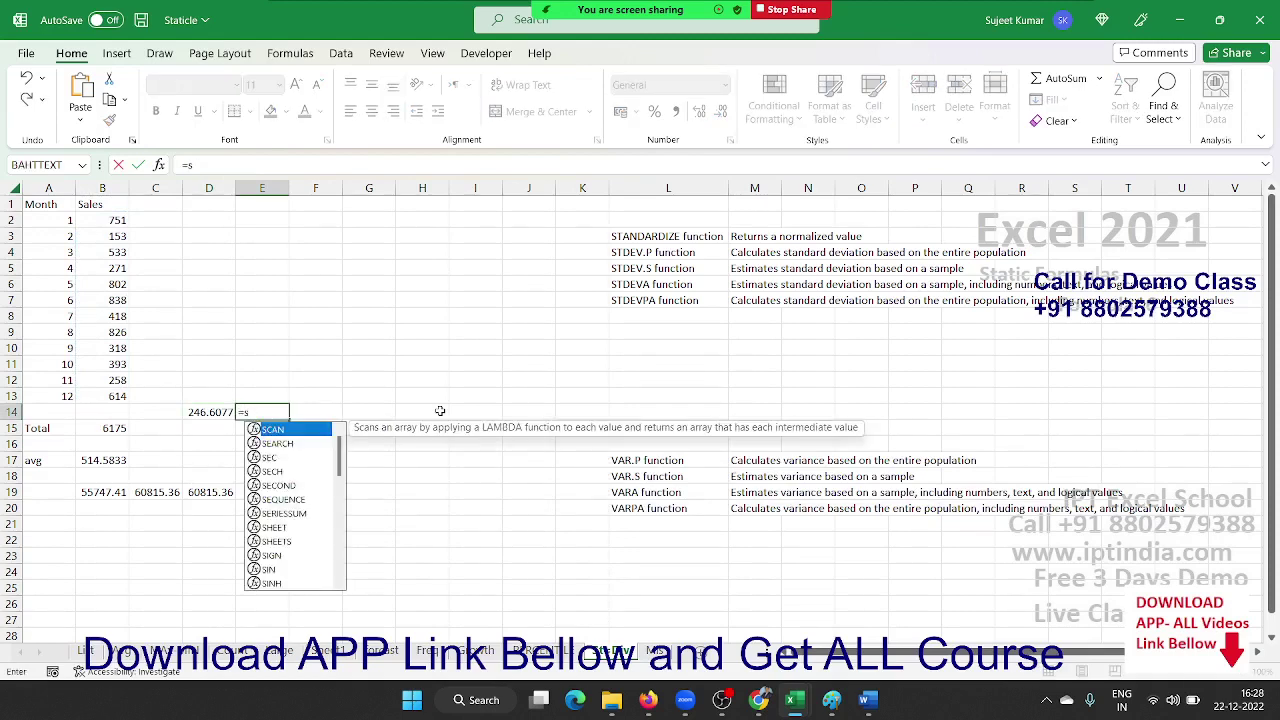
pyautogui.write('t')
pyautogui.press('Down')
pyautogui.press('Down')
pyautogui.press('Down')
pyautogui.press('Down')
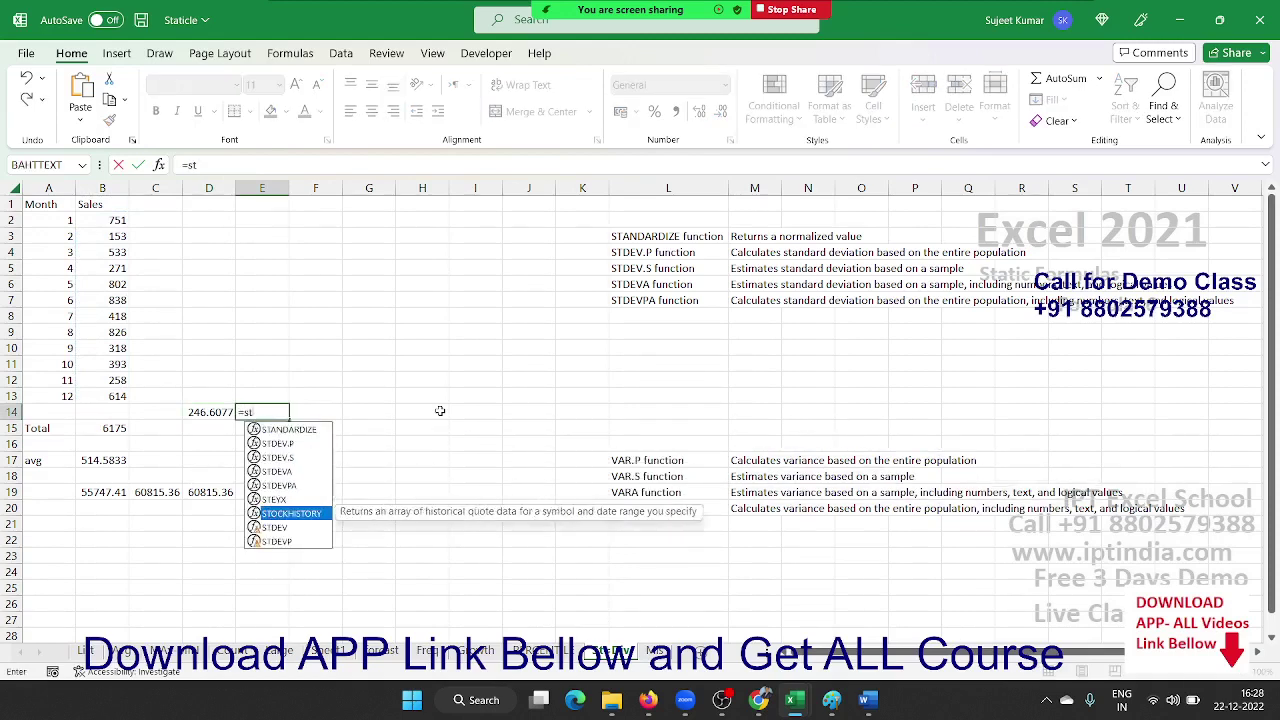
pyautogui.press('Down')
pyautogui.press('Down')
pyautogui.press('Down')
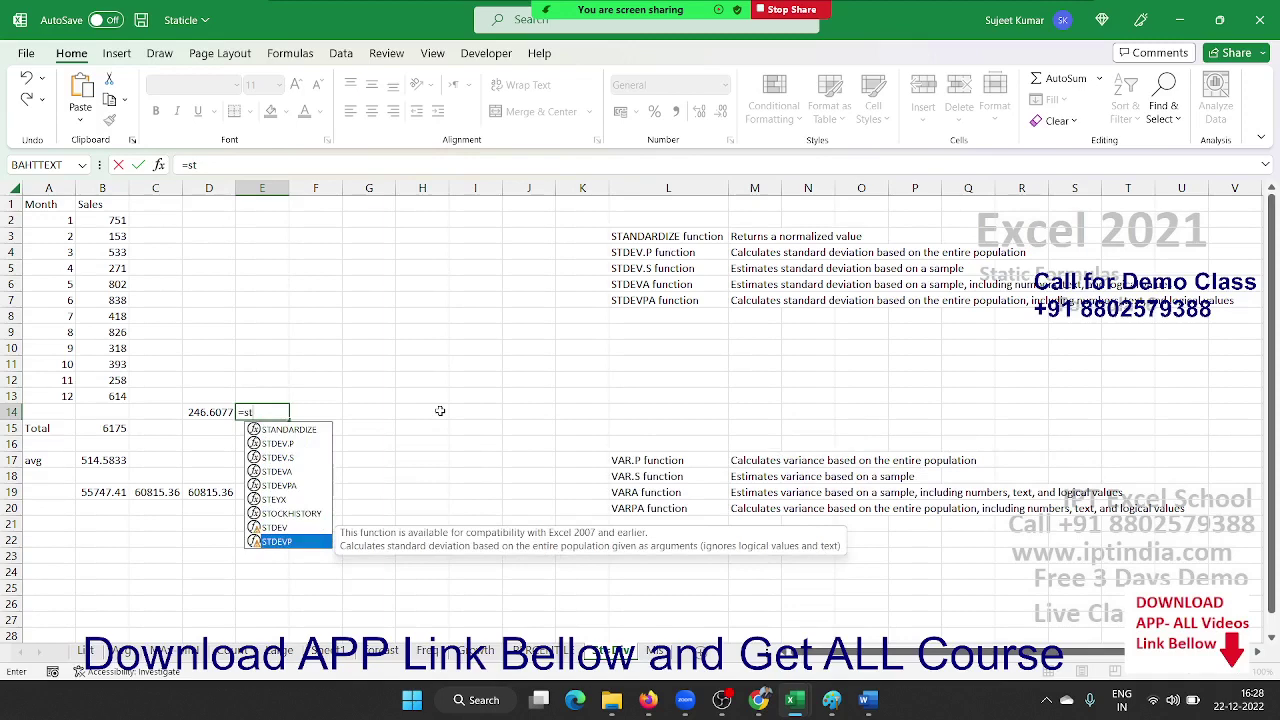
pyautogui.press('Up')
pyautogui.press('Up')
pyautogui.press('Up')
pyautogui.press('Up')
pyautogui.press('Up')
pyautogui.press('Up')
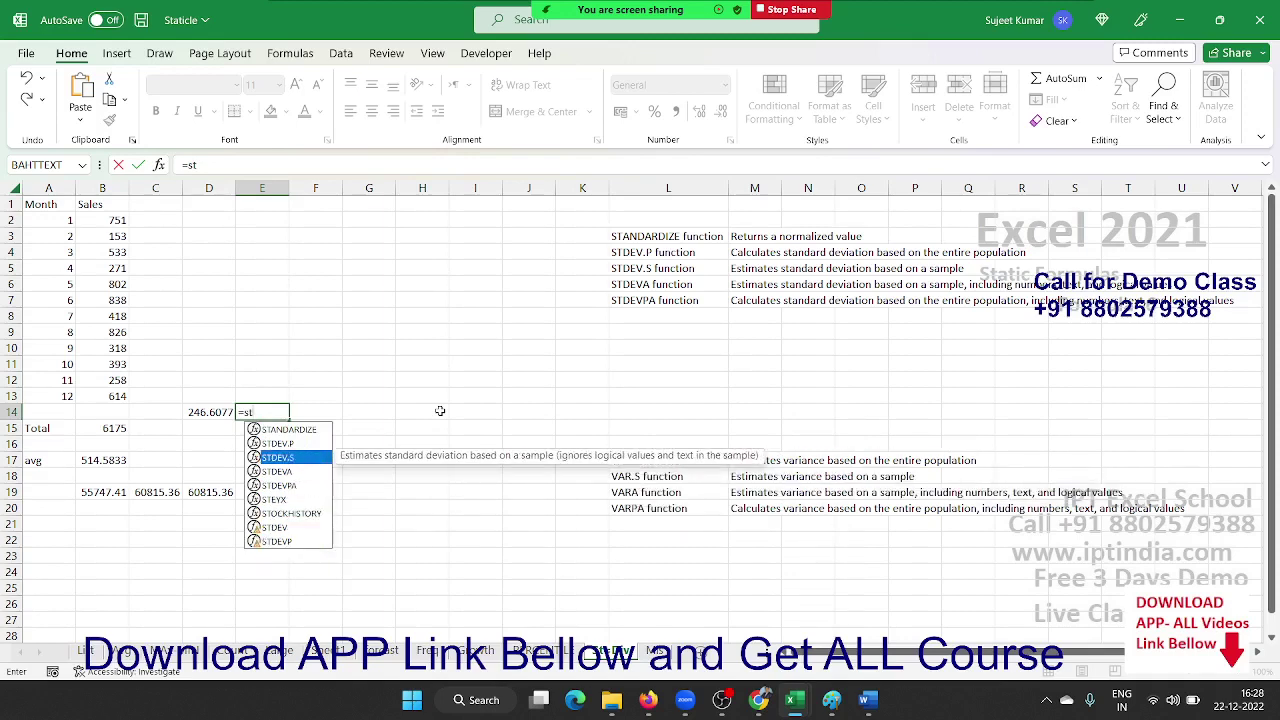
pyautogui.press('Up')
pyautogui.press('Tab')
pyautogui.press('Left')
pyautogui.press('Left')
pyautogui.press('Left')
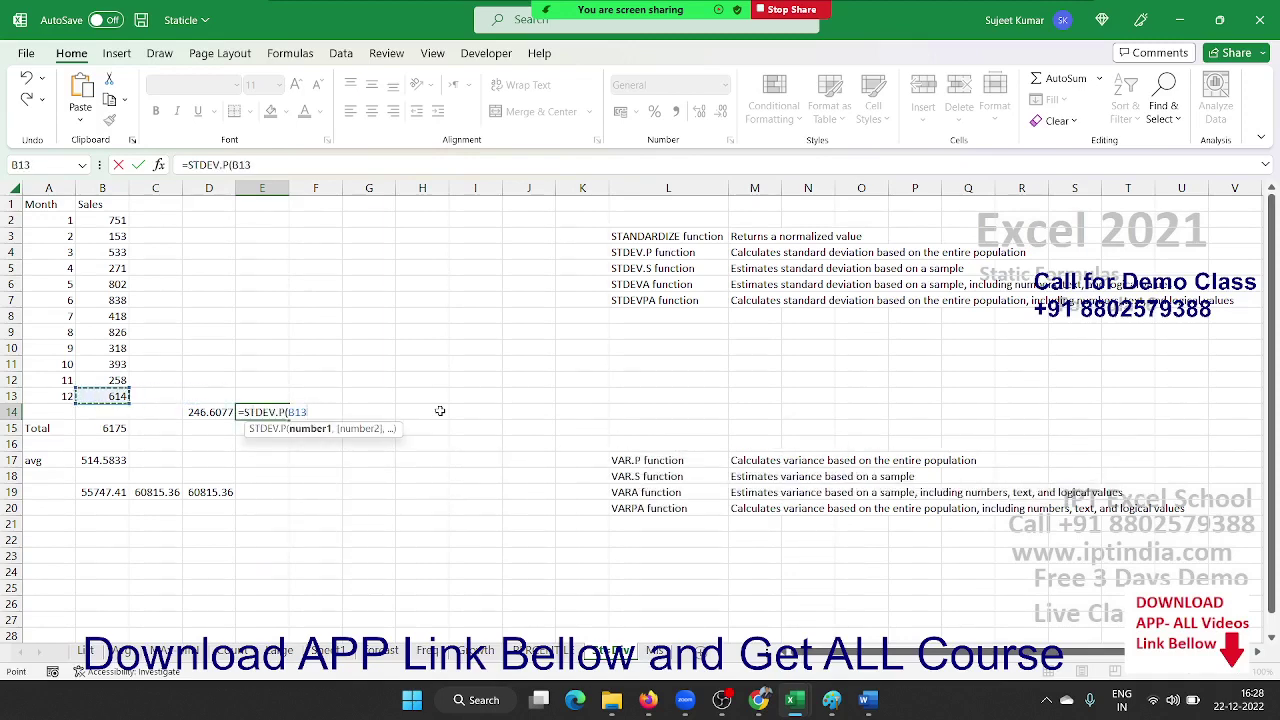
pyautogui.press('Up')
pyautogui.hotkey('ctrl', 'shift', 'Up')
pyautogui.hotkey('shift', 'Down')
pyautogui.press('Return')
pyautogui.press('Up')
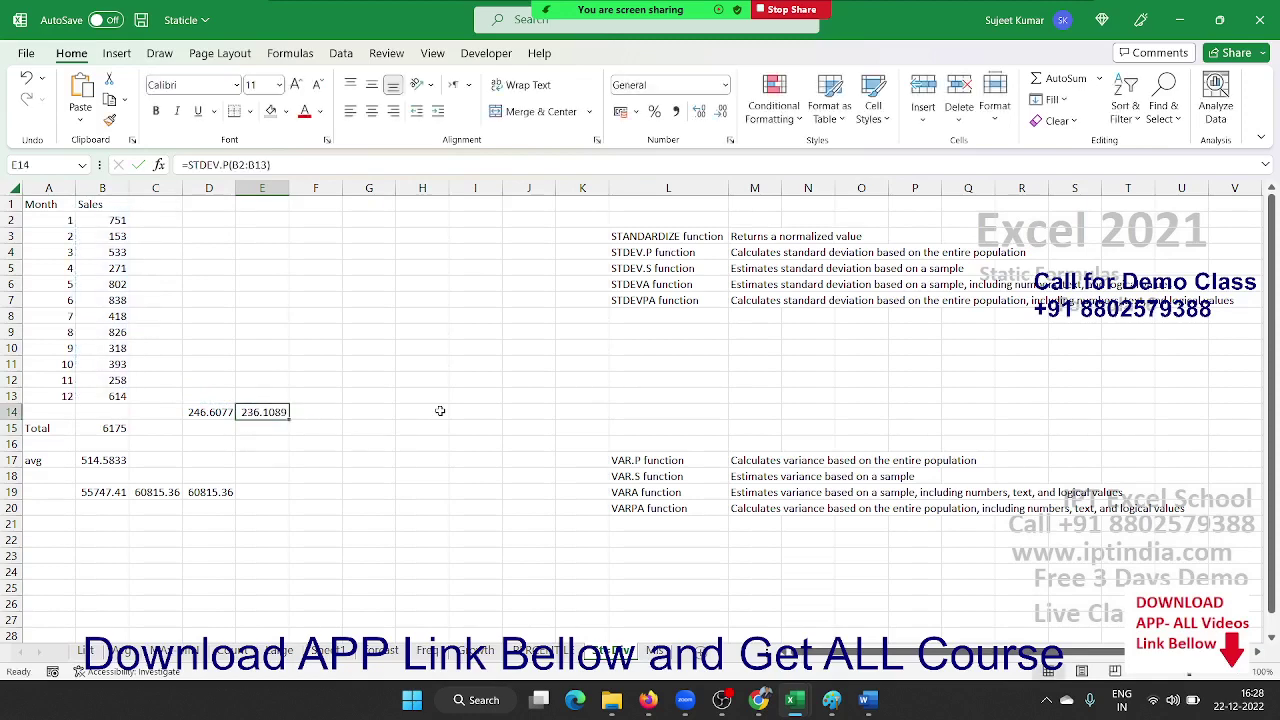
pyautogui.moveTo(775, 299); pyautogui.dragTo(752, 251)
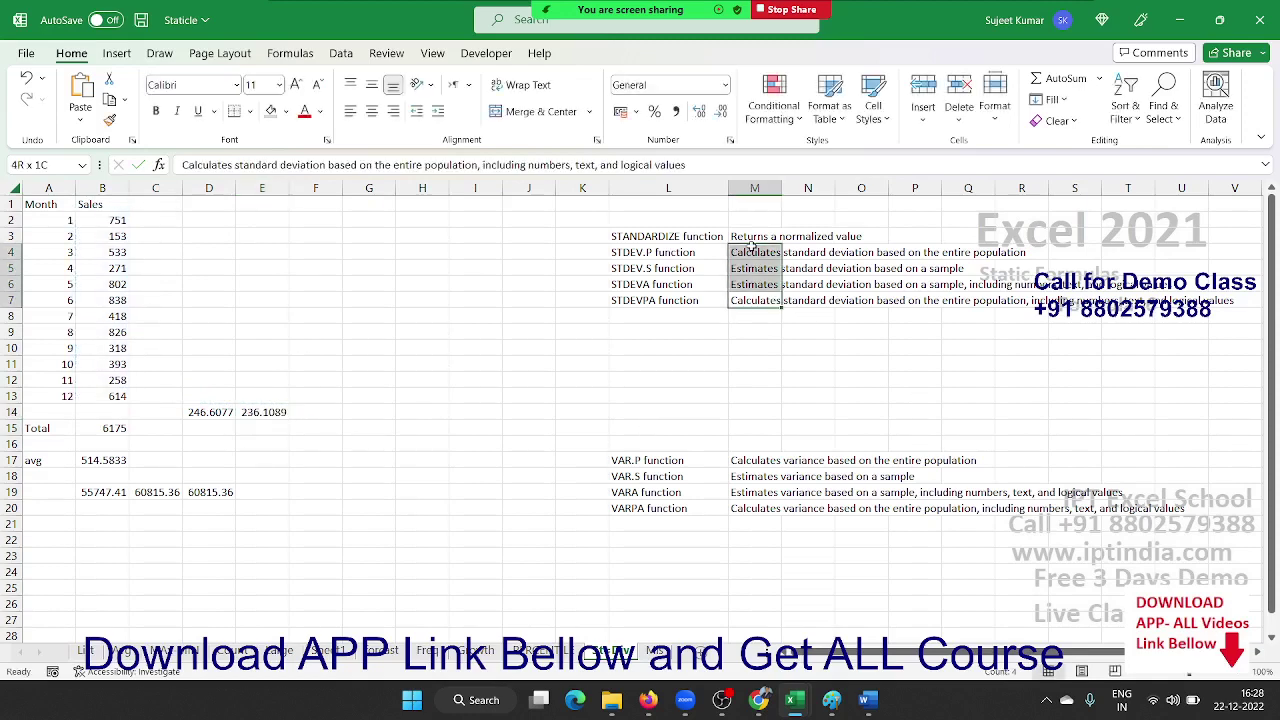
# Inspect the existing VAR.P formula in B19 without changing it.
pyautogui.click(108, 491)
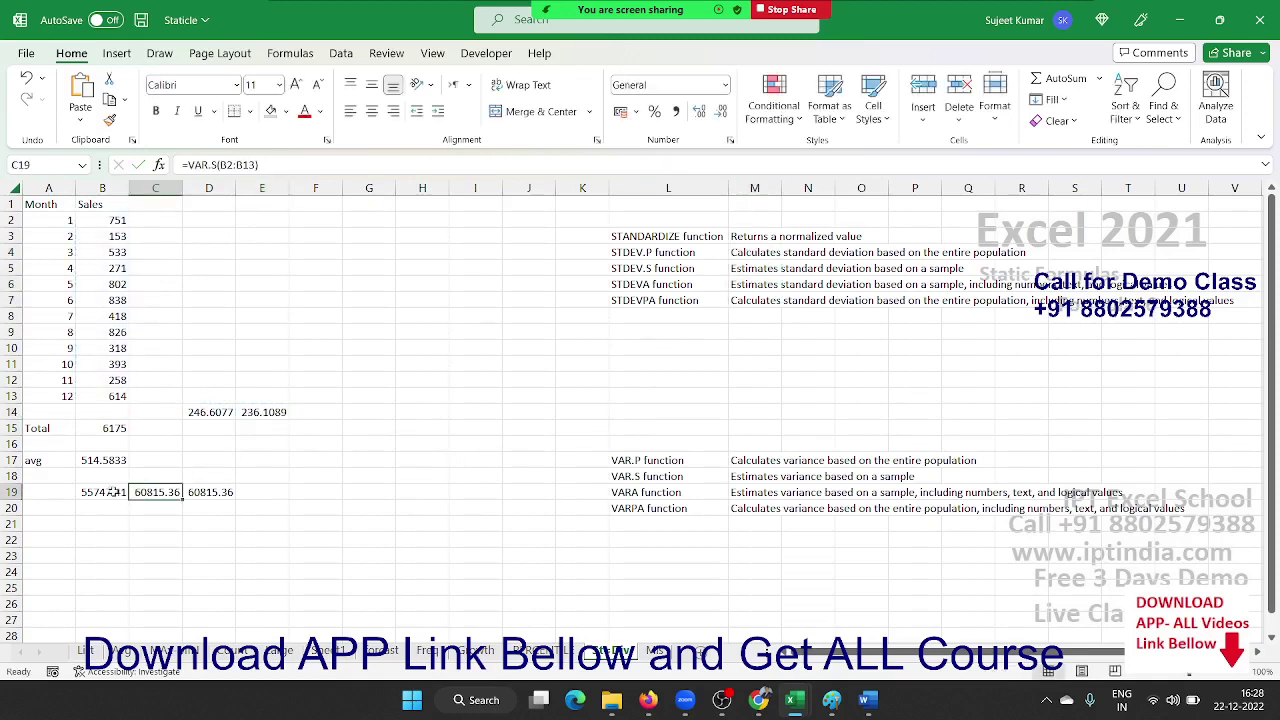
pyautogui.doubleClick(106, 491)
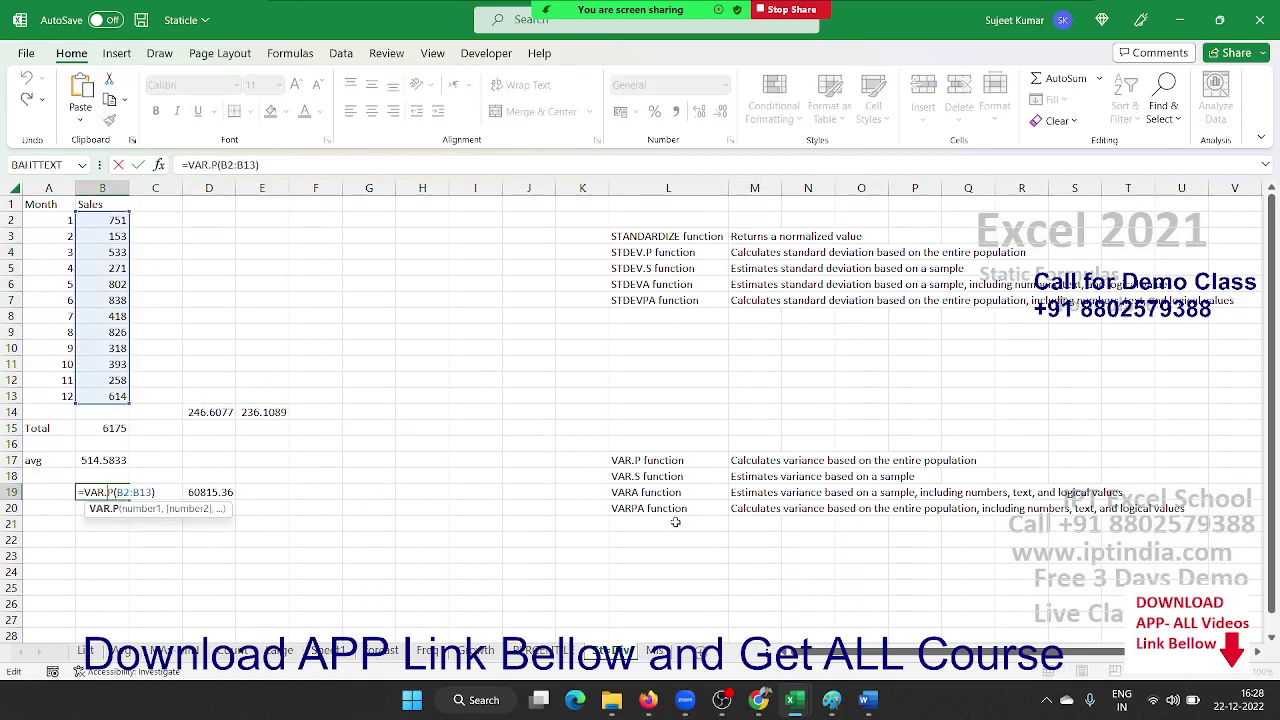
pyautogui.press('Escape')
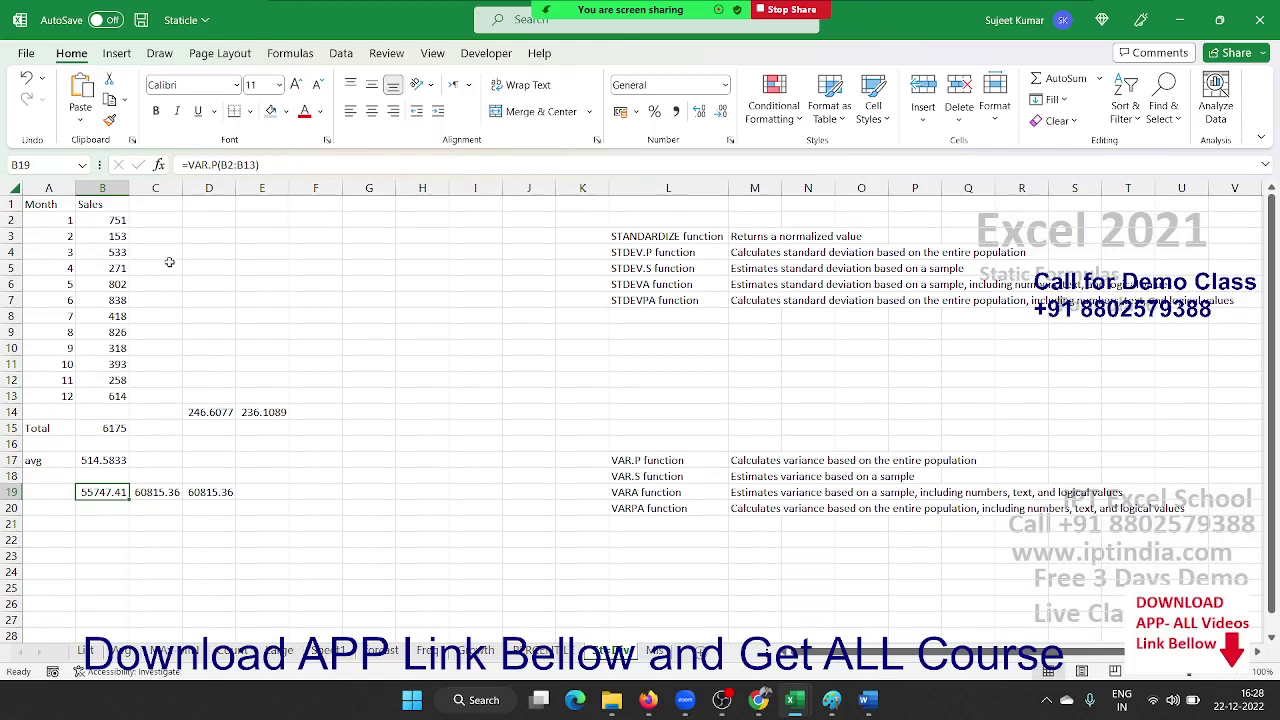
# Start a VAR formula in D2, choosing VAR from the autocomplete suggestions.
pyautogui.doubleClick(208, 218)
pyautogui.write('=va')
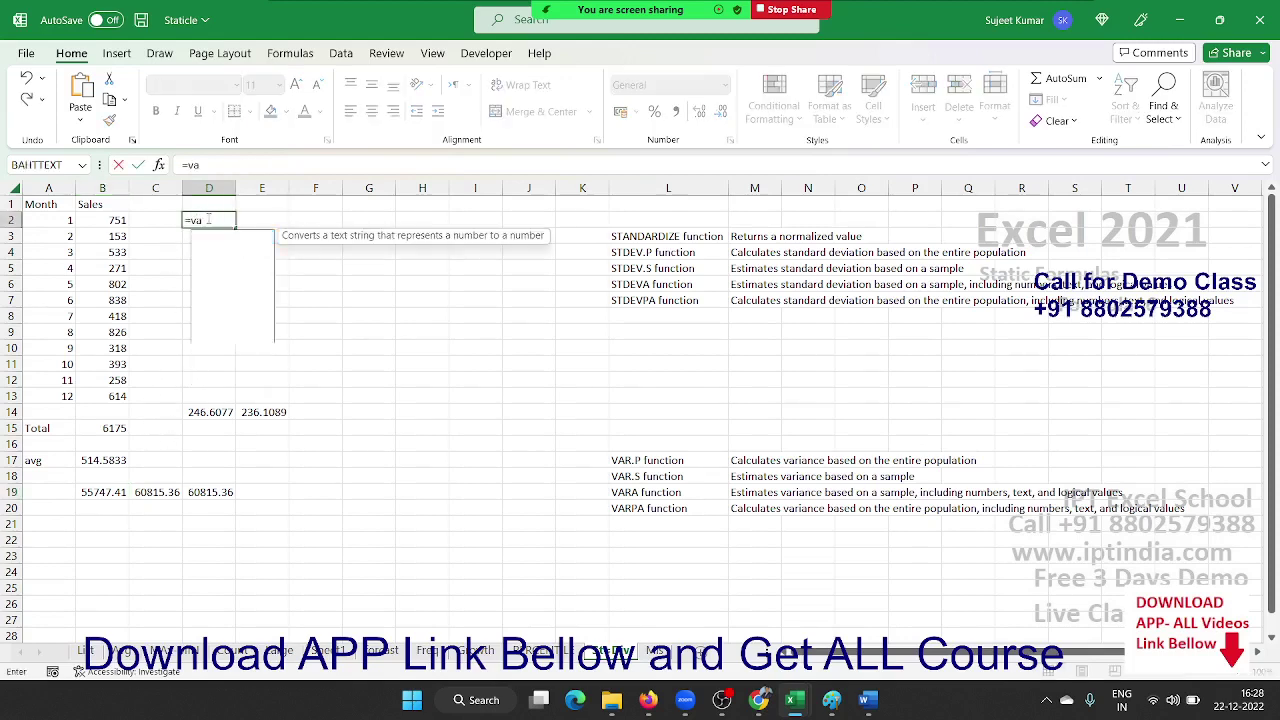
pyautogui.press('Down')
pyautogui.press('Down')
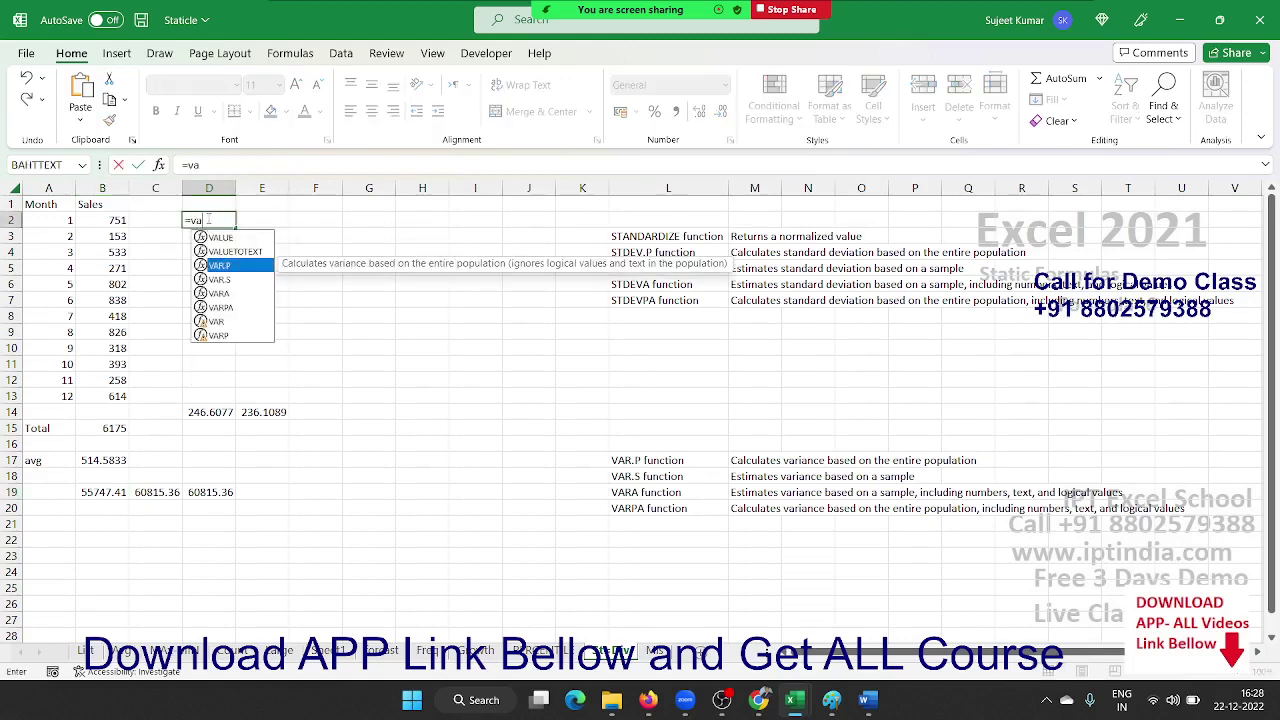
pyautogui.press('Down')
pyautogui.press('Down')
pyautogui.press('Down')
pyautogui.press('Down')
pyautogui.press('Down')
pyautogui.press('Up')
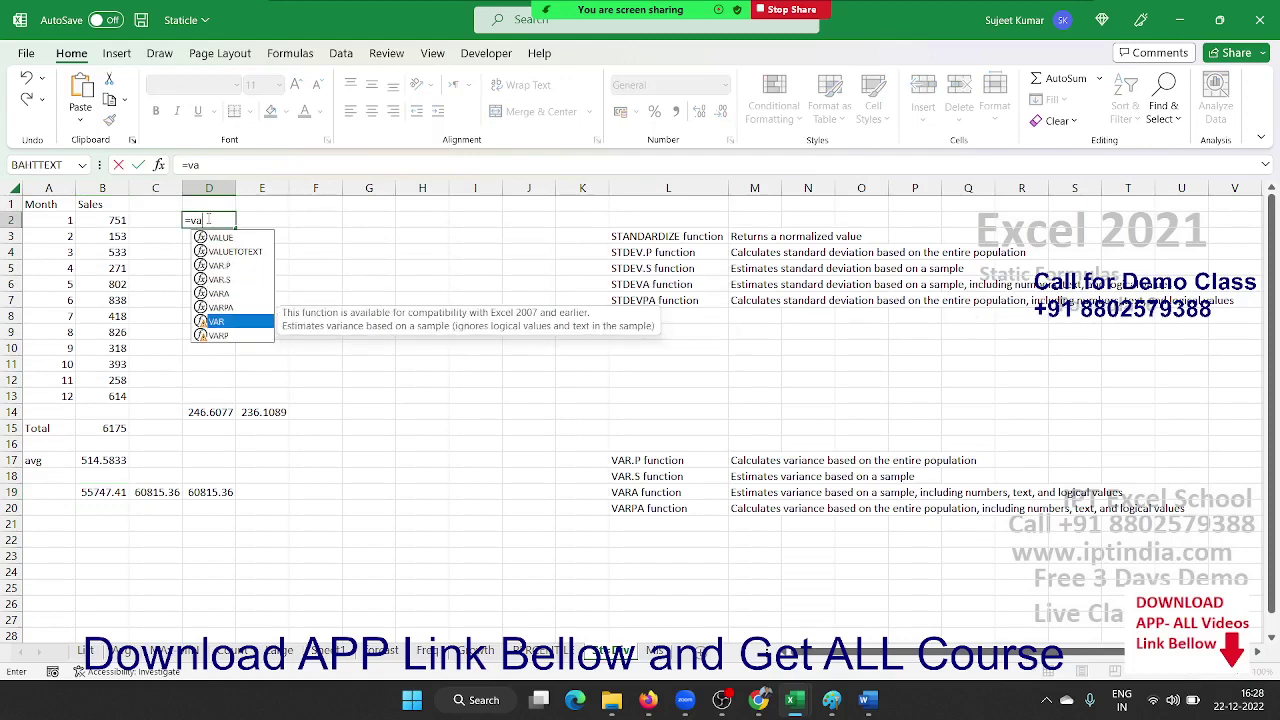
pyautogui.press('Tab')
pyautogui.press('BackSpace')
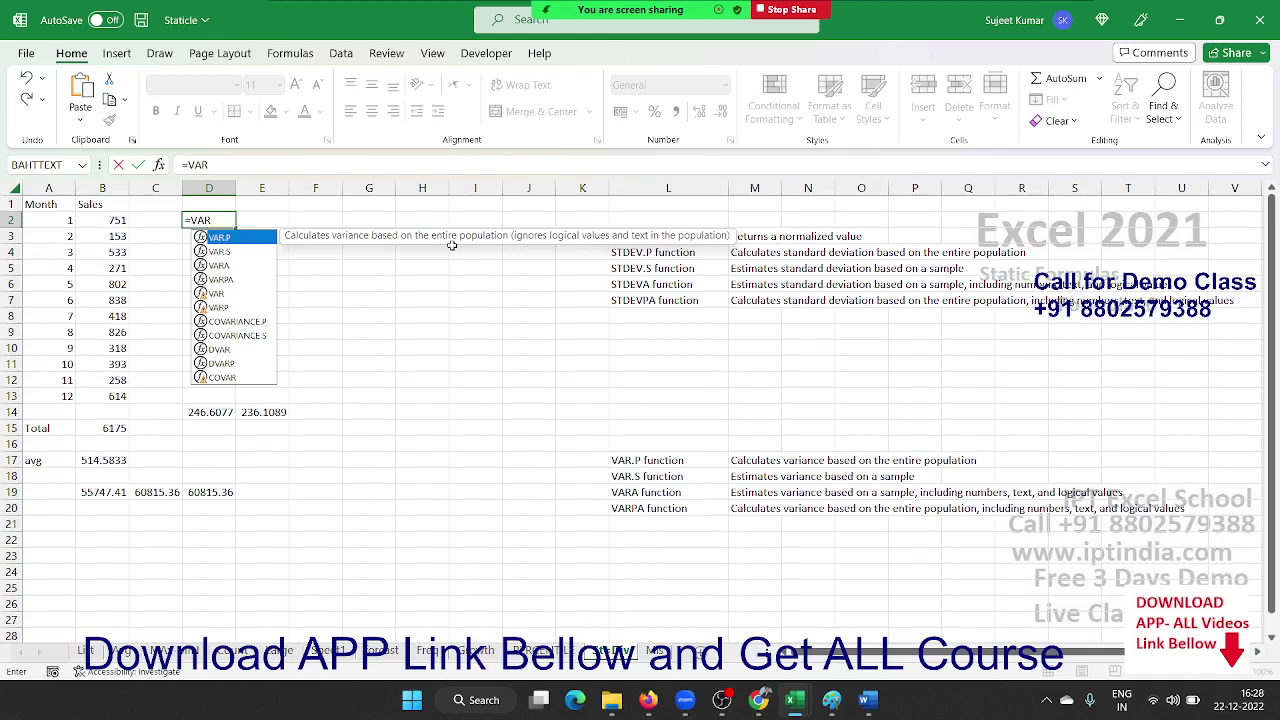
pyautogui.press('Down')
pyautogui.press('Down')
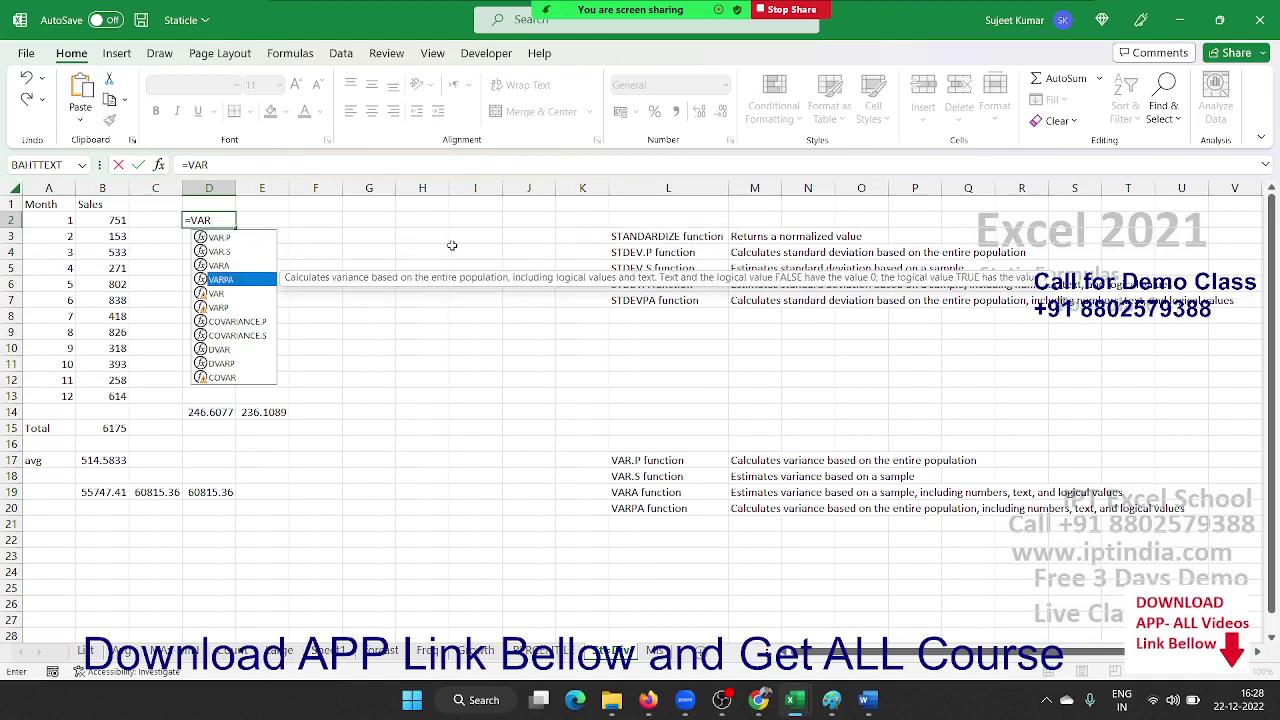
pyautogui.press('Up')
pyautogui.press('Down')
pyautogui.press('Down')
pyautogui.press('Down')
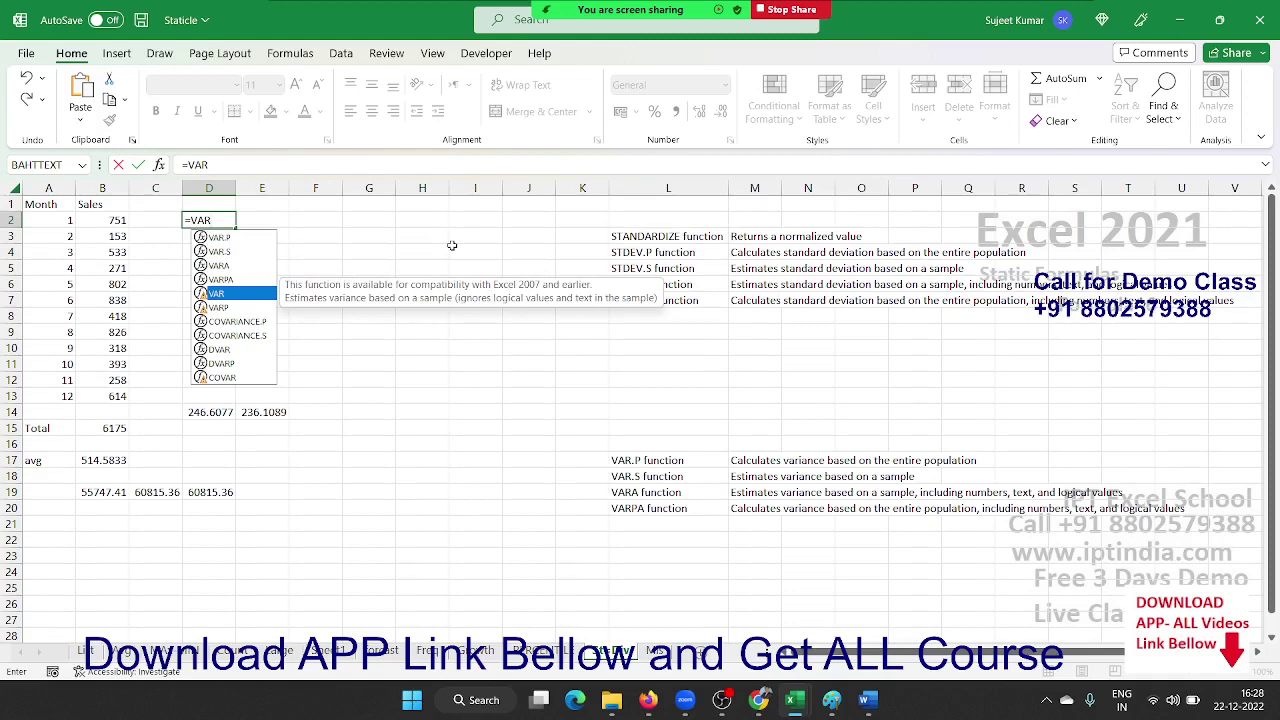
pyautogui.press('Tab')
# Complete =VAR(B2:B13) in D2, giving 60815.36, and recheck its range.
pyautogui.press('Left')
pyautogui.press('Left')
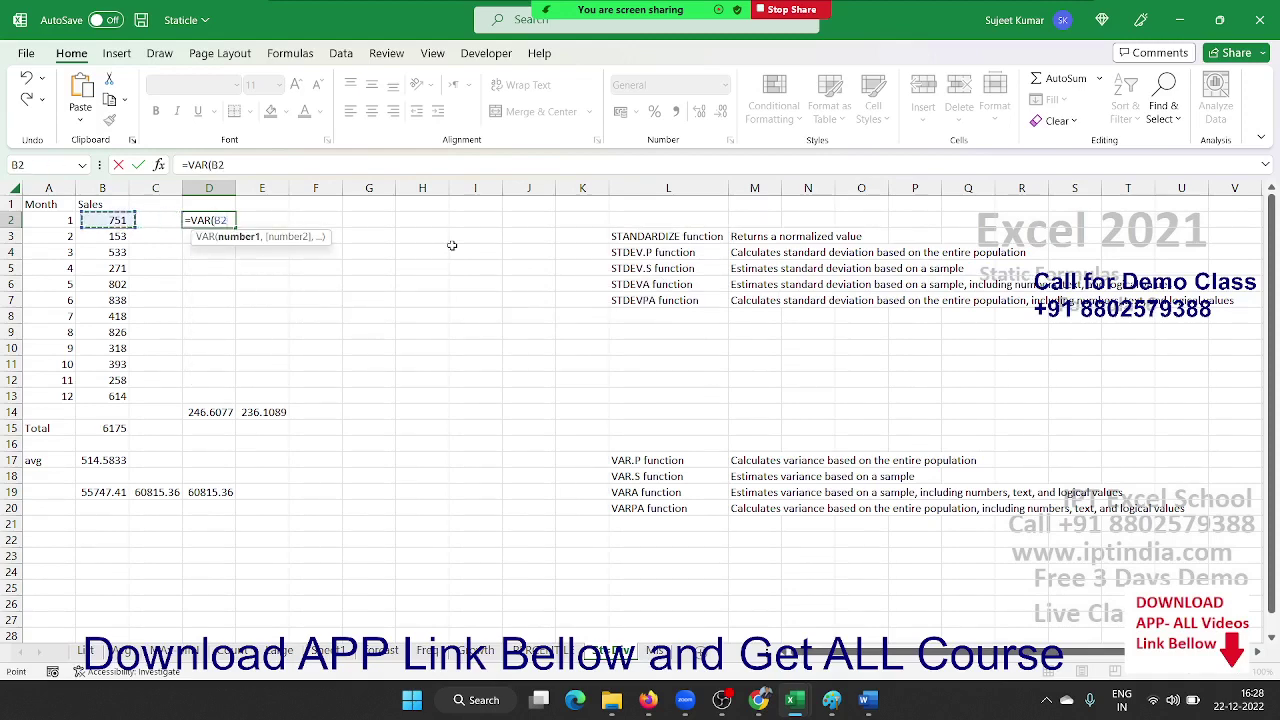
pyautogui.hotkey('ctrl', 'shift', 'Down')
pyautogui.press('Return')
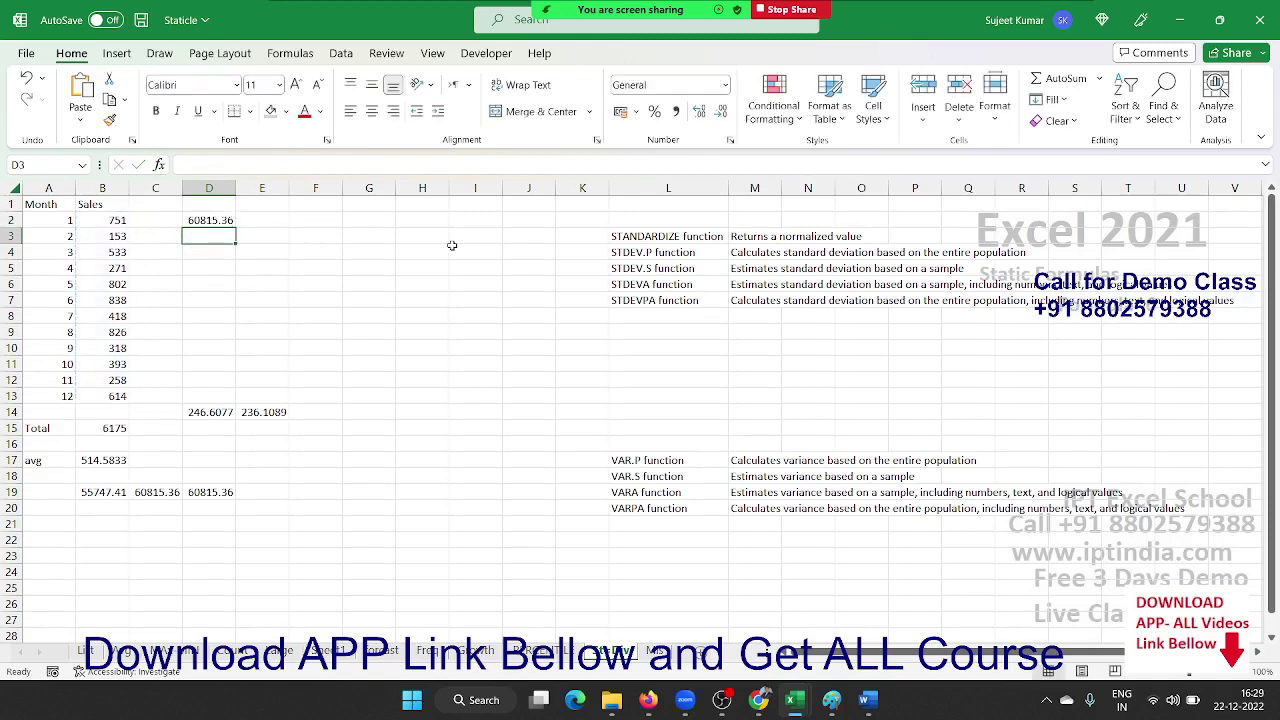
pyautogui.press('Up')
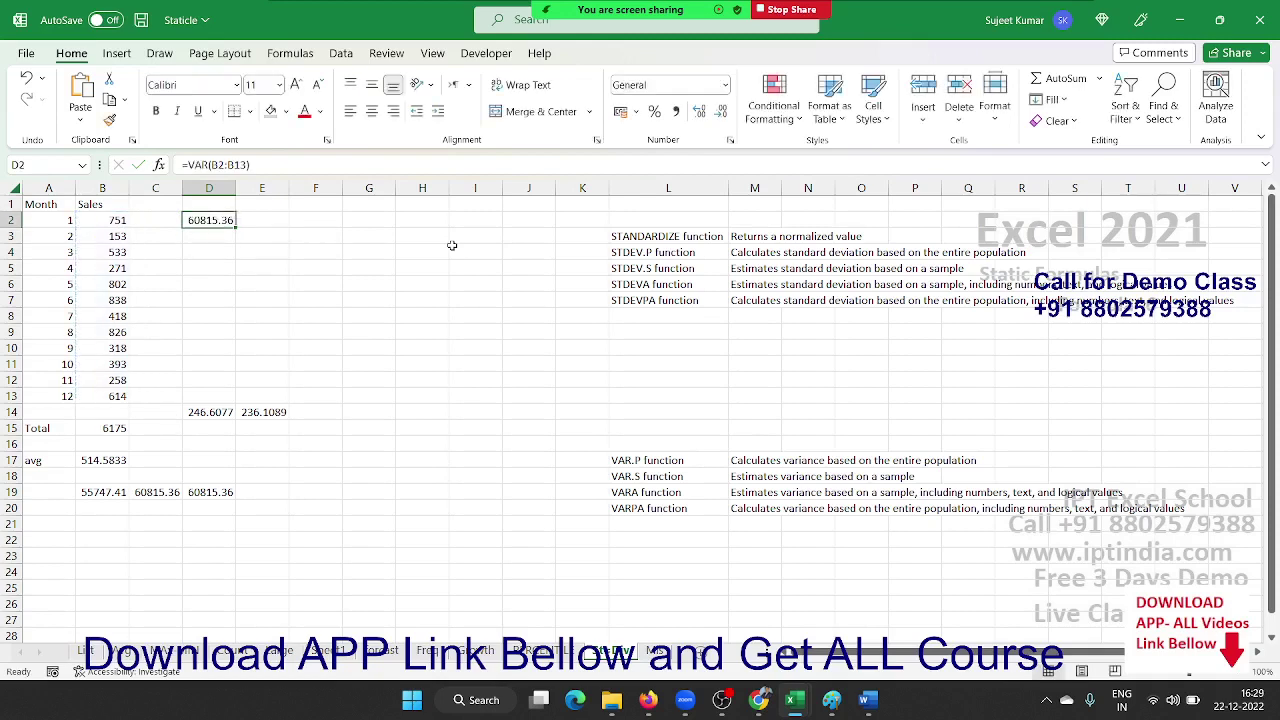
pyautogui.click(229, 164)
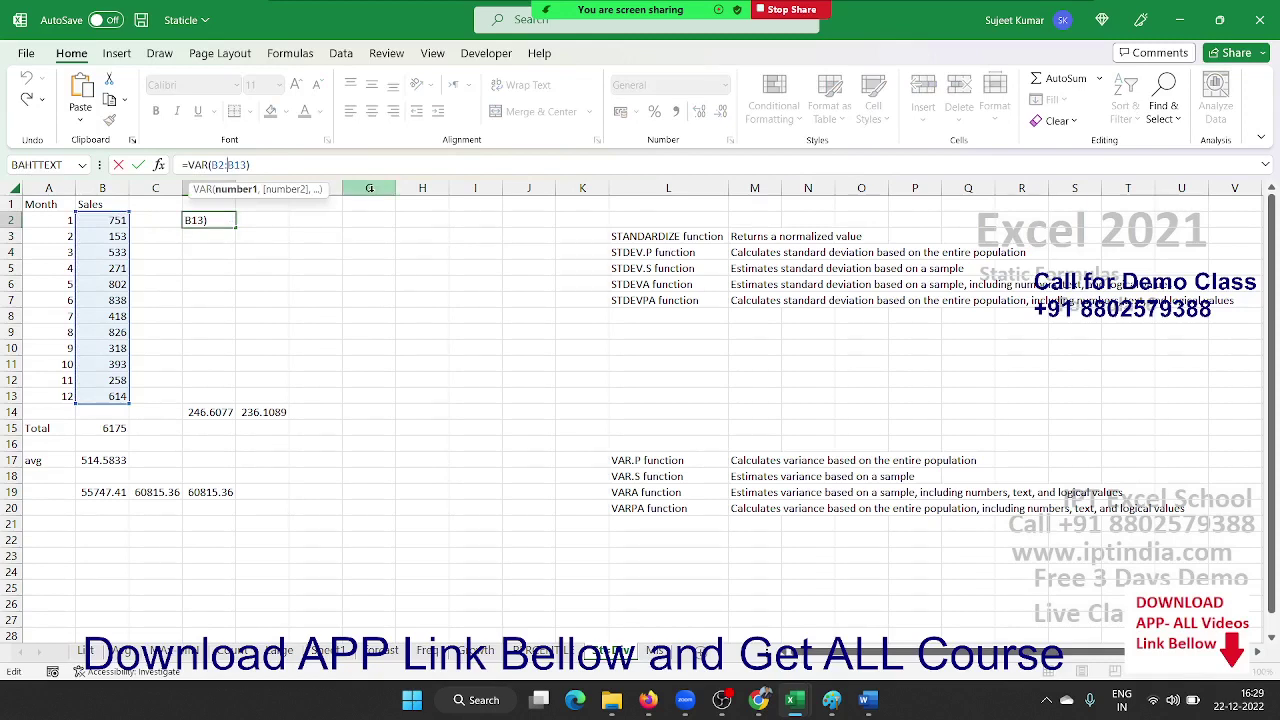
pyautogui.press('Return')
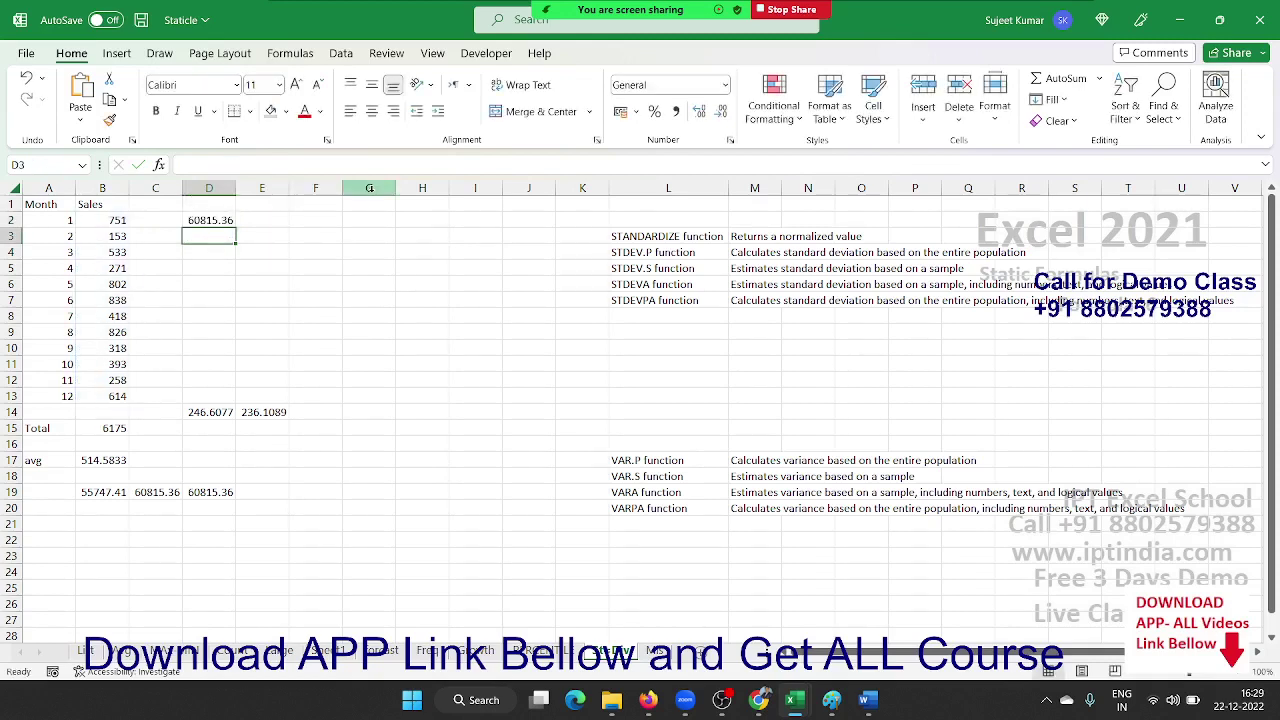
# Enter =VAR.P(B2:B13) in D3, giving 55747.41.
pyautogui.write('=')
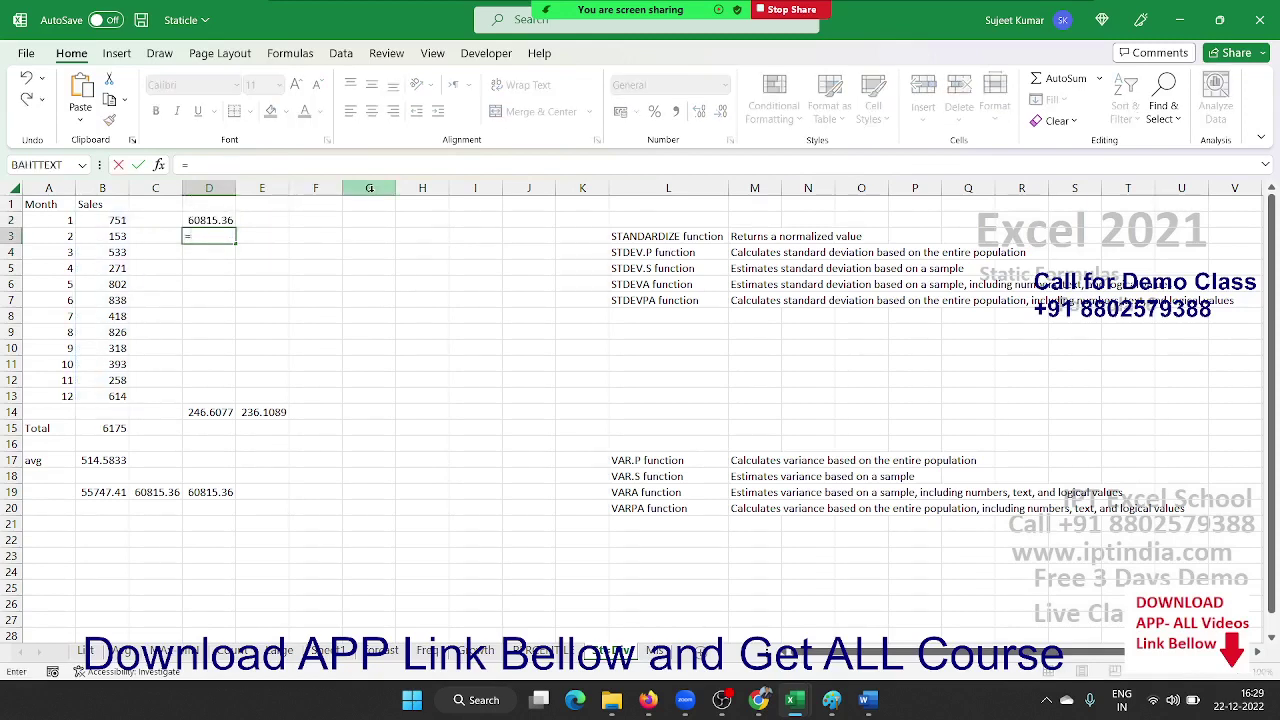
pyautogui.write('var')
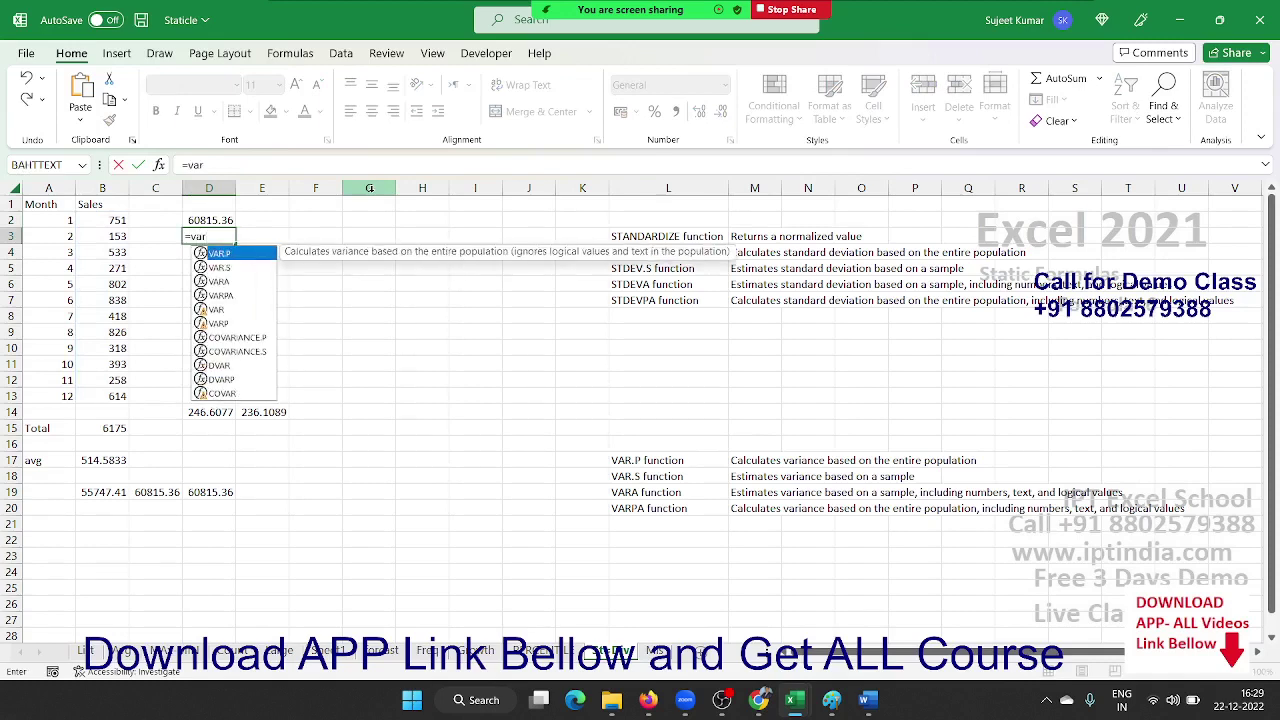
pyautogui.press('Tab')
pyautogui.press('Left')
pyautogui.press('Left')
pyautogui.press('Left')
pyautogui.press('Up')
pyautogui.press('Right')
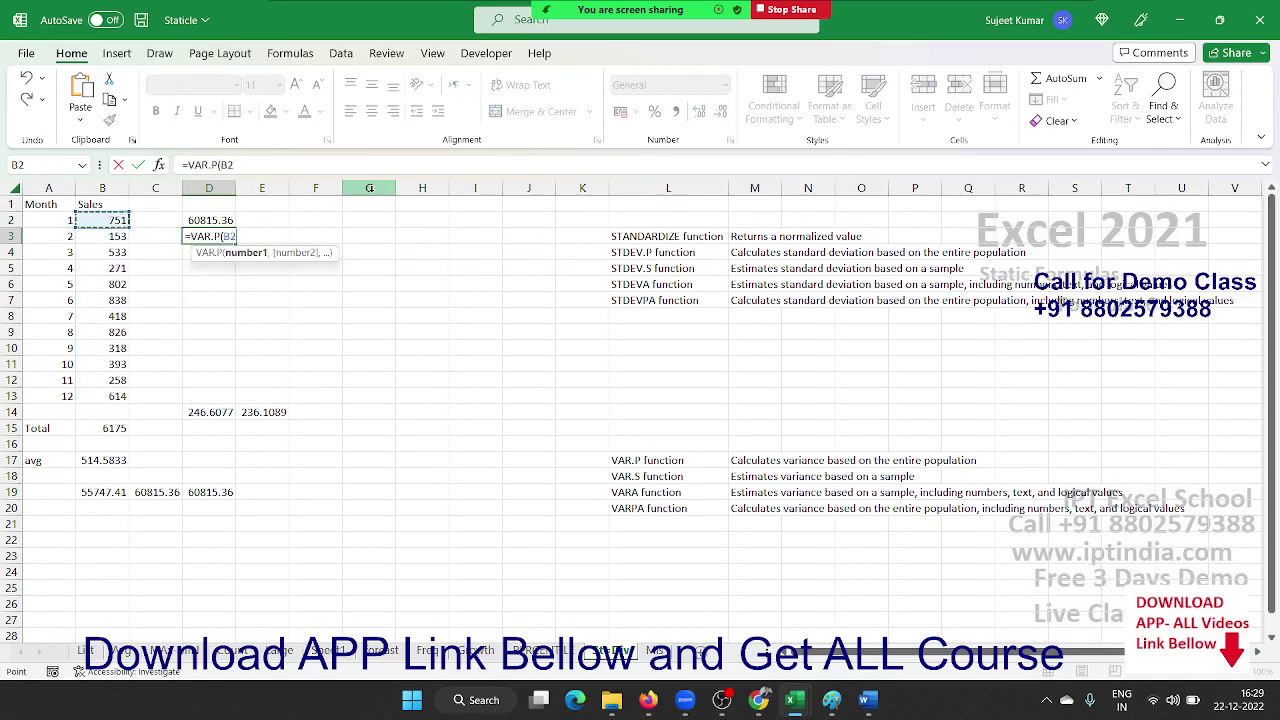
pyautogui.hotkey('ctrl', 'shift', 'Down')
pyautogui.press('Return')
pyautogui.press('Up')
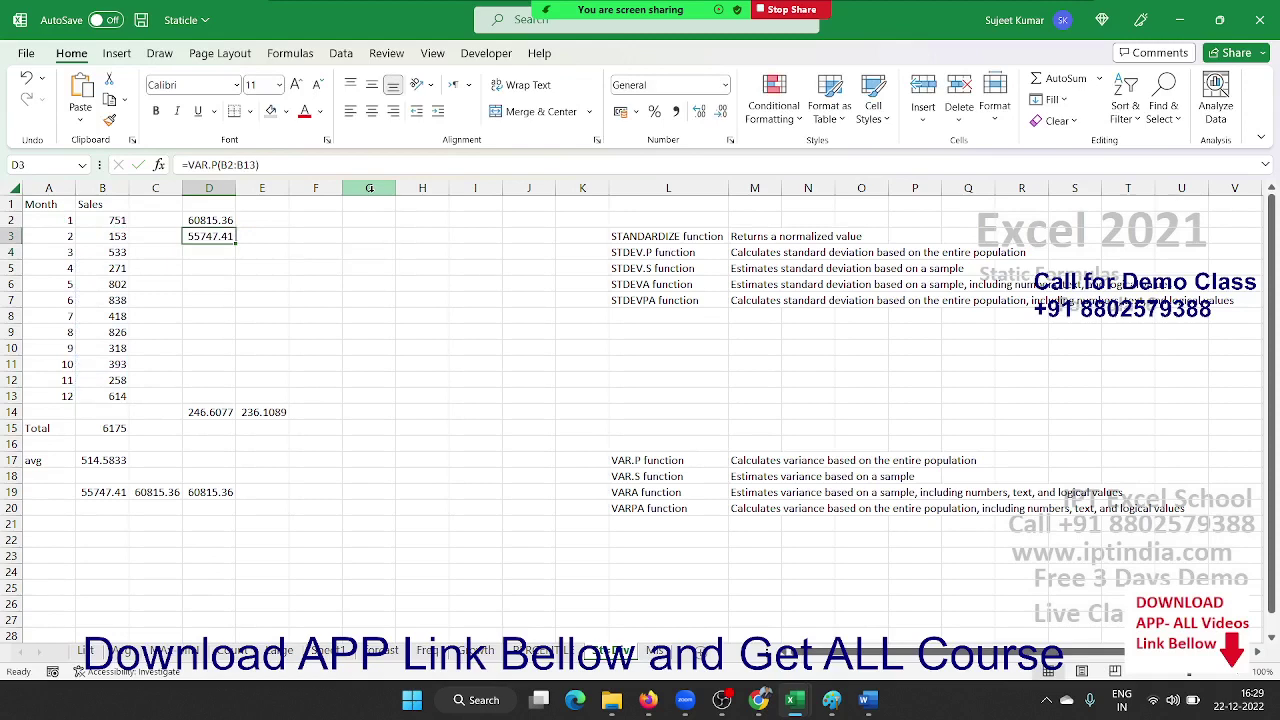
pyautogui.click(208, 252)
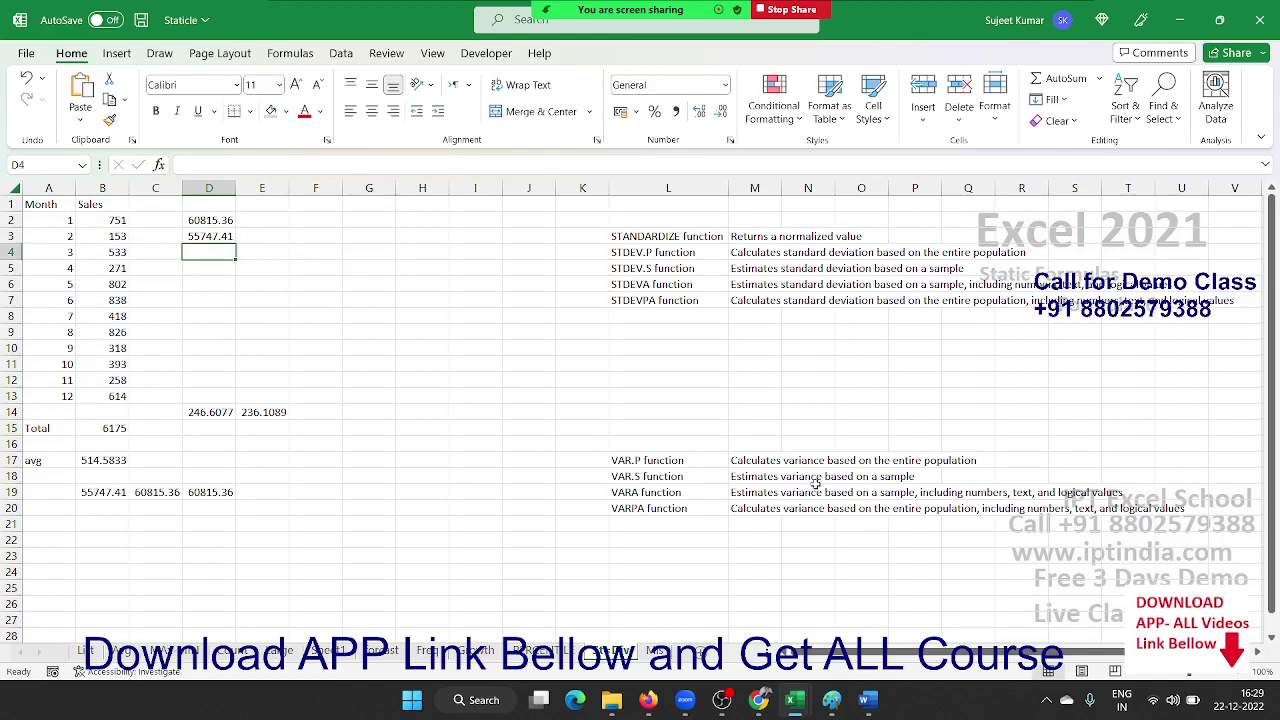
pyautogui.click(655, 650)
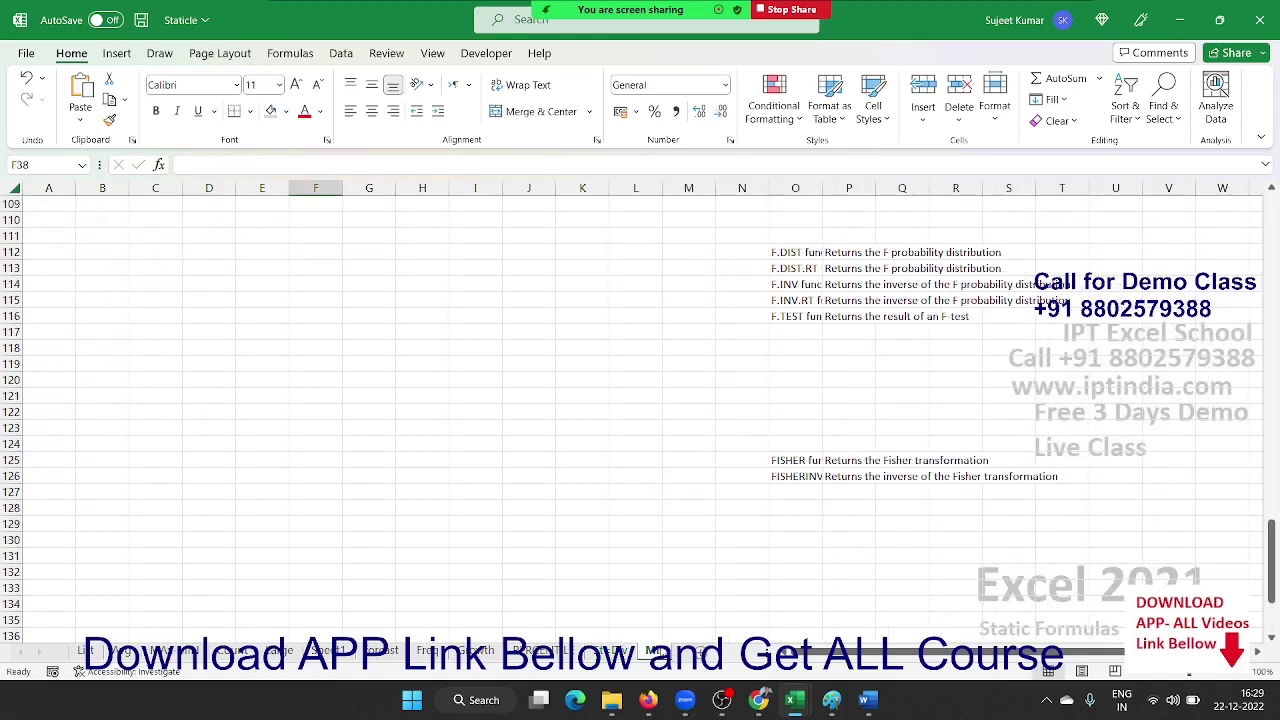
pyautogui.scroll(5, 654, 560)
pyautogui.scroll(8, 653, 530)
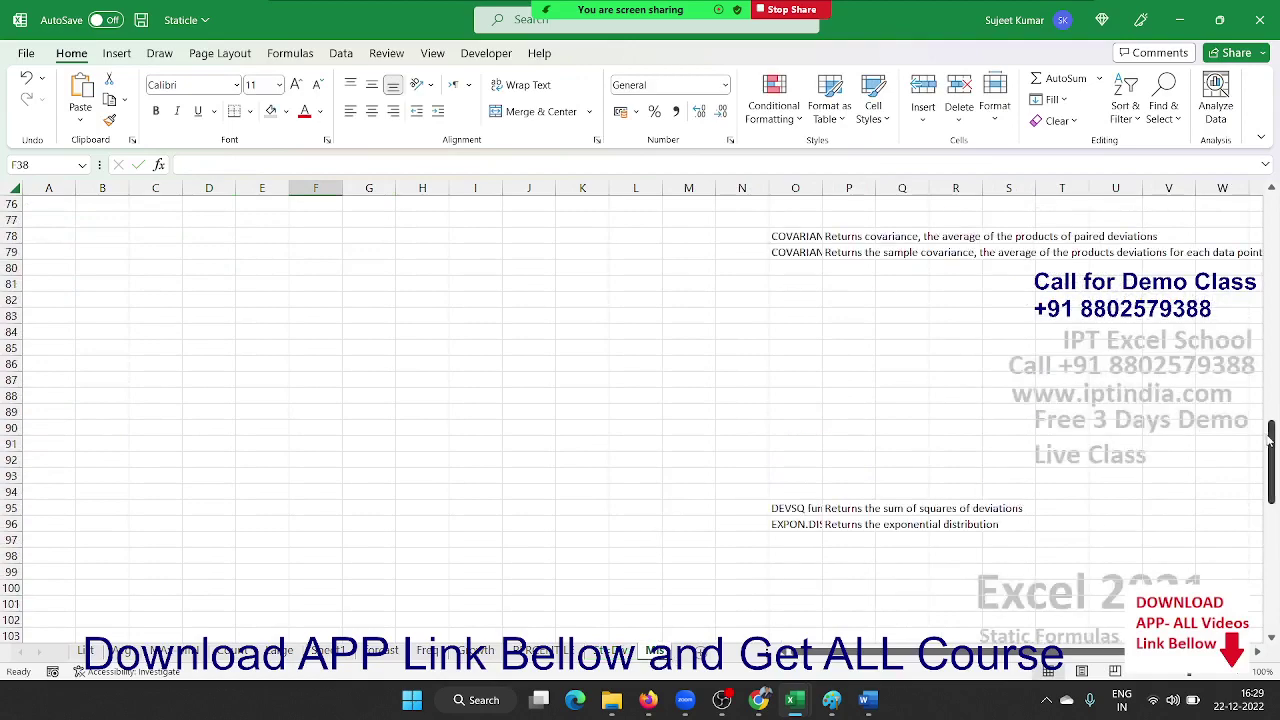
pyautogui.moveTo(1271, 470); pyautogui.dragTo(1256, 208)
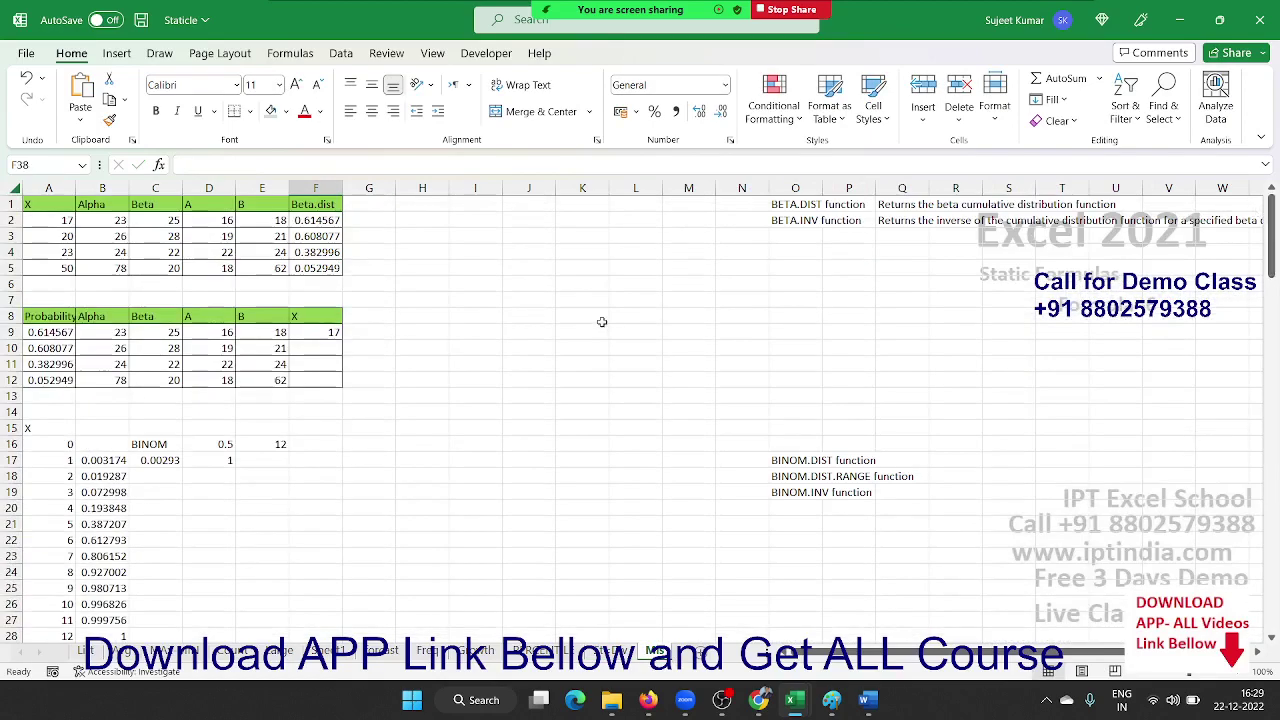
pyautogui.click(600, 318)
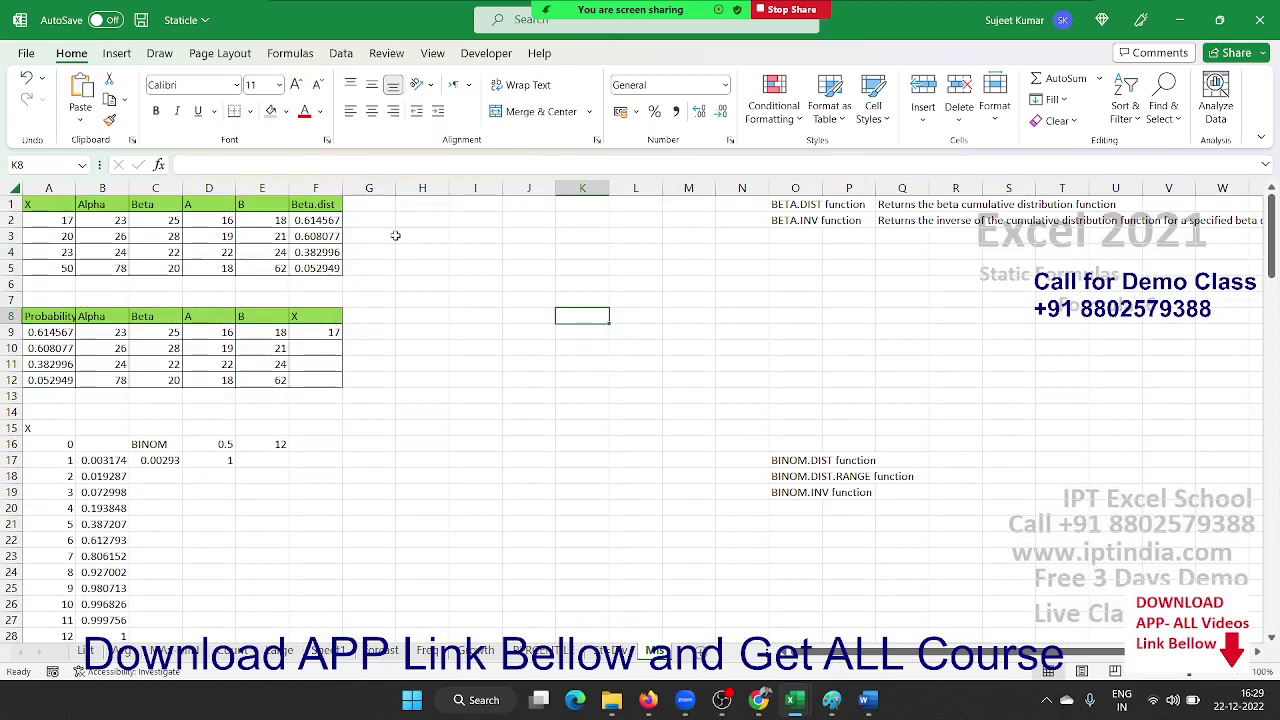
pyautogui.click(368, 219)
pyautogui.click(330, 234)
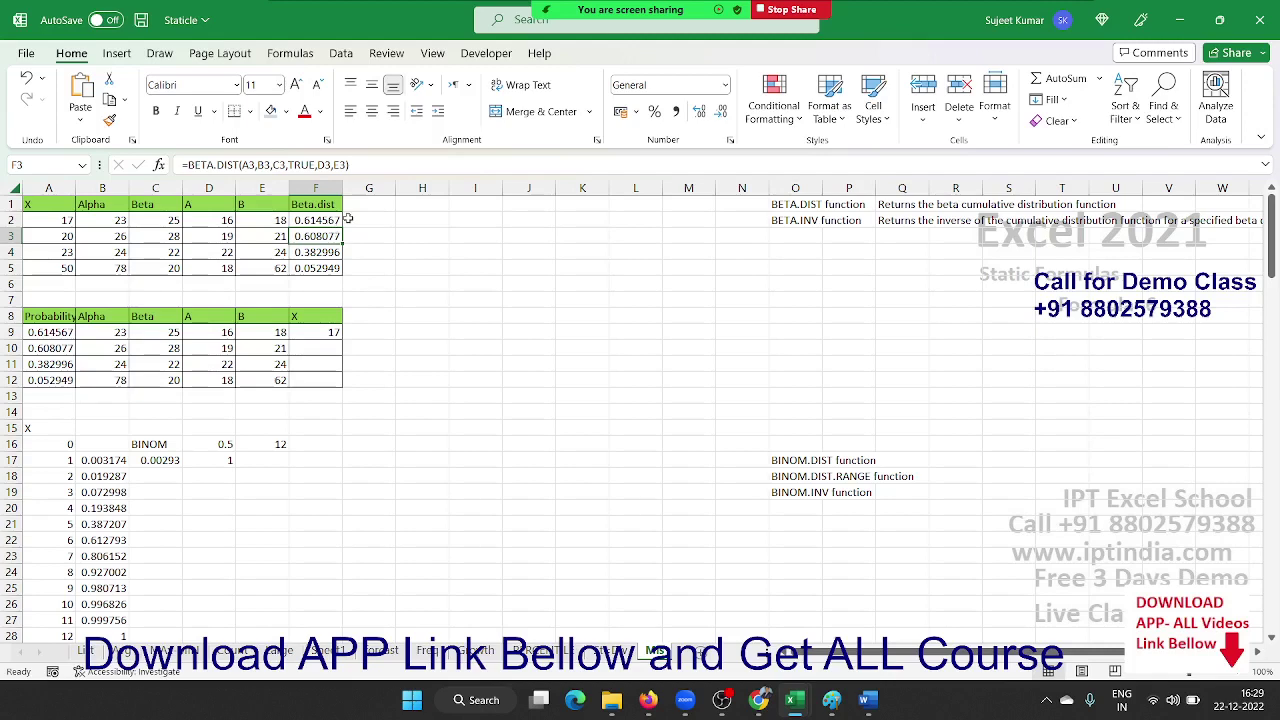
pyautogui.click(307, 220)
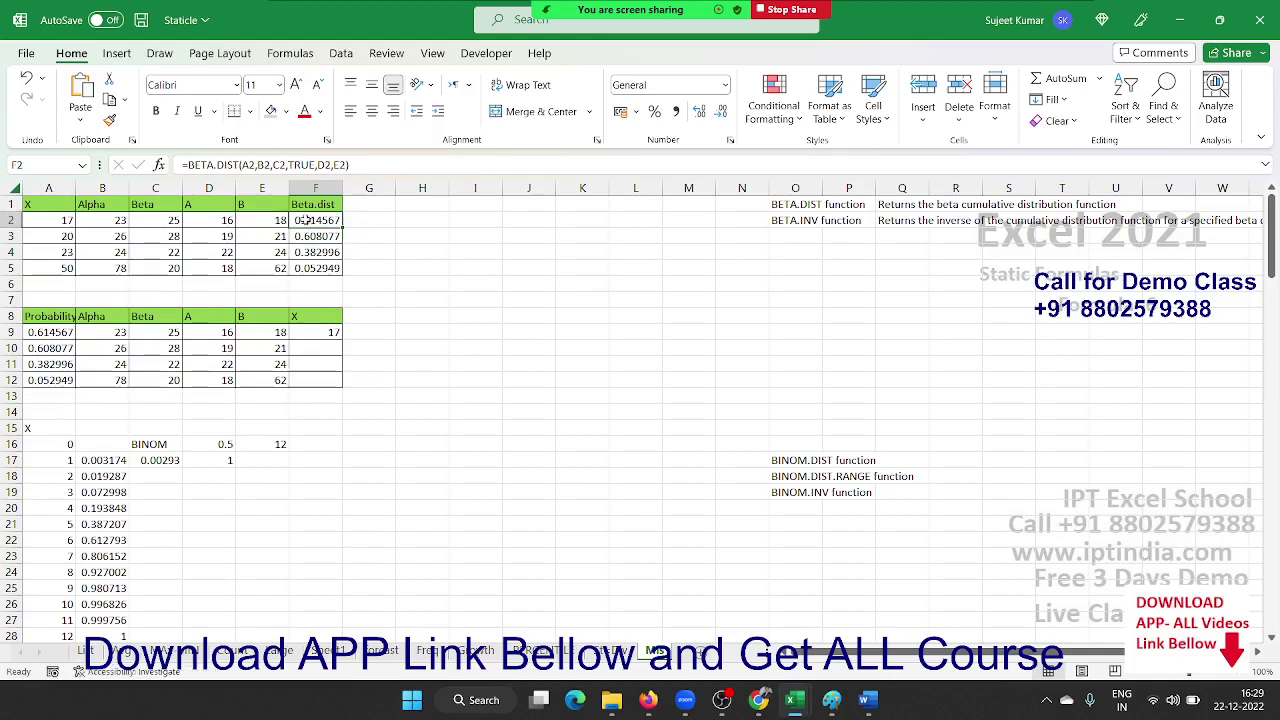
pyautogui.doubleClick(307, 220)
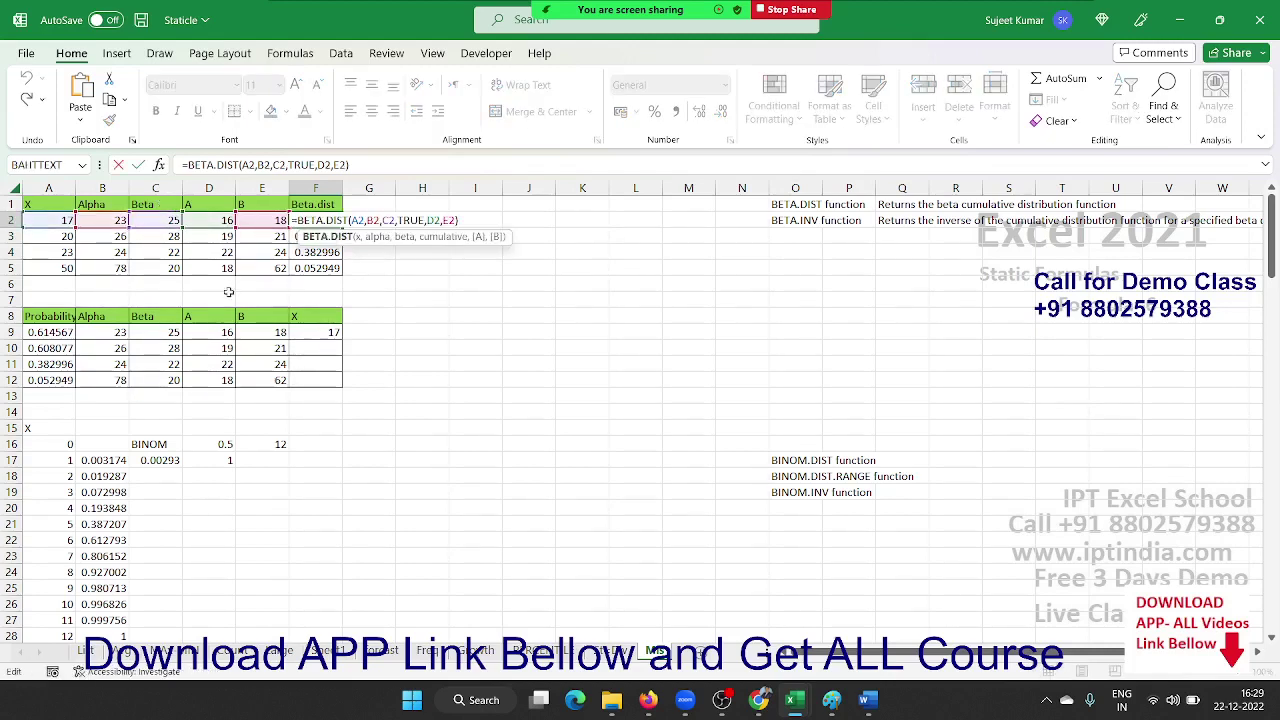
pyautogui.press('Escape')
pyautogui.click(318, 332)
pyautogui.doubleClick(318, 332)
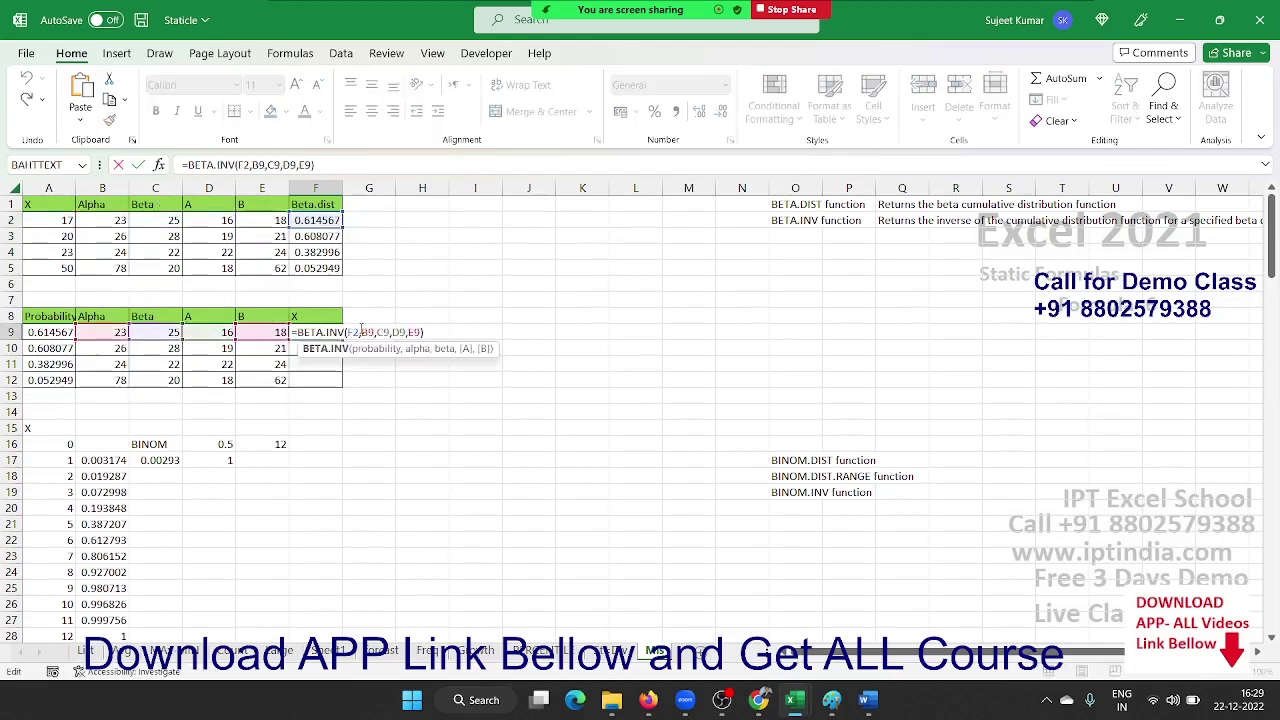
pyautogui.press('Escape')
pyautogui.scroll(-5, 493, 405)
pyautogui.scroll(-2, 493, 405)
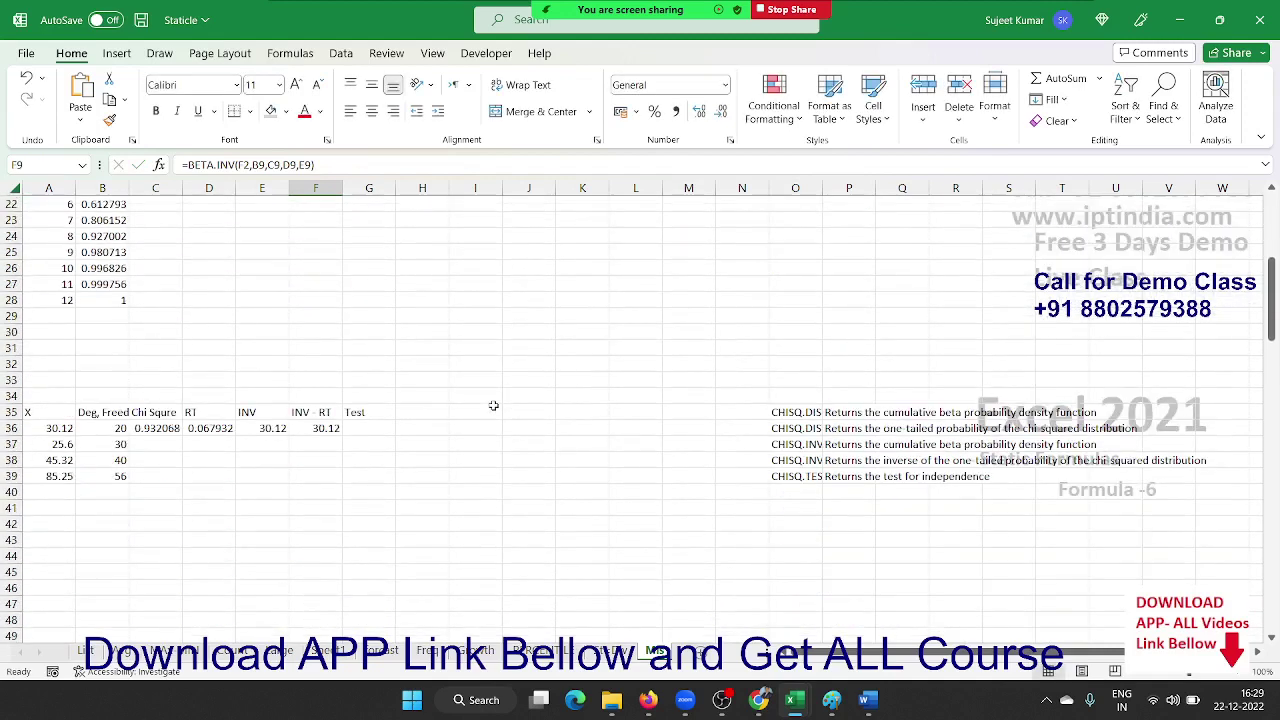
pyautogui.doubleClick(142, 428)
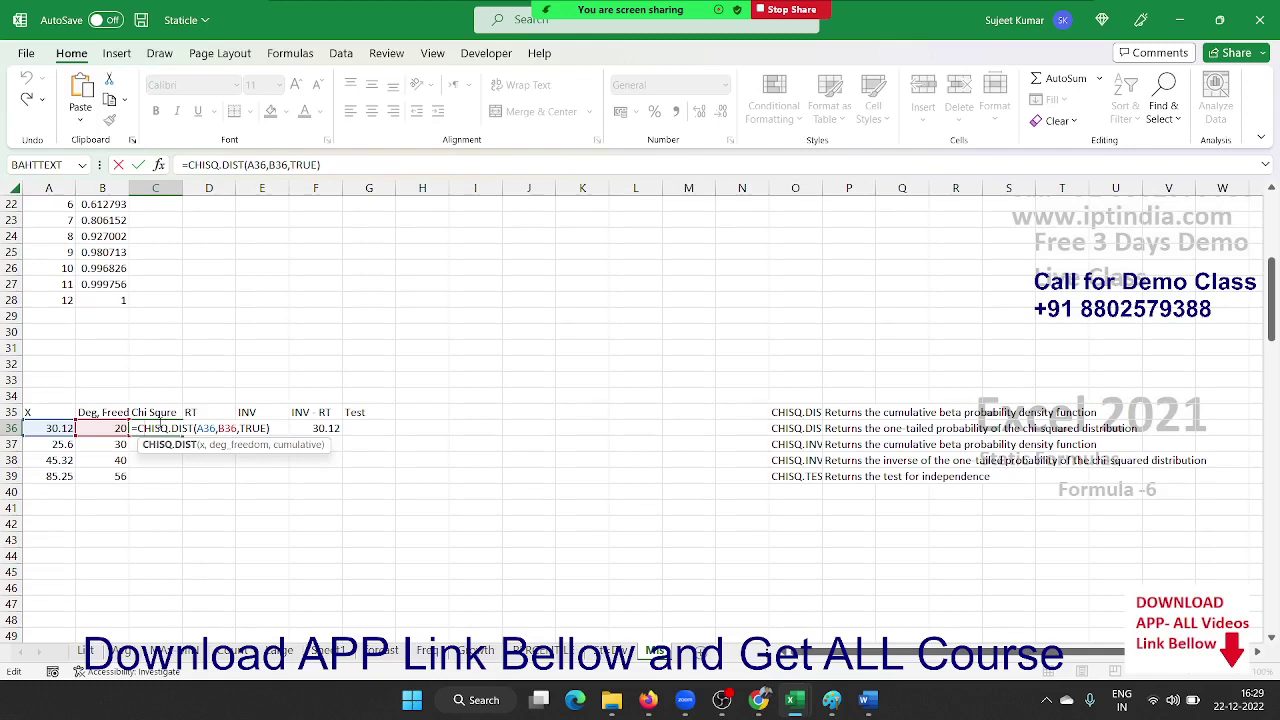
pyautogui.press('Escape')
pyautogui.click(327, 428)
pyautogui.doubleClick(327, 428)
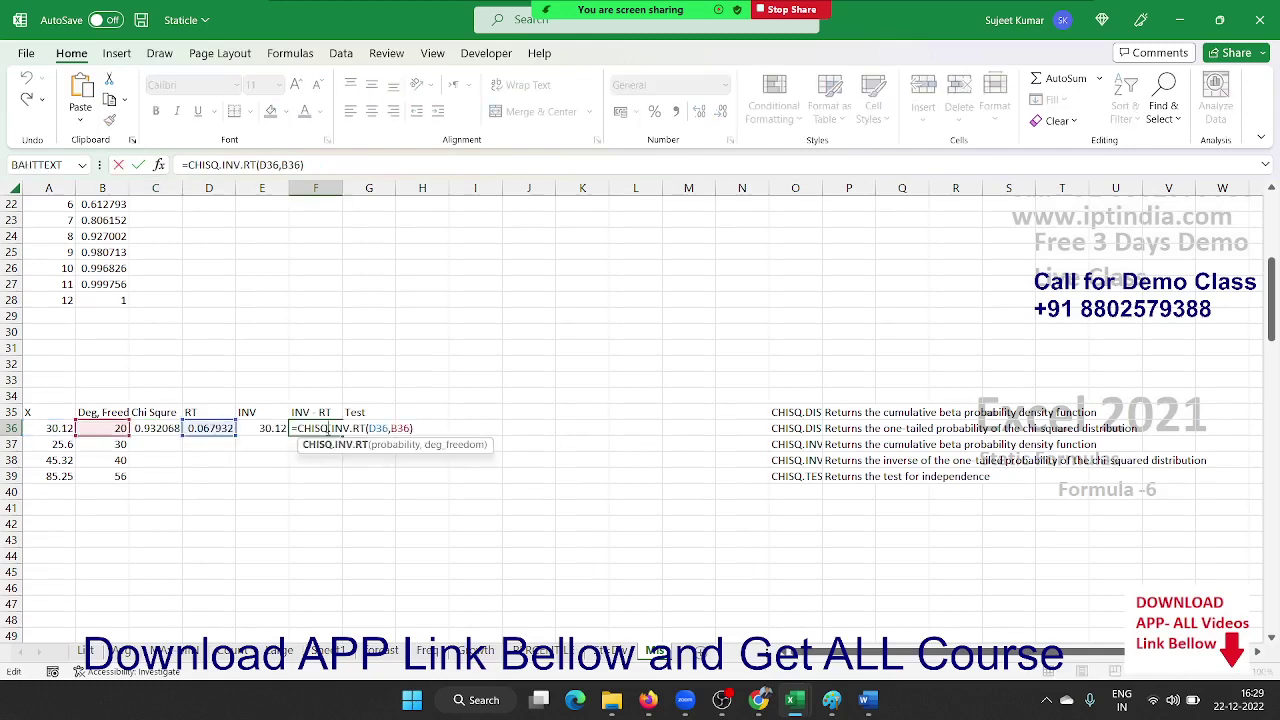
pyautogui.press('Escape')
pyautogui.scroll(-5, 392, 441)
# Clear the six FORECAST function descriptions in O140:P145.
pyautogui.scroll(-3, 392, 441)
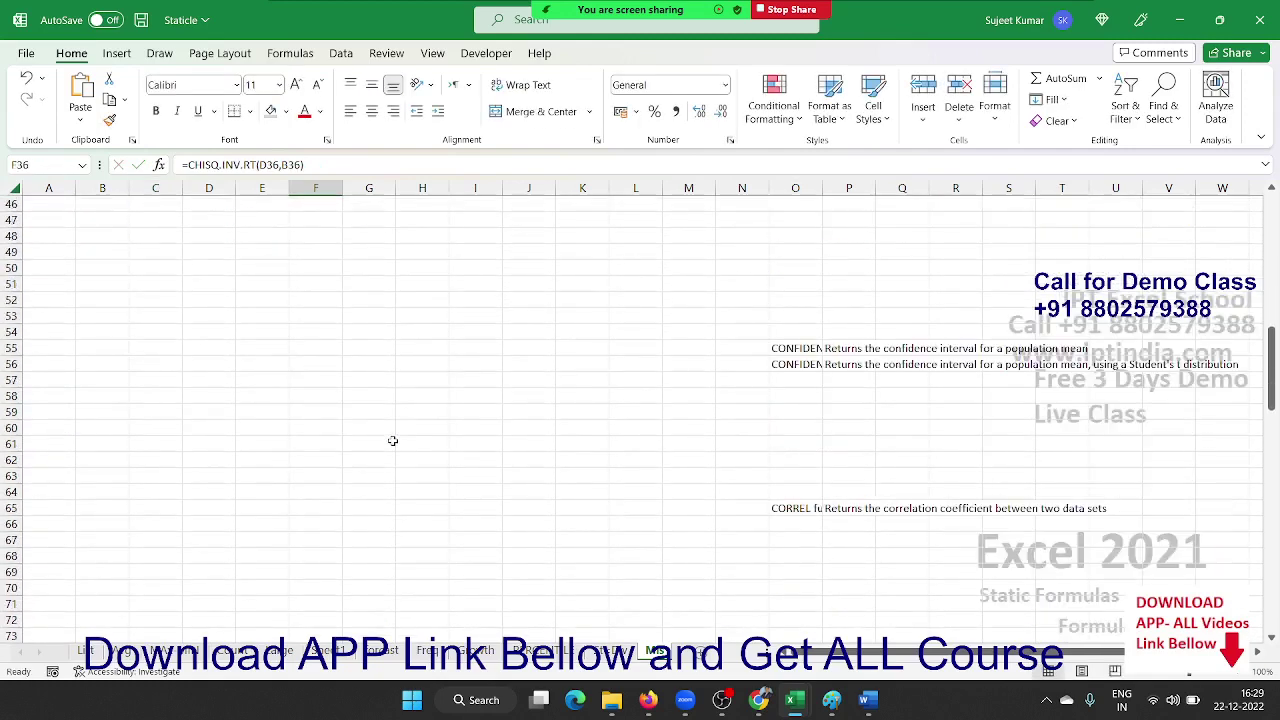
pyautogui.scroll(-5, 392, 441)
pyautogui.scroll(6, 392, 441)
pyautogui.scroll(11, 392, 441)
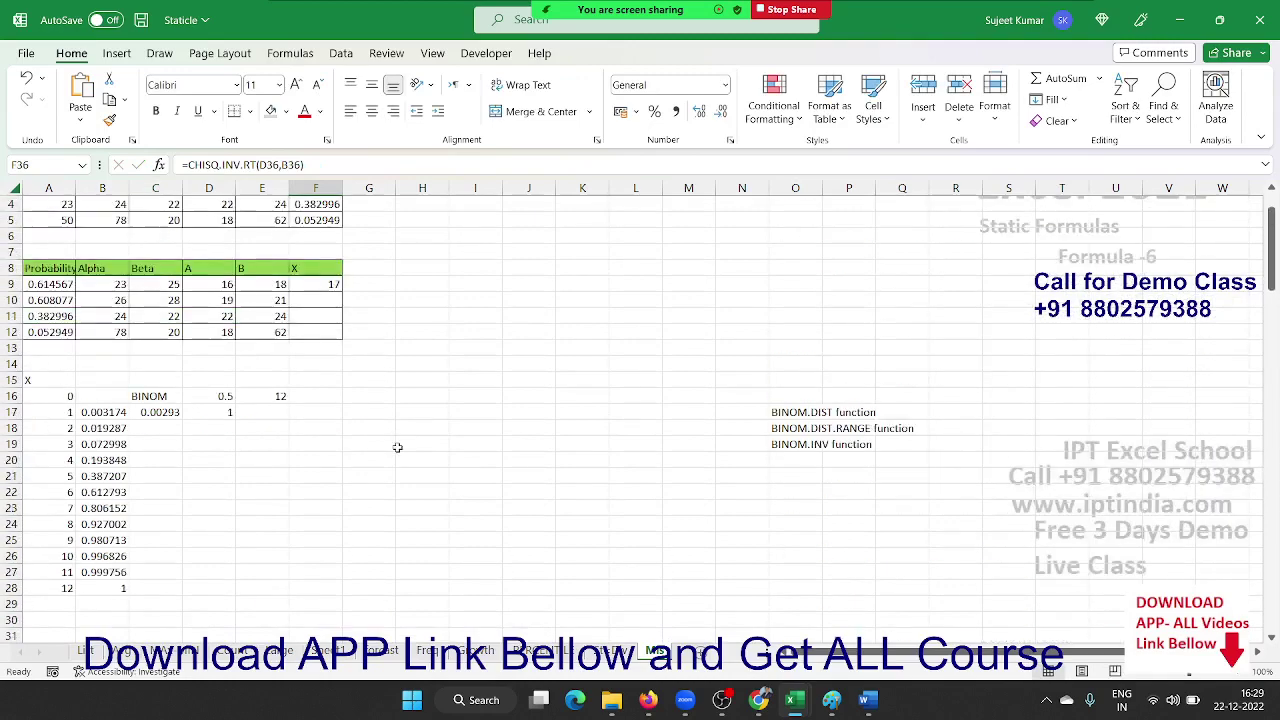
pyautogui.scroll(3, 395, 444)
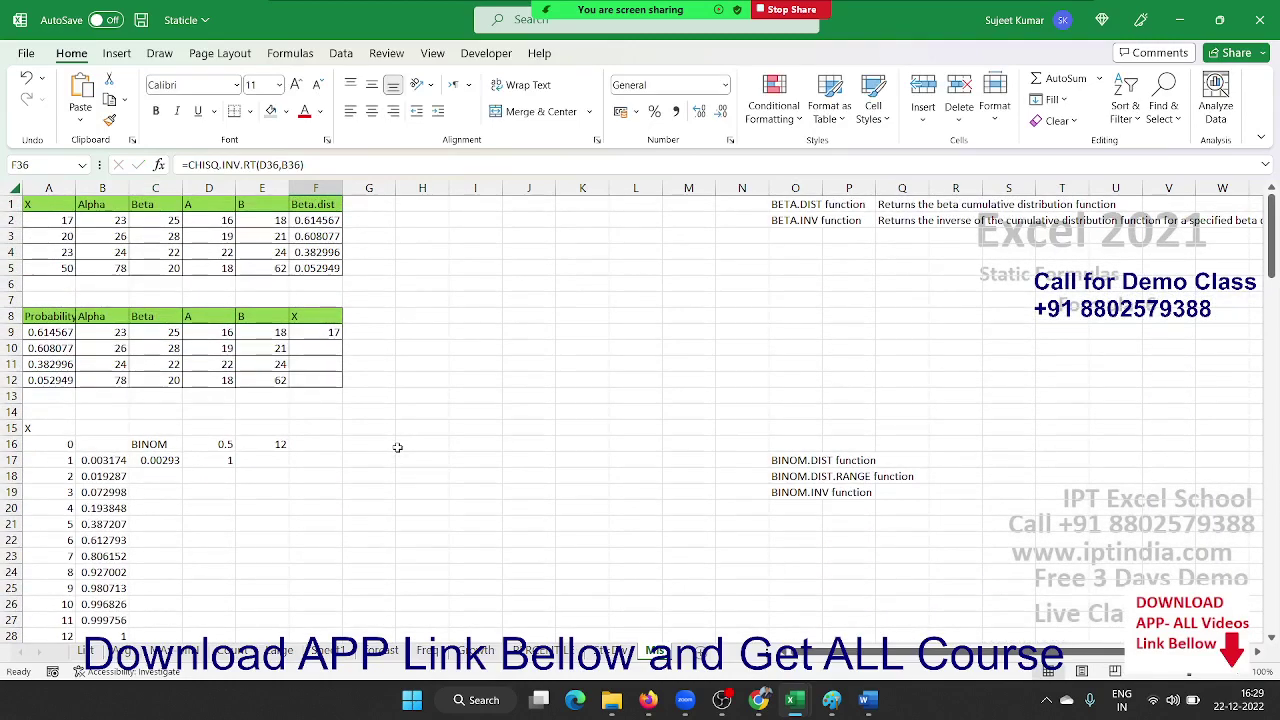
pyautogui.scroll(-3, 830, 450)
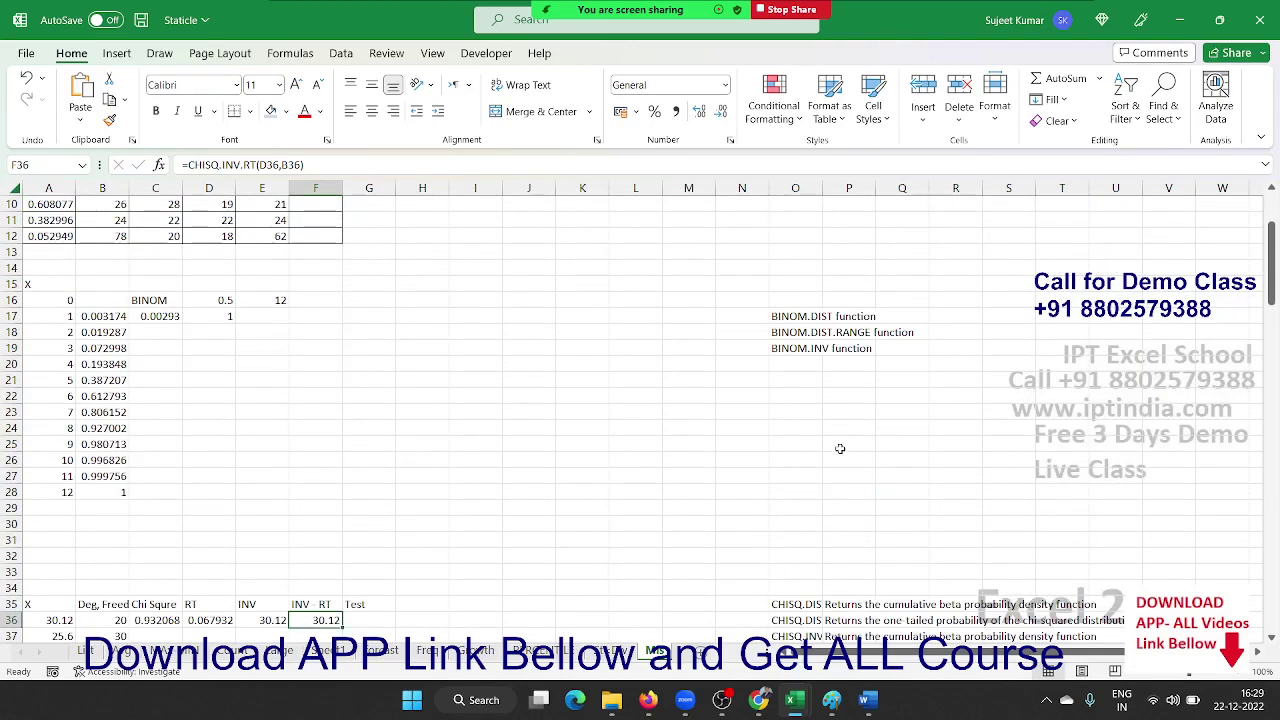
pyautogui.scroll(-3, 832, 452)
pyautogui.scroll(-3, 826, 470)
pyautogui.scroll(-3, 824, 474)
pyautogui.scroll(-3, 824, 476)
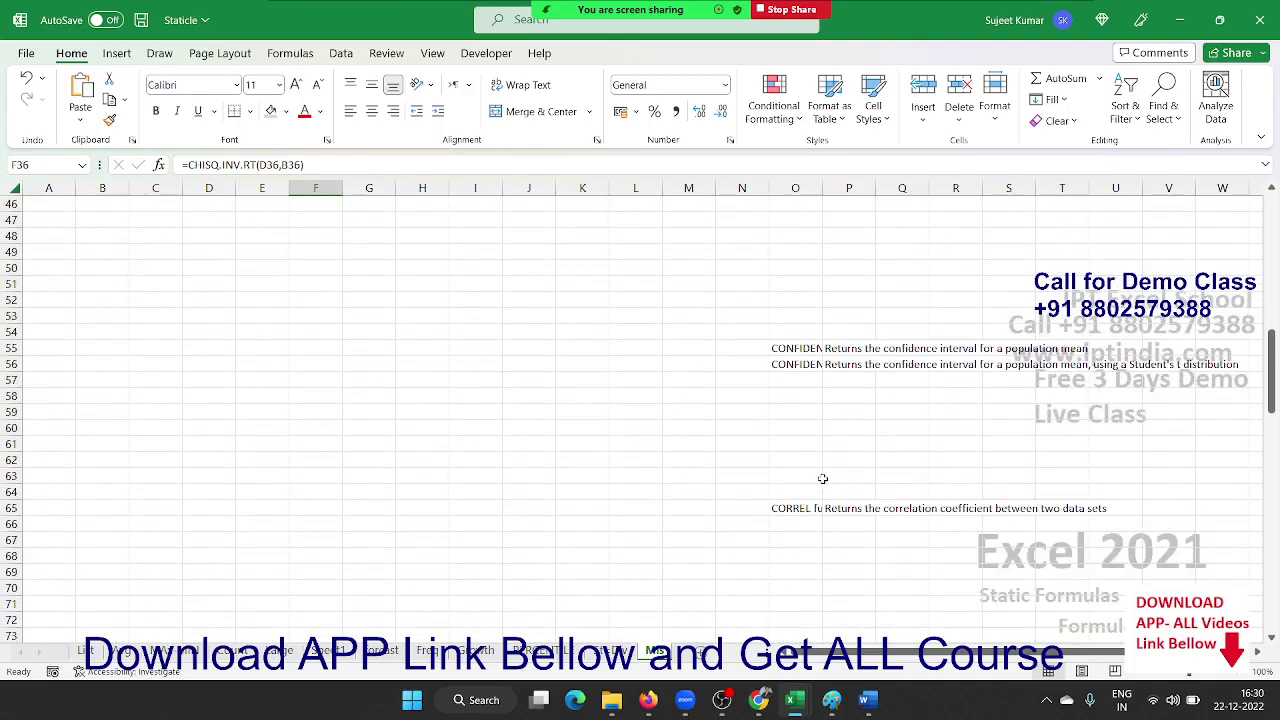
pyautogui.scroll(-1, 823, 477)
pyautogui.scroll(-5, 822, 479)
pyautogui.scroll(-4, 822, 479)
pyautogui.scroll(-2, 822, 479)
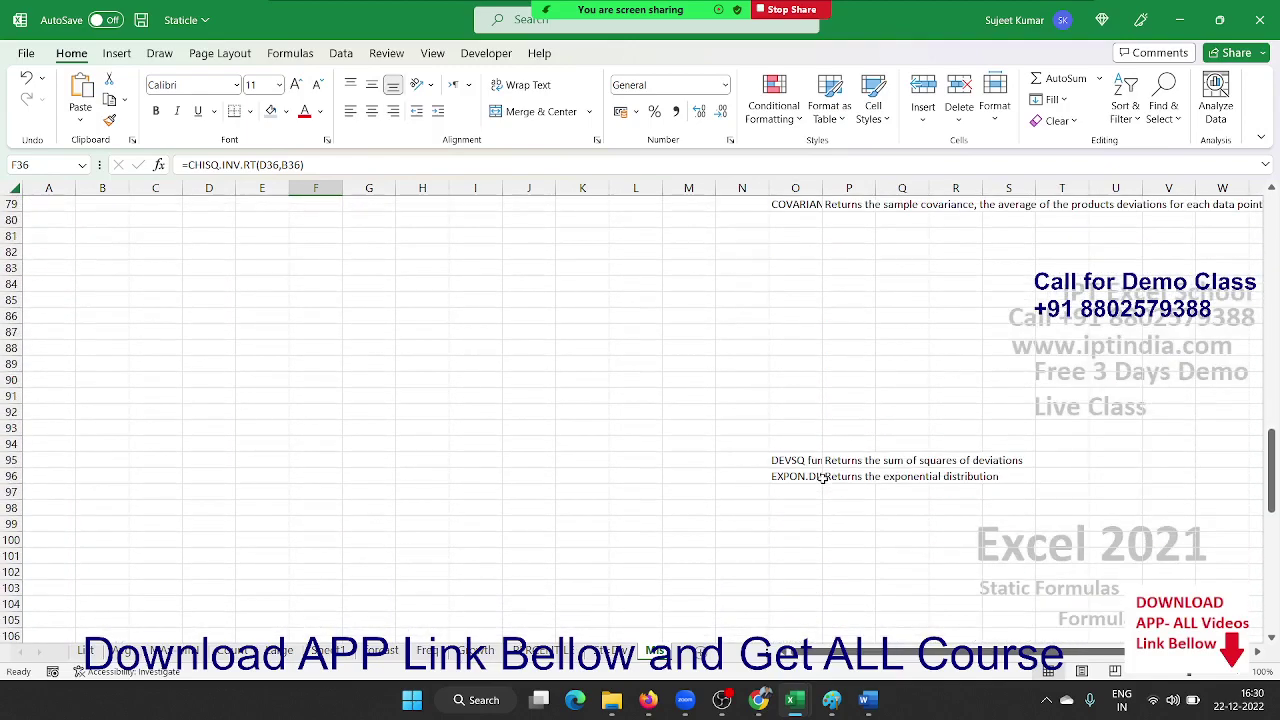
pyautogui.scroll(-2, 822, 478)
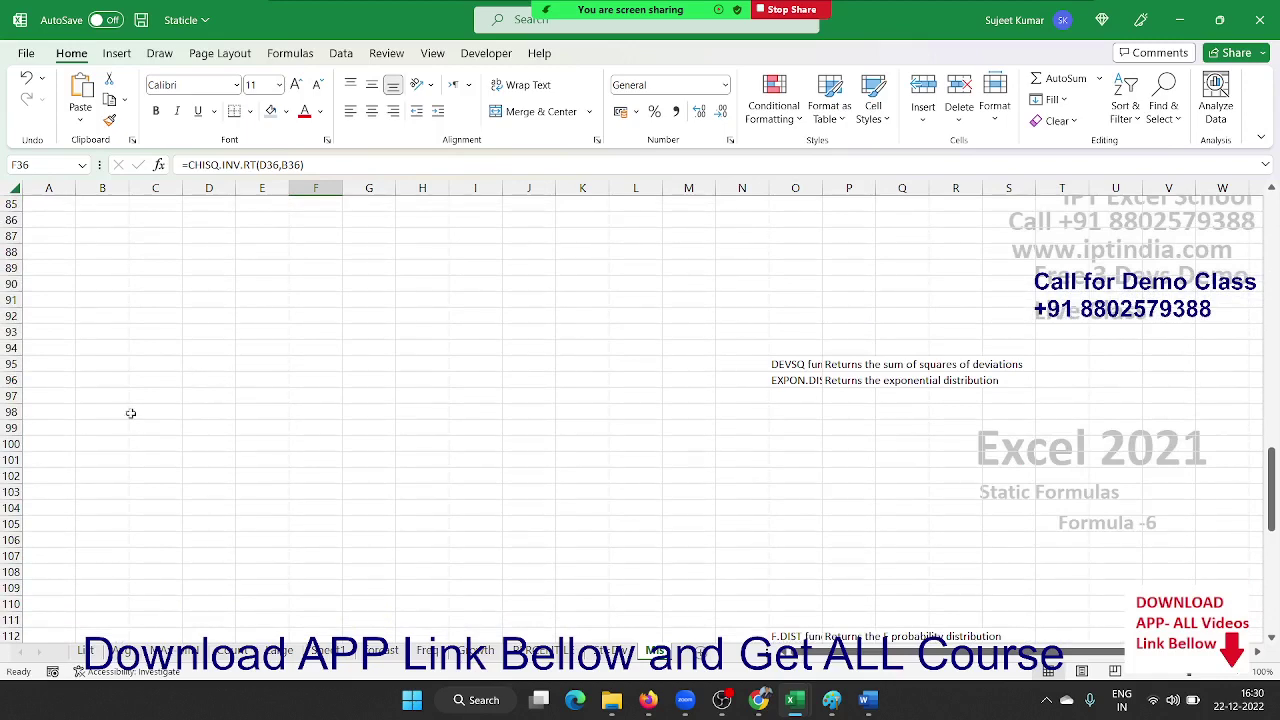
pyautogui.moveTo(128, 413); pyautogui.dragTo(371, 486)
pyautogui.scroll(-4, 371, 486)
pyautogui.scroll(-3, 372, 484)
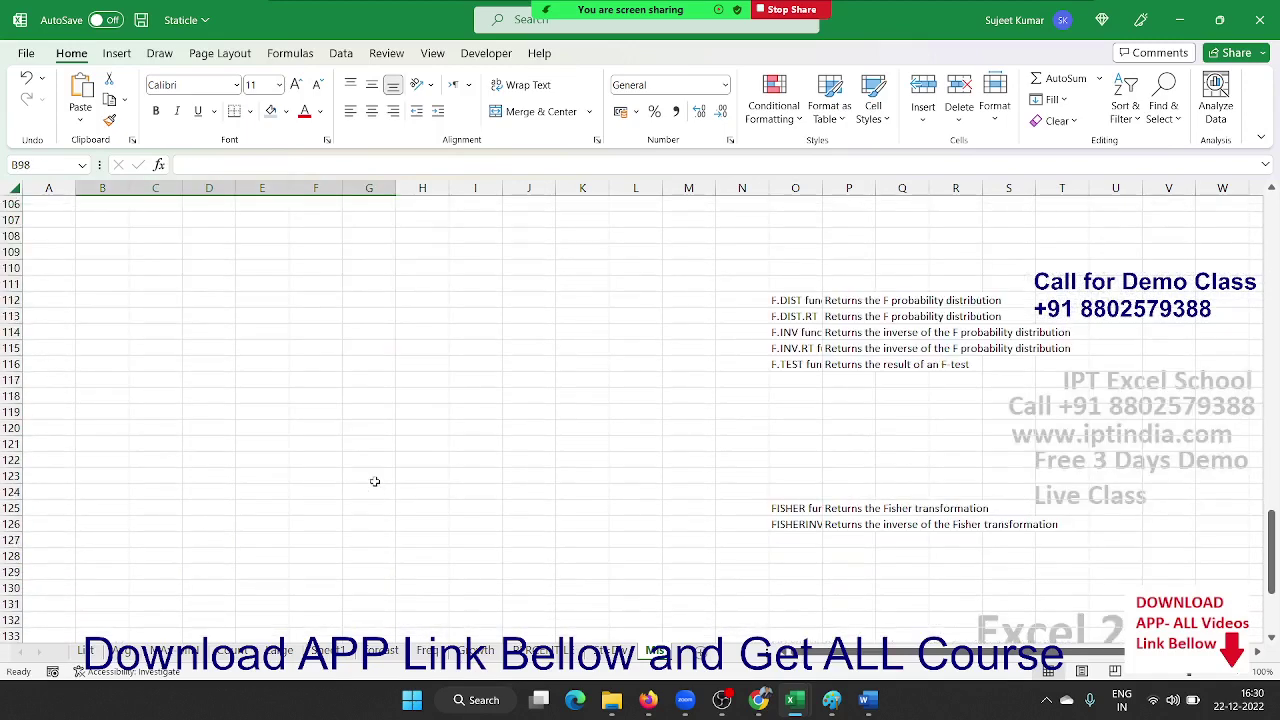
pyautogui.scroll(-3, 374, 482)
pyautogui.scroll(-1, 374, 482)
pyautogui.scroll(-2, 374, 482)
pyautogui.scroll(-3, 374, 482)
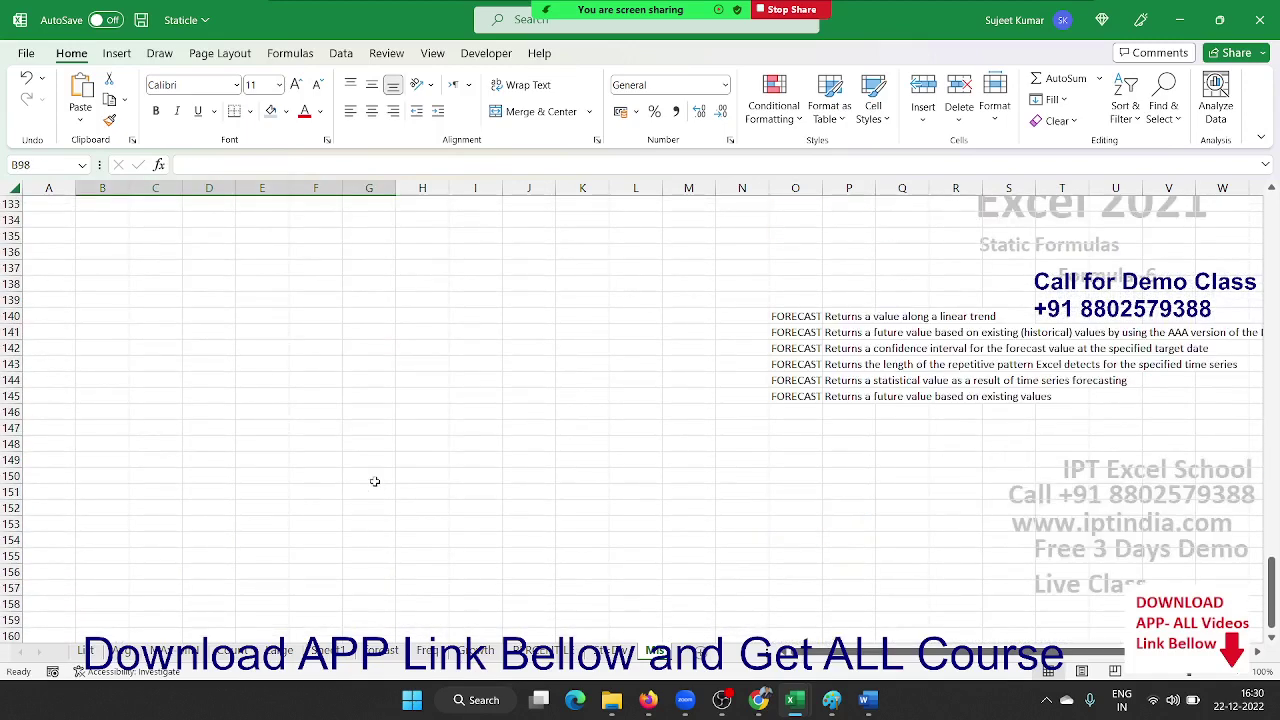
pyautogui.moveTo(800, 318); pyautogui.dragTo(830, 404)
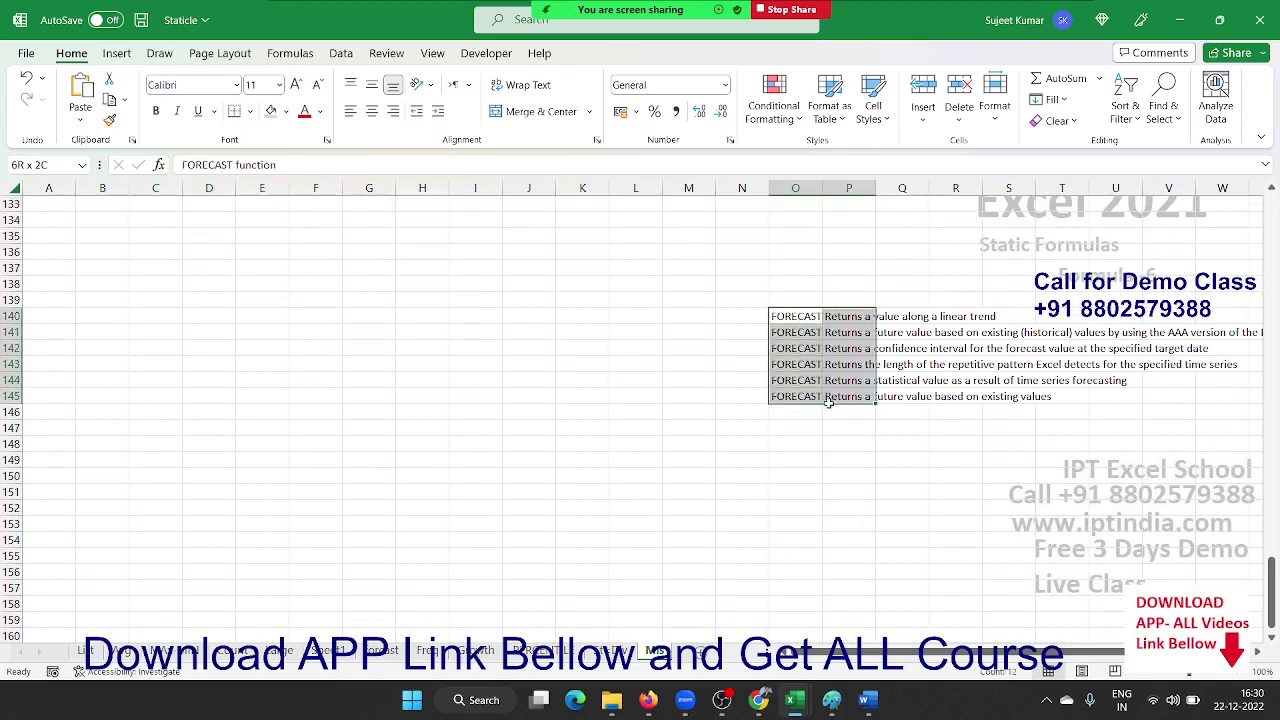
pyautogui.press('Delete')
# Switch to the List sheet of statistical functions and their descriptions.
pyautogui.scroll(4, 826, 406)
pyautogui.scroll(11, 800, 416)
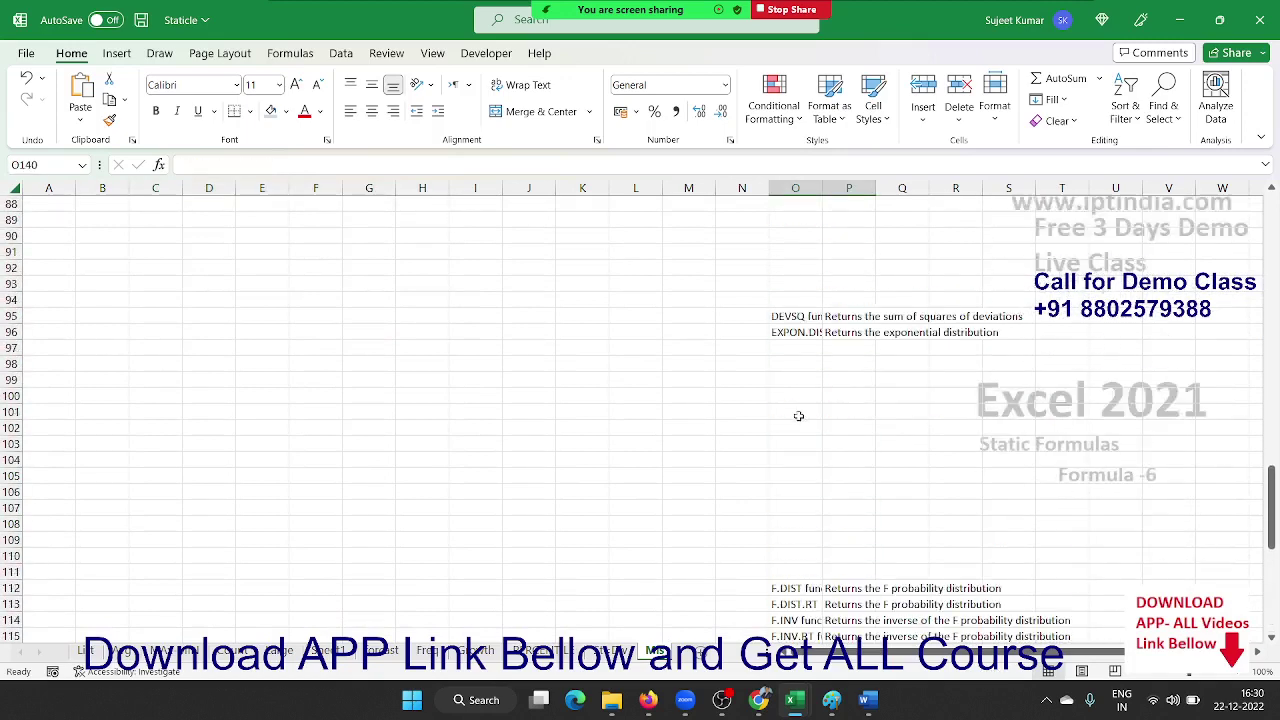
pyautogui.scroll(5, 797, 417)
pyautogui.click(83, 650)
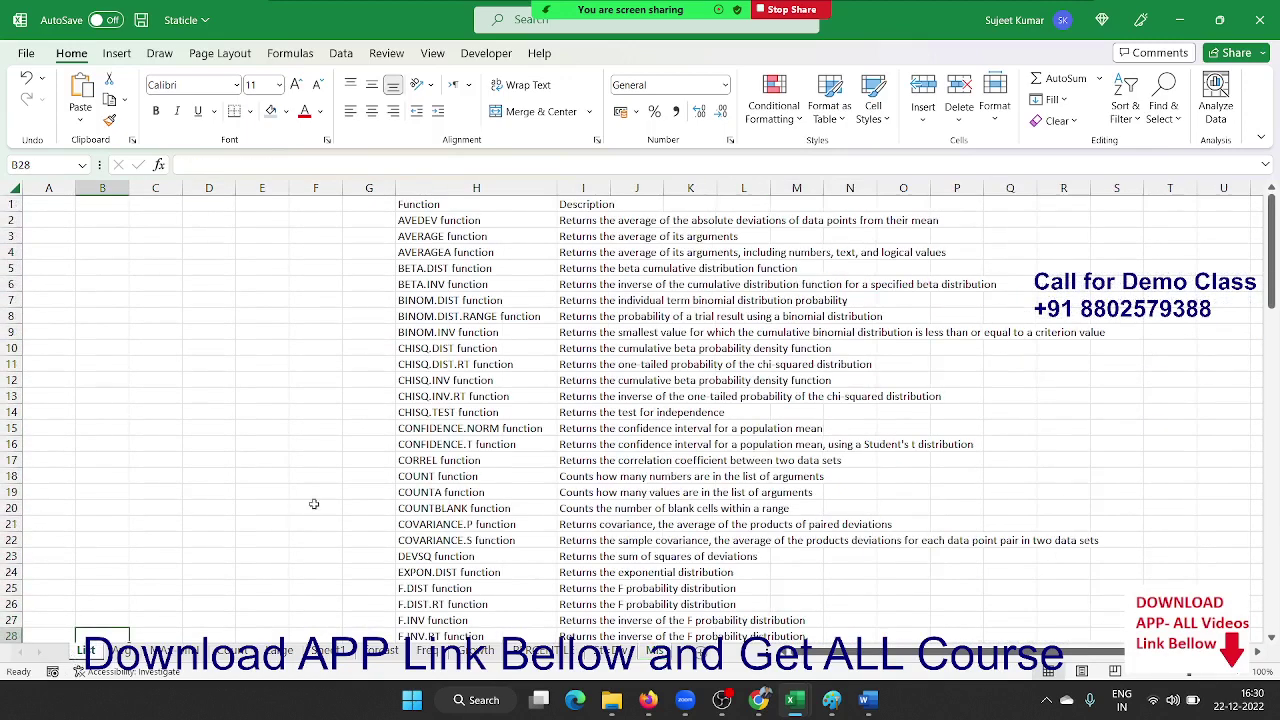
pyautogui.click(446, 188)
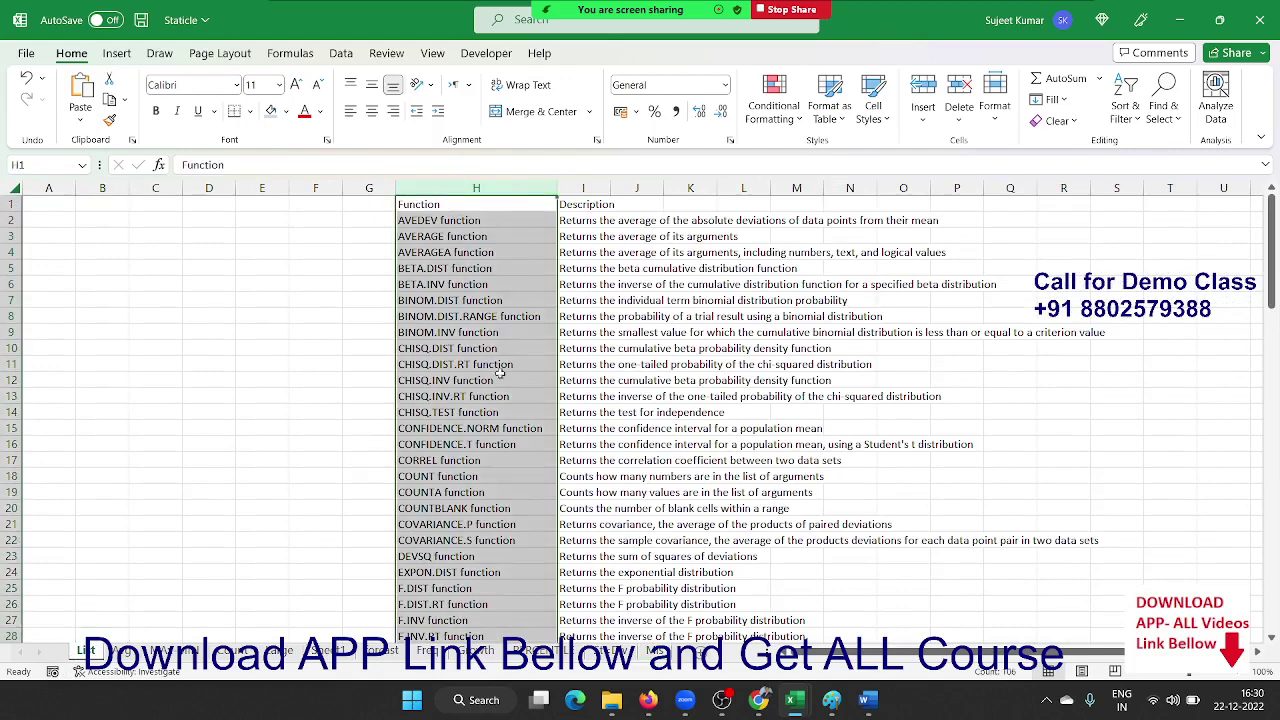
pyautogui.click(506, 428)
pyautogui.scroll(-5, 506, 428)
pyautogui.scroll(-5, 506, 428)
pyautogui.scroll(-6, 503, 431)
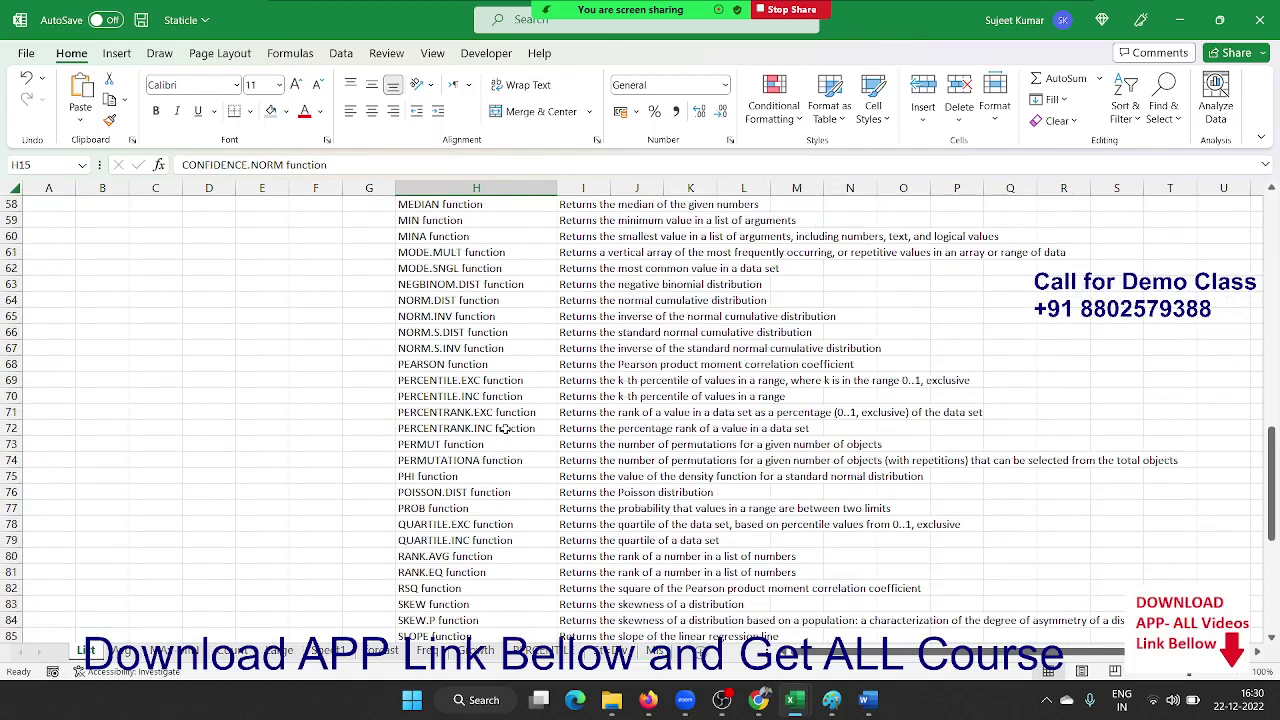
pyautogui.scroll(-8, 499, 435)
pyautogui.scroll(-4, 494, 441)
pyautogui.scroll(-2, 494, 441)
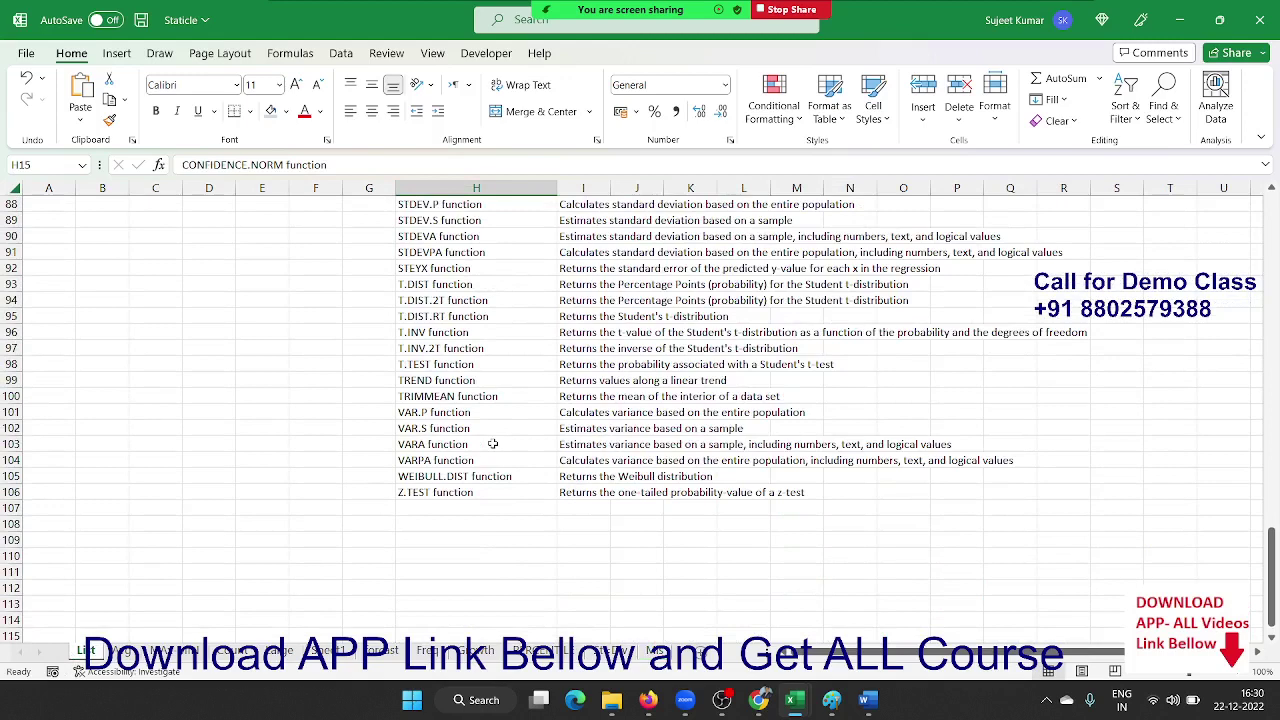
pyautogui.scroll(3, 493, 443)
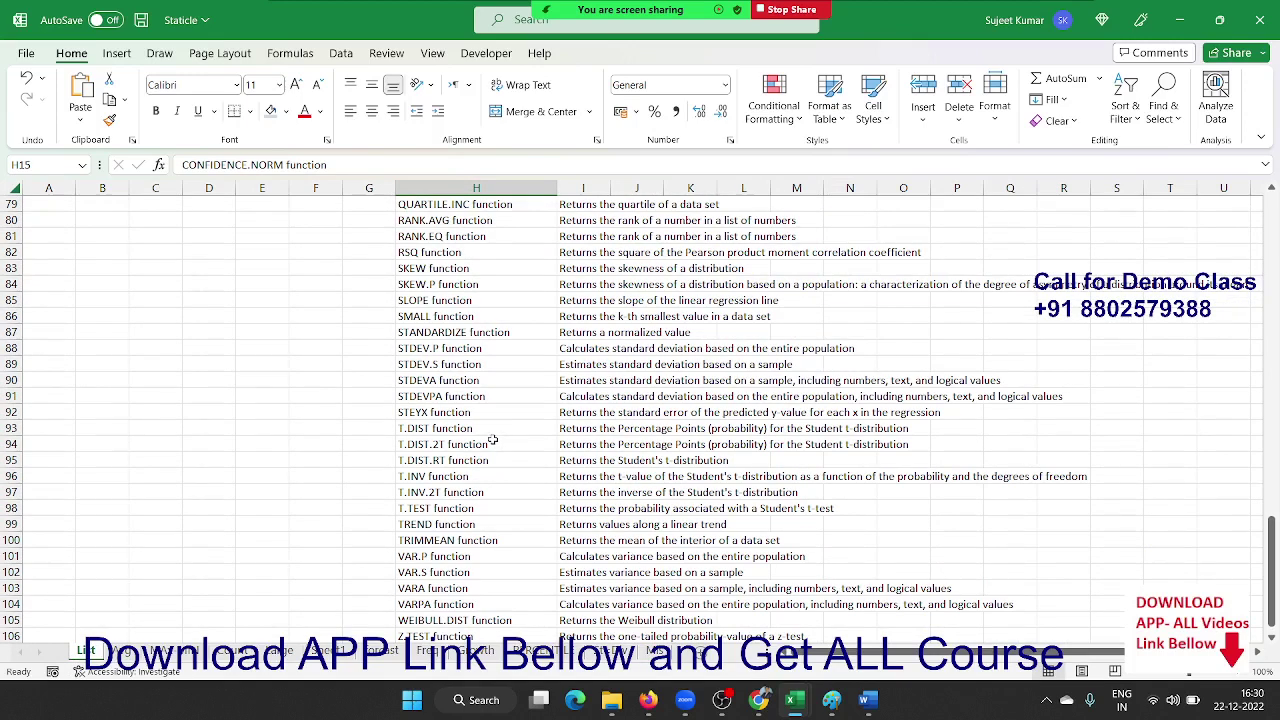